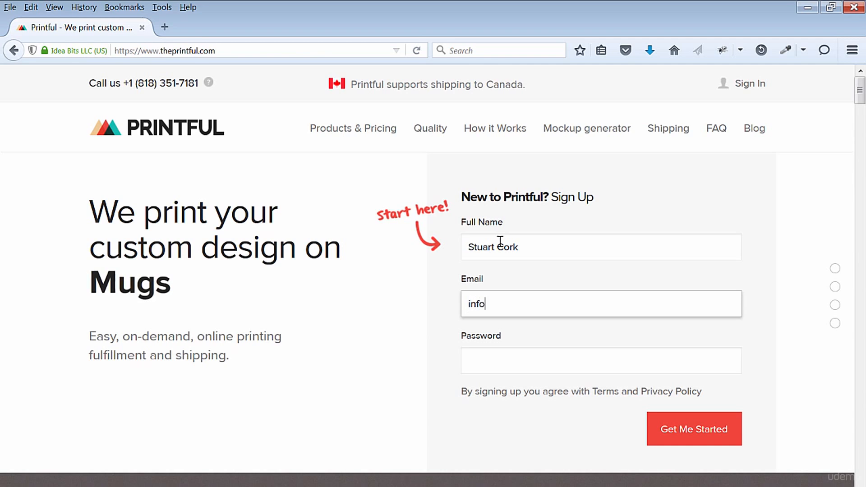
# - Complete the Printful sign-up form with the contact e-mail and account password, and submit it
pyautogui.write('ess.com')
pyautogui.press('Tab')
pyautogui.click(576, 343)
pyautogui.click(524, 358)
pyautogui.write('●●●●●●●●●●●●●')
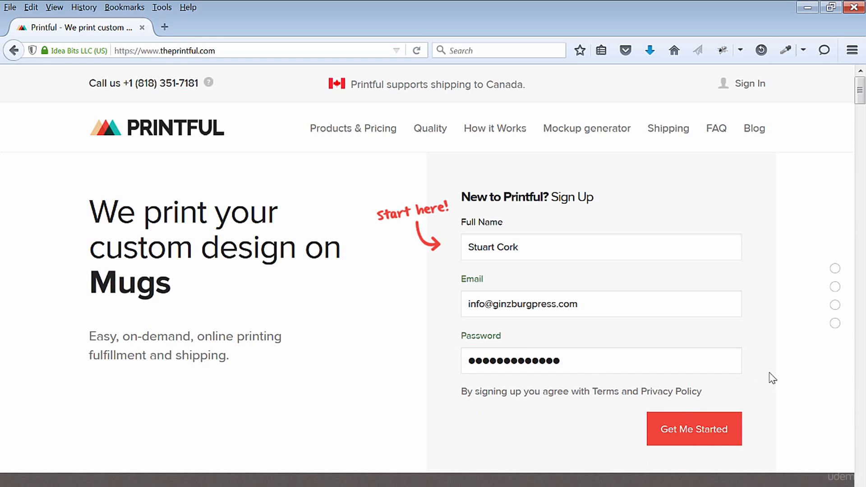
pyautogui.click(688, 429)
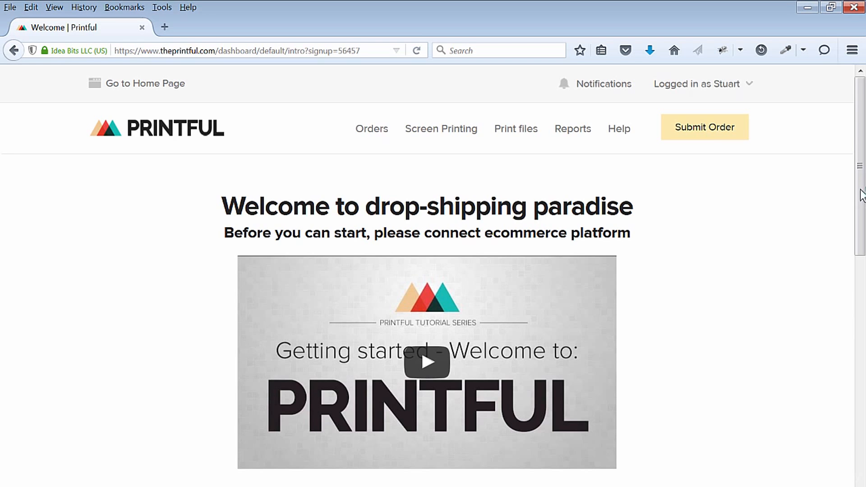
# - Choose WooCommerce as the ecommerce platform to connect and go to its setup instructions
pyautogui.scroll(-3, 862, 199)
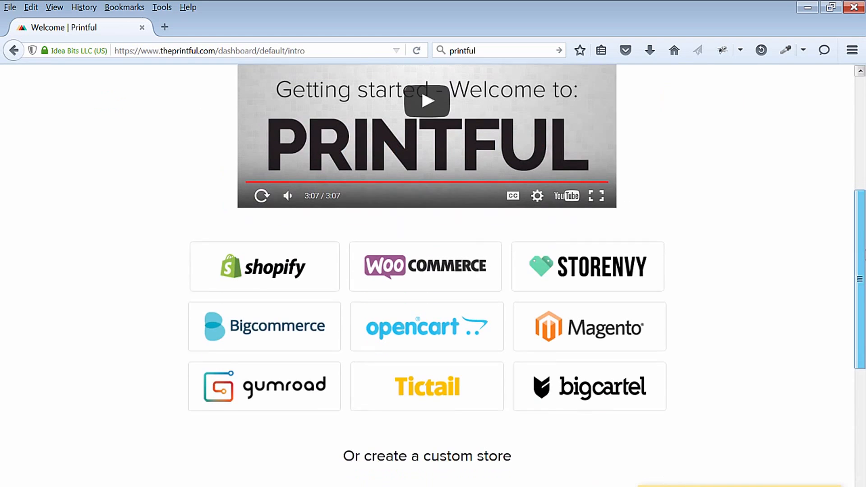
pyautogui.scroll(-1, 421, 234)
pyautogui.click(421, 233)
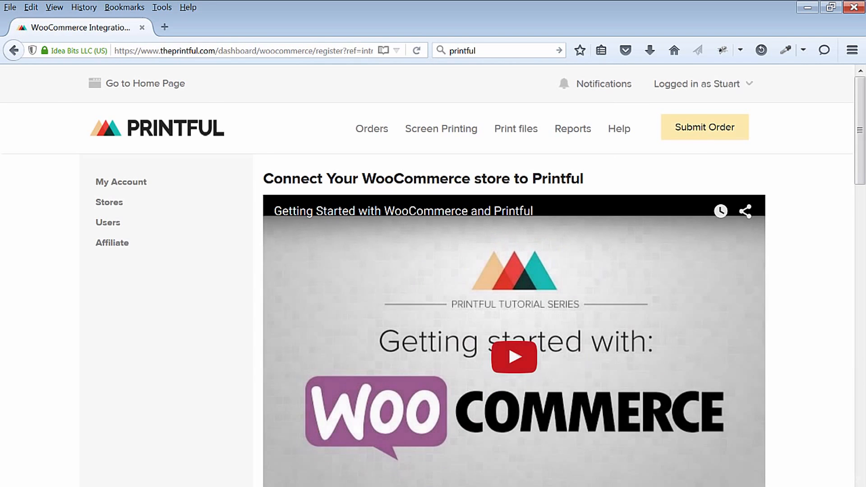
pyautogui.scroll(-3, 514, 275)
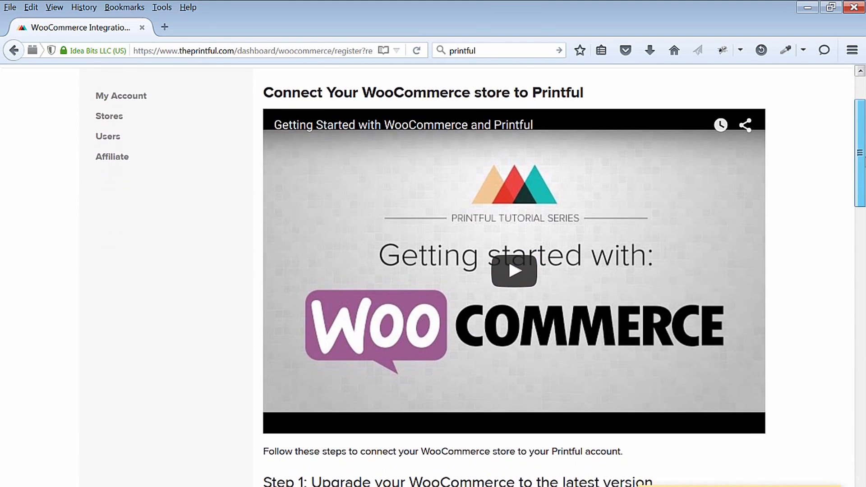
pyautogui.moveTo(865, 157)
pyautogui.mouseDown()
pyautogui.moveTo(861, 148)
pyautogui.moveTo(865, 427)
pyautogui.moveTo(865, 154)
pyautogui.mouseUp()
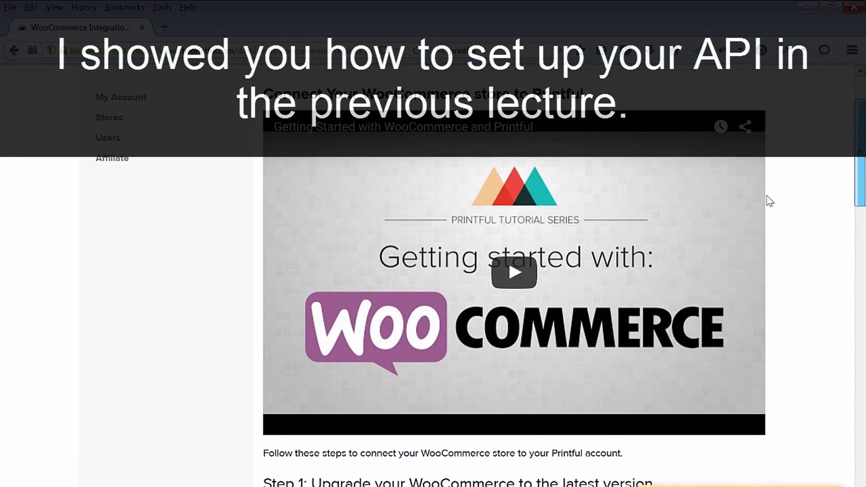
# - Switch to the ProtechPress WordPress admin and review the Permalink Settings, including the Post name structure and optional bases
pyautogui.click(537, 271)
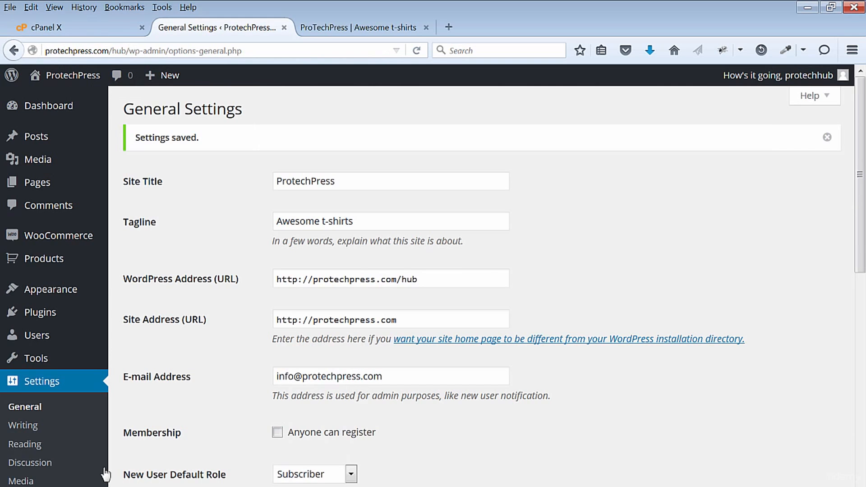
pyautogui.scroll(-10, 90, 474)
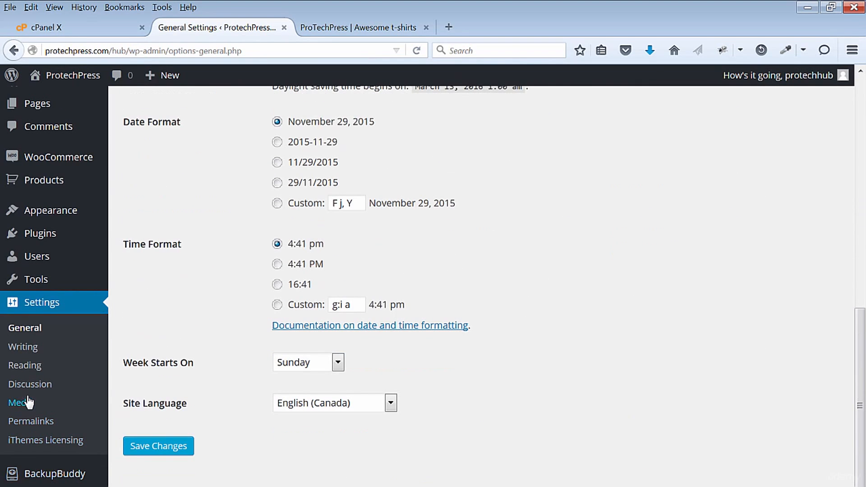
pyautogui.click(30, 421)
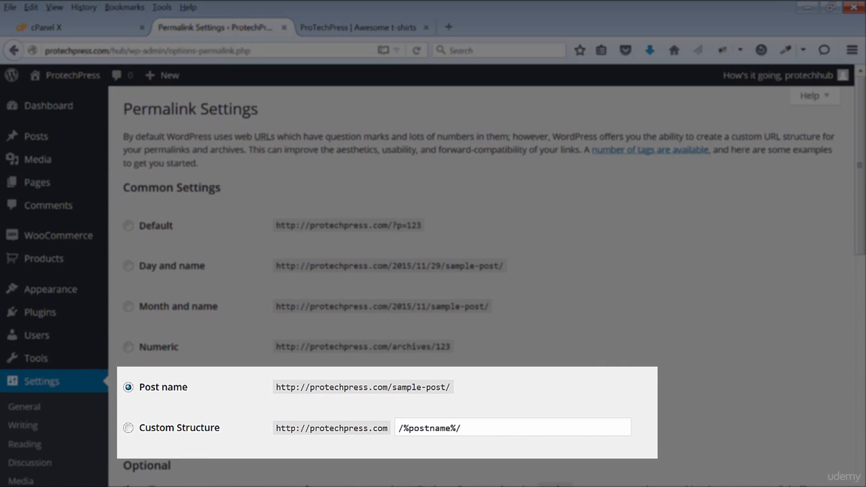
pyautogui.scroll(-6, 487, 289)
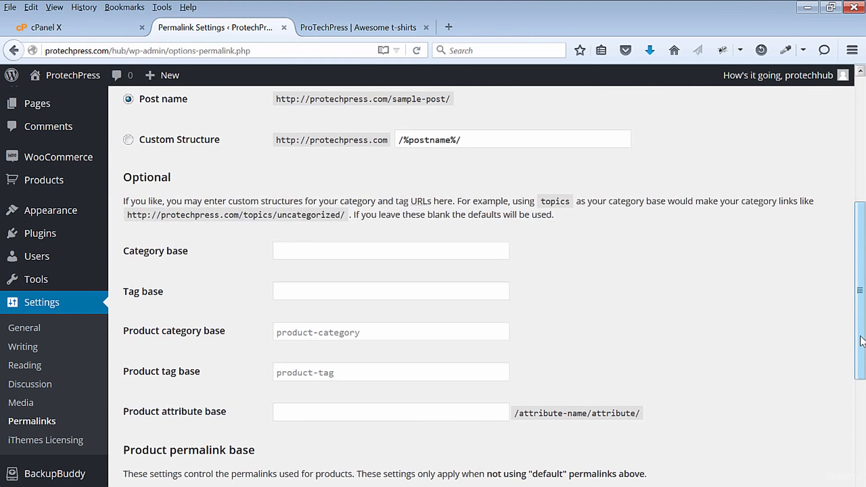
pyautogui.scroll(-2, 488, 276)
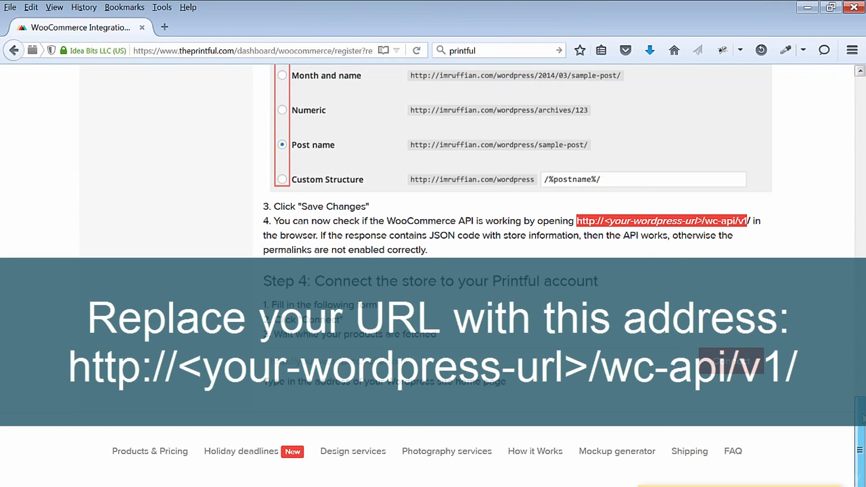
pyautogui.click(416, 368)
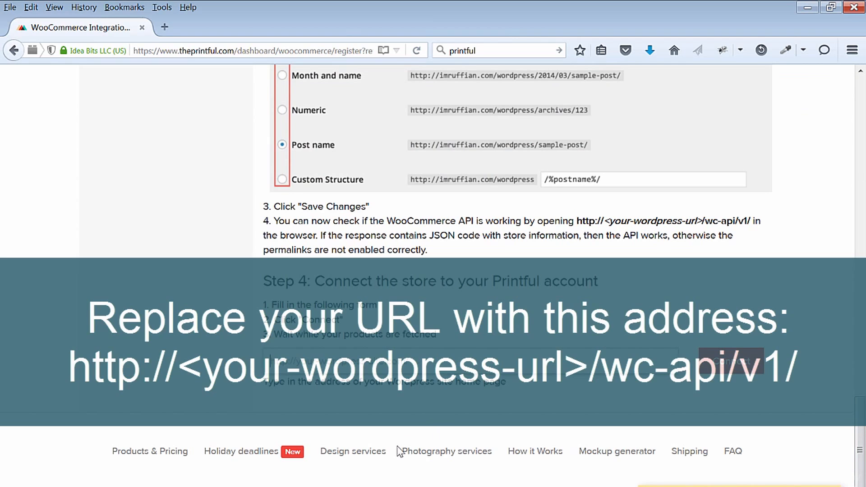
pyautogui.write('http://protechpress.com/')
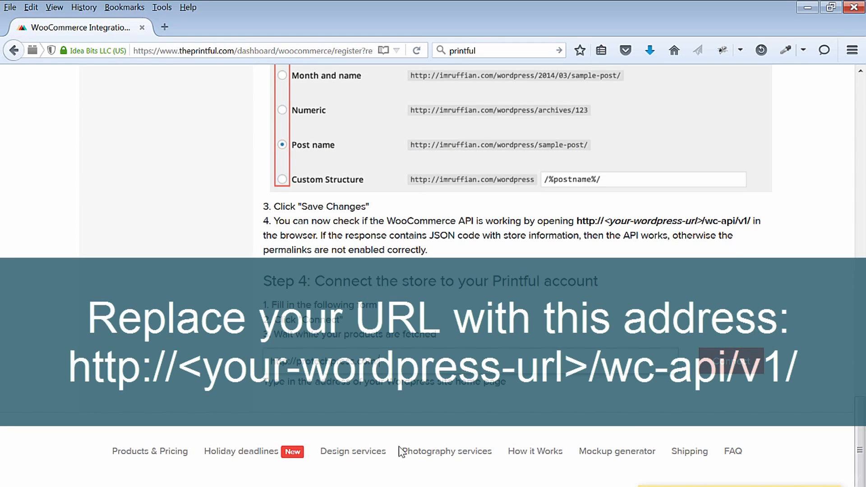
pyautogui.click(730, 357)
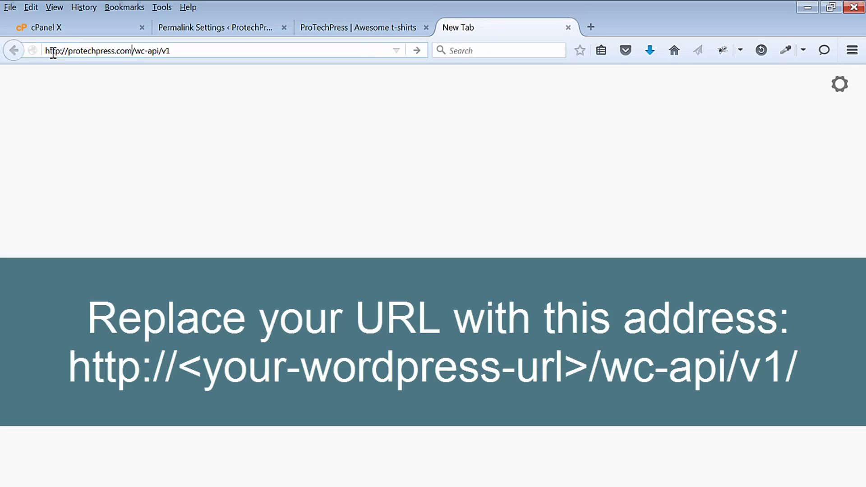
# - Load protechpress.com/wc-api/v1 in the browser to check the WooCommerce API response, and return to the Printful connection instructions
pyautogui.press('Return')
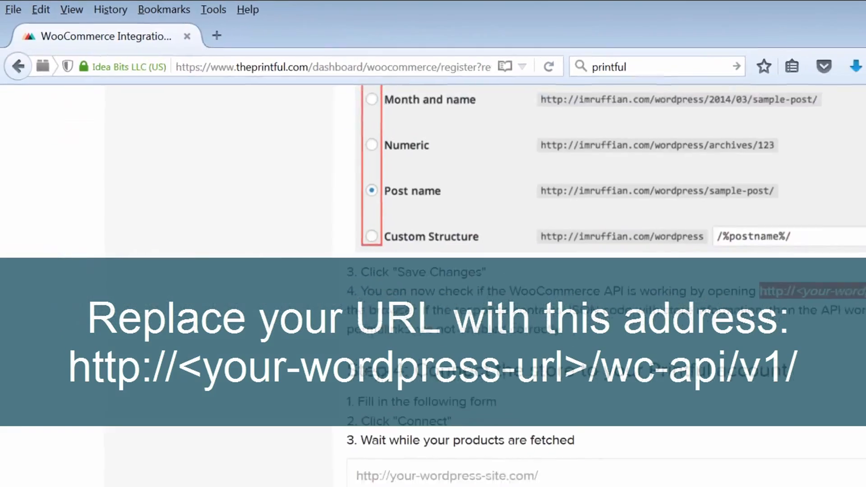
pyautogui.scroll(-1, 862, 418)
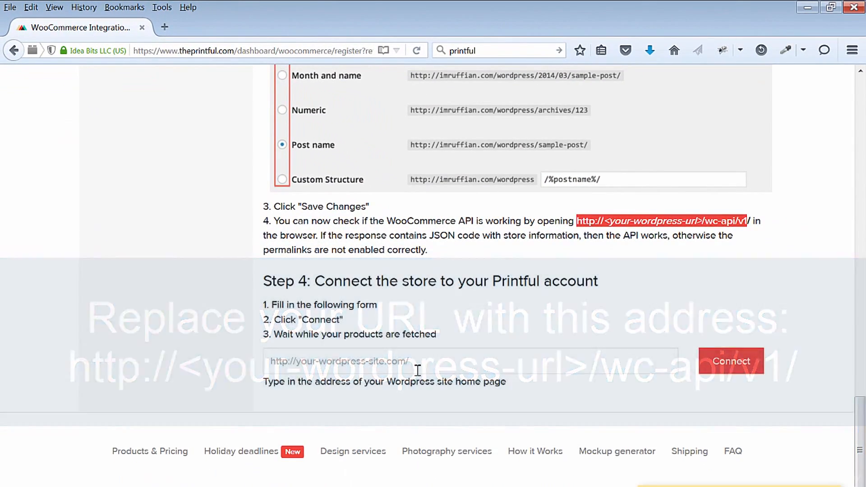
pyautogui.click(416, 367)
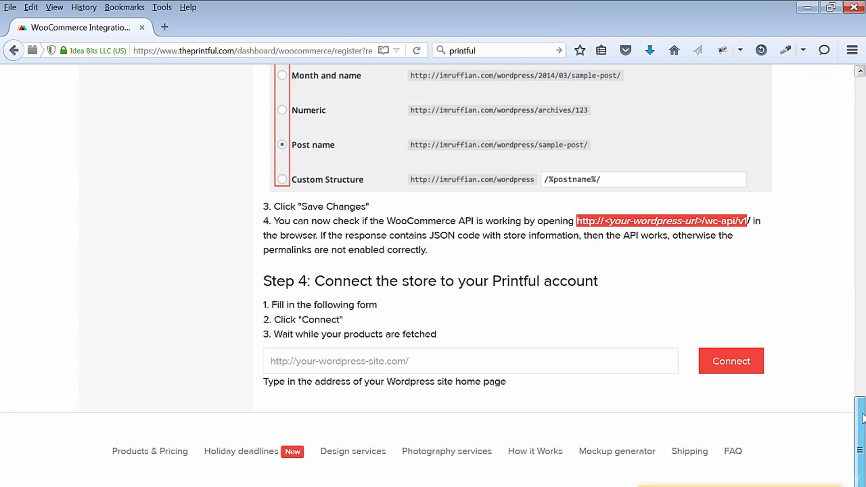
pyautogui.click(414, 367)
pyautogui.write('http://protechpress.com/')
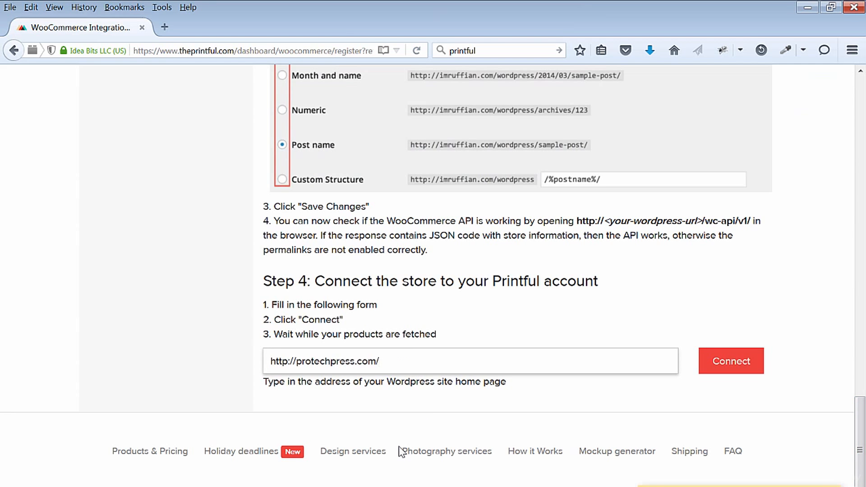
pyautogui.click(700, 333)
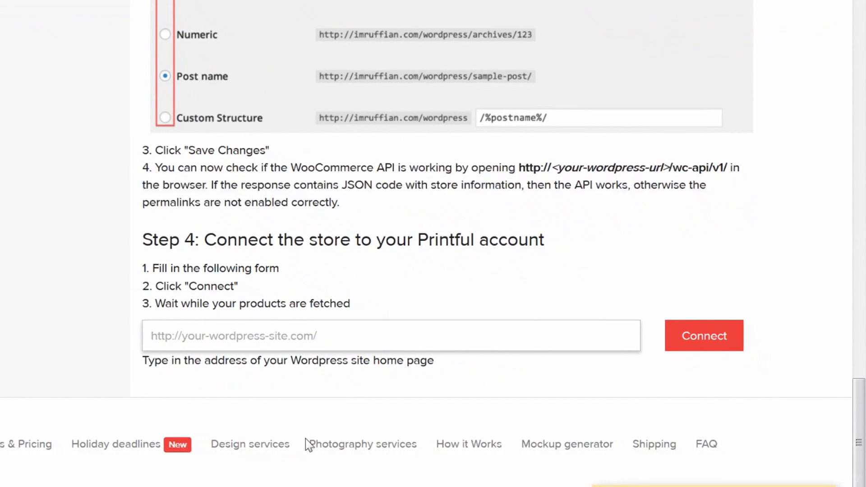
pyautogui.write('http://protechpress.com/')
pyautogui.click(693, 332)
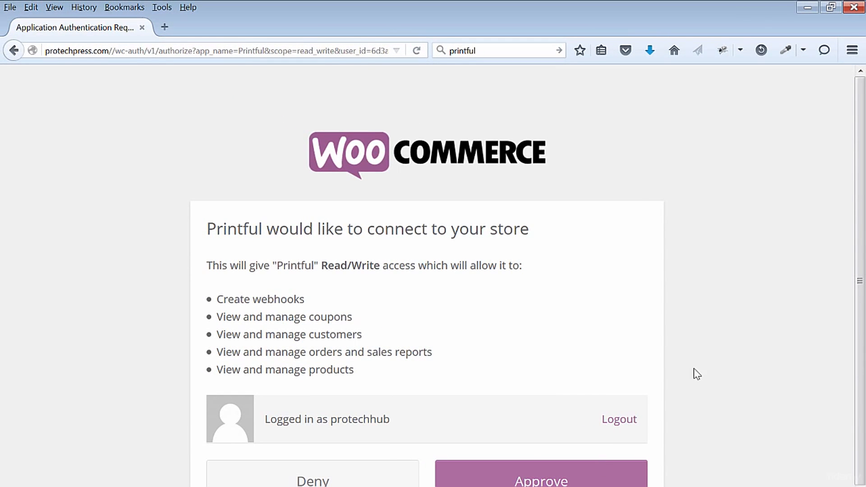
pyautogui.scroll(-1, 860, 288)
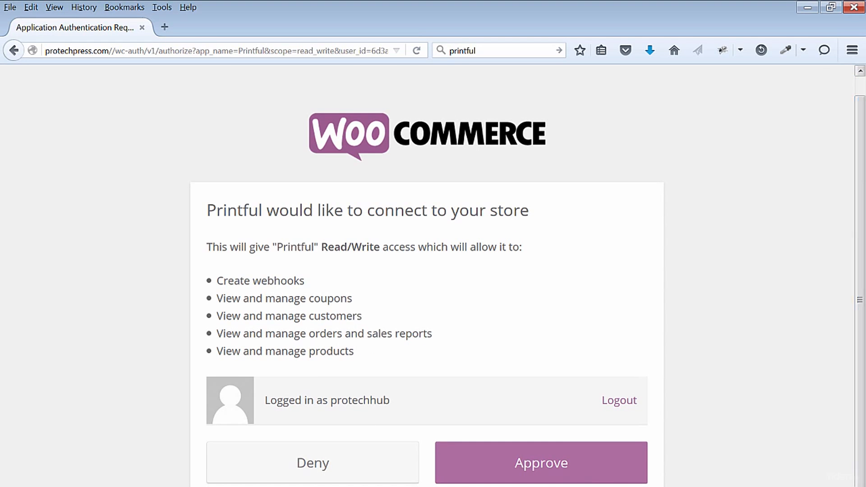
pyautogui.click(561, 470)
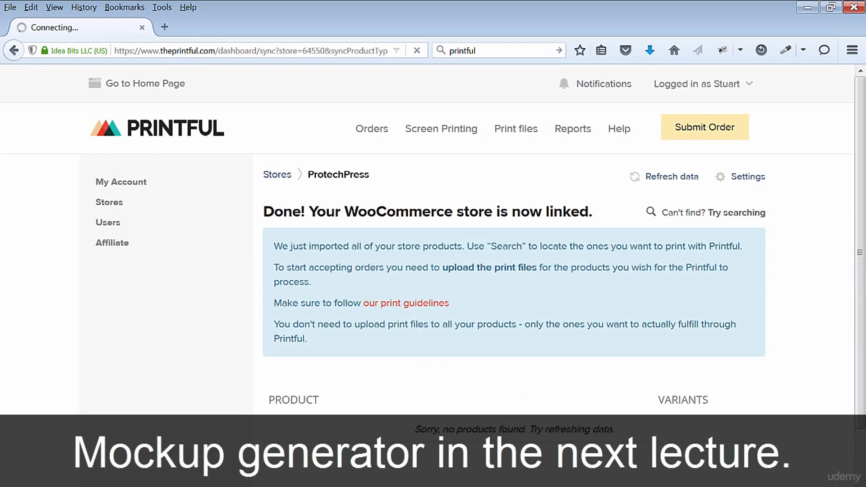
# - Leave the linked store's product list and open Printful's mockup and print file generator
pyautogui.scroll(-2, 862, 334)
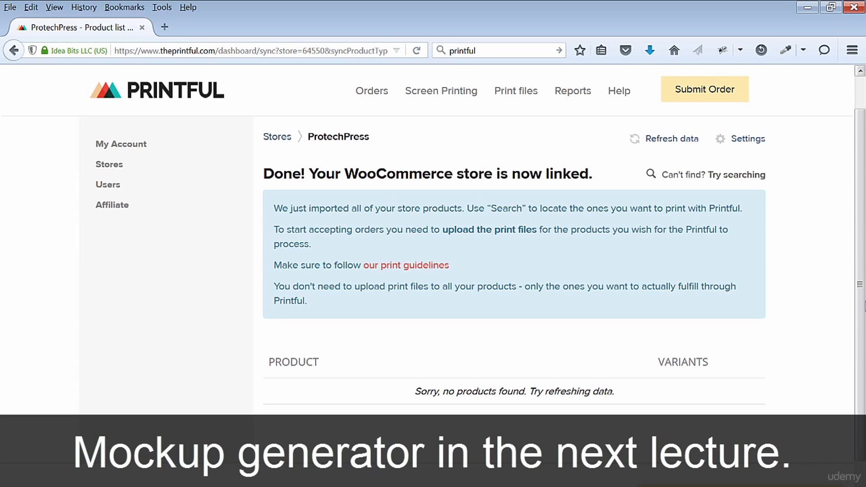
pyautogui.scroll(-2, 864, 307)
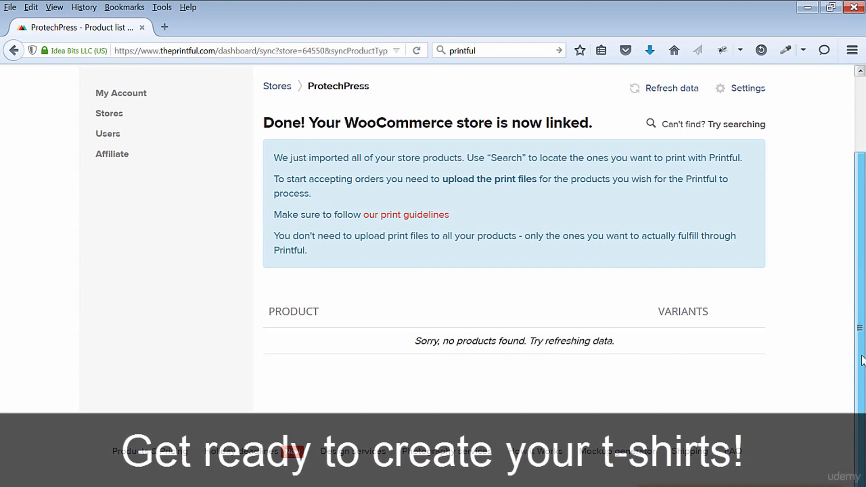
pyautogui.click(619, 454)
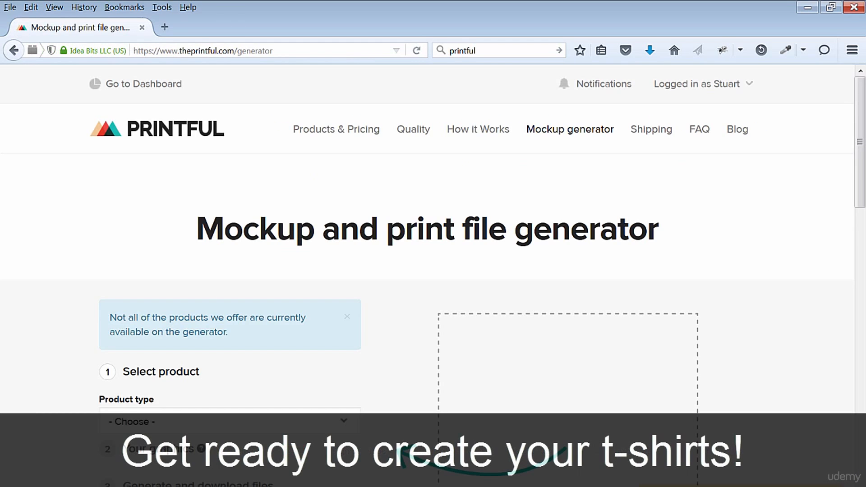
pyautogui.moveTo(860, 156); pyautogui.dragTo(865, 200)
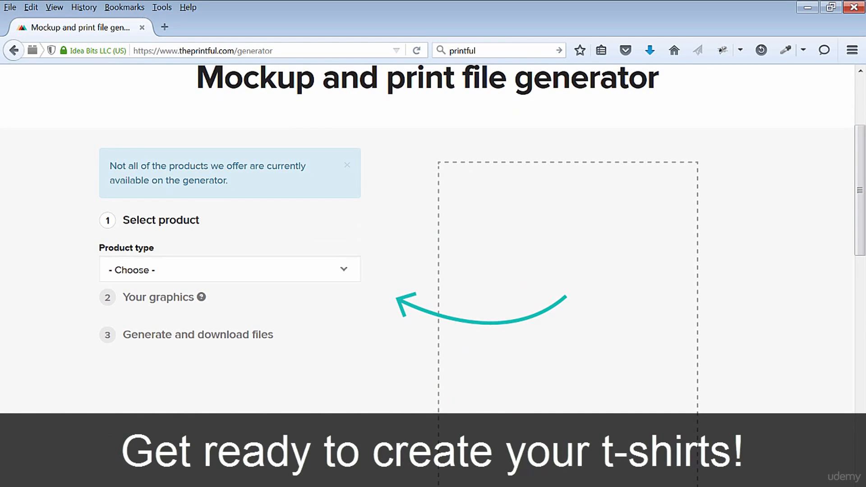
# - Select T-Shirts as the product type and Alternative as the brand in the mockup generator
pyautogui.click(342, 270)
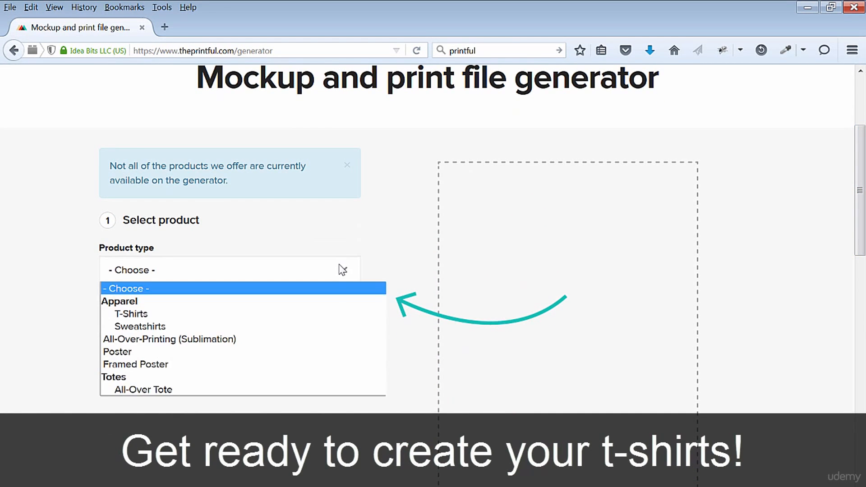
pyautogui.click(265, 314)
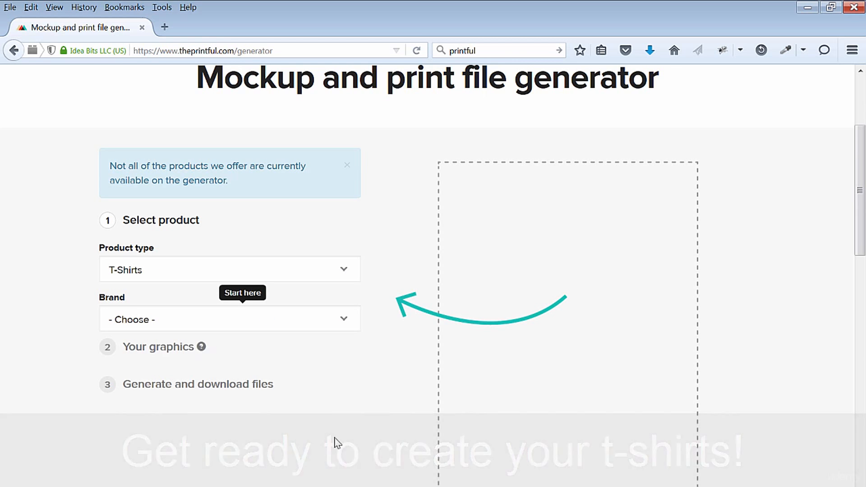
pyautogui.click(344, 321)
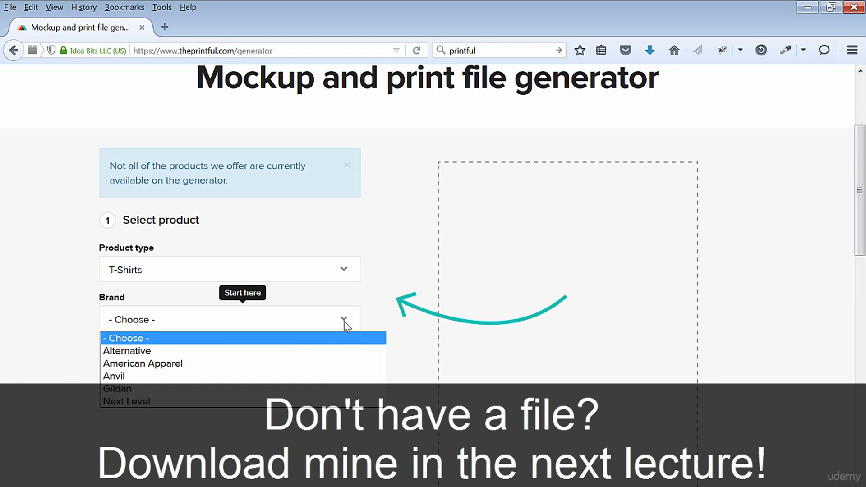
pyautogui.click(323, 348)
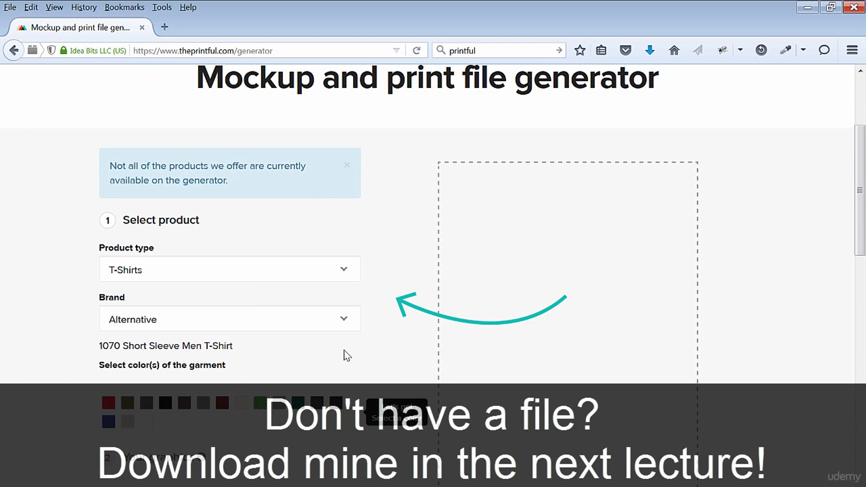
# - Try American Apparel, Anvil and Gildan as the T-shirt brand and open the model choices
pyautogui.scroll(-1, 361, 359)
pyautogui.click(344, 281)
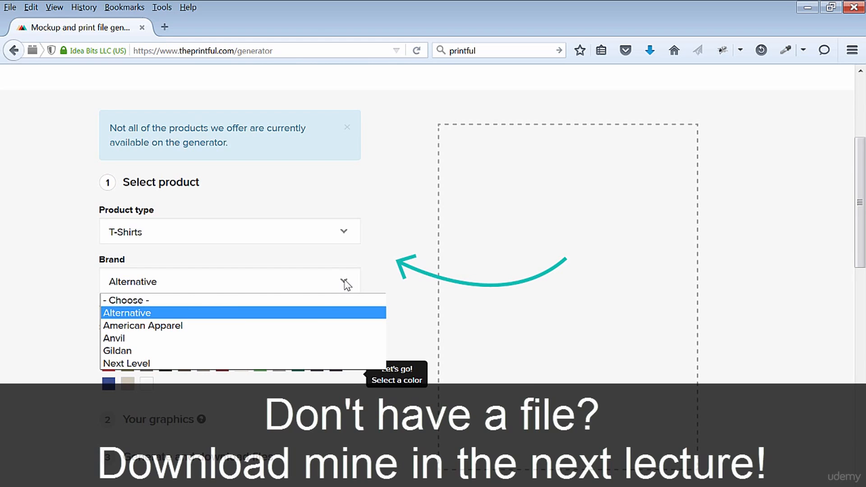
pyautogui.click(315, 325)
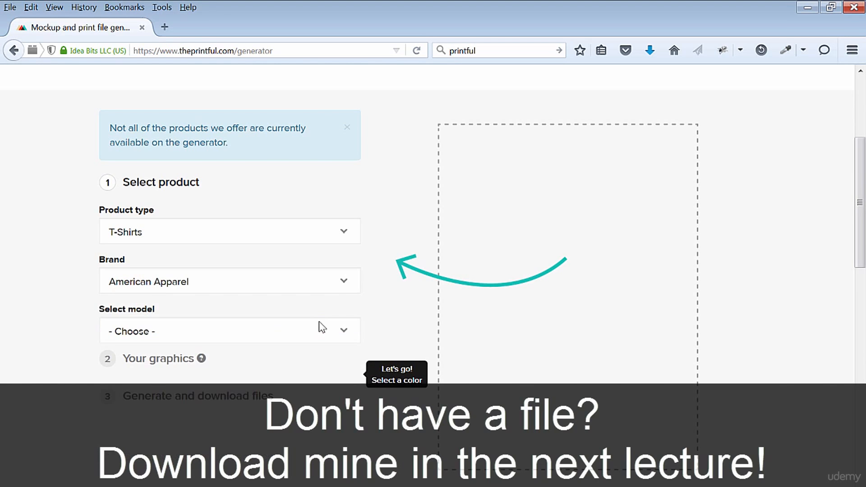
pyautogui.click(346, 283)
pyautogui.click(315, 338)
pyautogui.click(346, 285)
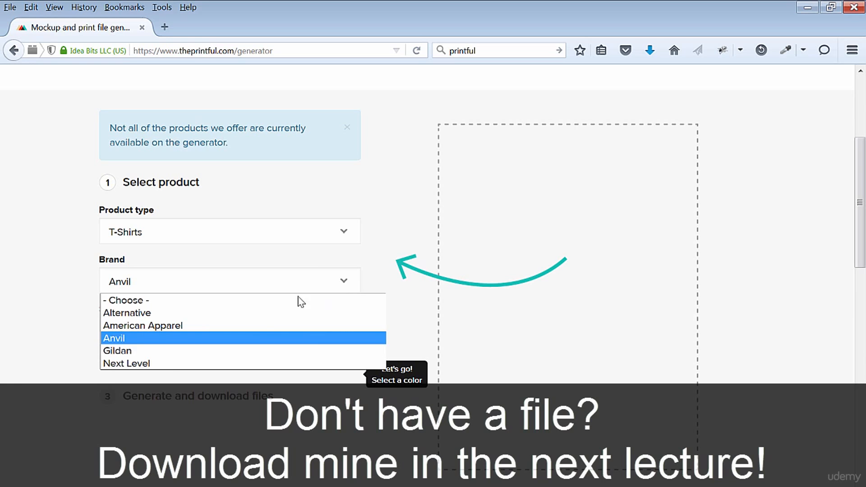
pyautogui.click(247, 351)
pyautogui.click(342, 335)
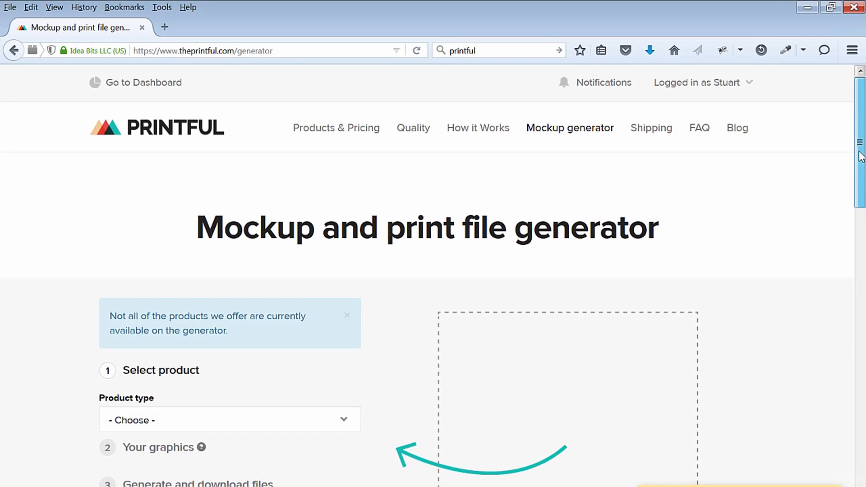
pyautogui.scroll(-4, 862, 208)
pyautogui.moveTo(863, 209)
pyautogui.mouseDown()
pyautogui.moveTo(862, 176)
pyautogui.moveTo(865, 201)
pyautogui.mouseUp()
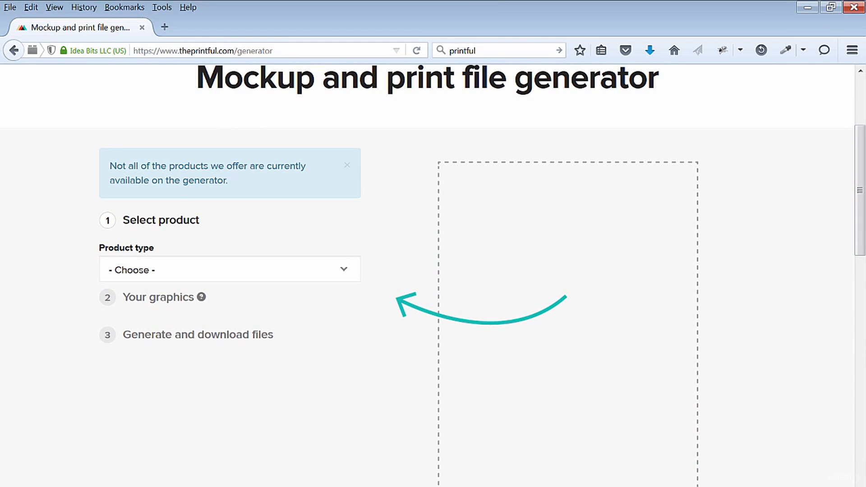
# - Set the product type to T-Shirts and the brand to Alternative in the mockup generator
pyautogui.click(342, 270)
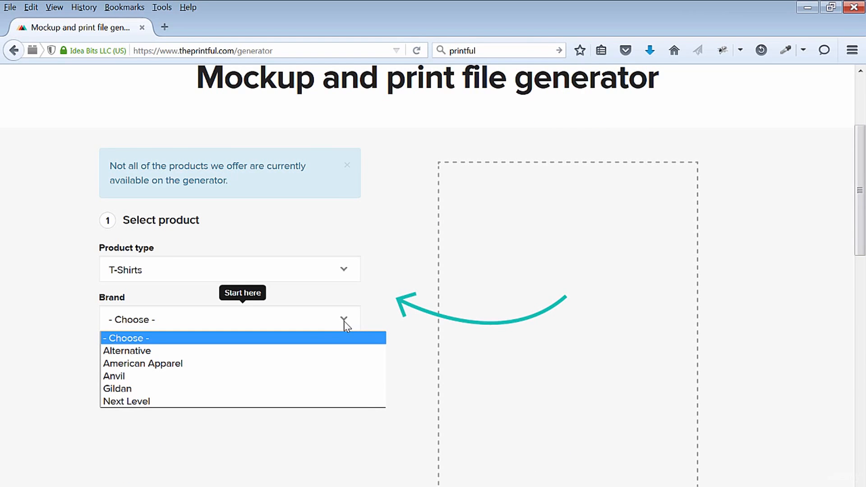
pyautogui.click(325, 350)
pyautogui.scroll(-1, 345, 355)
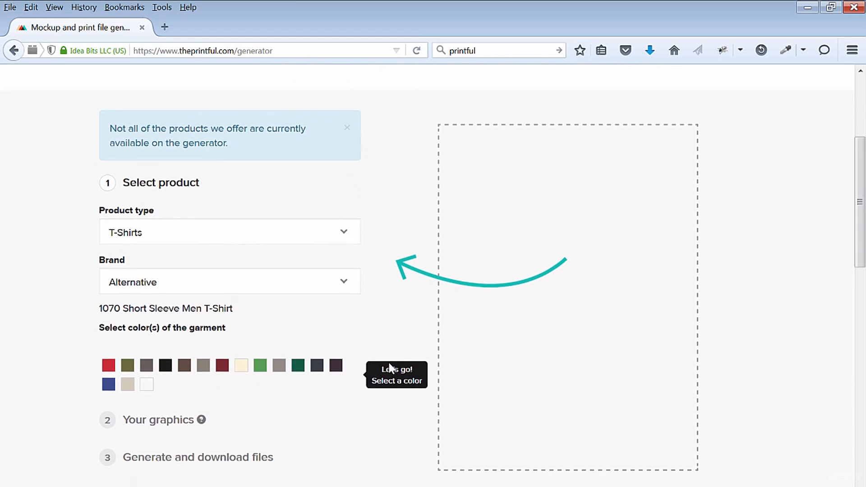
# - Try American Apparel and Anvil as the T-shirt brand and settle on Gildan
pyautogui.click(345, 283)
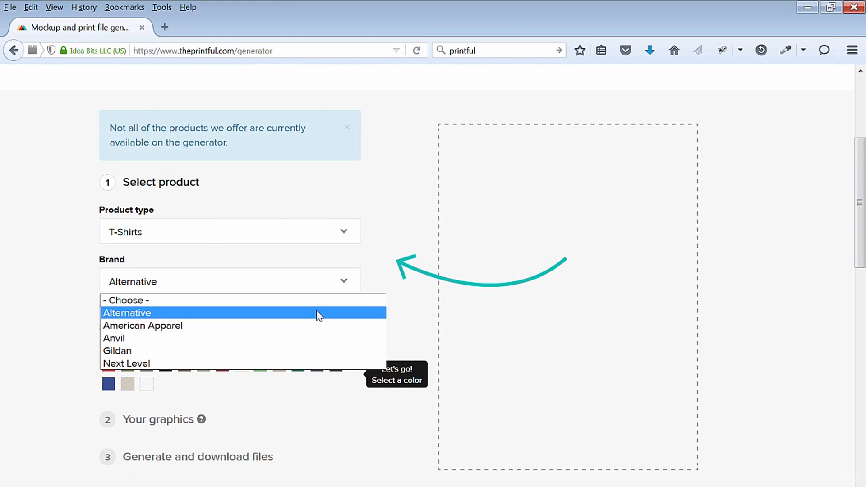
pyautogui.click(316, 324)
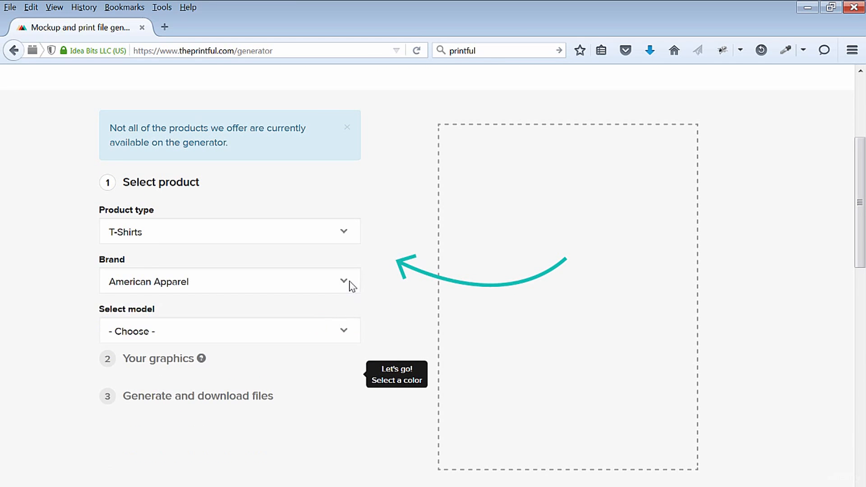
pyautogui.click(347, 284)
pyautogui.click(313, 338)
pyautogui.click(344, 284)
pyautogui.click(246, 351)
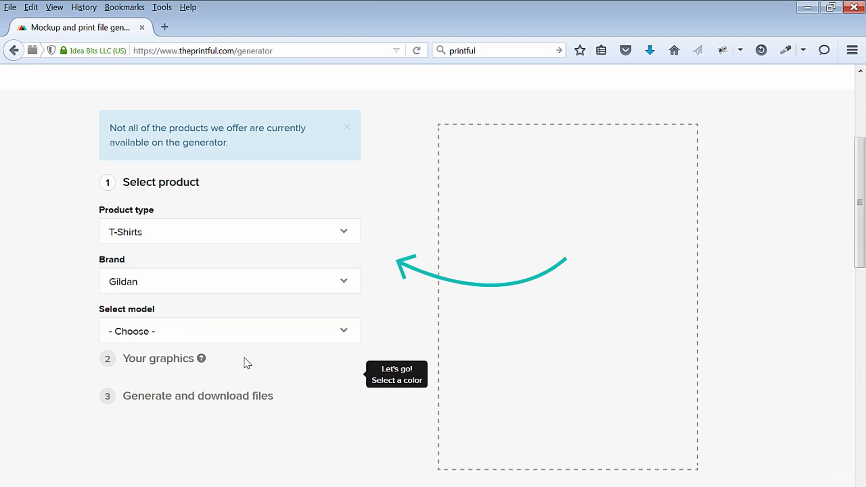
# - Choose the 2000 Ultra Cotton T-Shirt model and select Black as the garment color
pyautogui.click(342, 336)
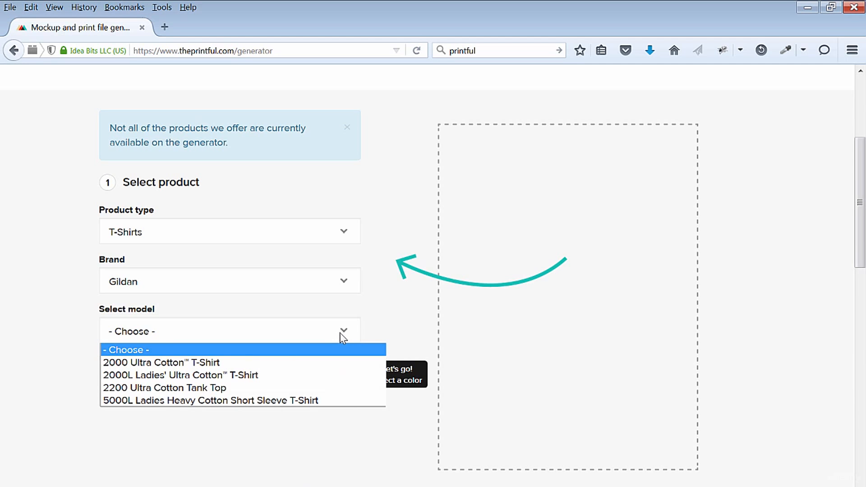
pyautogui.click(300, 363)
pyautogui.scroll(-3, 377, 456)
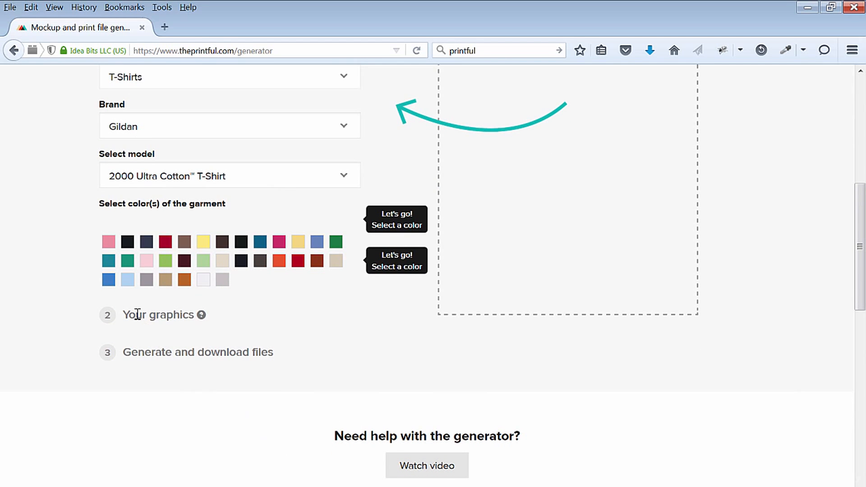
pyautogui.click(127, 242)
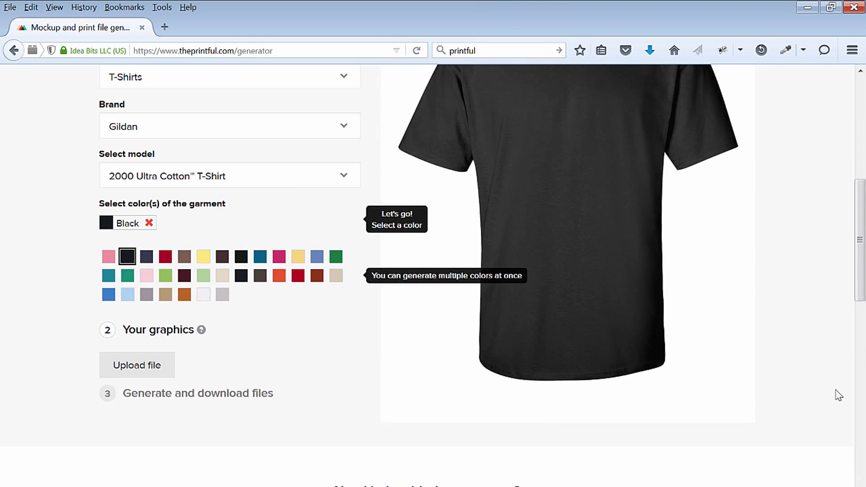
# - Preview the 2000L Ladies' T-Shirt, 2200 Tank Top and 5000L Ladies T-Shirt models and return to the 2000 Ultra Cotton T-Shirt
pyautogui.scroll(3, 860, 230)
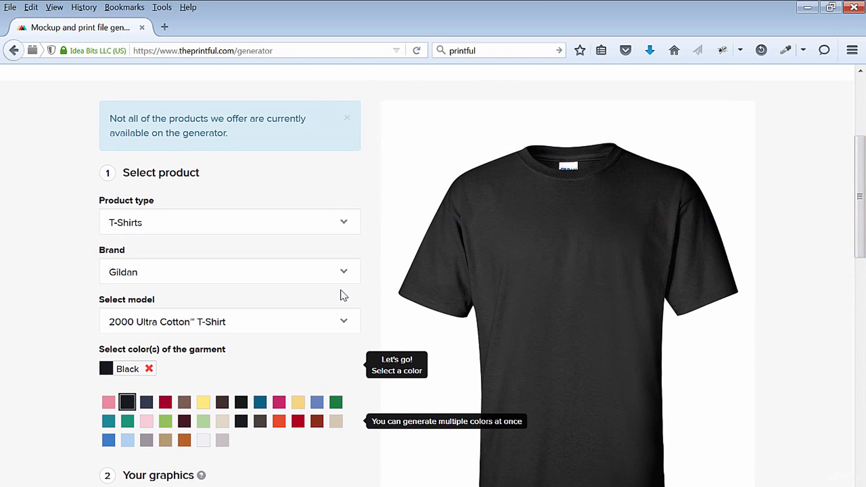
pyautogui.click(346, 322)
pyautogui.click(346, 323)
pyautogui.click(347, 323)
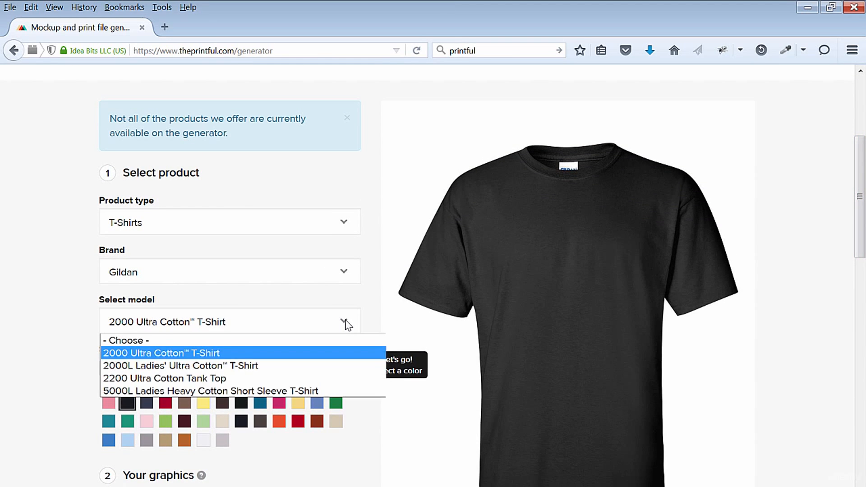
pyautogui.click(322, 364)
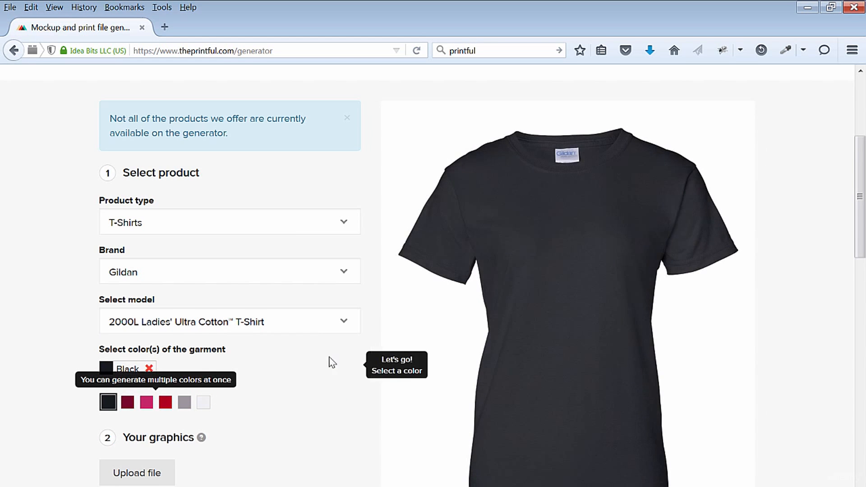
pyautogui.click(344, 322)
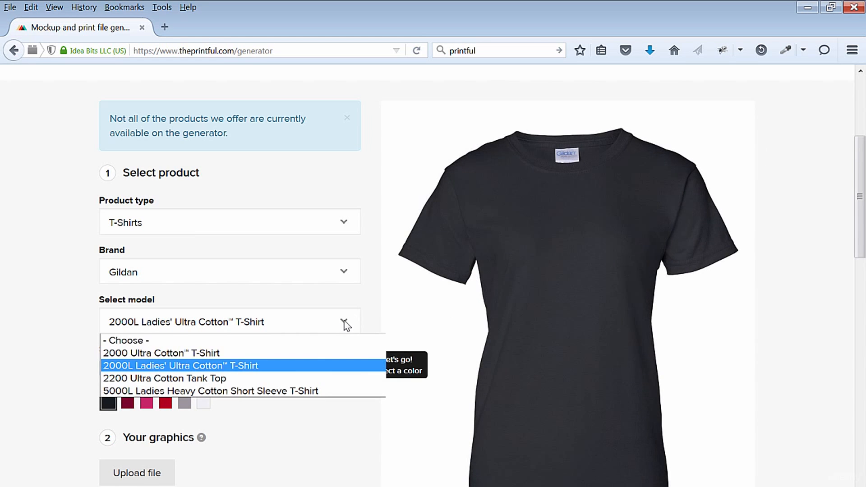
pyautogui.click(299, 381)
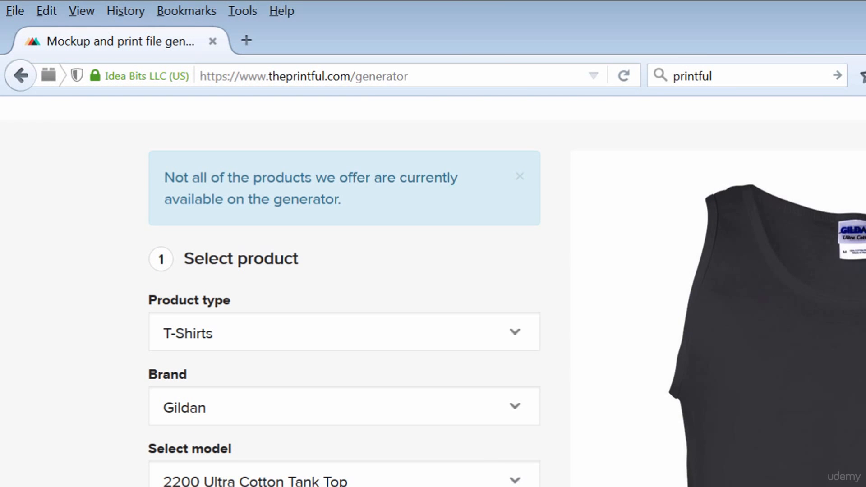
pyautogui.press('Down')
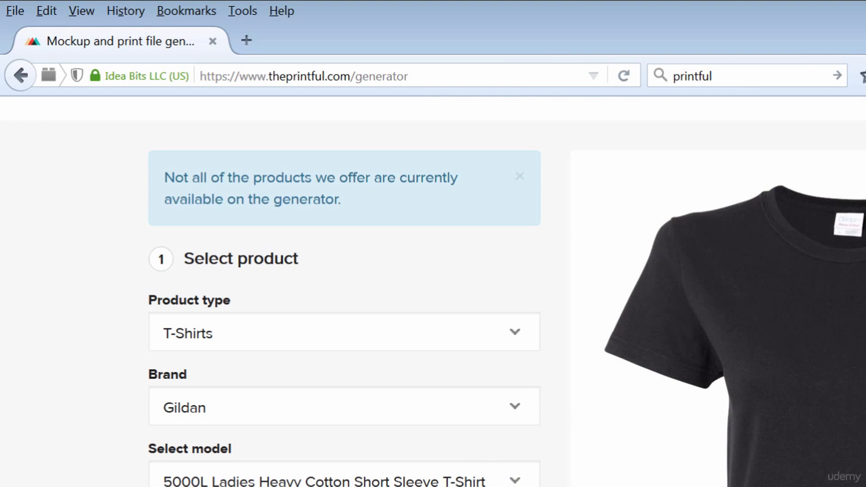
pyautogui.click(527, 481)
pyautogui.click(316, 406)
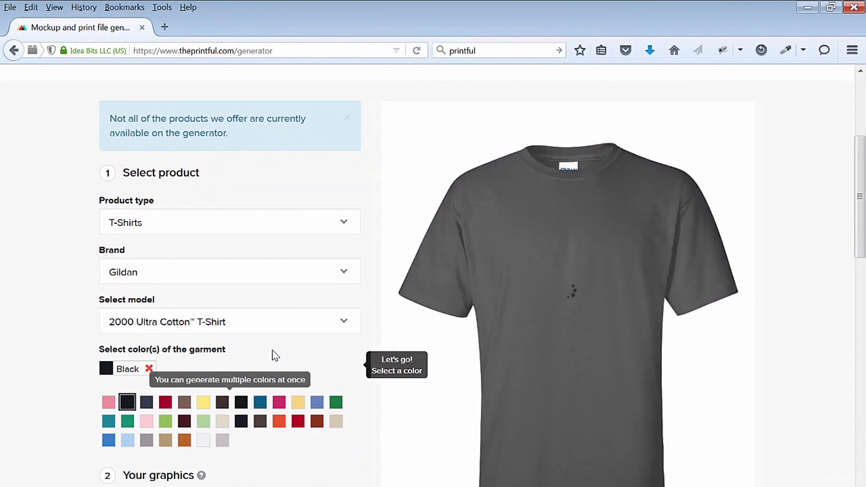
pyautogui.scroll(-3, 862, 255)
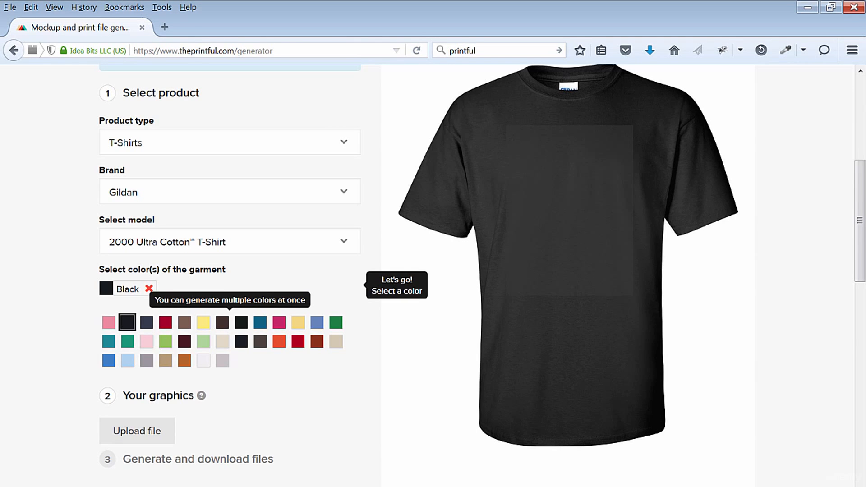
# - Preview the 2000L Ladies' Ultra Cotton T-Shirt and 2200 Ultra Cotton Tank Top models once more
pyautogui.scroll(3, 348, 324)
pyautogui.click(345, 322)
pyautogui.click(345, 322)
pyautogui.click(346, 322)
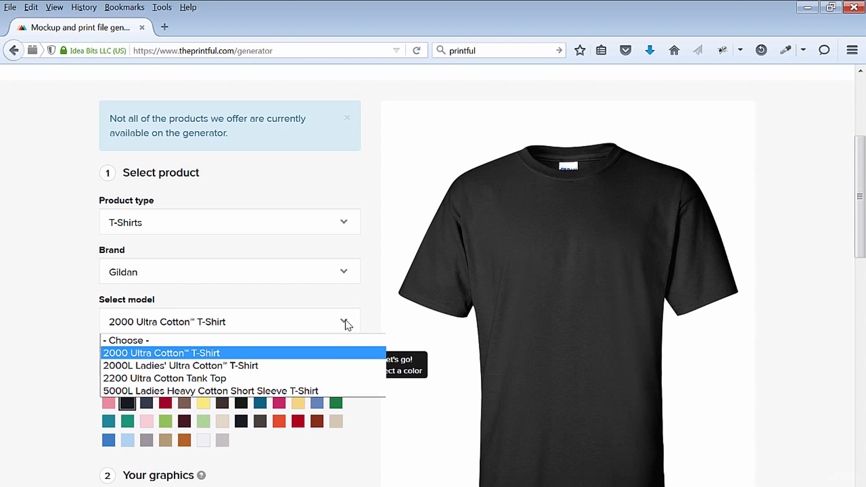
pyautogui.click(322, 366)
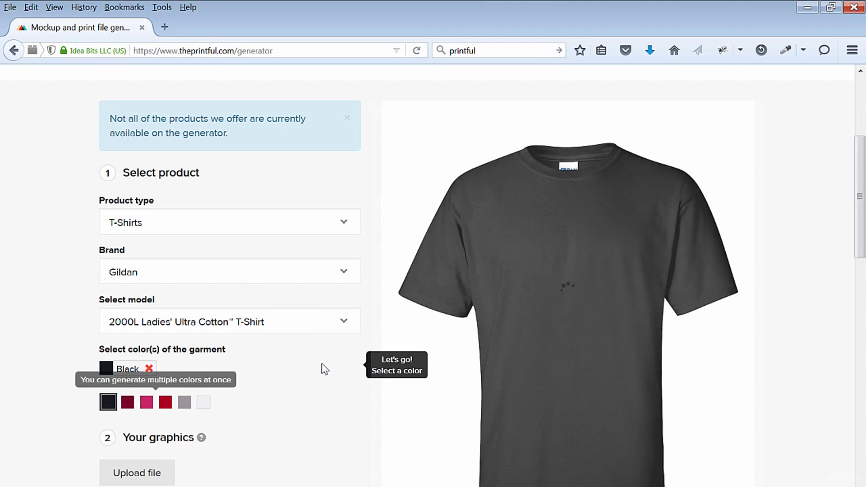
pyautogui.click(354, 326)
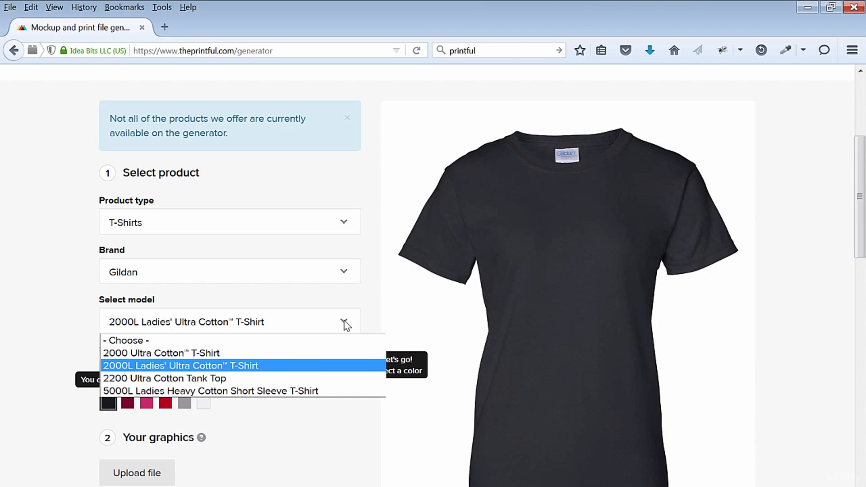
pyautogui.click(299, 379)
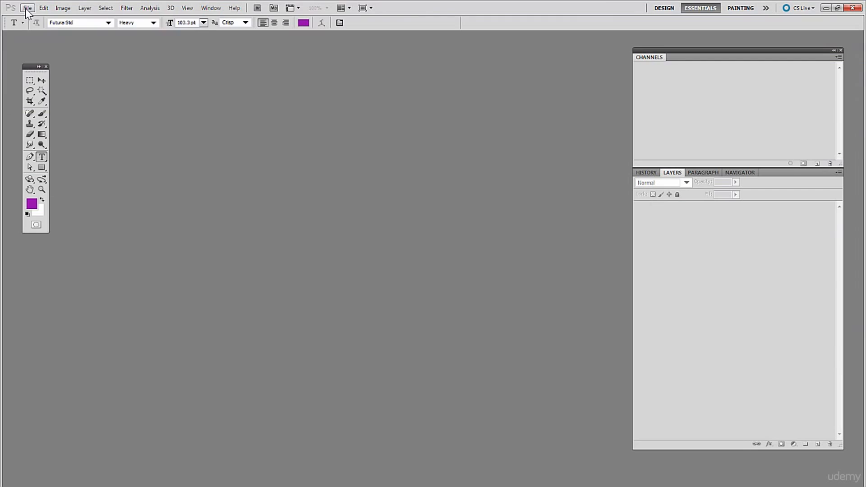
# - Upload T-shirt-spin-pain-cave-txt-white.png from the Exercise folder as the shirt graphic
pyautogui.click(27, 8)
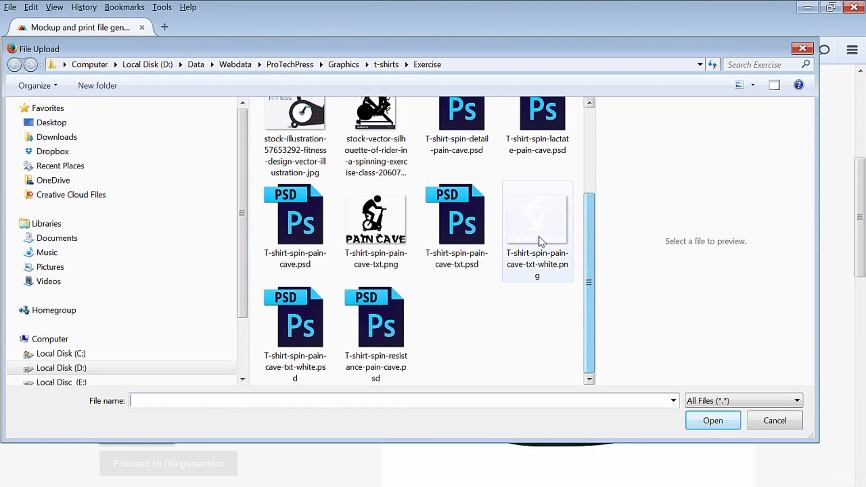
pyautogui.click(553, 251)
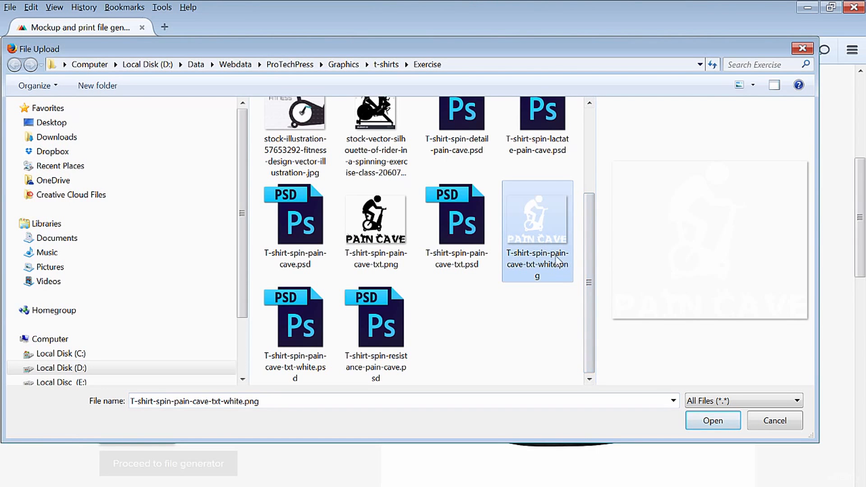
pyautogui.click(698, 420)
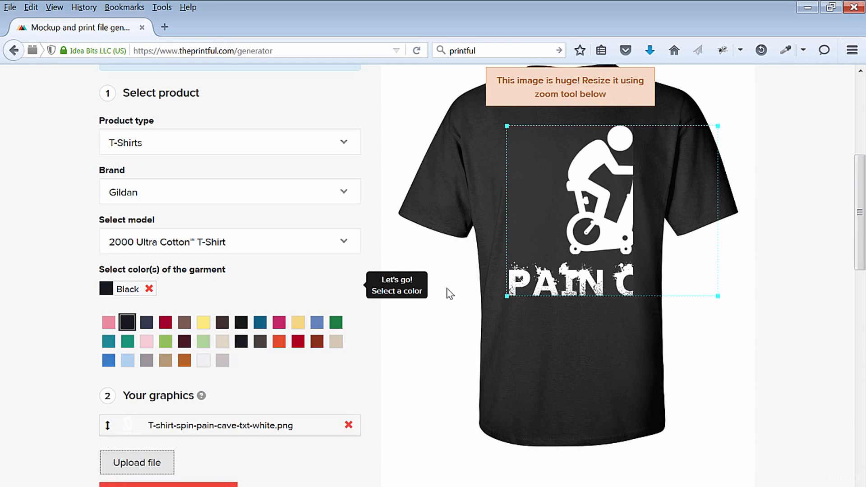
# - Shrink the Pain Cave graphic to the width of the print area and position it slightly lower on the shirt's chest
pyautogui.moveTo(626, 252); pyautogui.dragTo(599, 255)
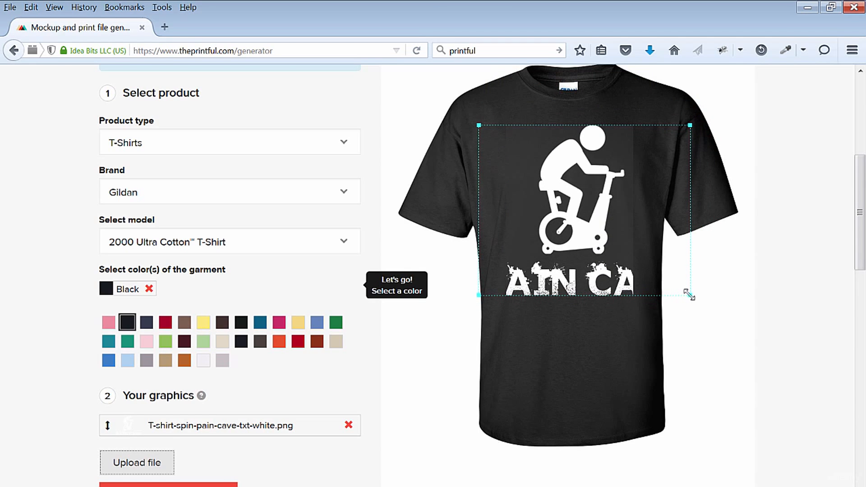
pyautogui.moveTo(690, 296); pyautogui.dragTo(608, 248)
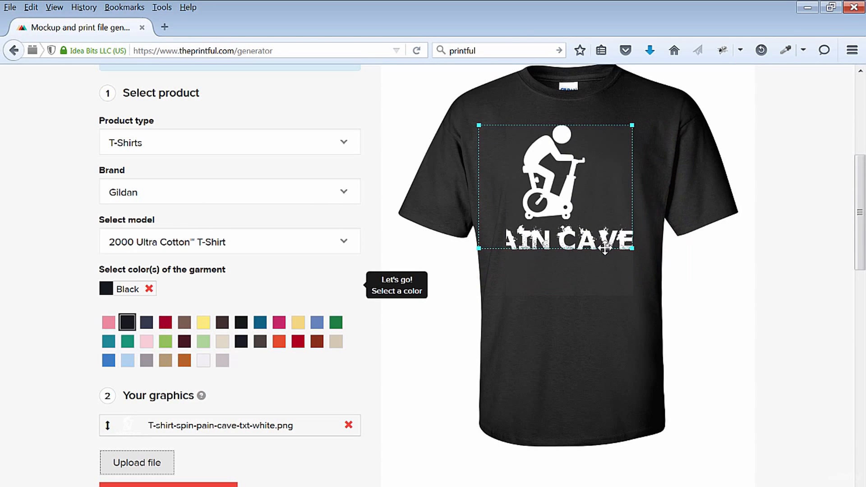
pyautogui.moveTo(479, 248); pyautogui.dragTo(531, 227)
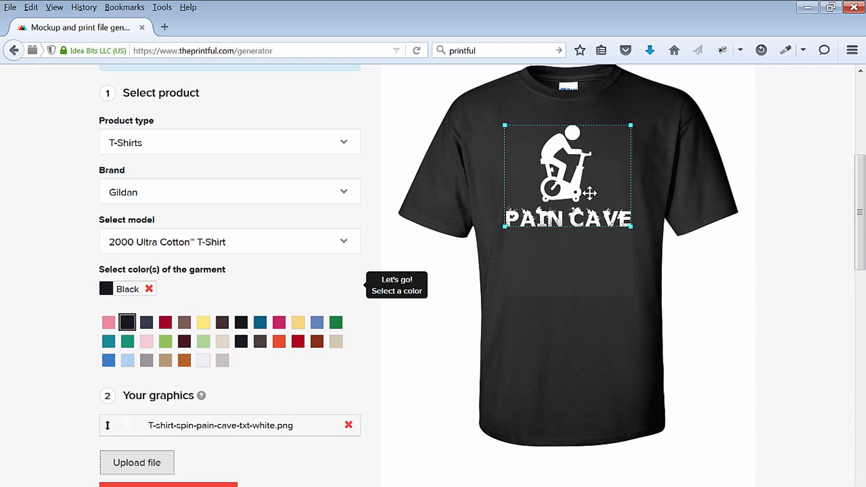
pyautogui.moveTo(573, 180); pyautogui.dragTo(576, 201)
pyautogui.click(690, 275)
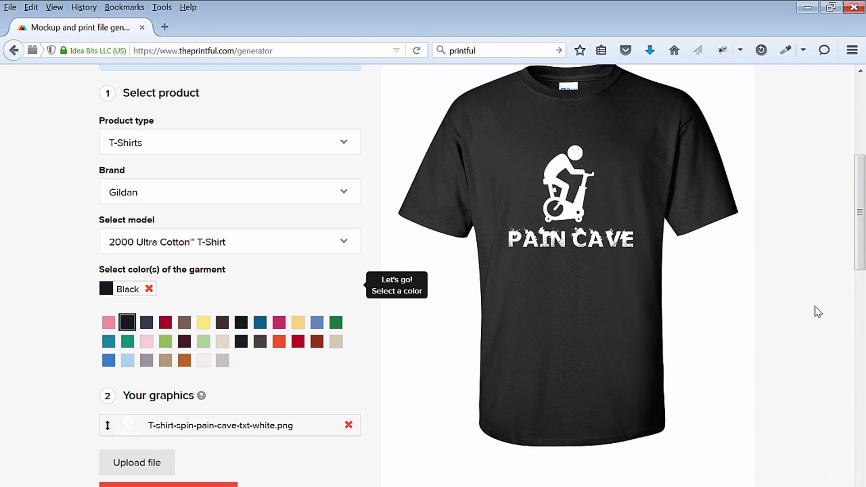
# - Scale the graphic to fit the print area and proceed to the file generator
pyautogui.scroll(-3, 860, 244)
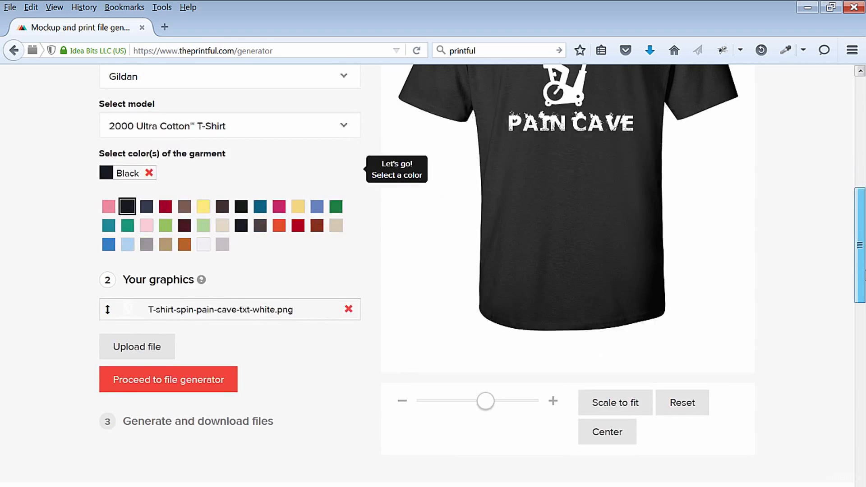
pyautogui.moveTo(865, 271)
pyautogui.mouseDown()
pyautogui.moveTo(865, 252)
pyautogui.moveTo(865, 270)
pyautogui.mouseUp()
pyautogui.click(621, 406)
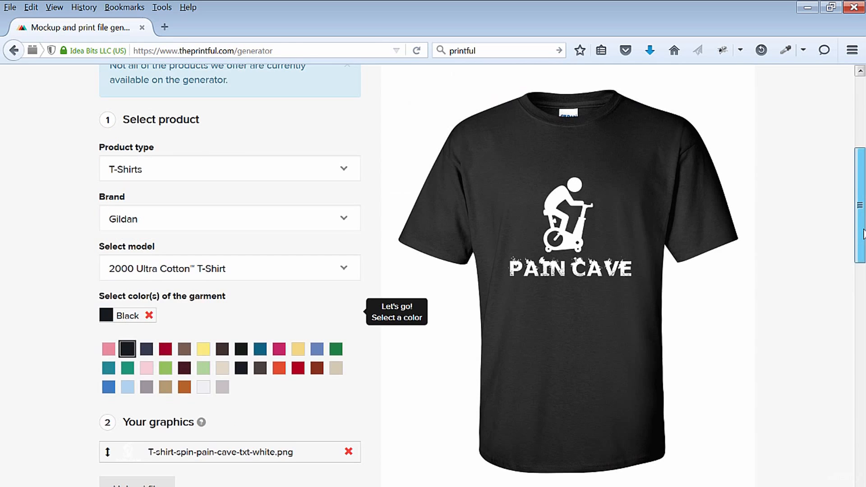
pyautogui.moveTo(864, 231); pyautogui.dragTo(864, 245)
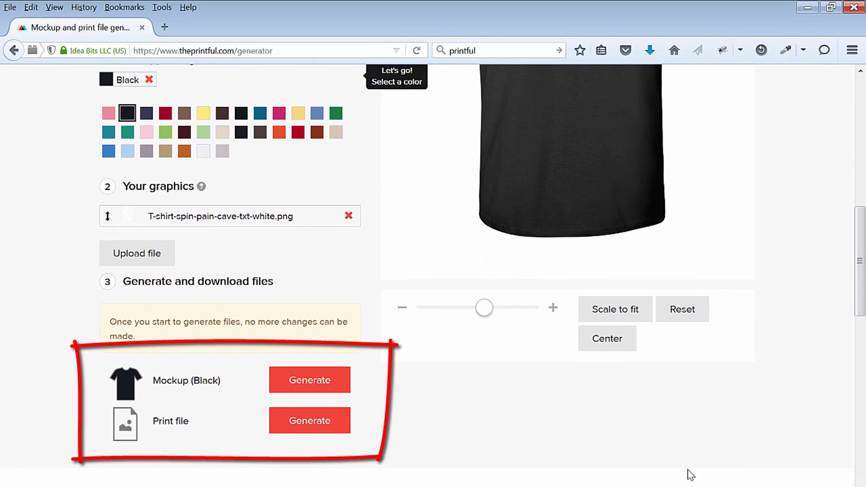
# - Generate the black T-shirt mockup and download it with the option to save the file
pyautogui.click(331, 387)
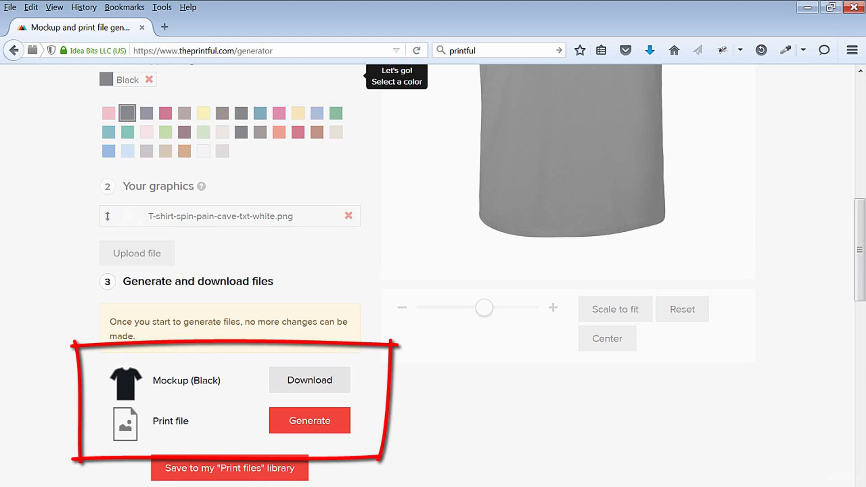
pyautogui.click(311, 381)
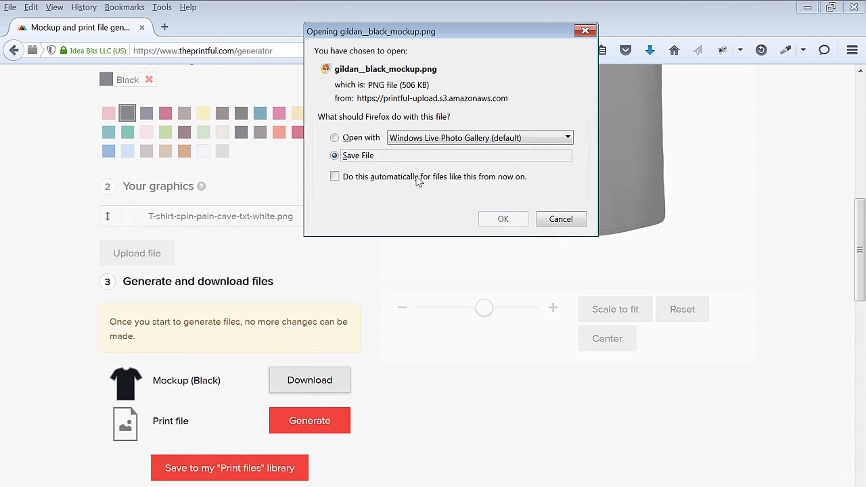
pyautogui.click(507, 220)
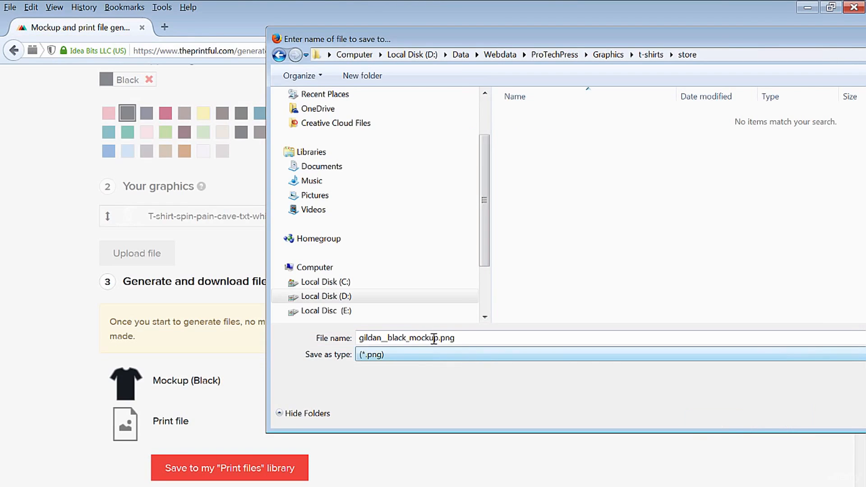
# - Save the mockup in the store folder as gildan__black_mockup_paincave.png
pyautogui.click(439, 338)
pyautogui.write('_')
pyautogui.write('pain')
pyautogui.write('cave')
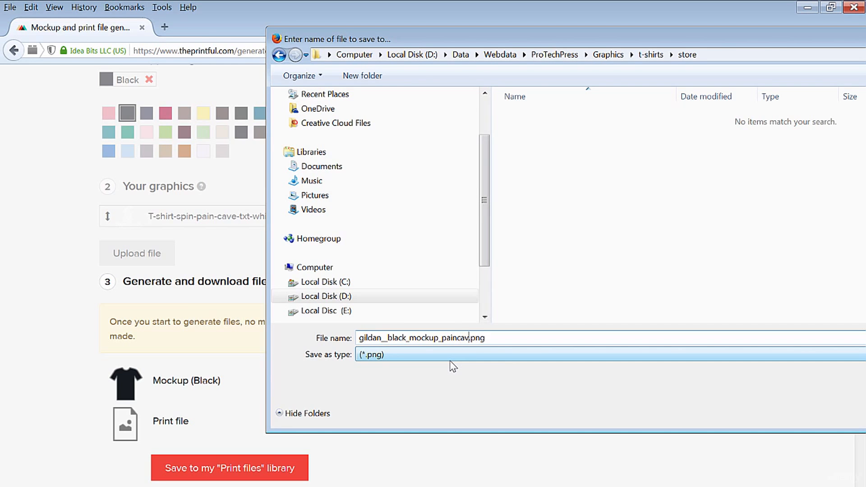
pyautogui.press('Return')
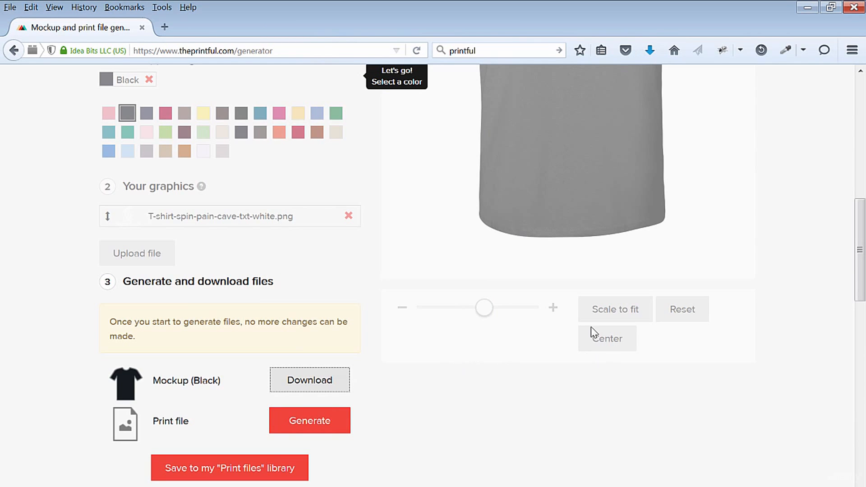
# - Generate the print file for the Pain Cave design
pyautogui.scroll(-1, 602, 363)
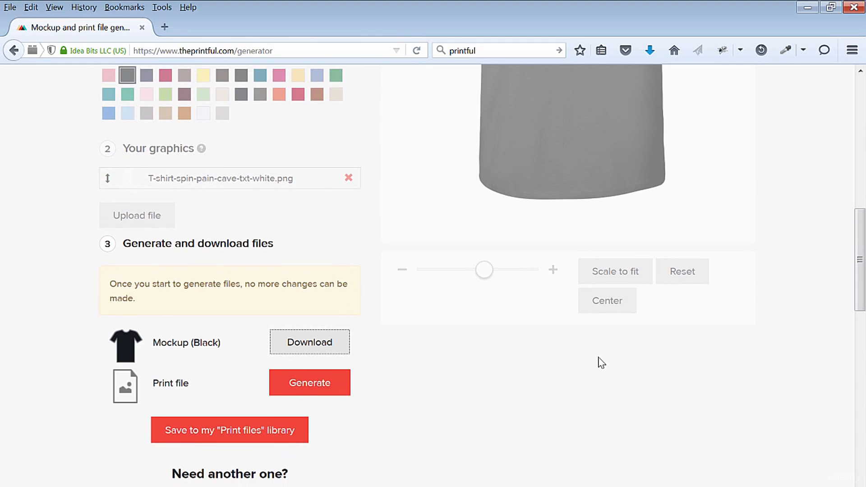
pyautogui.click(301, 385)
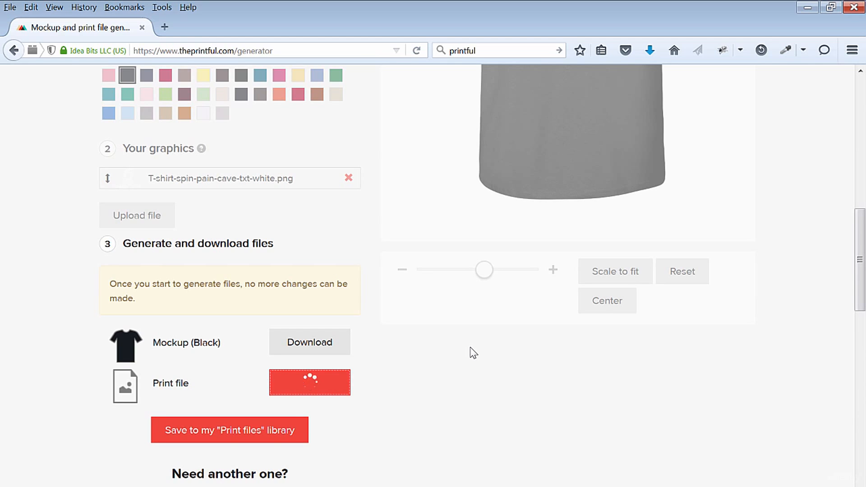
# - Save the print file as gildan__black_printfile_paincave.png in the store folder, and also store it in the "Print files" library
pyautogui.click(330, 387)
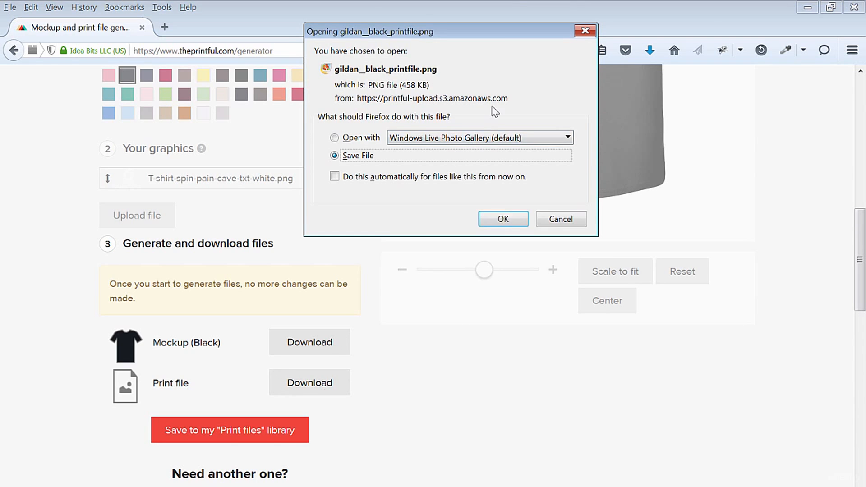
pyautogui.click(502, 221)
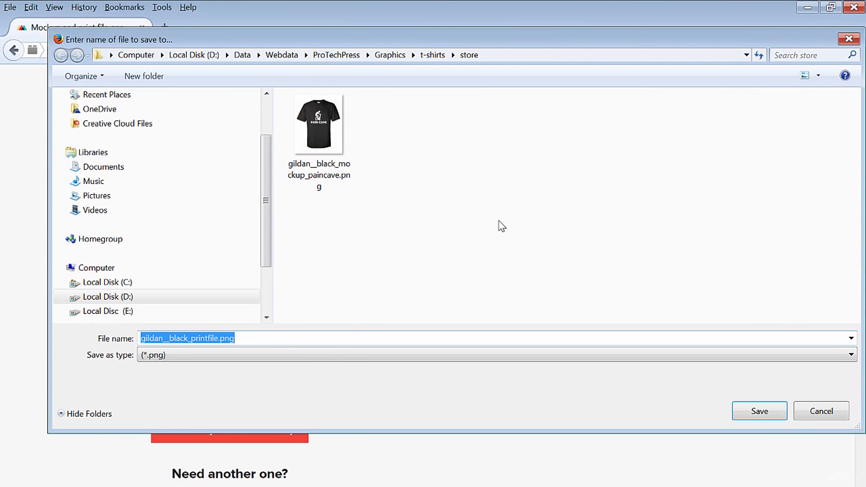
pyautogui.click(197, 337)
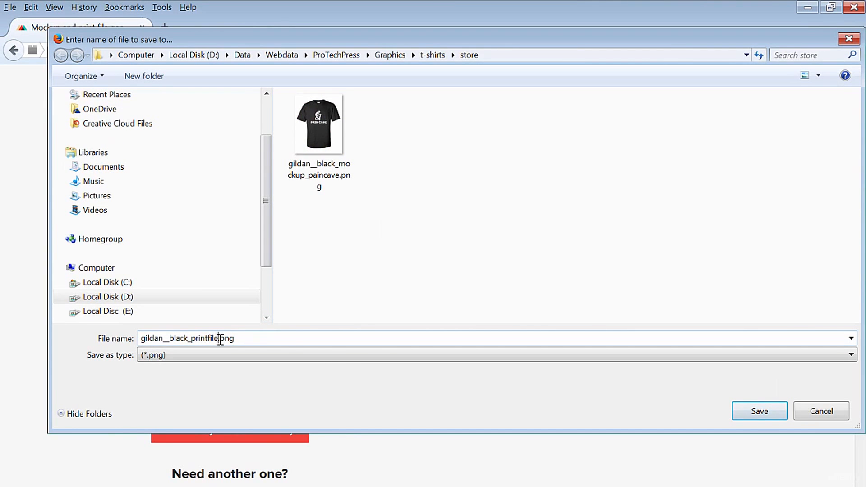
pyautogui.write('_paincave')
pyautogui.press('Return')
pyautogui.scroll(-5, 464, 359)
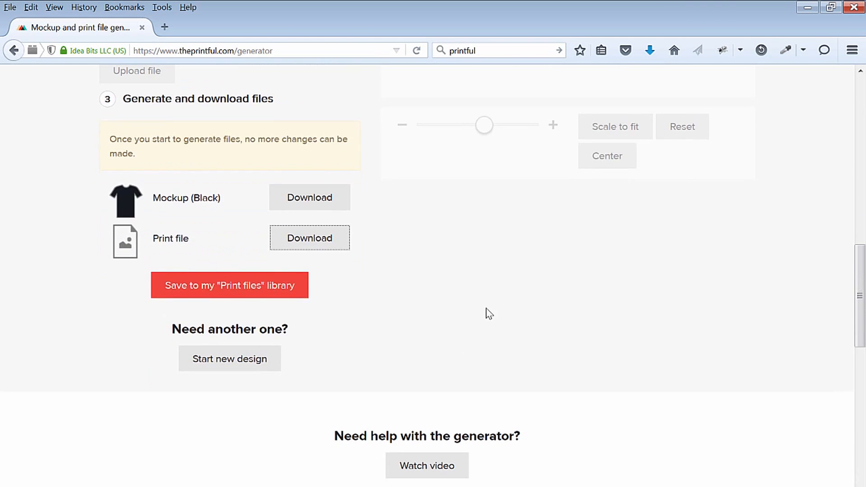
pyautogui.click(230, 291)
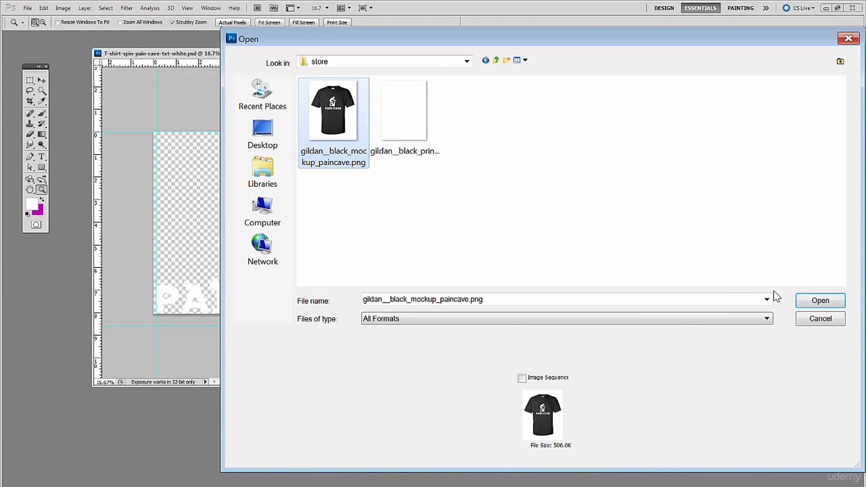
# - Open gildan__black_mockup_paincave.png in Photoshop as a separate window and inspect the Pain Cave graphic up close
pyautogui.click(805, 299)
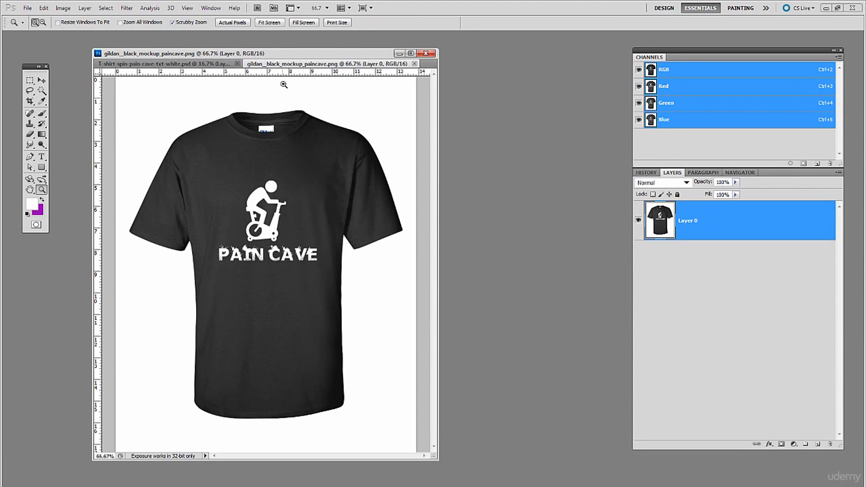
pyautogui.moveTo(281, 66); pyautogui.dragTo(296, 80)
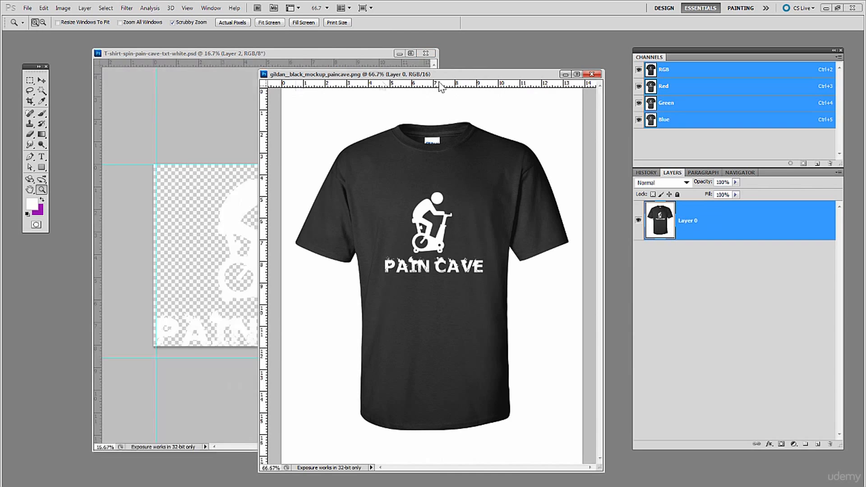
pyautogui.moveTo(441, 76); pyautogui.dragTo(417, 74)
pyautogui.moveTo(403, 190); pyautogui.dragTo(438, 226)
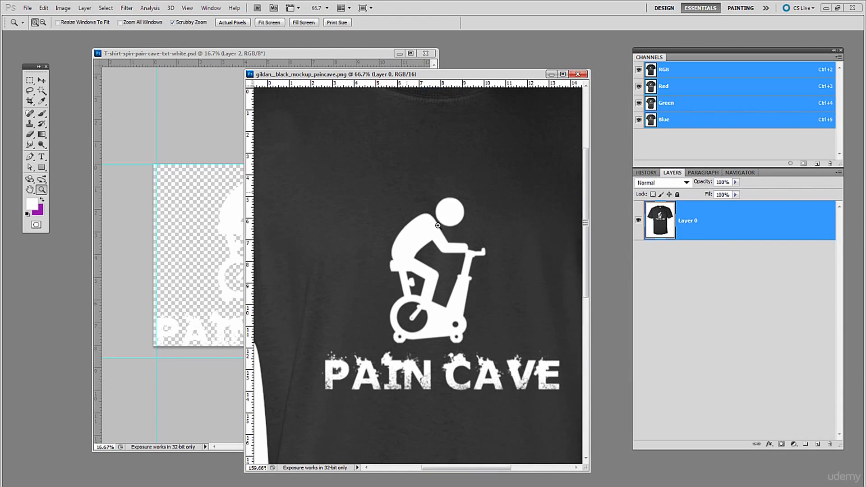
pyautogui.moveTo(438, 226)
pyautogui.mouseDown()
pyautogui.moveTo(419, 208)
pyautogui.moveTo(447, 235)
pyautogui.mouseUp()
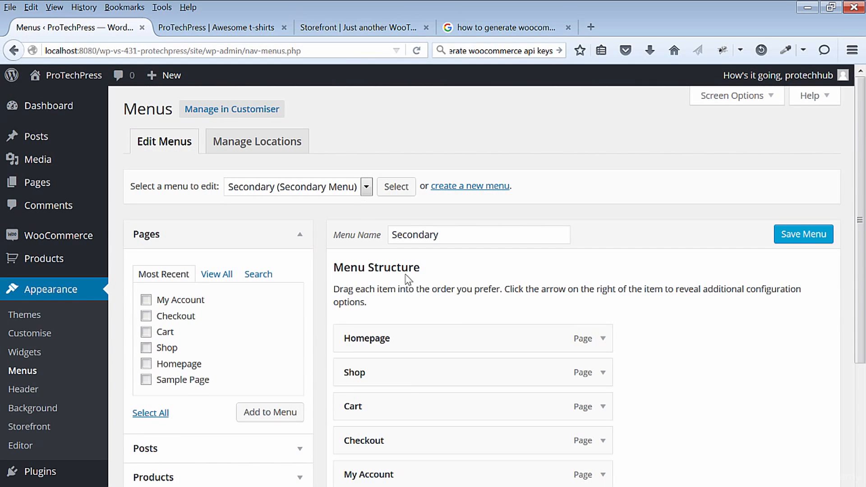
# - Remove the Homepage and Shop items from the Secondary menu, save it, and reload the store's front page
pyautogui.click(367, 188)
pyautogui.click(366, 188)
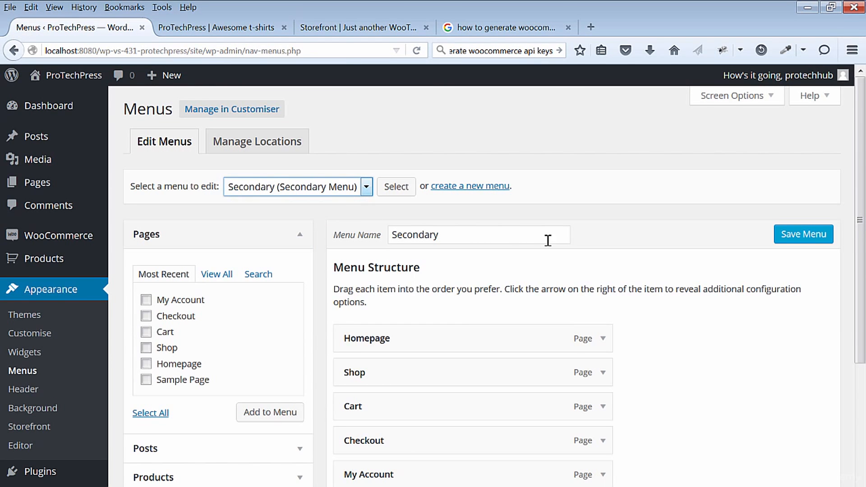
pyautogui.scroll(-3, 773, 333)
pyautogui.scroll(3, 775, 333)
pyautogui.click(603, 339)
pyautogui.scroll(-2, 604, 346)
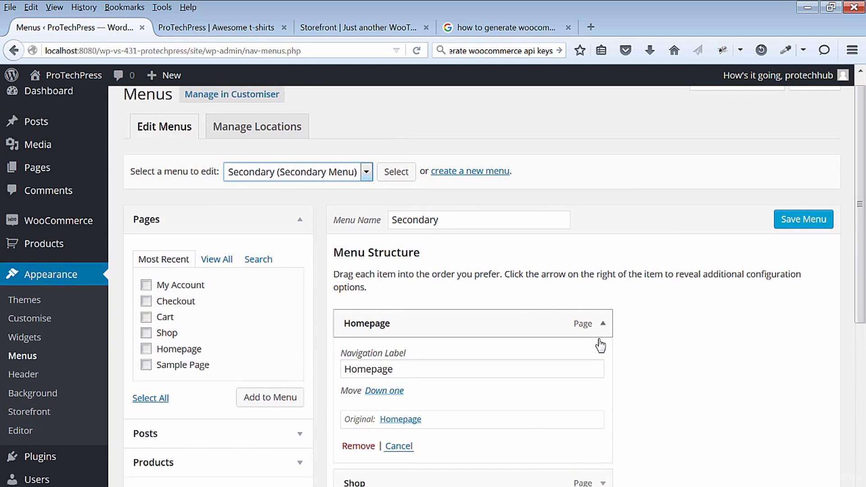
pyautogui.click(367, 385)
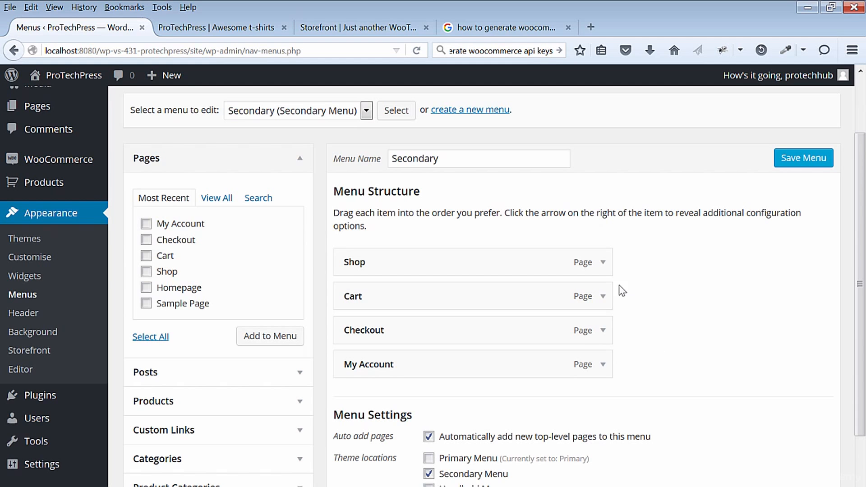
pyautogui.click(603, 262)
pyautogui.click(353, 386)
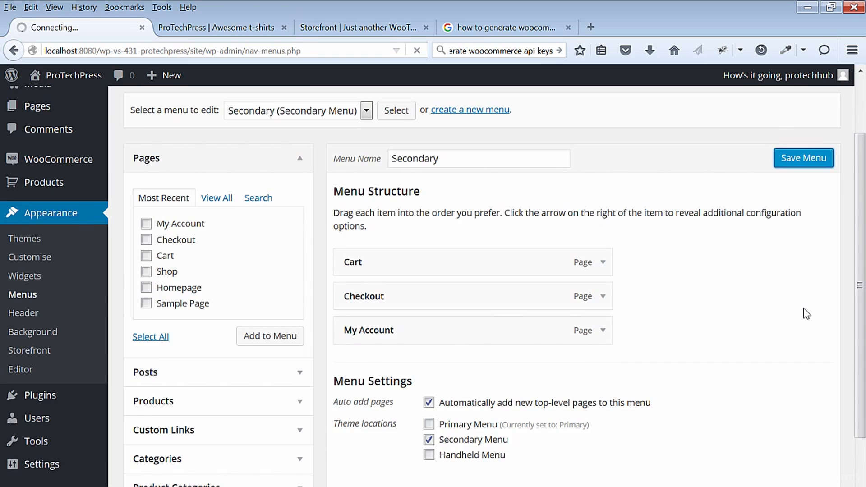
pyautogui.click(225, 28)
pyautogui.press('F5')
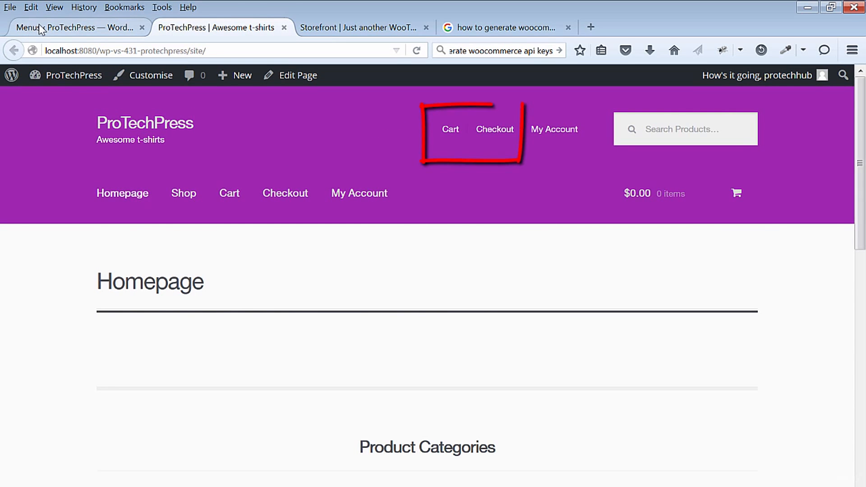
# - Remove the Cart and Checkout items from the Secondary menu as well and save the menu
pyautogui.click(40, 29)
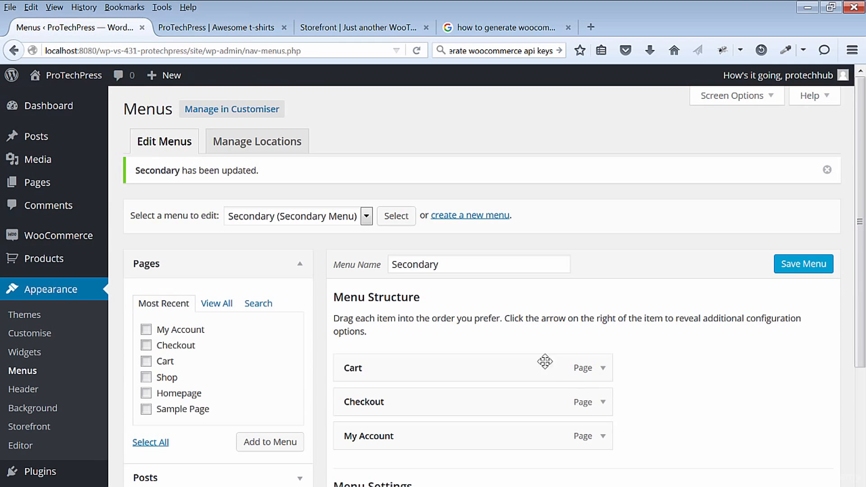
pyautogui.click(604, 368)
pyautogui.scroll(-3, 478, 400)
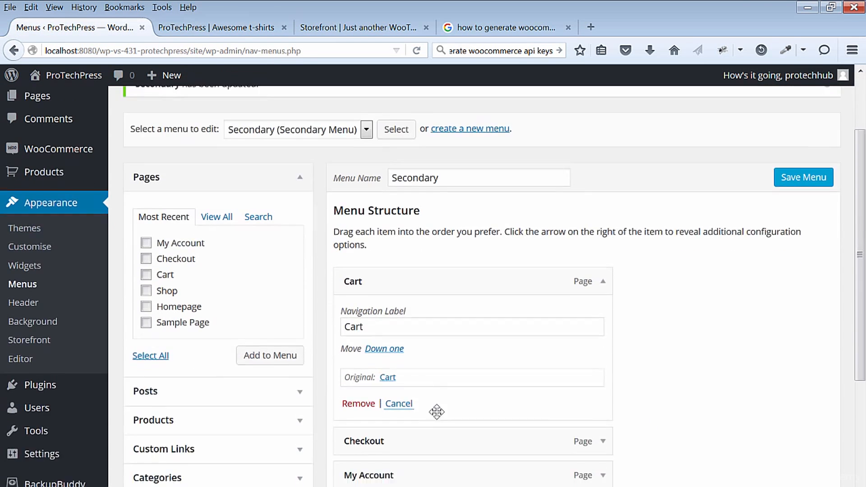
pyautogui.click(360, 438)
pyautogui.click(604, 266)
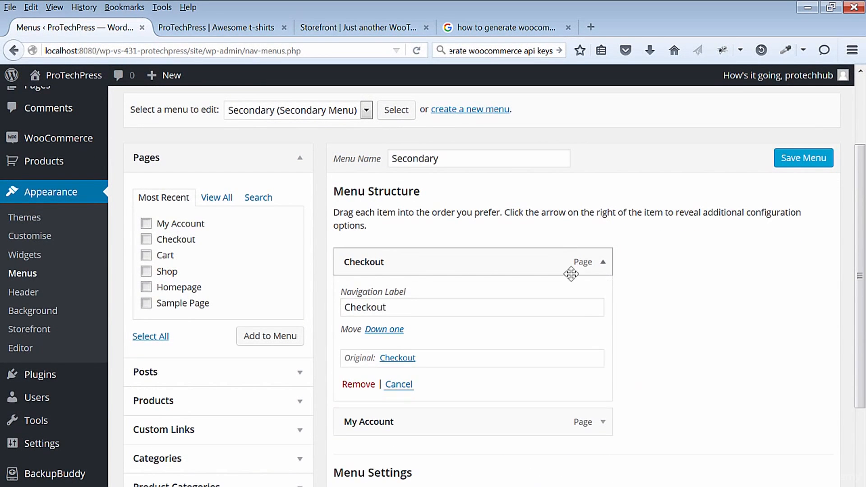
pyautogui.click(359, 385)
pyautogui.click(797, 159)
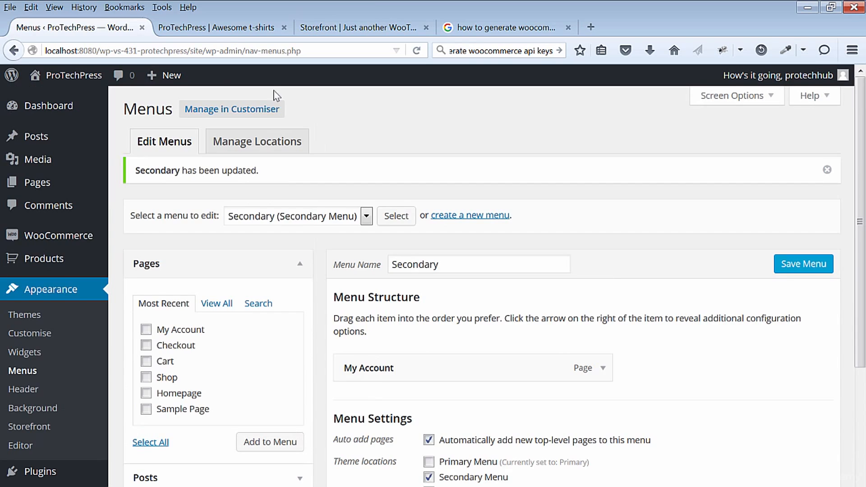
# - Check the header menu and the product sections on the store's front page
pyautogui.click(232, 31)
pyautogui.click(98, 131)
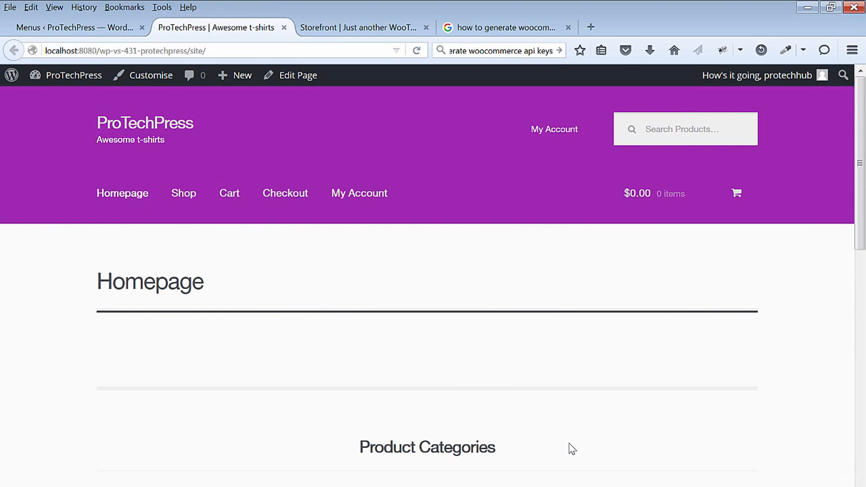
pyautogui.scroll(-7, 795, 352)
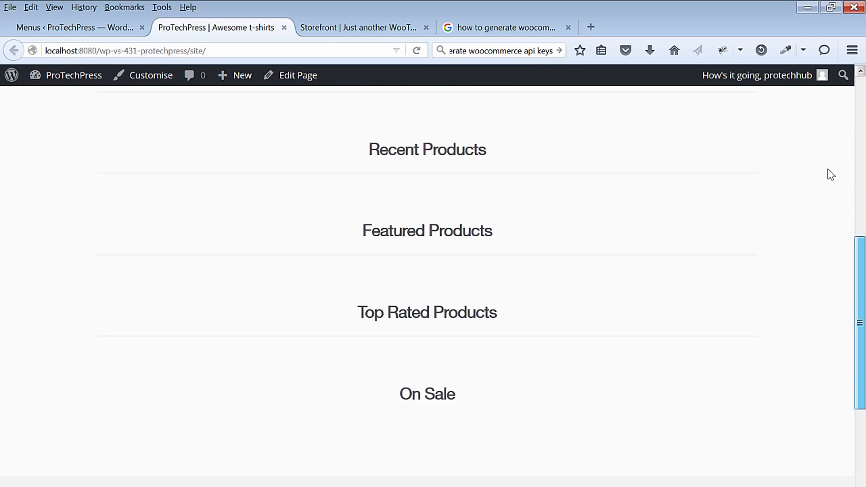
pyautogui.scroll(7, 828, 171)
# - Start a new WooCommerce product in the site admin and name it "Pain Cave"
pyautogui.click(74, 27)
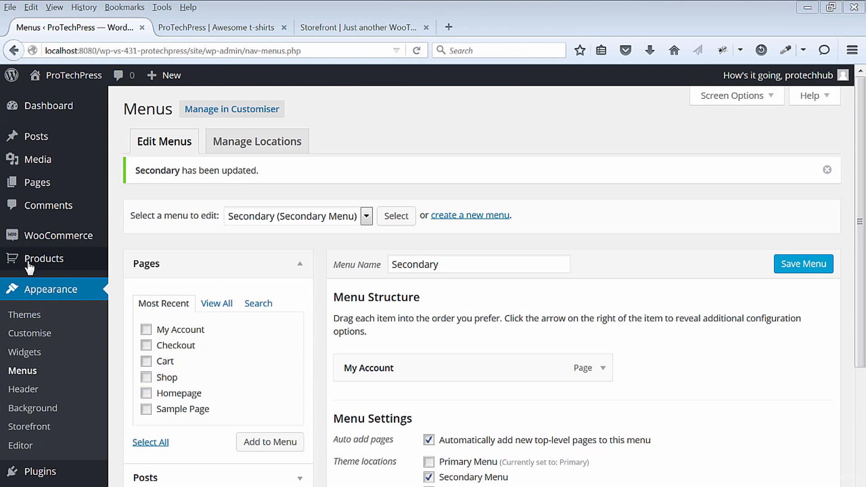
pyautogui.moveTo(89, 270)
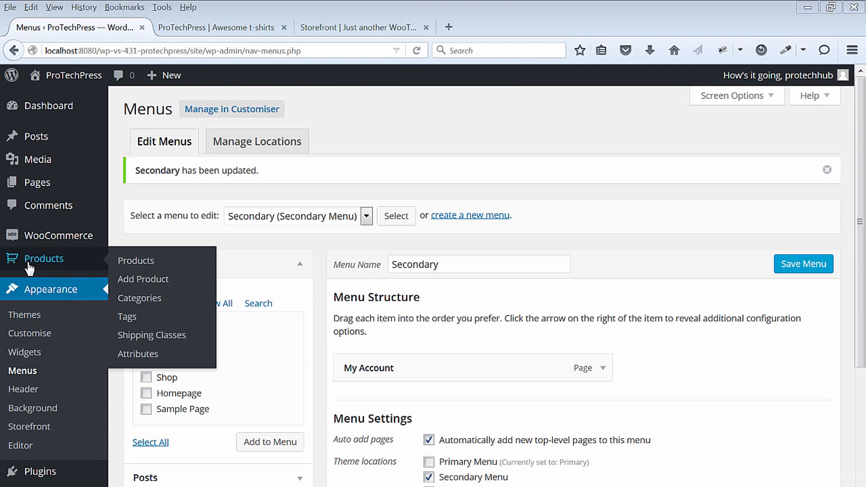
pyautogui.click(128, 282)
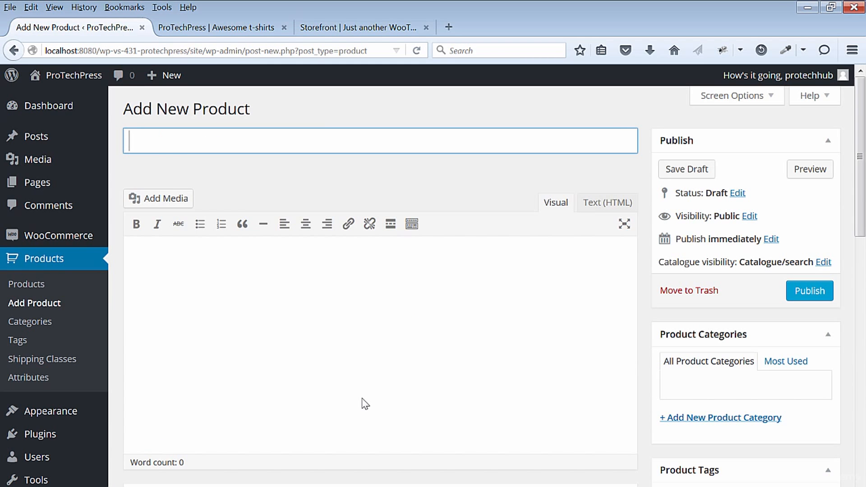
pyautogui.write('Pain Cave')
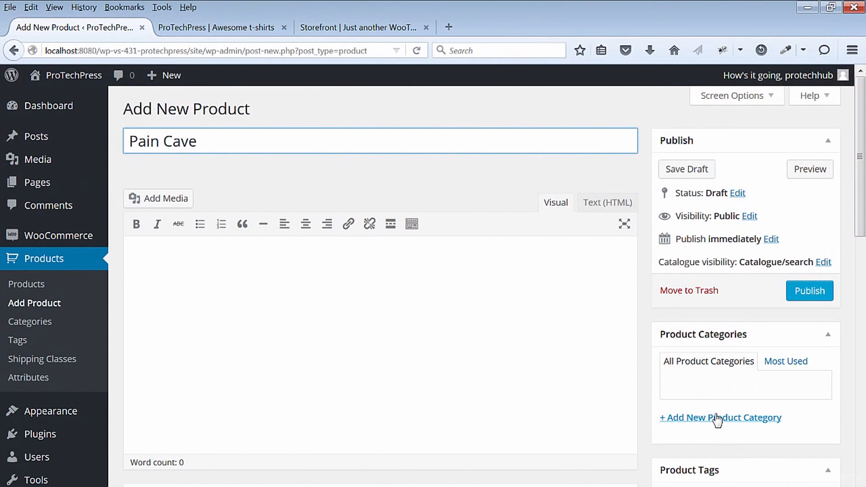
# - Create a new product category named T-Shirts for the Pain Cave product
pyautogui.click(717, 419)
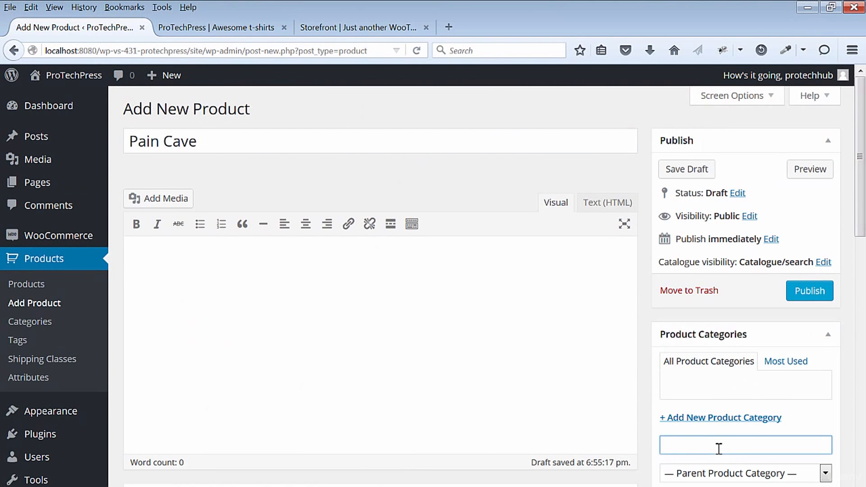
pyautogui.write('T-Shirts')
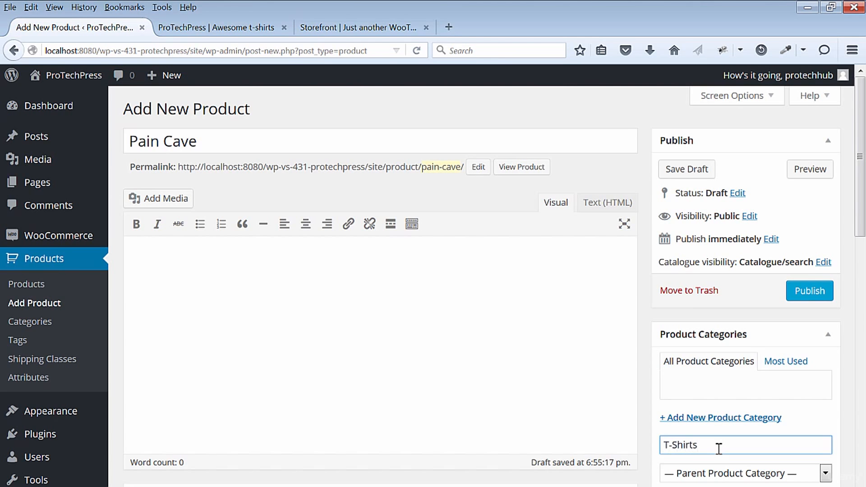
pyautogui.scroll(-3, 821, 429)
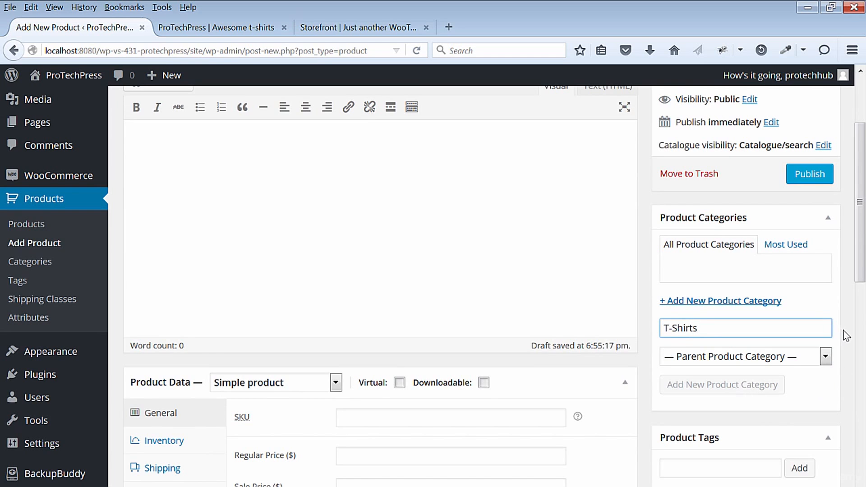
pyautogui.press('Return')
# - Upload gildan__black_mockup_paincave.png, describe it as "Pain Cave t-shirt" in its attachment details, and set it as the product image
pyautogui.scroll(-2, 847, 336)
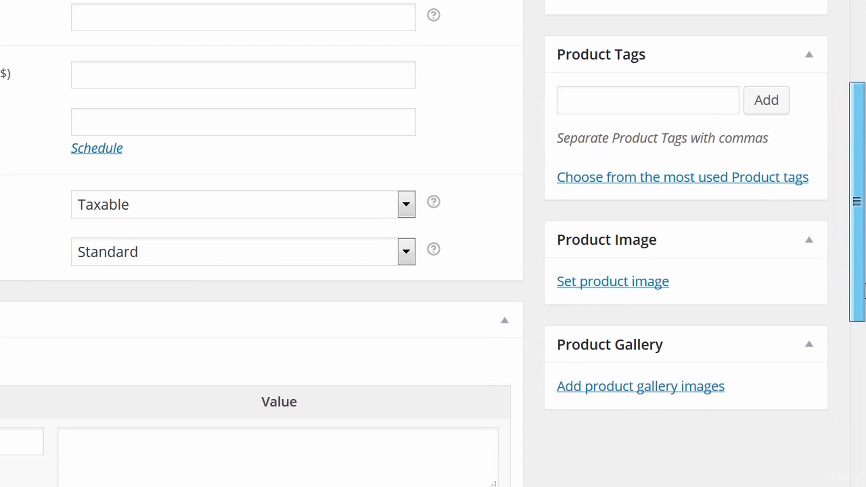
pyautogui.click(650, 283)
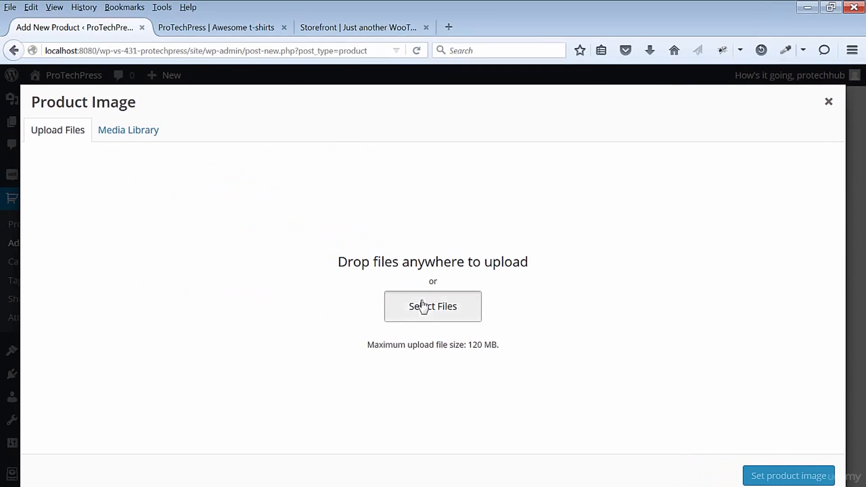
pyautogui.click(423, 307)
pyautogui.click(451, 180)
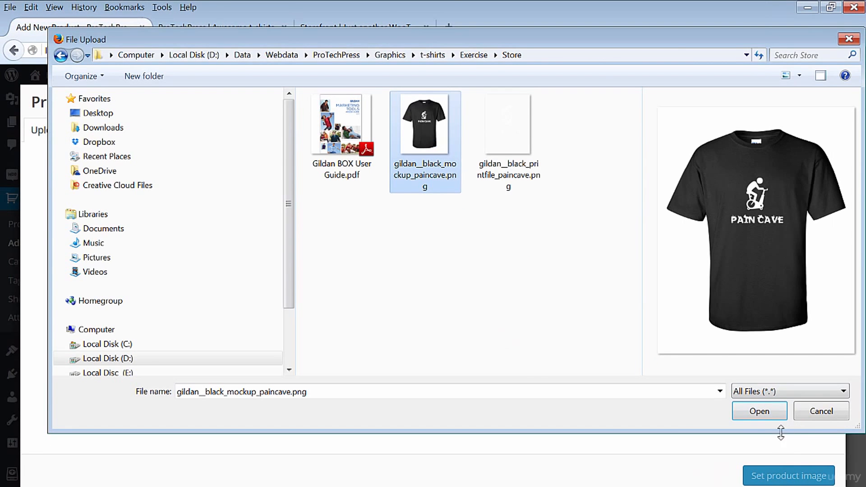
pyautogui.click(759, 411)
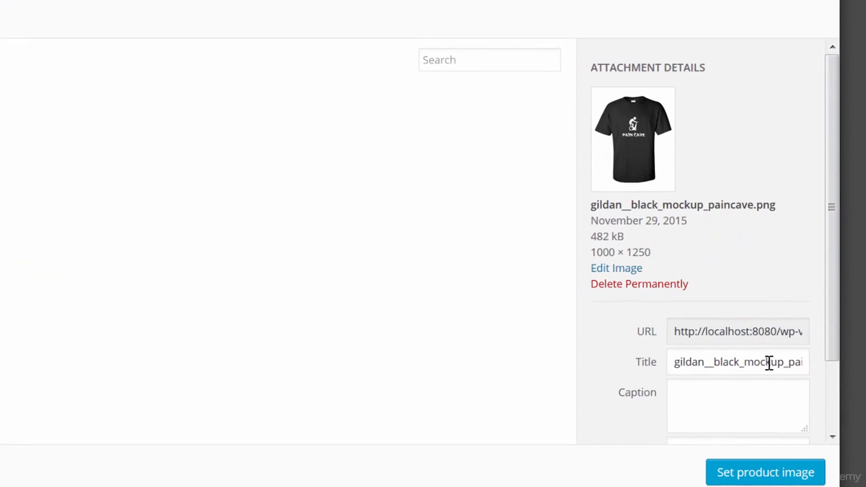
pyautogui.tripleClick(769, 362)
pyautogui.write('Pain Cave t-shirt')
pyautogui.click(767, 472)
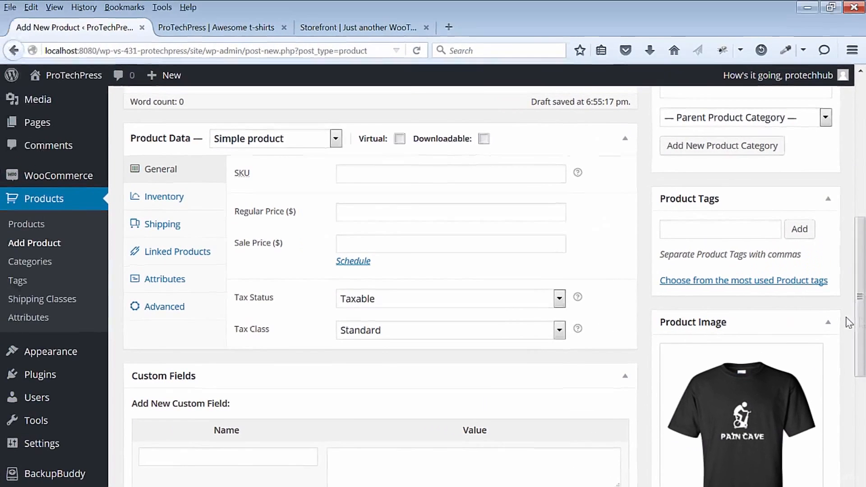
# - Set the product type in the product data to Variable product
pyautogui.moveTo(858, 251); pyautogui.dragTo(864, 259)
pyautogui.moveTo(865, 333); pyautogui.dragTo(865, 306)
pyautogui.click(335, 195)
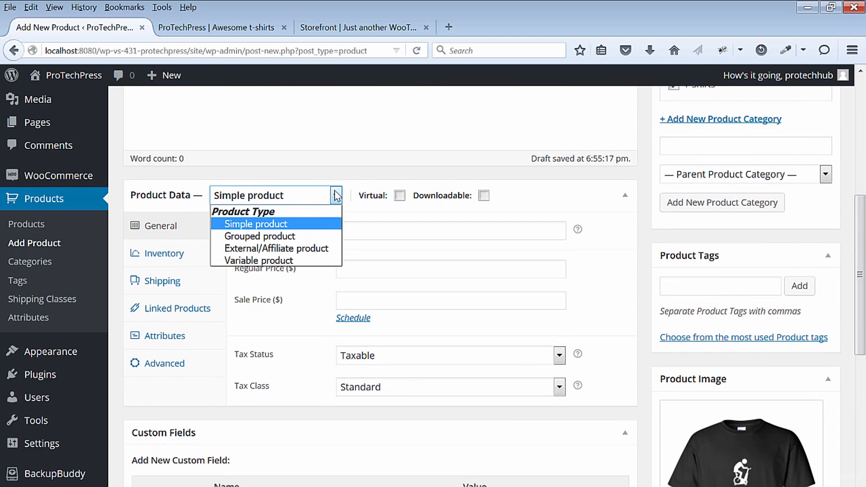
pyautogui.click(289, 261)
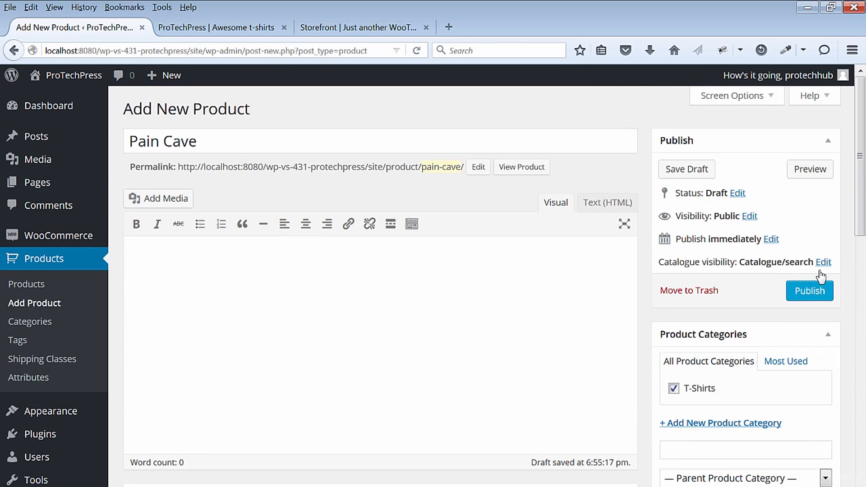
# - Try to publish the Pain Cave product and save it as a draft
pyautogui.moveTo(865, 180); pyautogui.dragTo(865, 199)
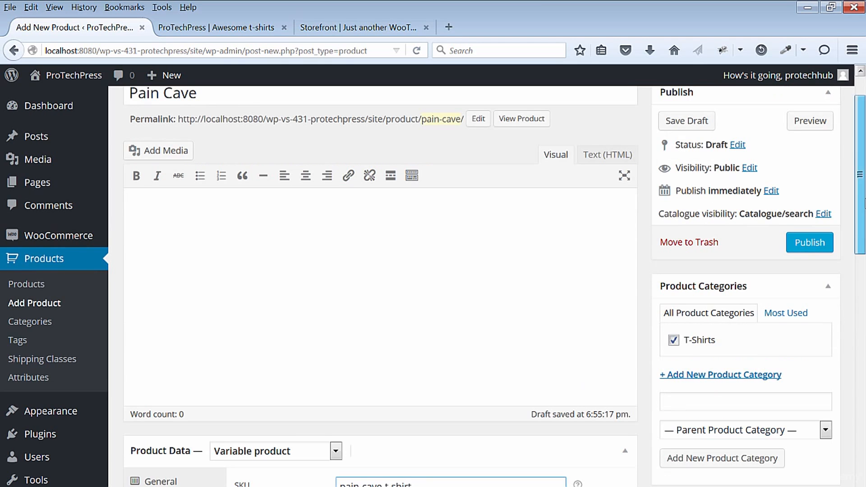
pyautogui.click(806, 246)
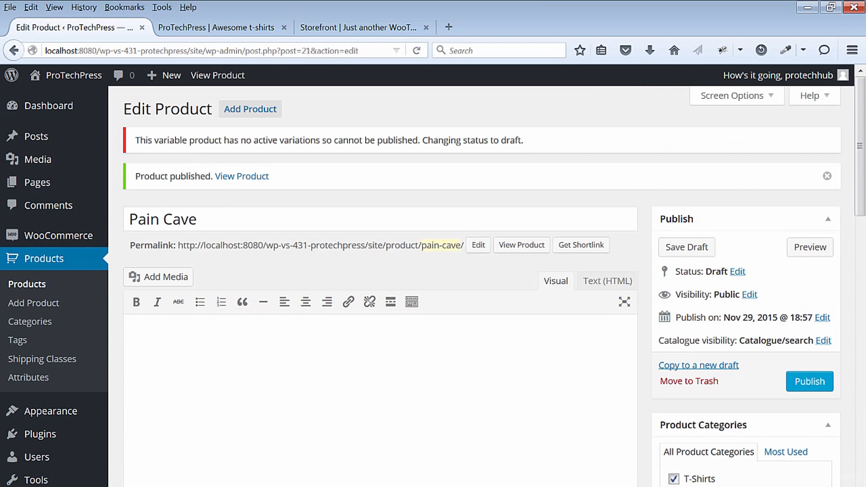
pyautogui.click(692, 248)
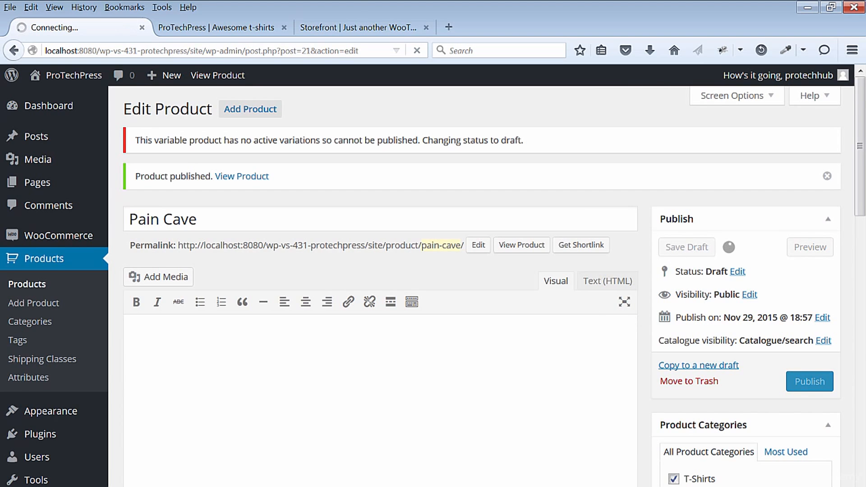
# - Add and save a custom product attribute Size with values Small | Medium | Large | XL, used for variations and not visible on the product page
pyautogui.scroll(-10, 379, 271)
pyautogui.click(179, 245)
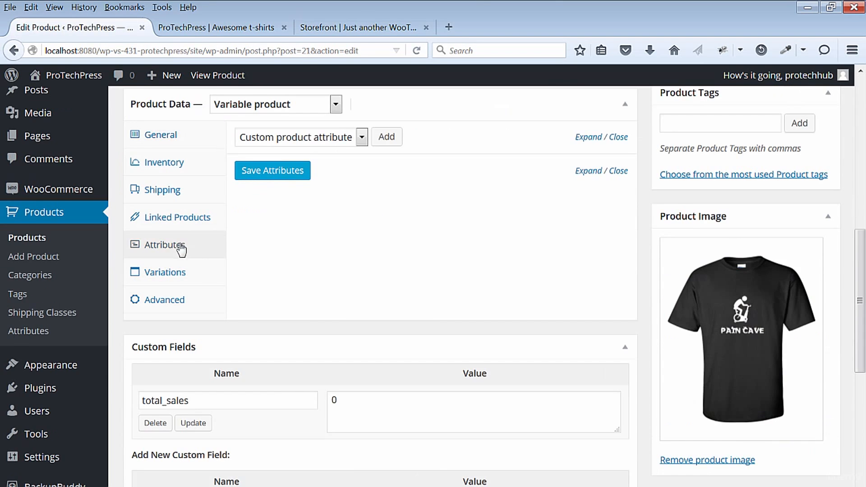
pyautogui.scroll(3, 379, 271)
pyautogui.click(361, 219)
pyautogui.click(358, 231)
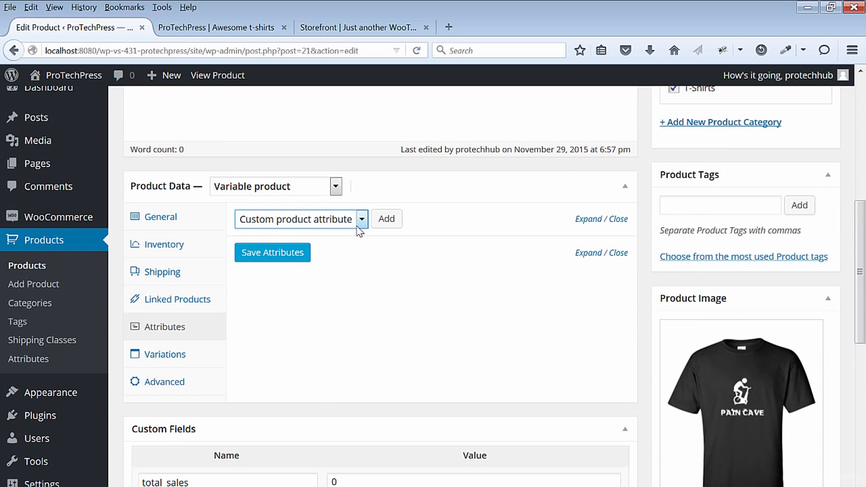
pyautogui.click(387, 219)
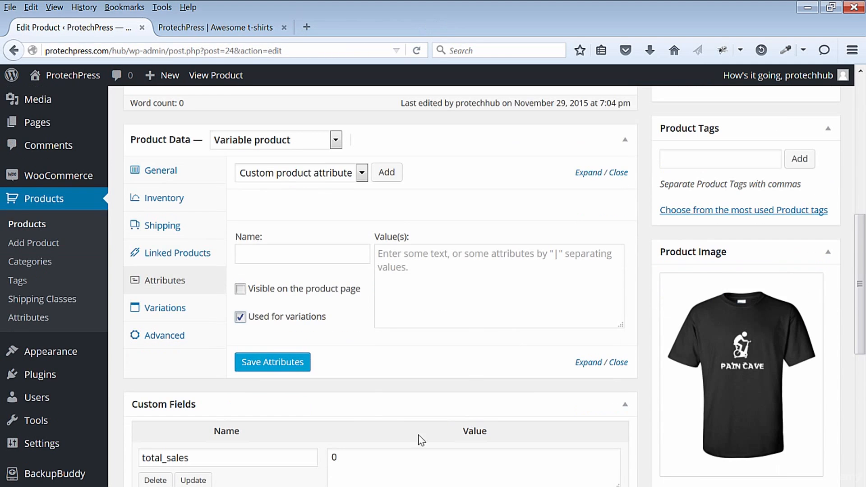
pyautogui.click(294, 254)
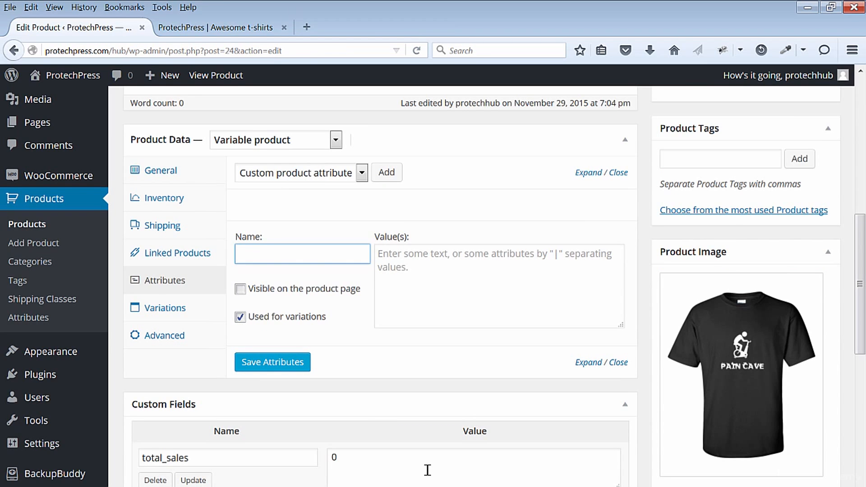
pyautogui.write('Size')
pyautogui.press('Tab')
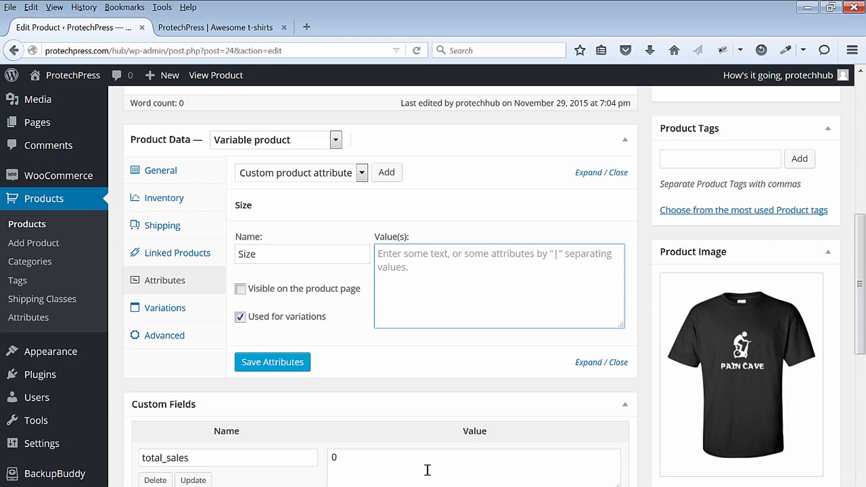
pyautogui.write('Small | Medium | Large | XL')
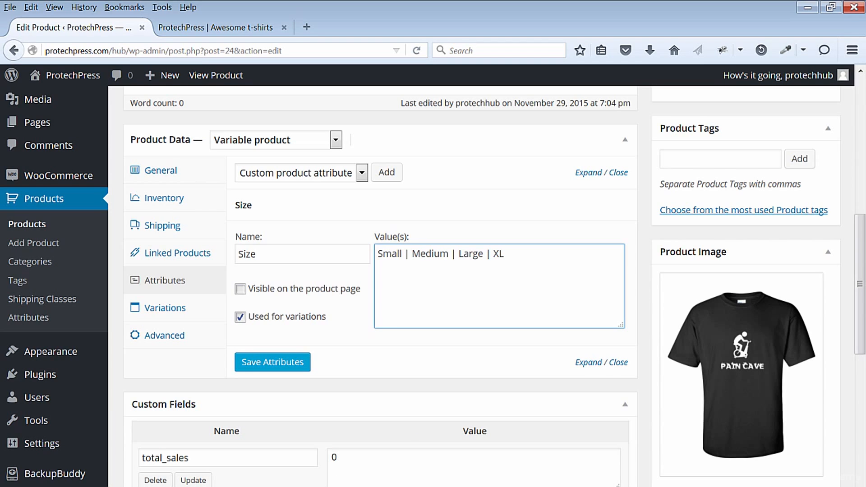
pyautogui.click(295, 364)
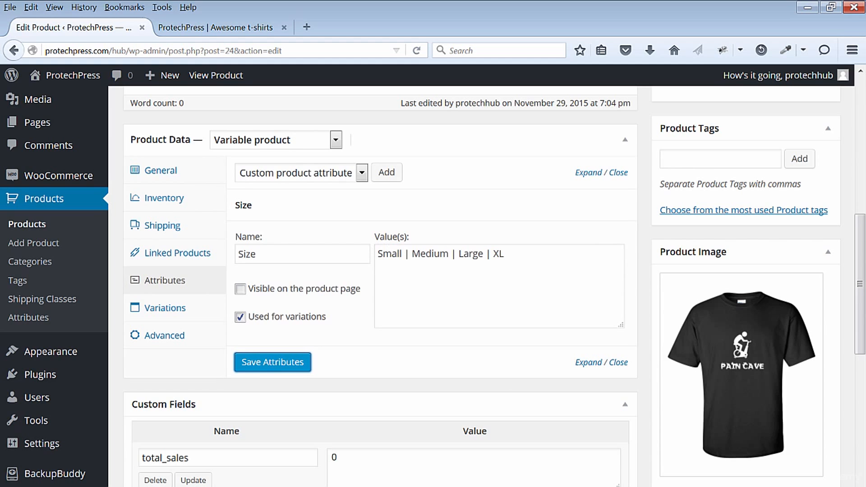
# - Create the product's variations from all attributes and accept the confirmation messages
pyautogui.click(168, 309)
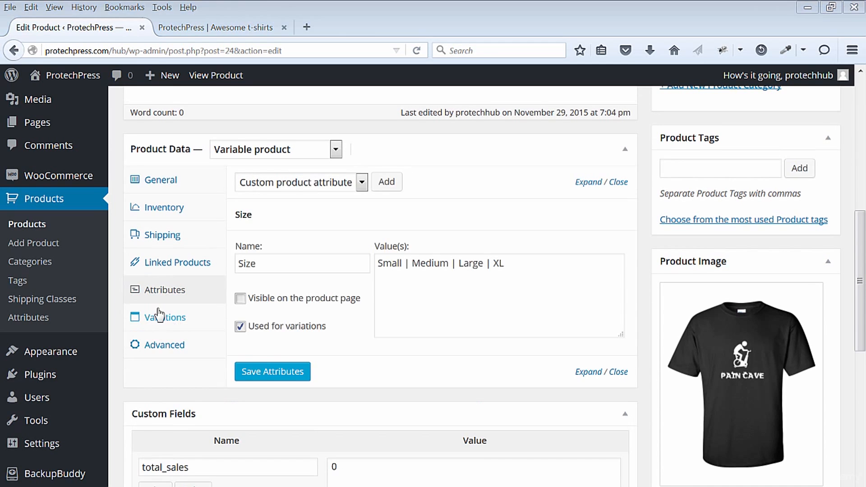
pyautogui.click(164, 316)
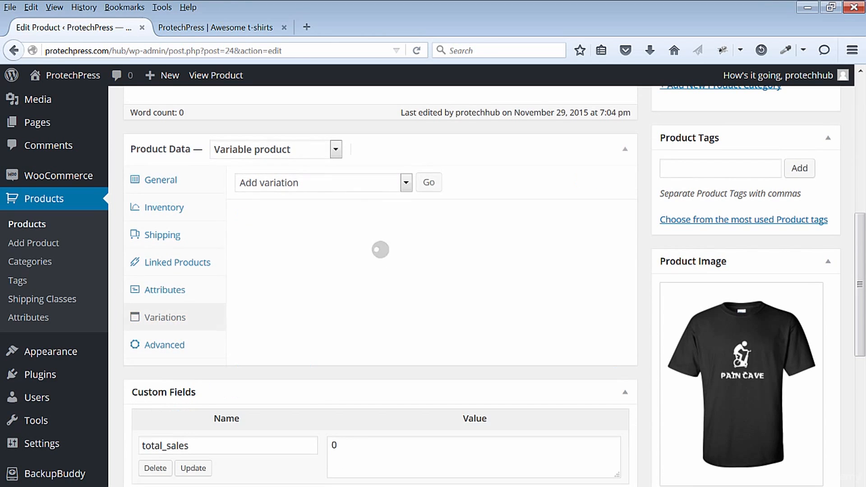
pyautogui.click(407, 182)
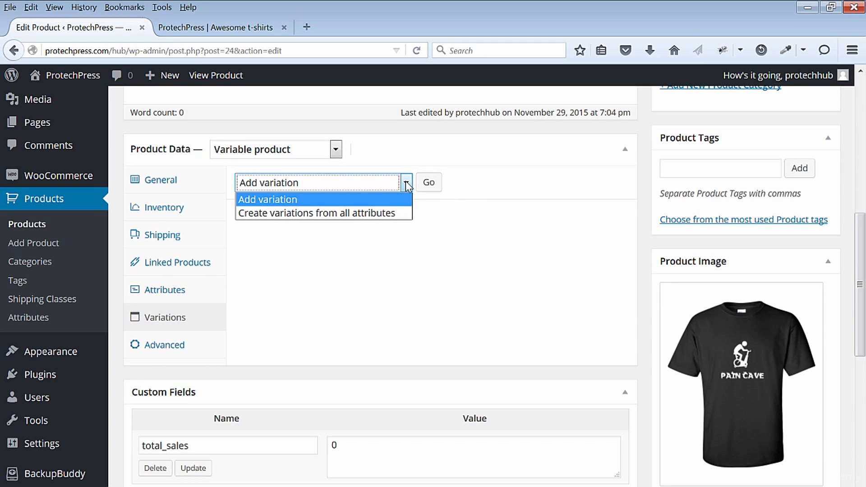
pyautogui.click(391, 213)
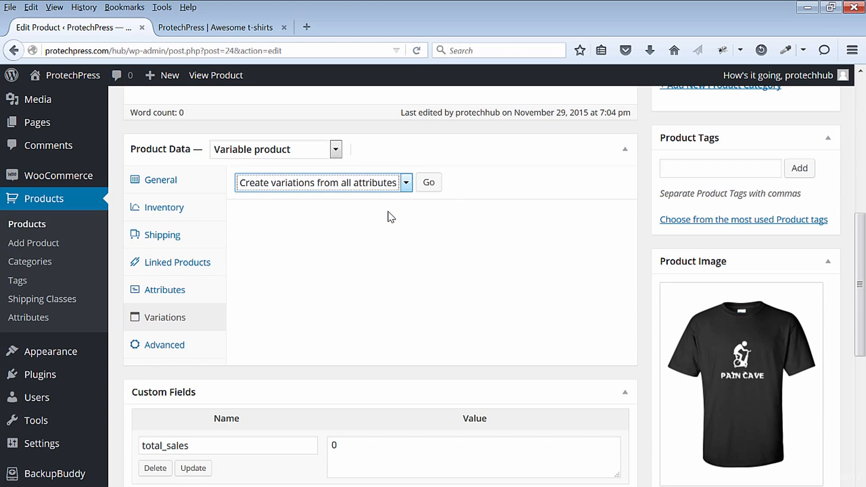
pyautogui.click(428, 184)
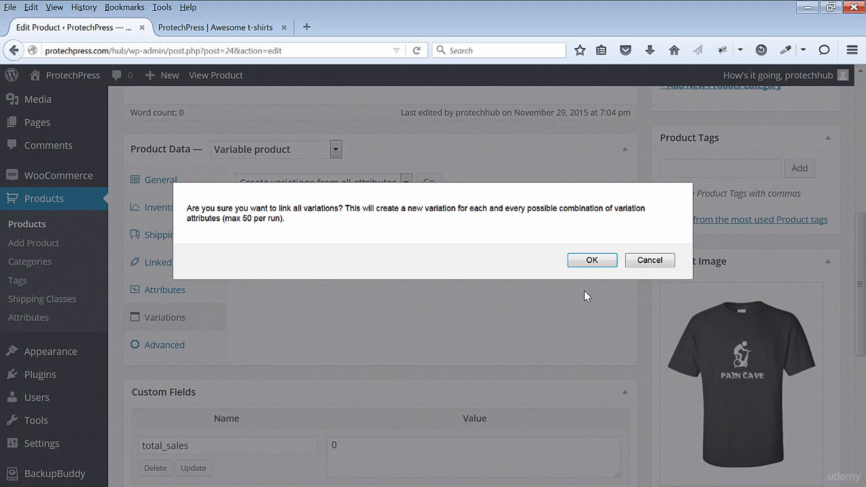
pyautogui.click(591, 258)
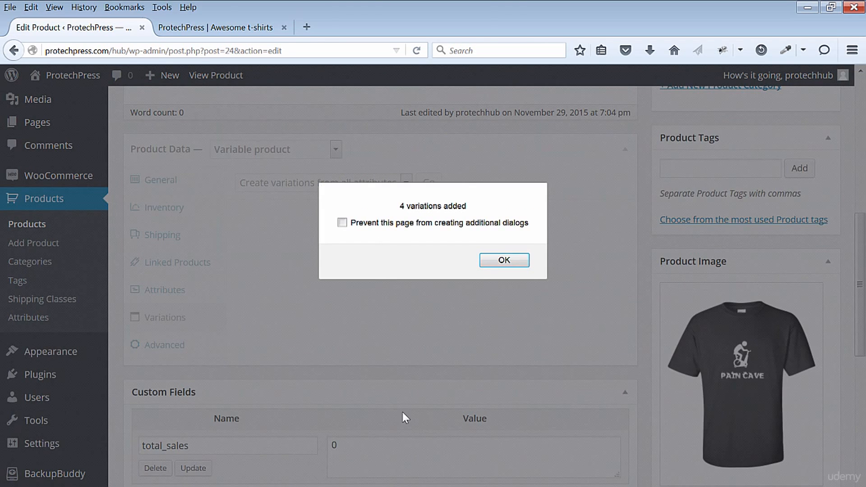
pyautogui.click(509, 260)
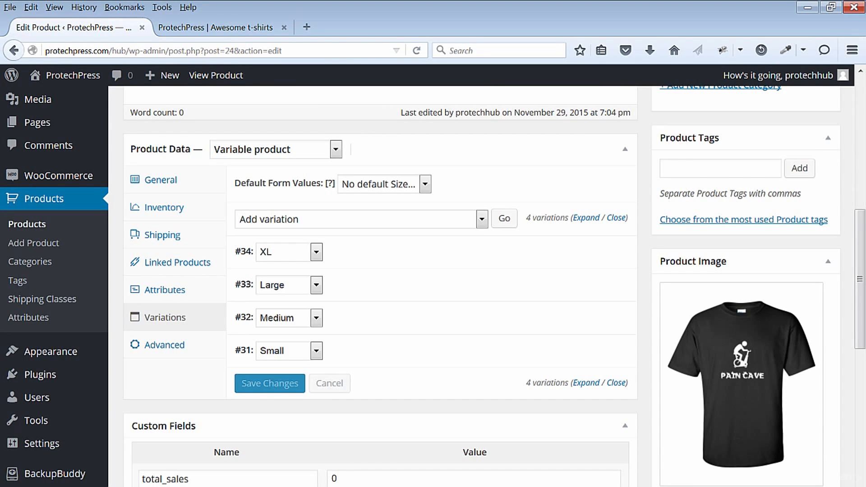
# - Change the first listed variation to size Small and set its regular price to 18
pyautogui.click(316, 252)
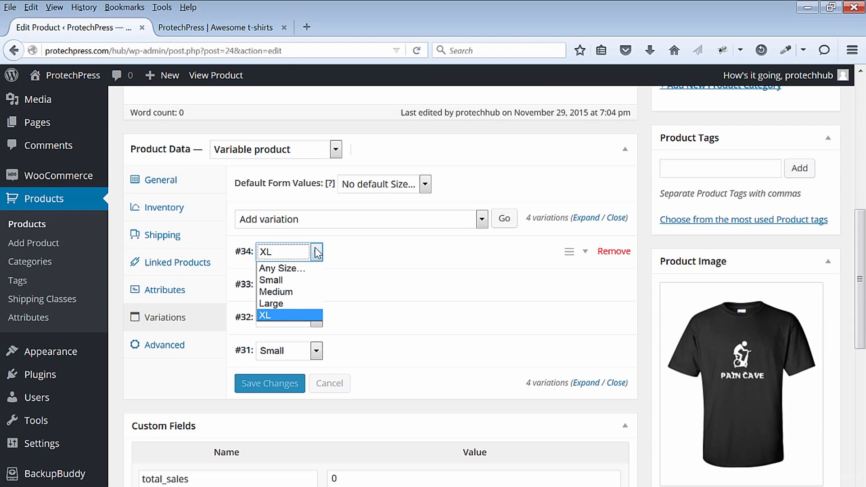
pyautogui.click(295, 281)
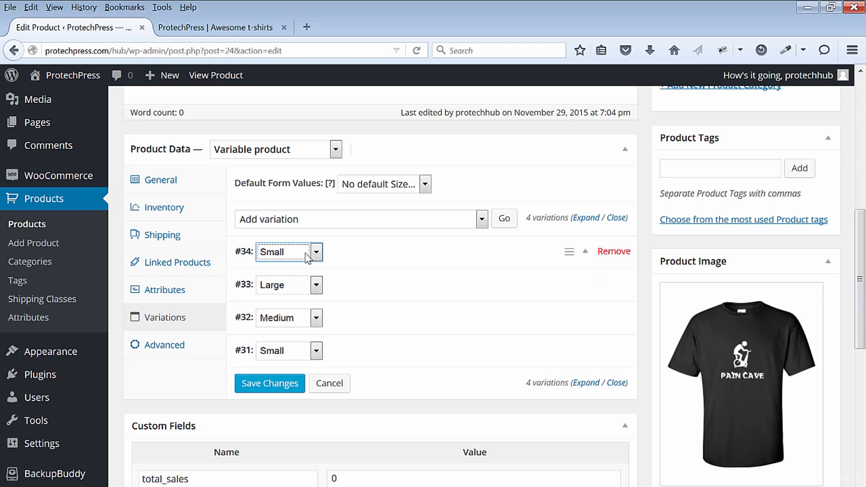
pyautogui.click(515, 247)
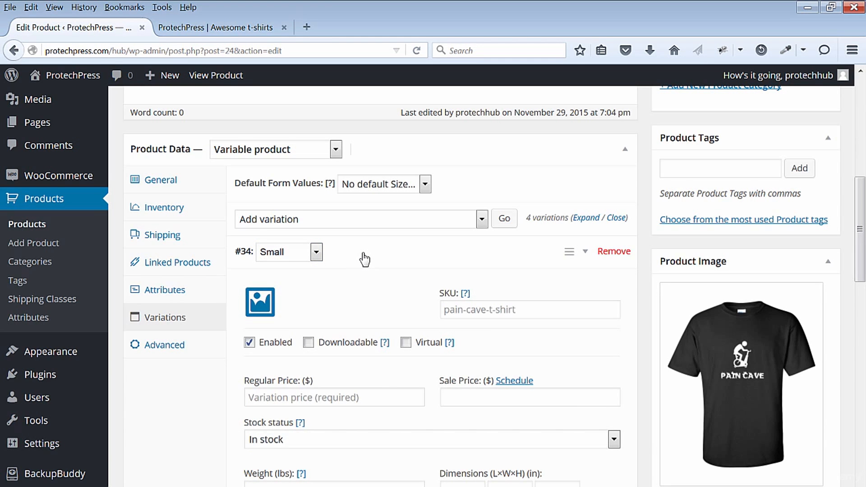
pyautogui.scroll(-2, 365, 259)
pyautogui.click(359, 333)
pyautogui.write('18')
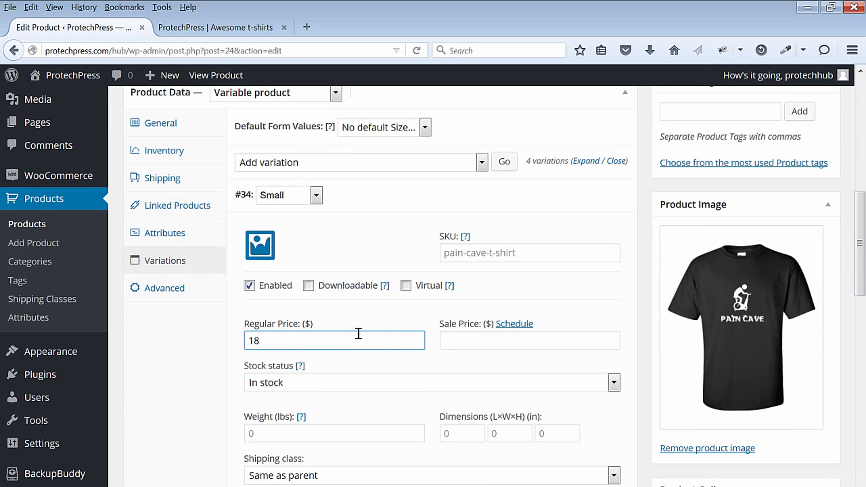
# - Reassign the sizes of the remaining three variations, in list order, to Medium, Large and XL
pyautogui.scroll(-2, 379, 370)
pyautogui.scroll(-1, 429, 395)
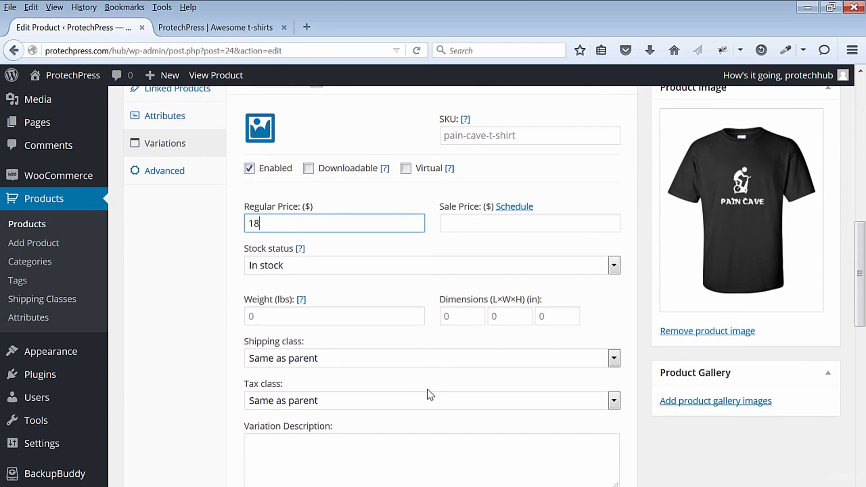
pyautogui.scroll(-3, 428, 392)
pyautogui.scroll(-2, 429, 394)
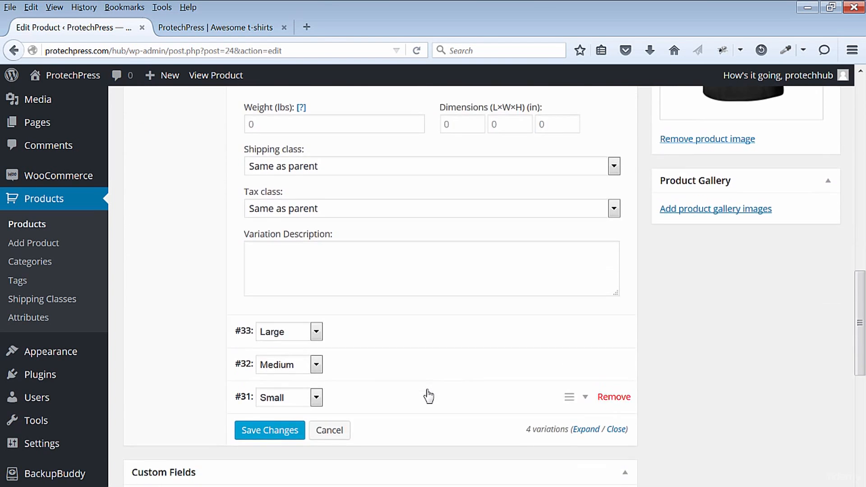
pyautogui.click(317, 332)
pyautogui.click(303, 370)
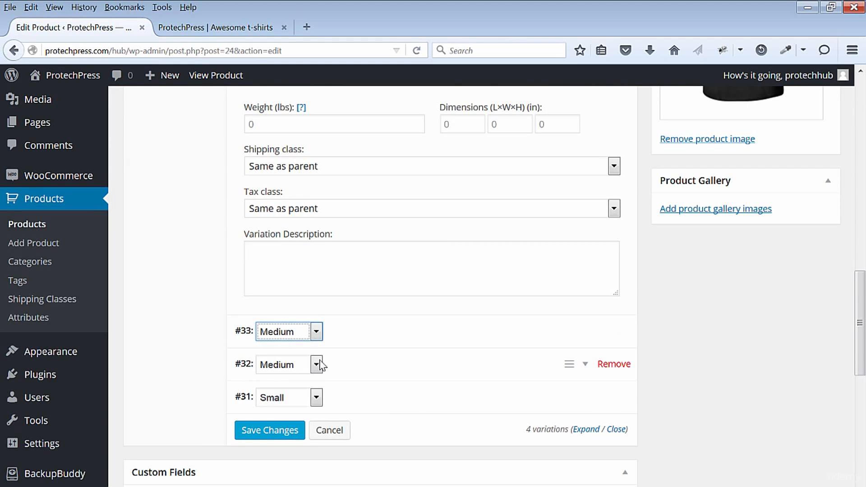
pyautogui.click(318, 365)
pyautogui.click(296, 415)
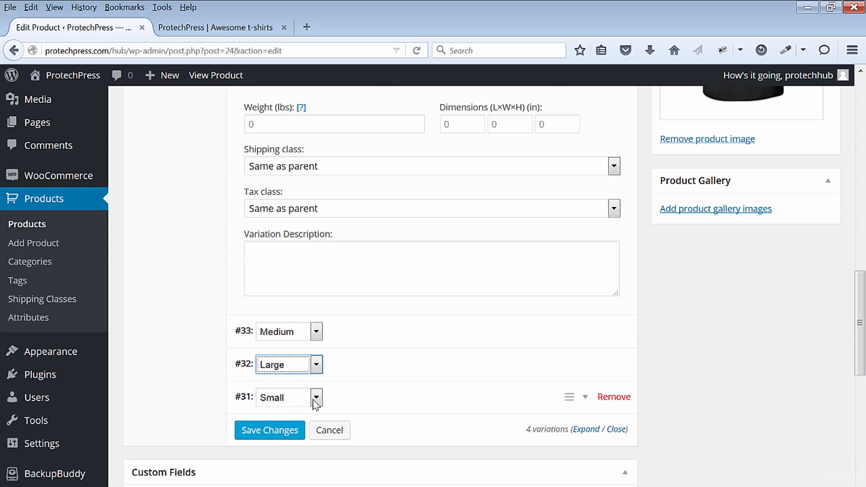
pyautogui.click(313, 401)
pyautogui.click(283, 459)
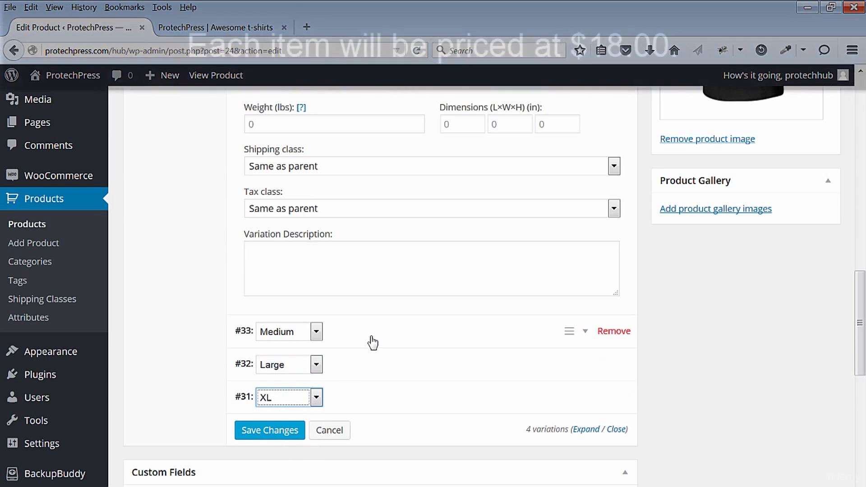
# - Set the regular price of the Medium variation to 18
pyautogui.click(374, 341)
pyautogui.scroll(-5, 373, 336)
pyautogui.click(301, 273)
pyautogui.write('18')
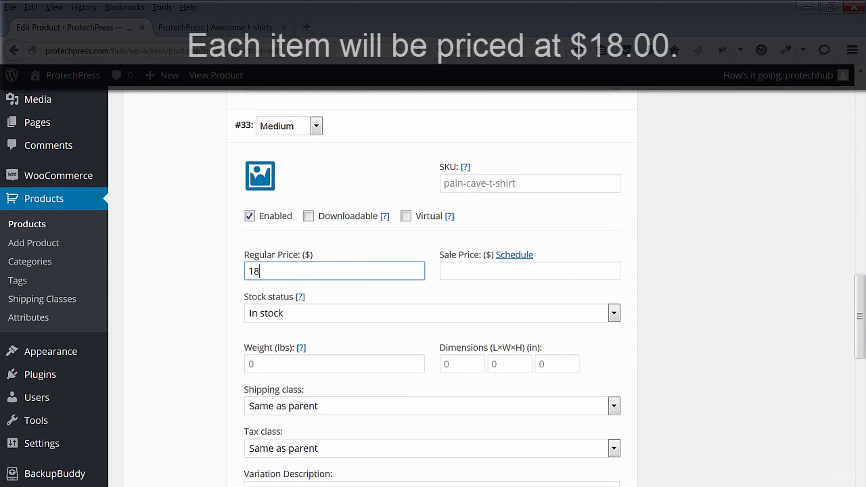
# - Set the regular price of the Large variation to 18
pyautogui.scroll(-5, 381, 316)
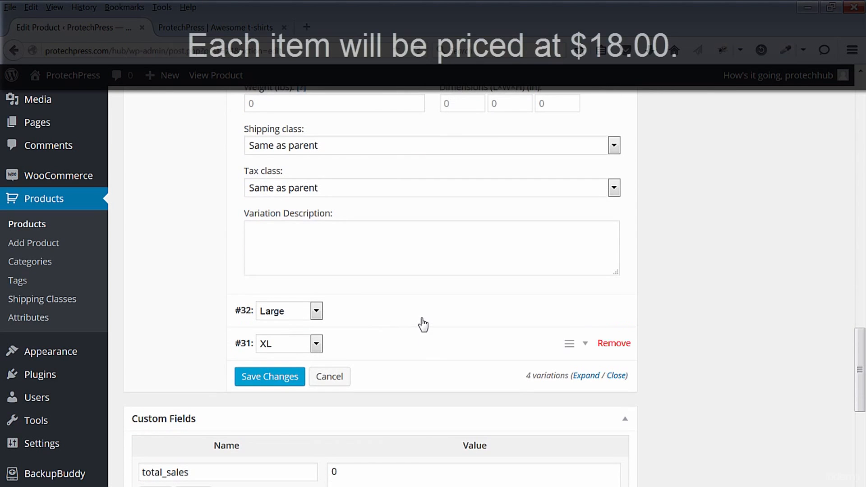
pyautogui.click(423, 324)
pyautogui.scroll(-6, 422, 321)
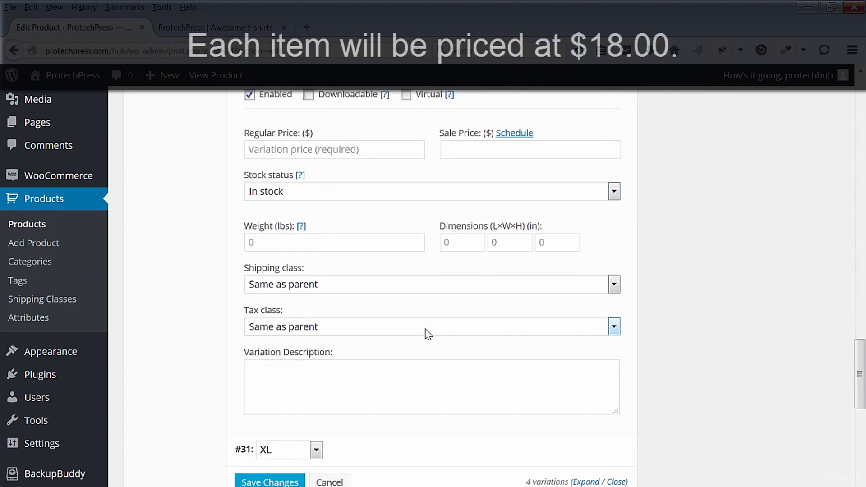
pyautogui.scroll(-3, 426, 333)
pyautogui.scroll(5, 426, 333)
pyautogui.click(302, 255)
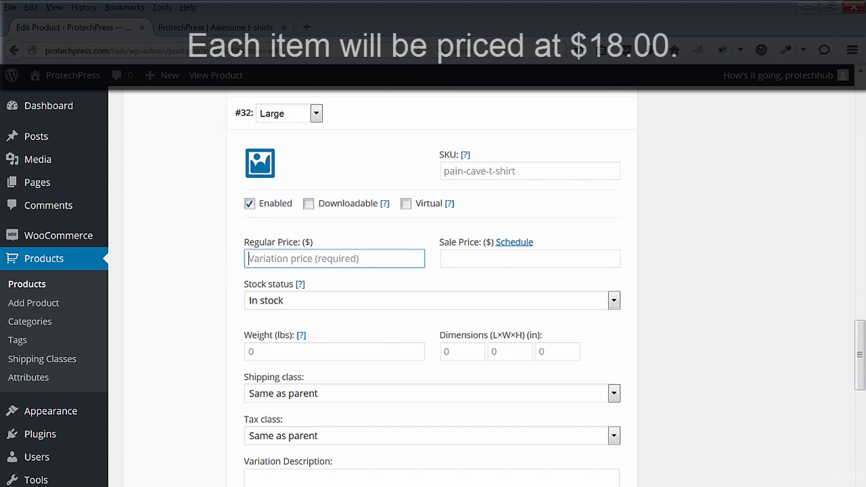
pyautogui.write('18')
# - Set the regular price of the XL variation to 18
pyautogui.scroll(-5, 416, 428)
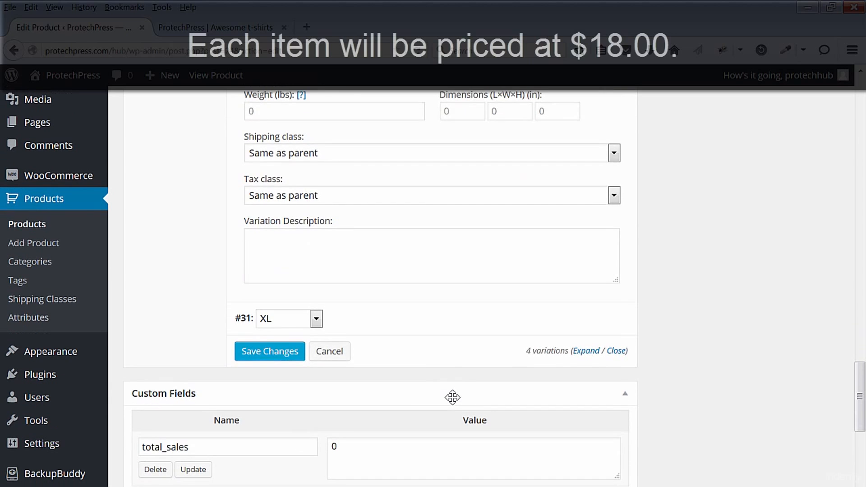
pyautogui.click(340, 320)
pyautogui.scroll(-2, 401, 364)
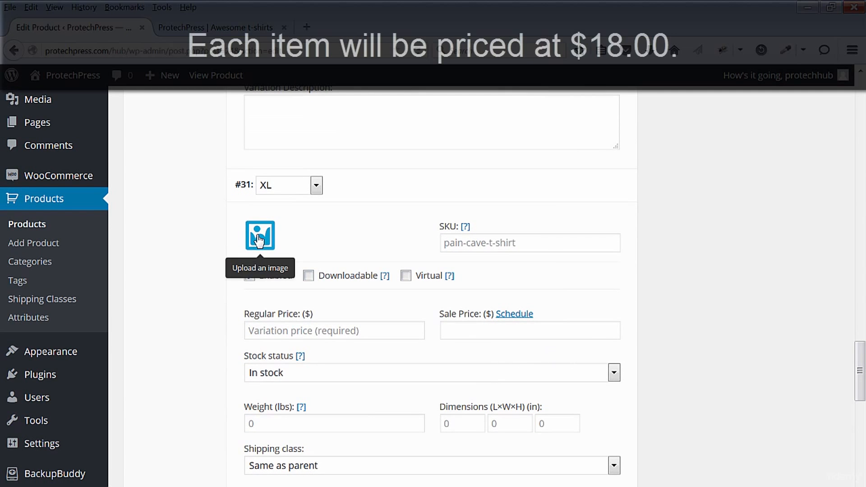
pyautogui.scroll(-4, 487, 370)
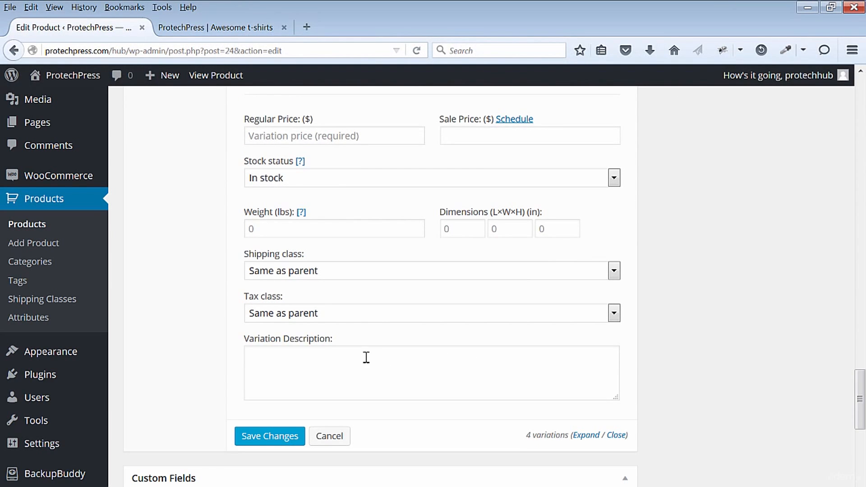
pyautogui.scroll(2, 311, 277)
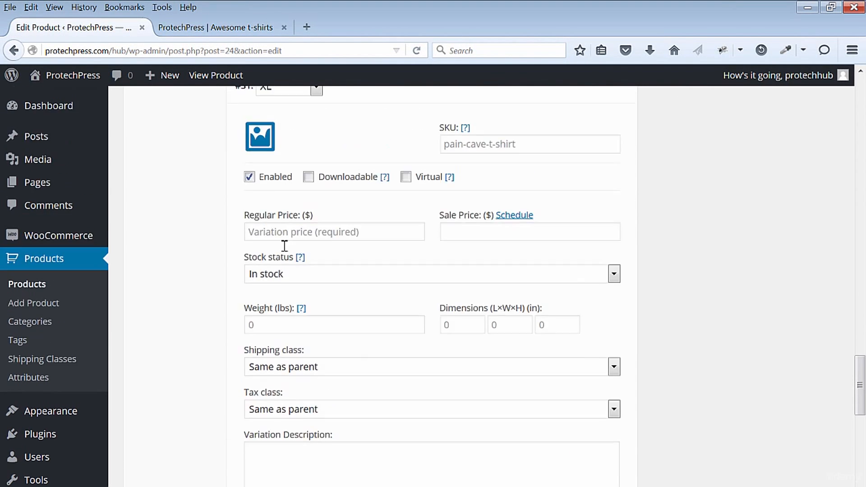
pyautogui.click(279, 242)
pyautogui.write('18')
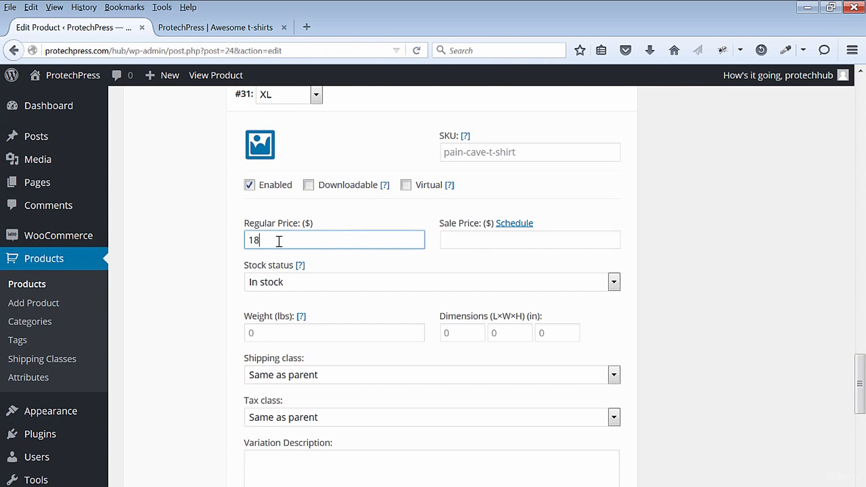
# - Save the variation changes and publish the Pain Cave product
pyautogui.scroll(-7, 445, 337)
pyautogui.click(269, 174)
pyautogui.scroll(-5, 704, 315)
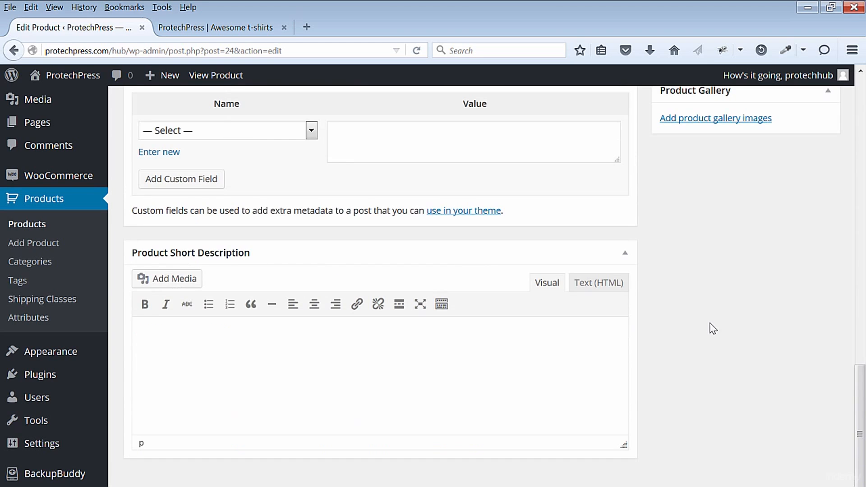
pyautogui.scroll(5, 710, 330)
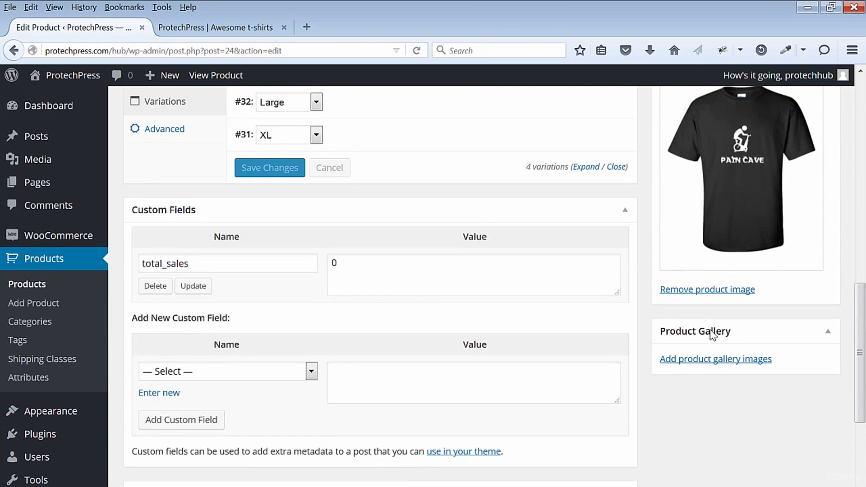
pyautogui.scroll(4, 710, 329)
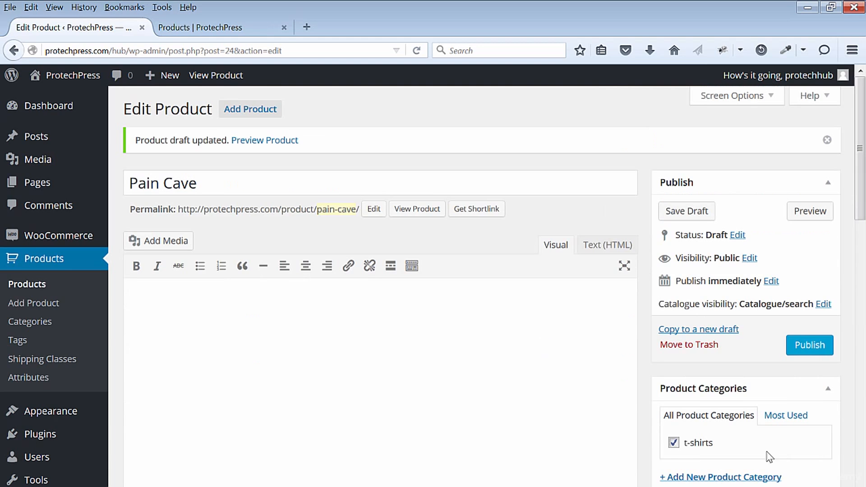
pyautogui.click(809, 345)
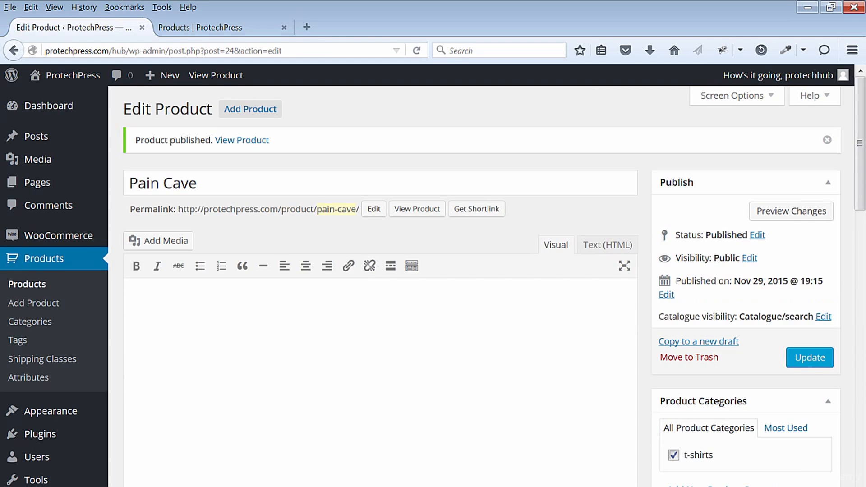
# - View the published Pain Cave page in the store and check its size options
pyautogui.click(217, 76)
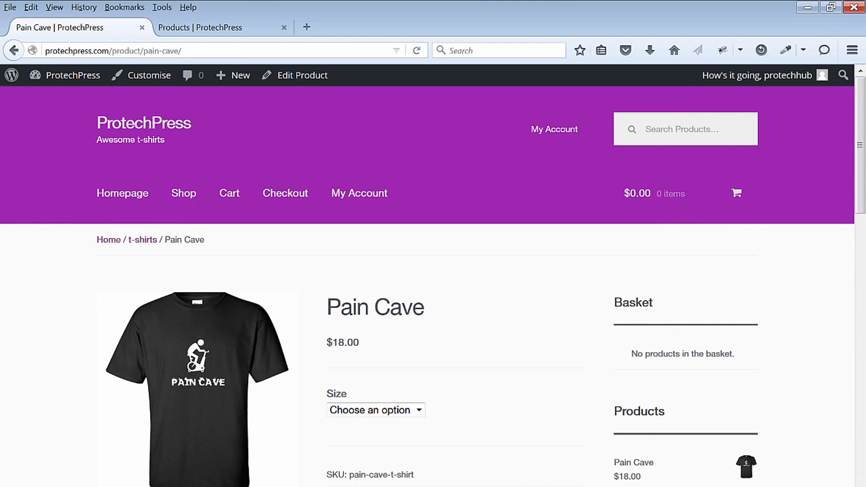
pyautogui.moveTo(864, 195); pyautogui.dragTo(865, 209)
pyautogui.click(418, 410)
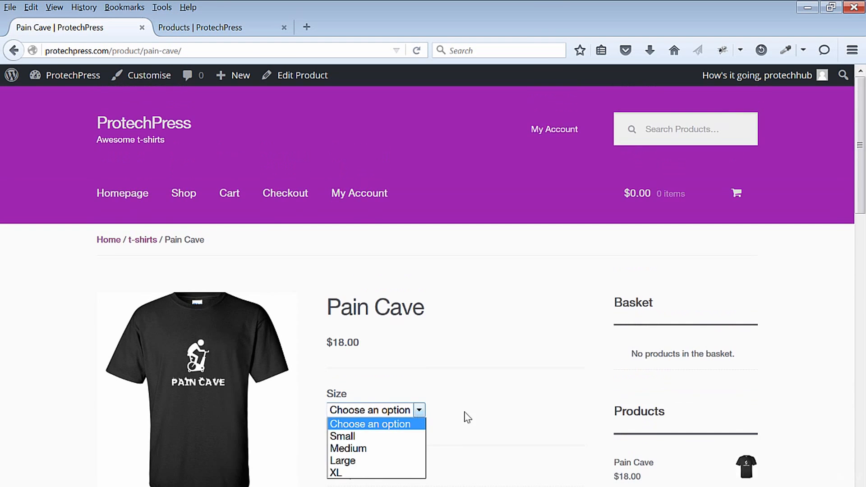
pyautogui.scroll(-2, 464, 413)
pyautogui.click(419, 331)
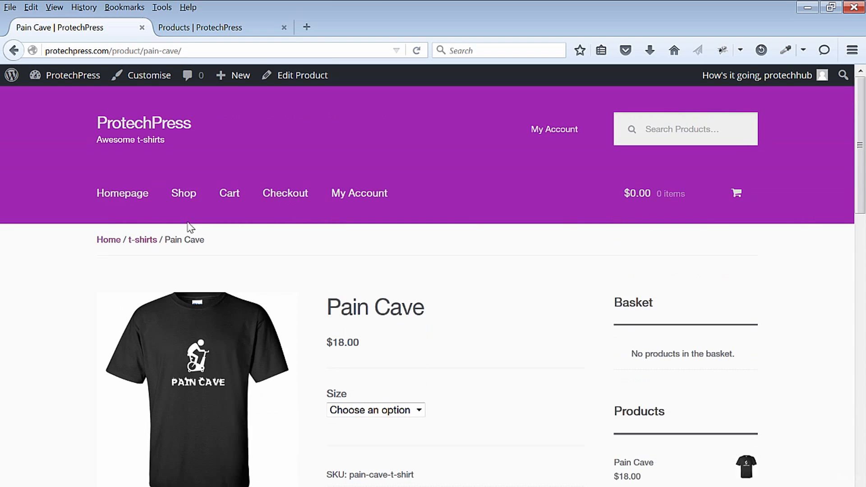
# - Edit the Pain Cave product again, set the variations' default size to Large and save the changes
pyautogui.click(296, 83)
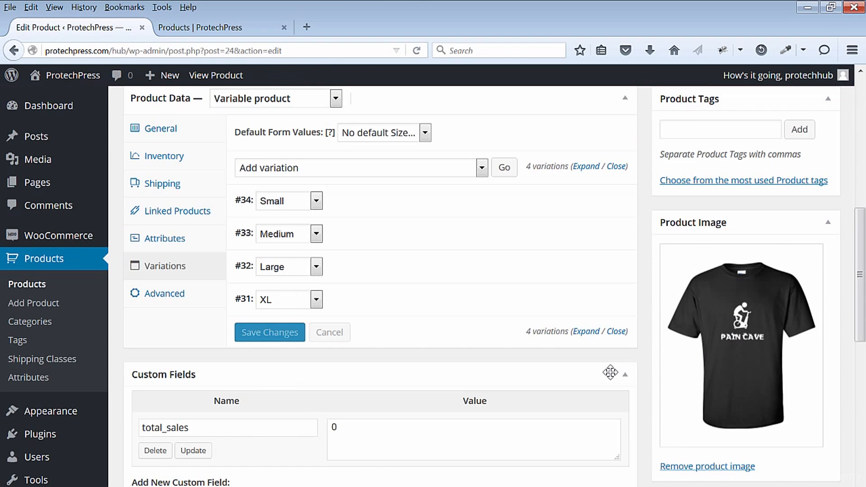
pyautogui.click(424, 133)
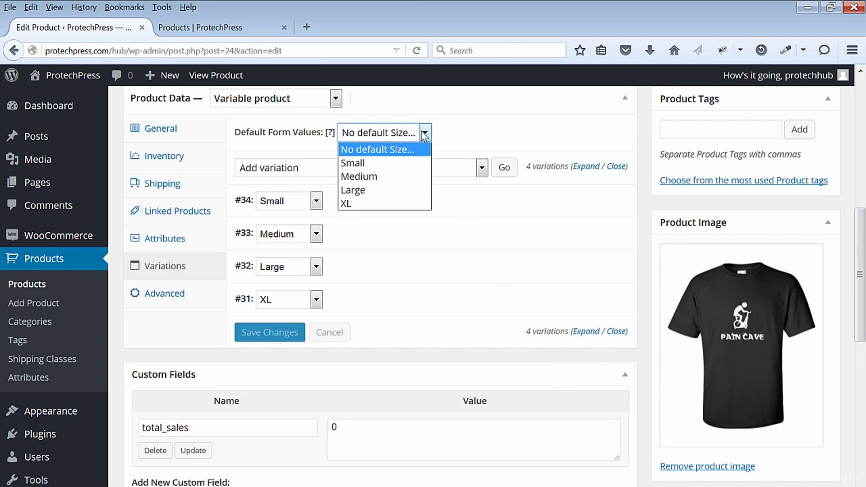
pyautogui.click(377, 190)
pyautogui.scroll(3, 333, 287)
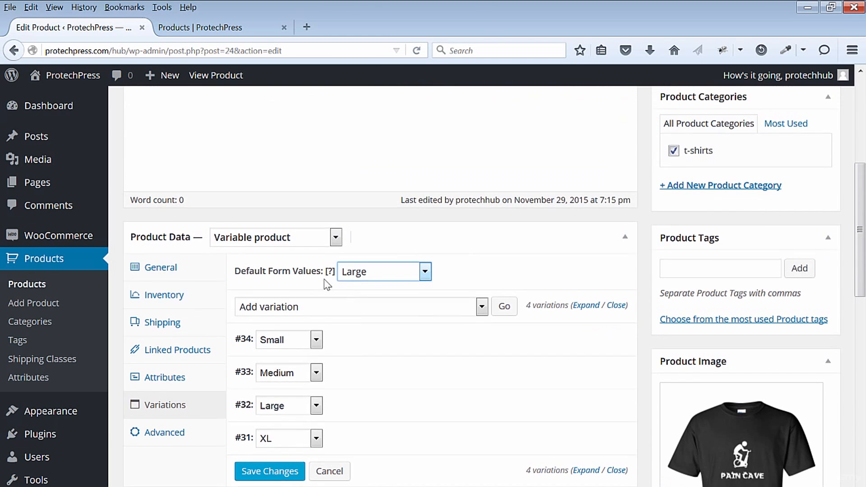
pyautogui.moveTo(332, 274)
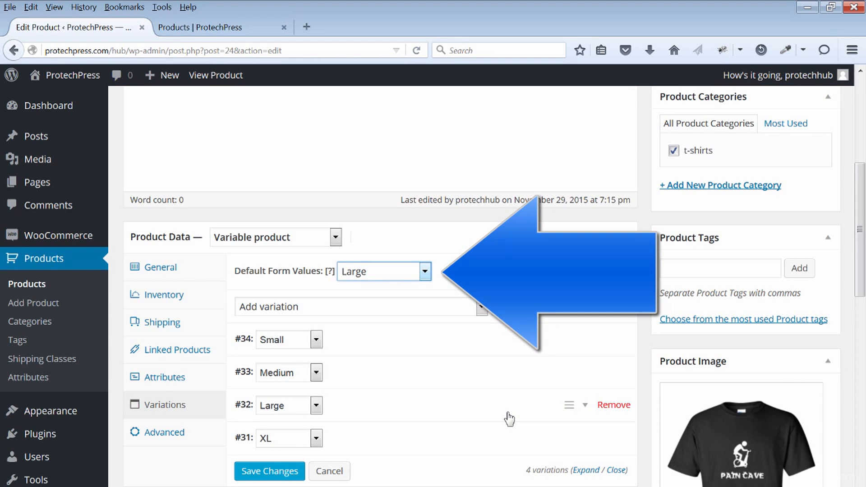
pyautogui.scroll(-10, 509, 419)
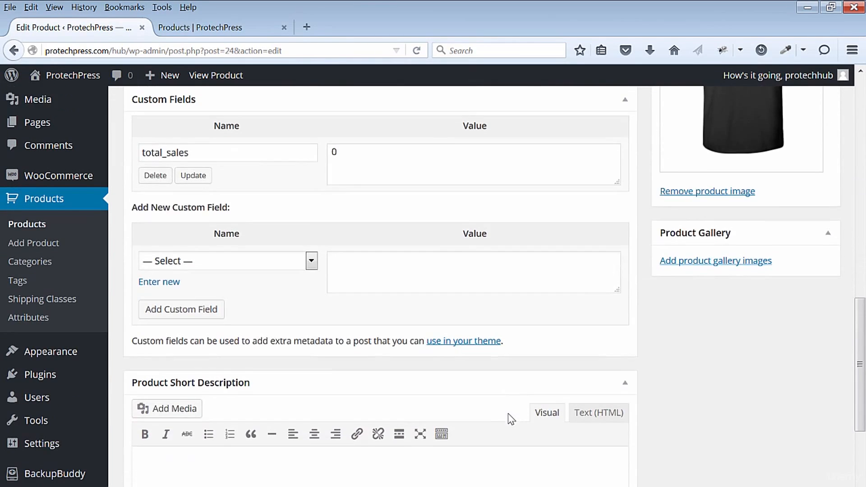
pyautogui.scroll(5, 510, 407)
pyautogui.click(271, 274)
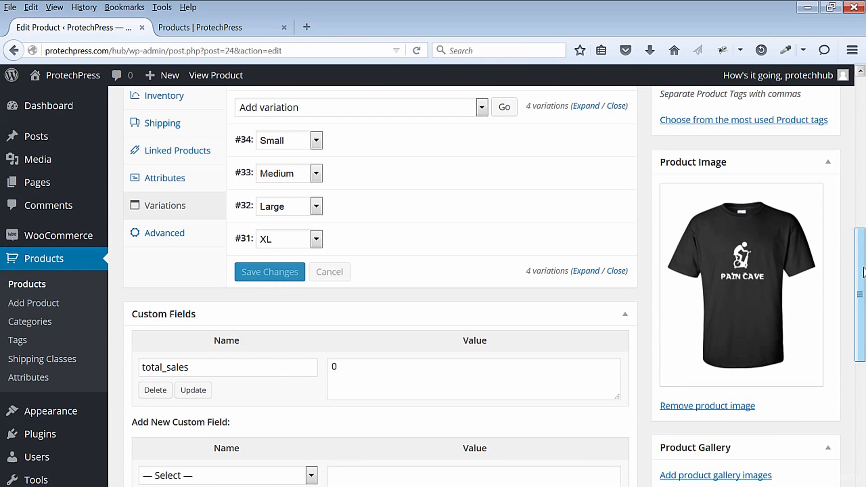
# - Open the Pain Cave product from the store's shop page to check its preselected size
pyautogui.hotkey('ctrl', 'Tab')
pyautogui.scroll(-5, 224, 411)
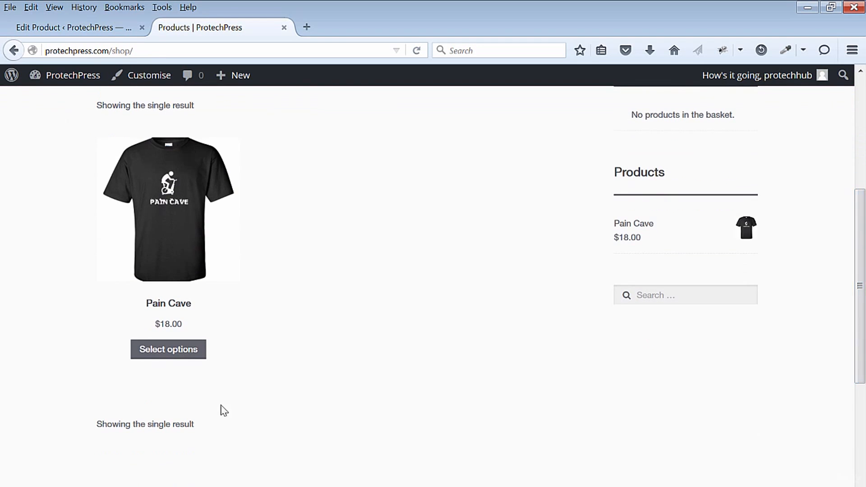
pyautogui.click(182, 348)
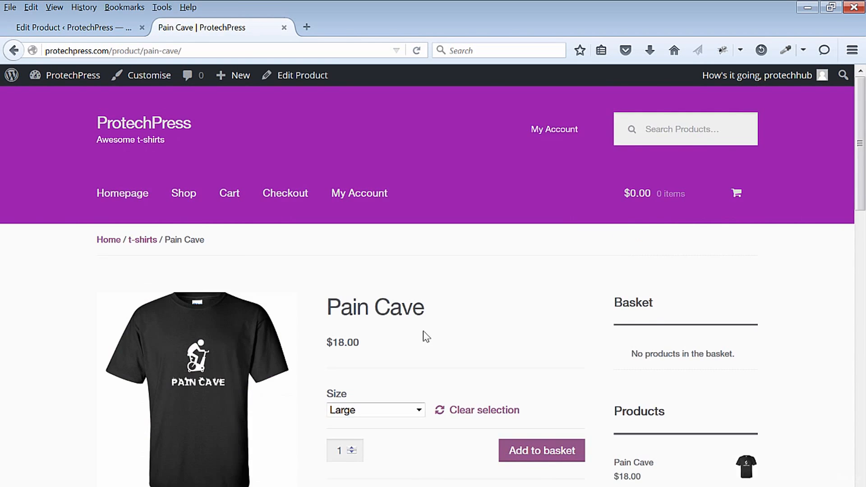
# - Return to the product editor, open the advanced product data and switch Enable reviews off and back on
pyautogui.hotkey('ctrl', 'Tab')
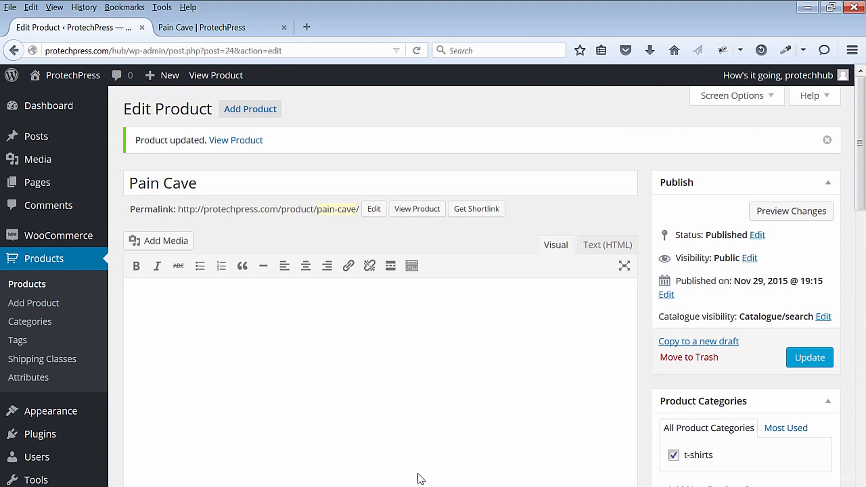
pyautogui.scroll(-10, 364, 309)
pyautogui.scroll(3, 331, 306)
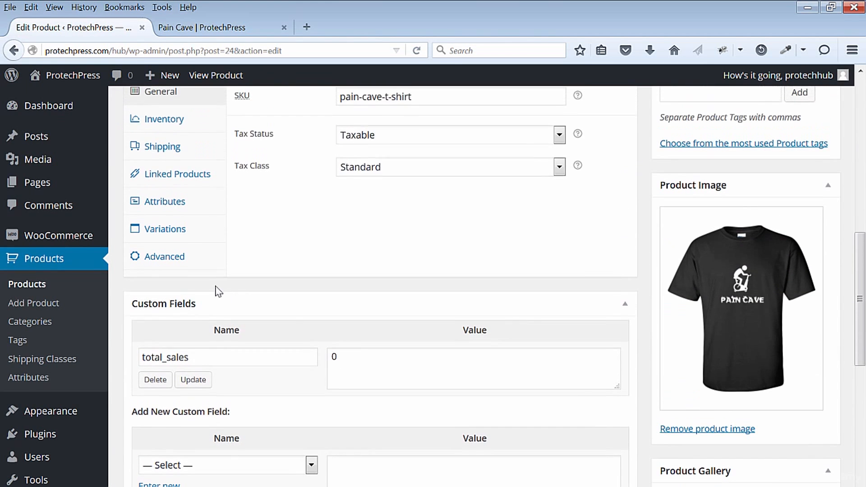
pyautogui.click(184, 264)
pyautogui.scroll(4, 452, 389)
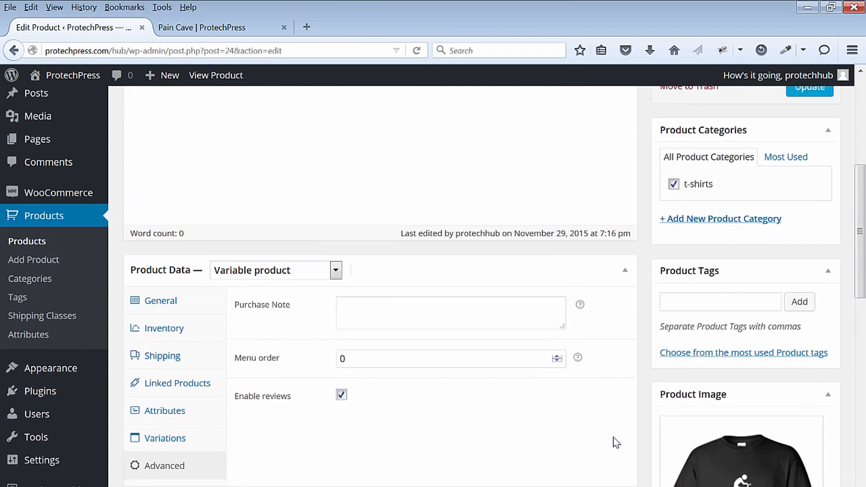
pyautogui.click(340, 344)
pyautogui.click(342, 344)
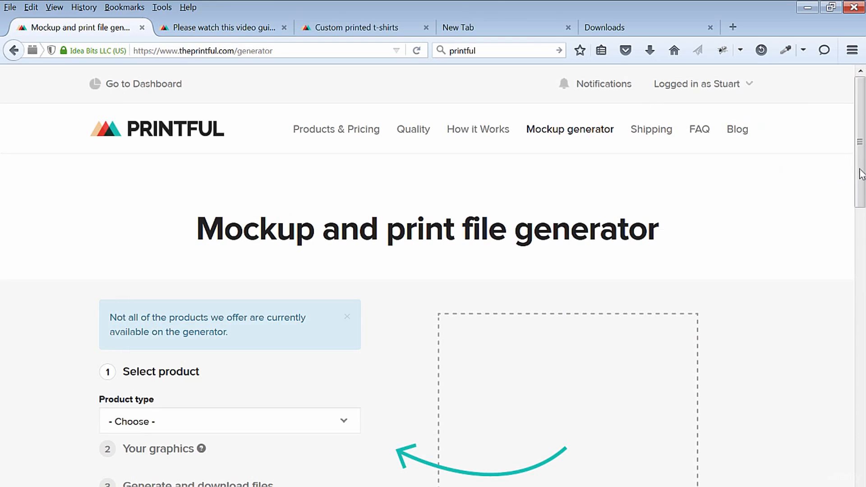
pyautogui.scroll(-1, 434, 281)
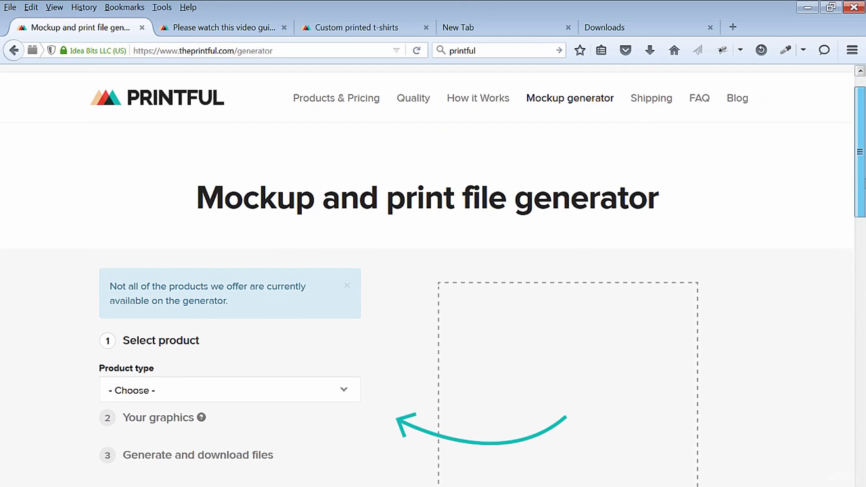
# - Switch to Printful, go to the account's connected stores and open the product sync for ProtechPress
pyautogui.moveTo(865, 182); pyautogui.dragTo(865, 63)
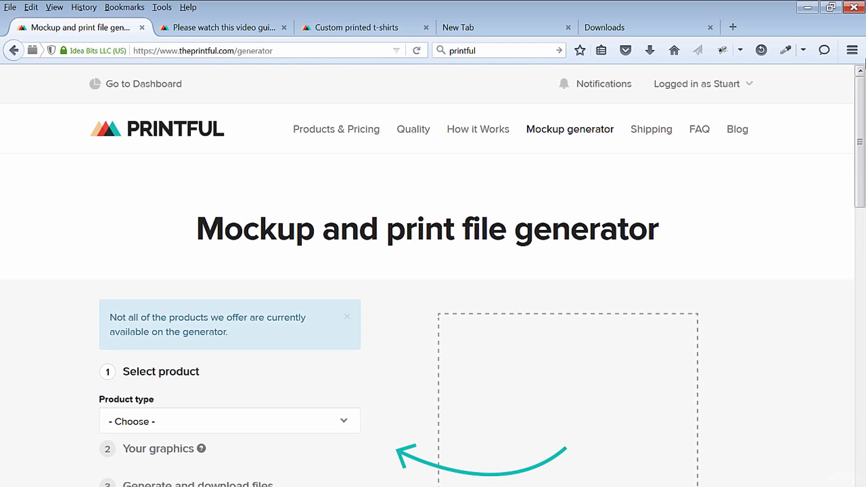
pyautogui.click(689, 87)
pyautogui.click(679, 137)
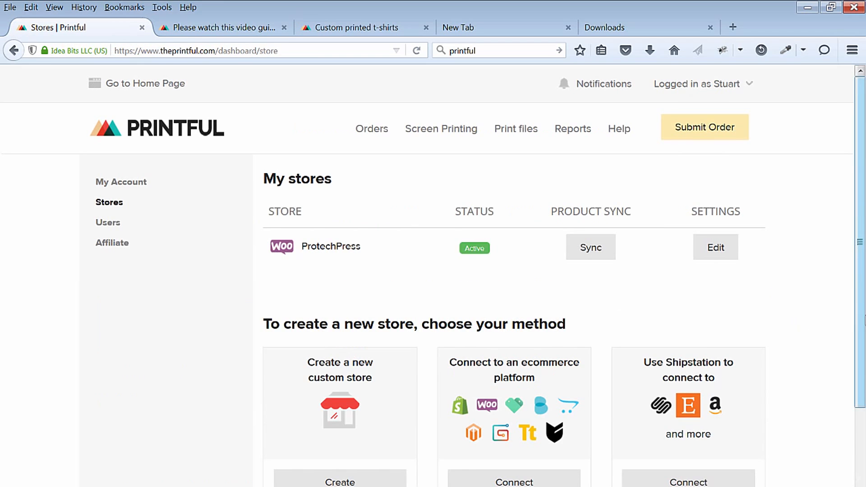
pyautogui.click(595, 256)
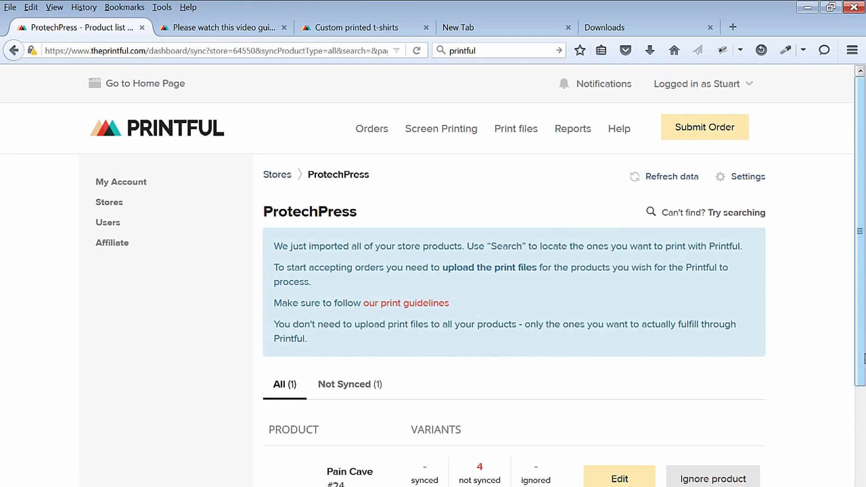
# - Review the imported product list and open the Pain Cave product for editing its variants
pyautogui.scroll(-3, 433, 280)
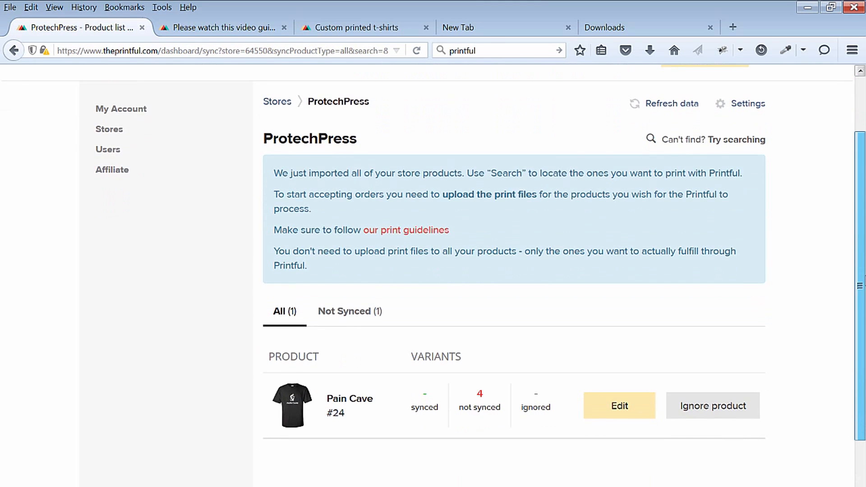
pyautogui.scroll(-1, 433, 270)
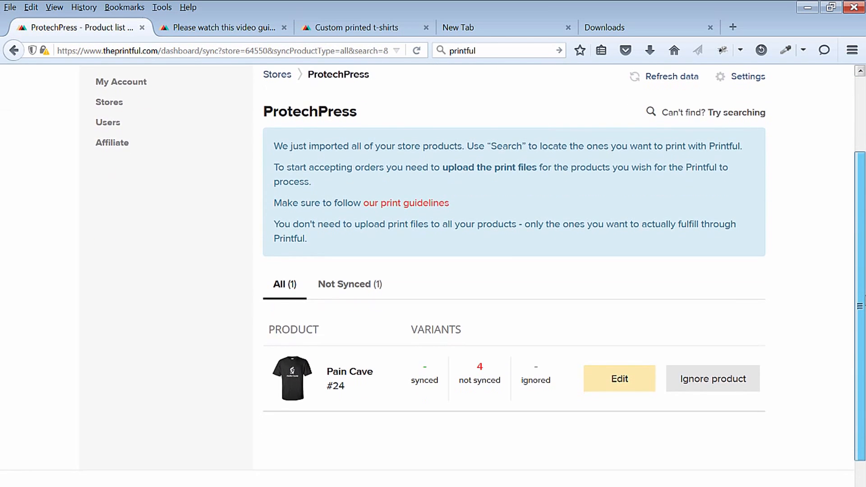
pyautogui.scroll(1, 434, 278)
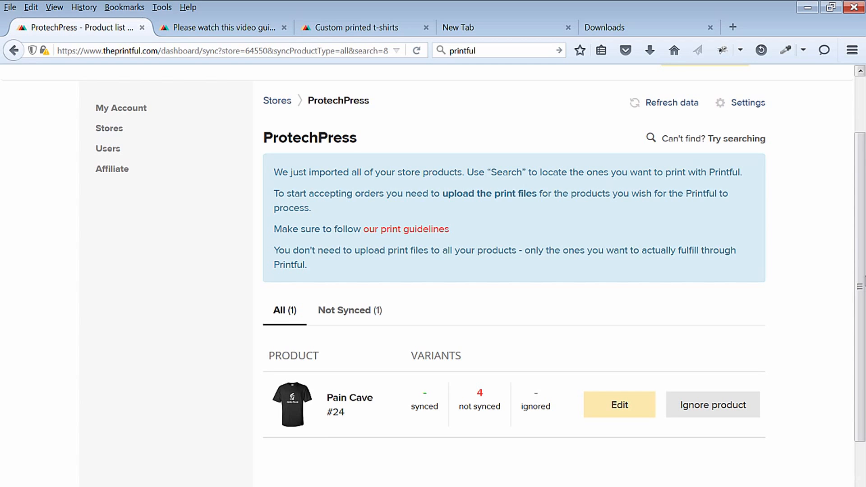
pyautogui.scroll(-2, 433, 268)
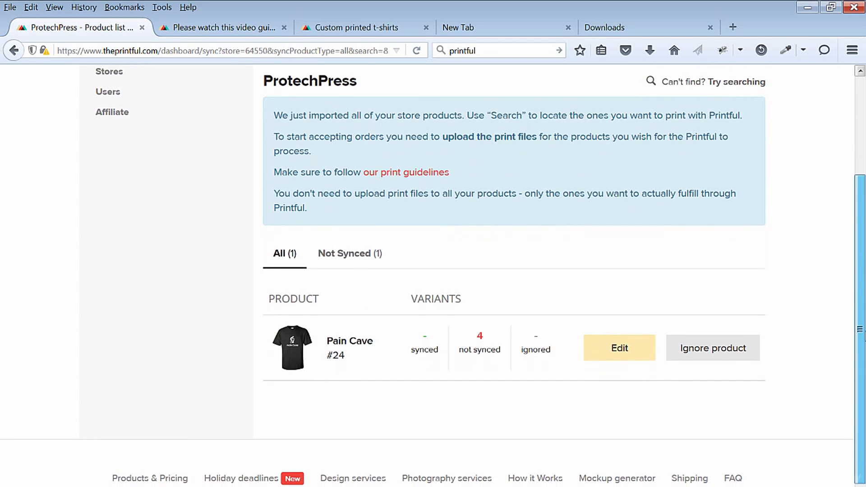
pyautogui.scroll(1, 433, 268)
pyautogui.click(625, 367)
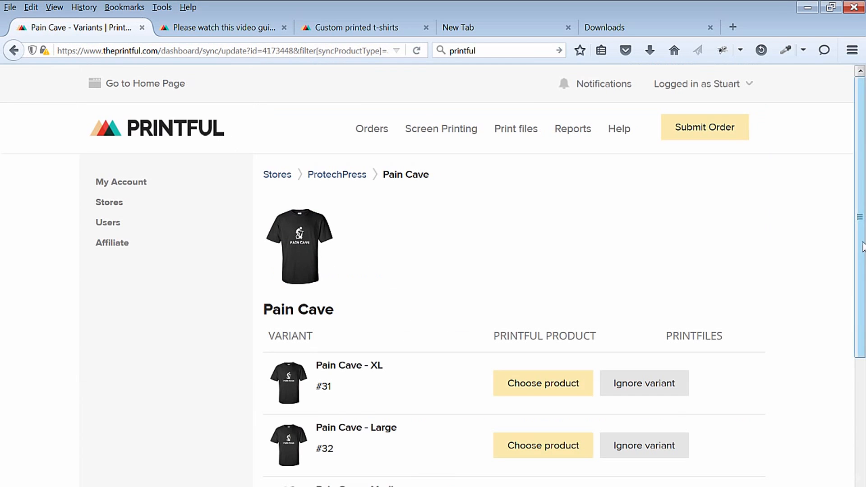
# - For the Pain Cave - XL variant, choose the Gildan 2000 Ultra Cotton T-Shirt from the Unisex / Men T-shirts in Clothing / Apparel
pyautogui.scroll(-4, 434, 276)
pyautogui.scroll(-1, 433, 276)
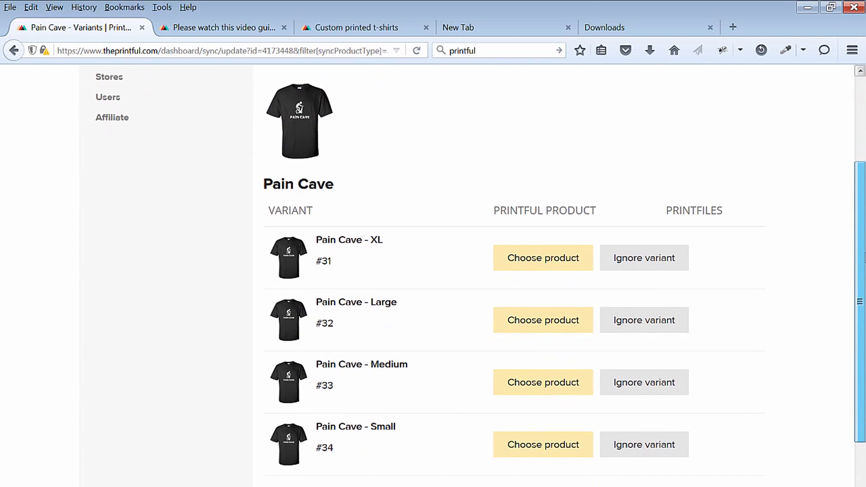
pyautogui.scroll(2, 779, 145)
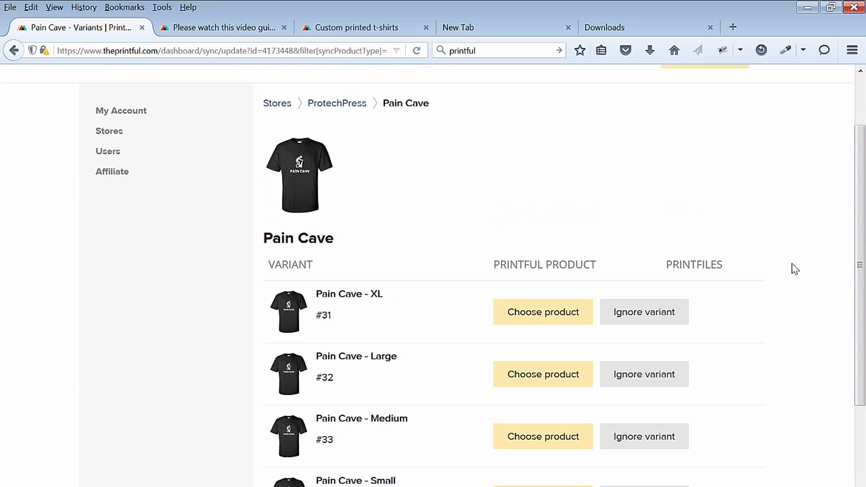
pyautogui.click(561, 312)
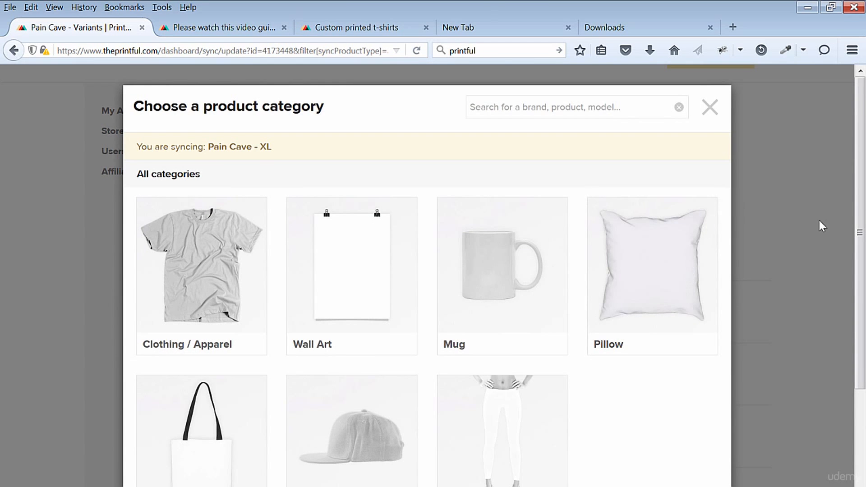
pyautogui.moveTo(858, 220); pyautogui.dragTo(864, 181)
pyautogui.click(225, 244)
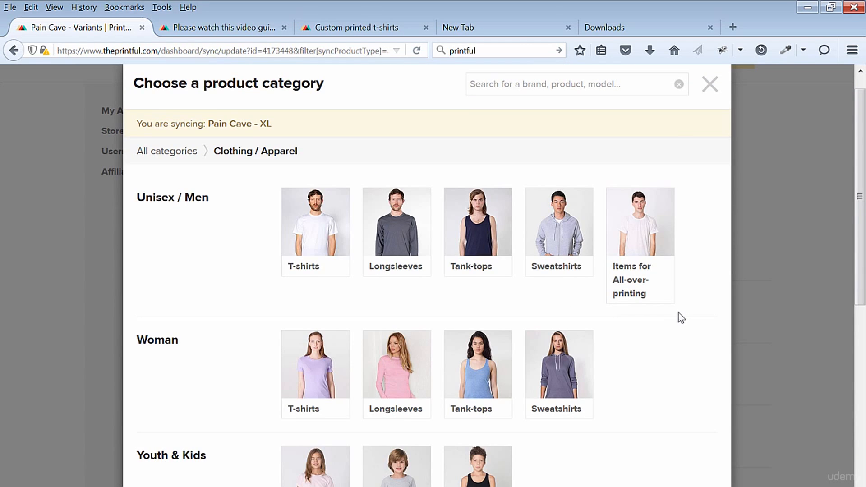
pyautogui.click(317, 227)
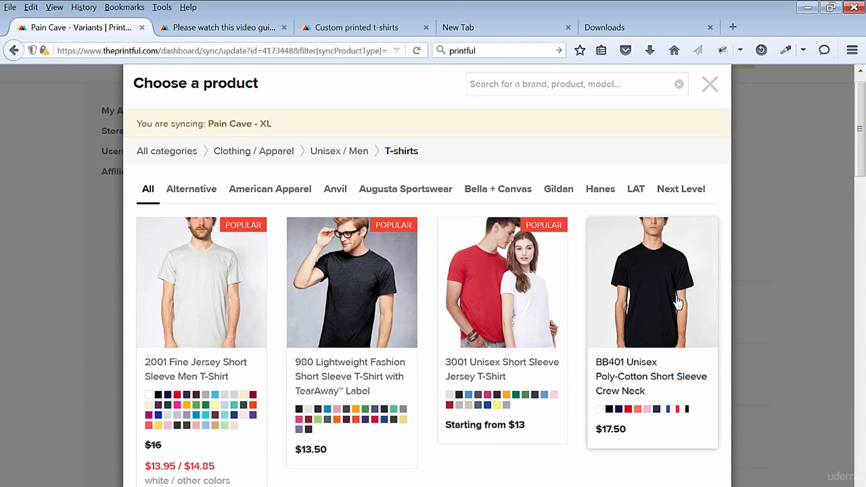
pyautogui.click(556, 194)
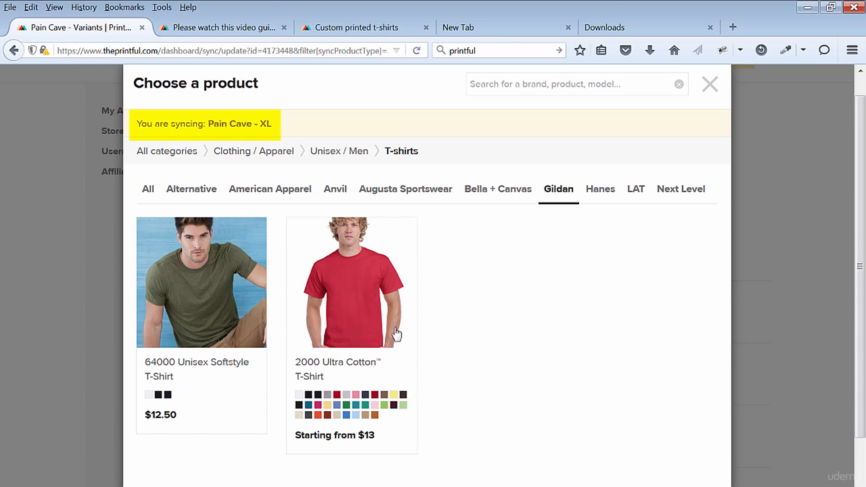
pyautogui.click(387, 313)
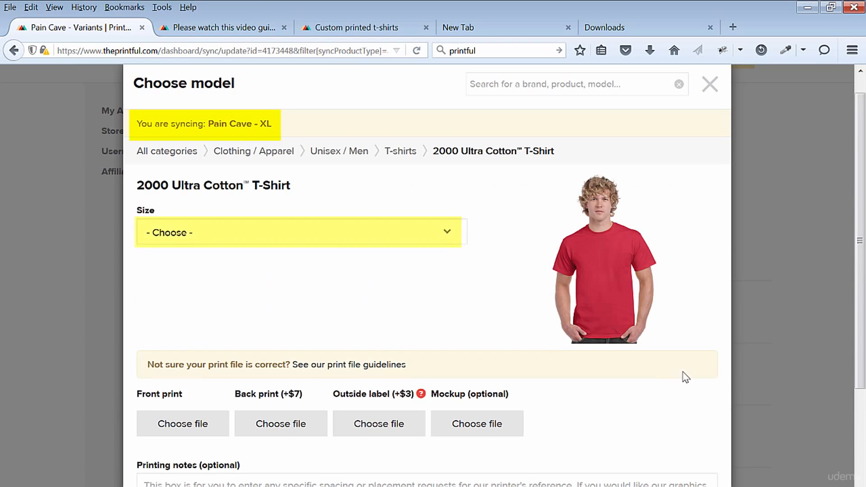
# - Set the Pain Cave - XL variant's Gildan 2000 Ultra Cotton T-Shirt to size XL and color Black
pyautogui.click(448, 231)
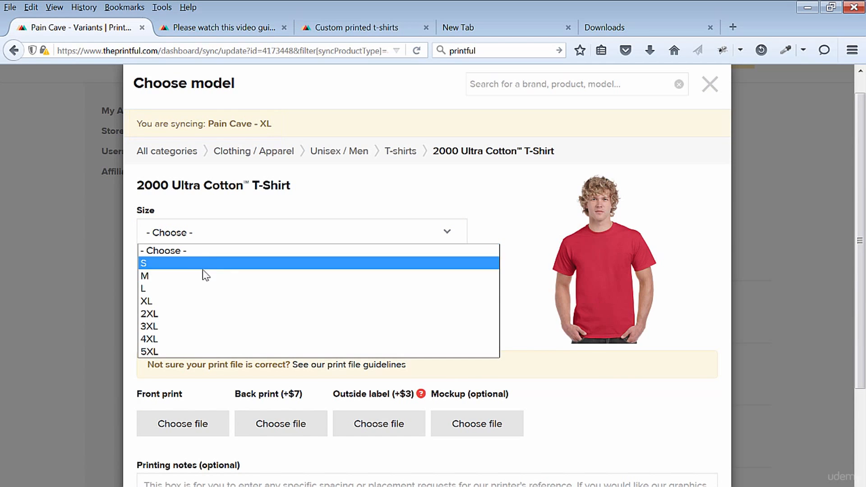
pyautogui.click(174, 302)
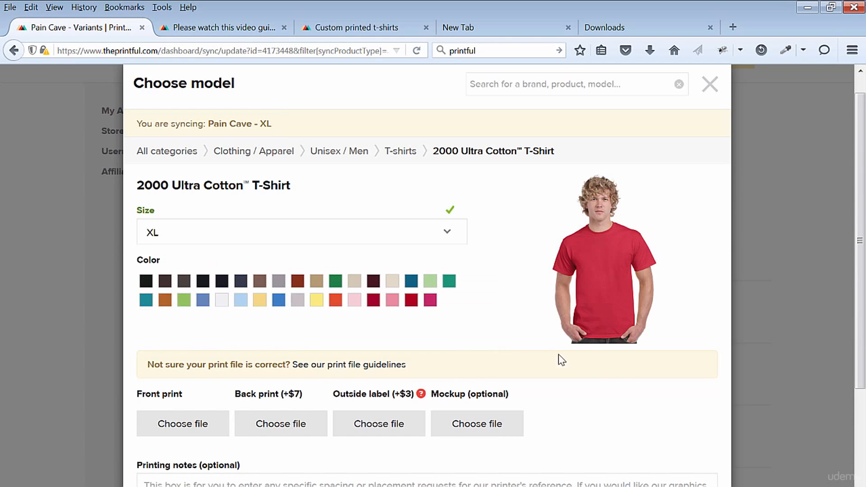
pyautogui.click(203, 281)
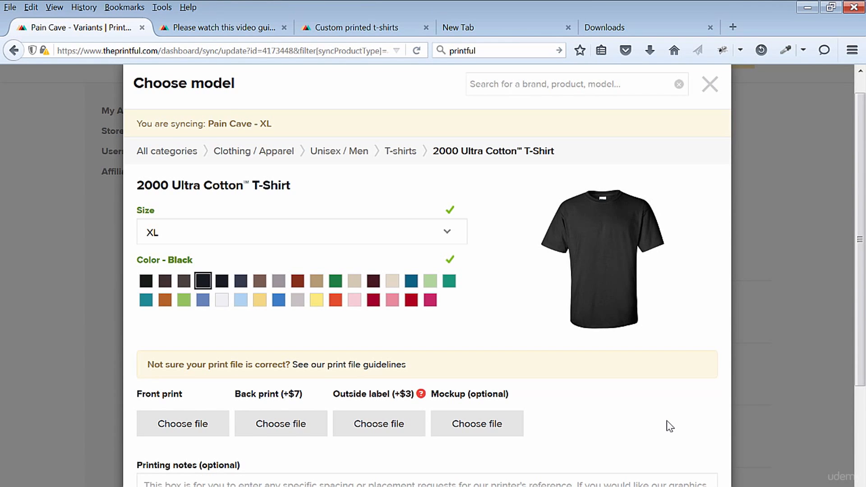
# - Assign the Pain Cave print file as the front print and the black Gildan shirt image as the mockup, and finish syncing the XL variant
pyautogui.click(174, 420)
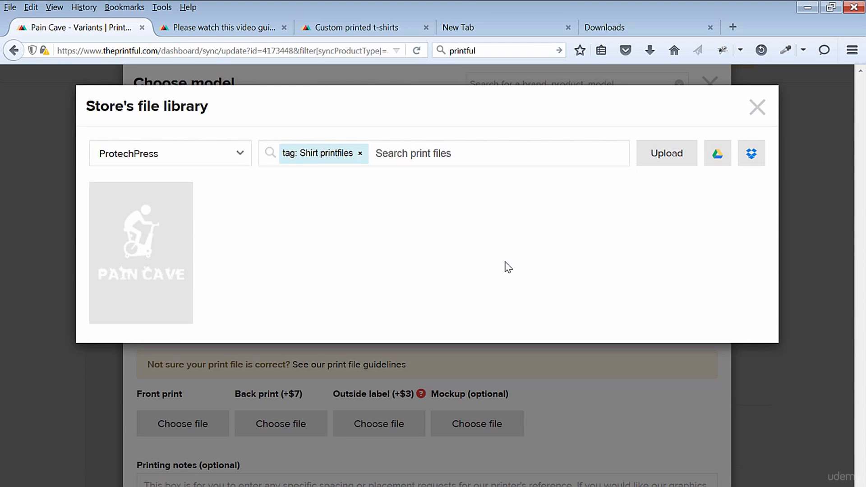
pyautogui.click(147, 239)
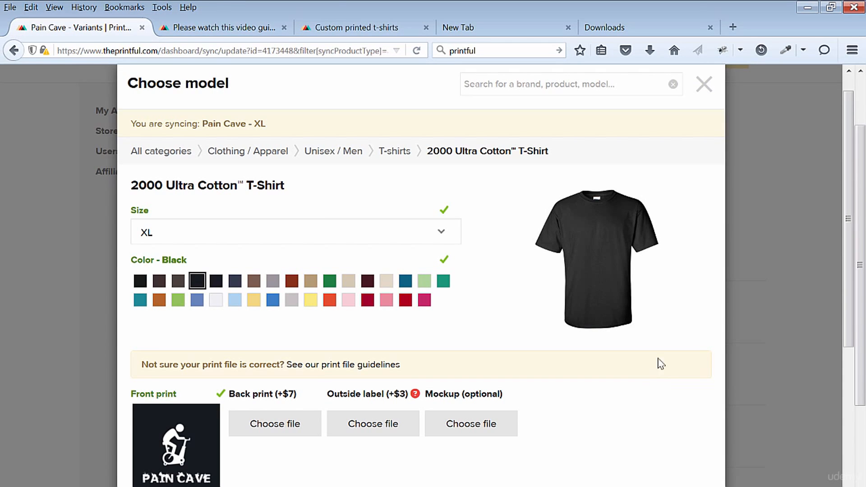
pyautogui.moveTo(849, 325); pyautogui.dragTo(735, 219)
pyautogui.click(482, 343)
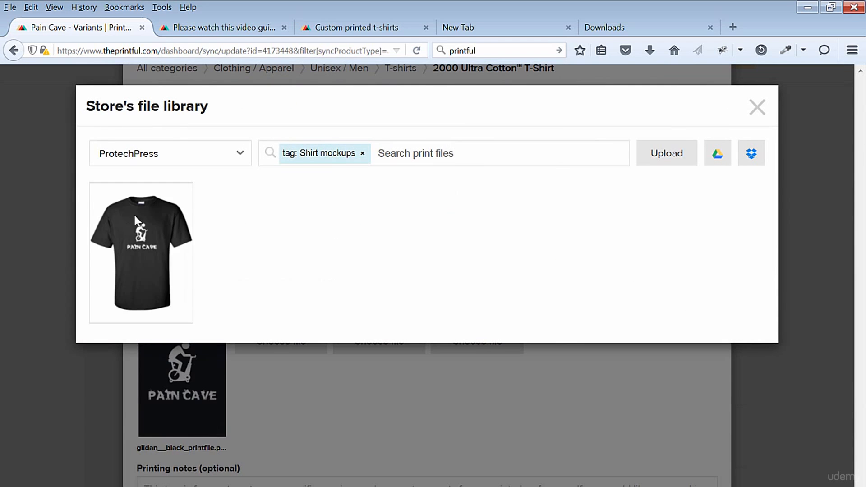
pyautogui.moveTo(126, 221)
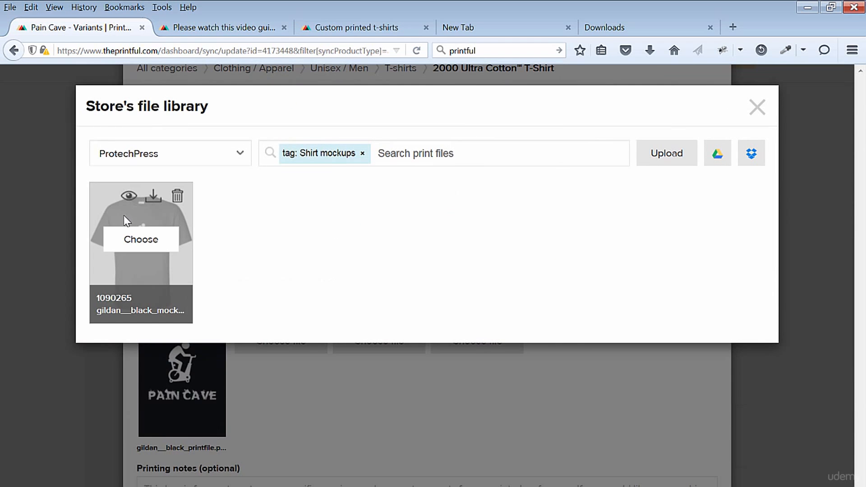
pyautogui.click(135, 237)
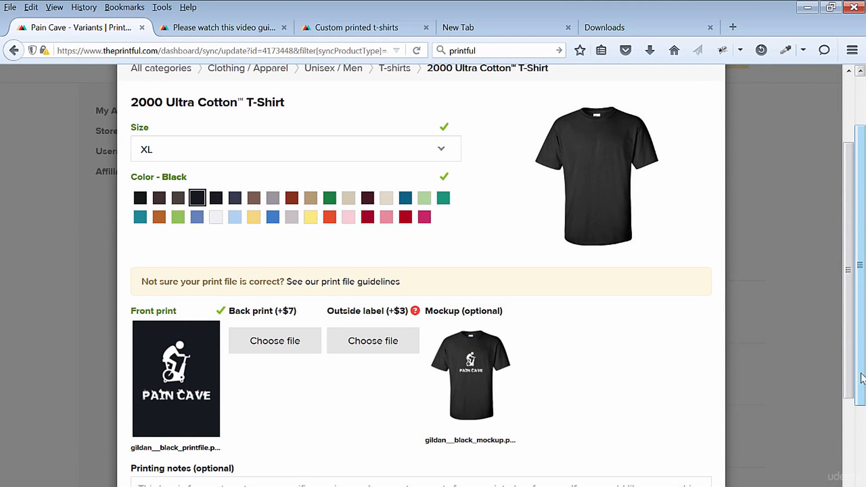
pyautogui.moveTo(859, 371); pyautogui.dragTo(847, 395)
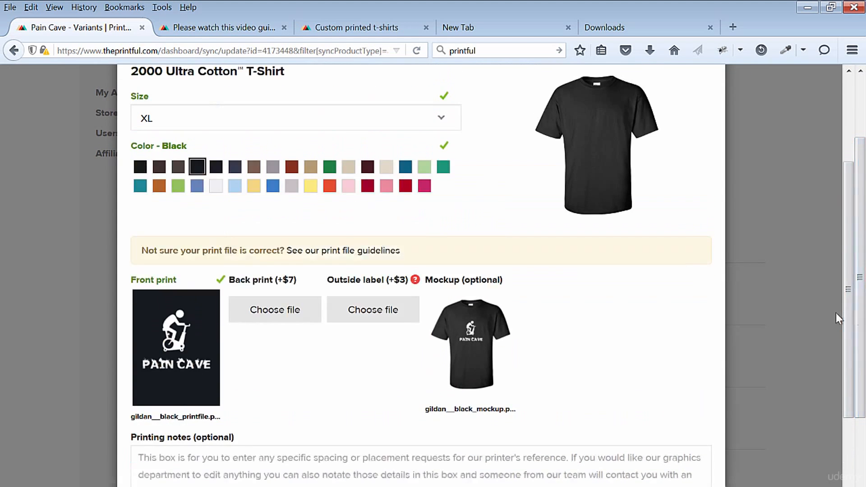
pyautogui.moveTo(847, 319); pyautogui.dragTo(852, 394)
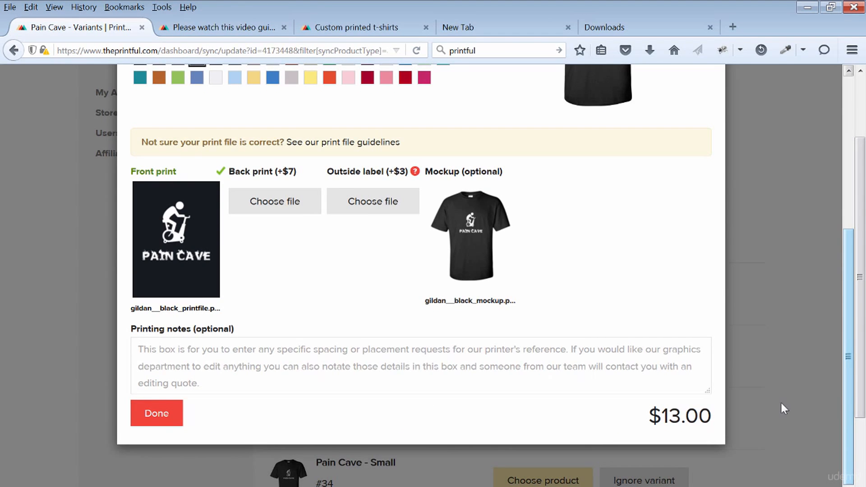
pyautogui.click(164, 412)
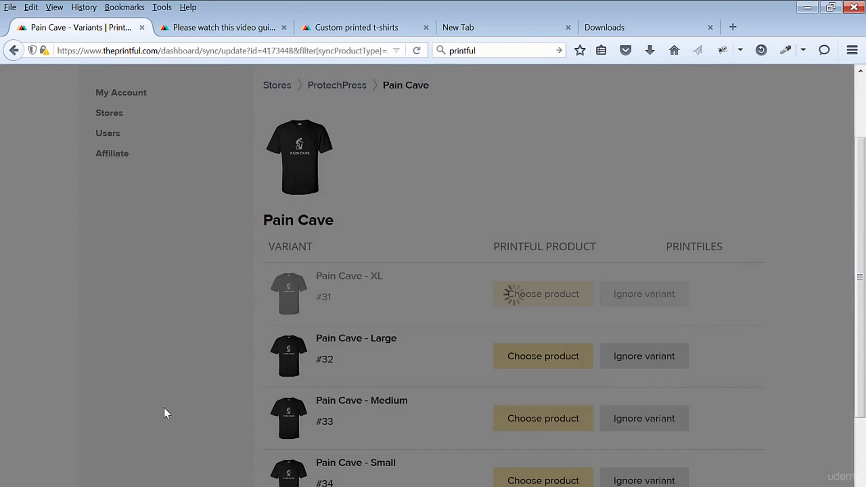
# - Sync the Pain Cave - Large variant to the black 2000 Ultra Cotton T-Shirt in size L, keeping the same print file and mockup
pyautogui.moveTo(863, 291); pyautogui.dragTo(865, 409)
pyautogui.click(518, 337)
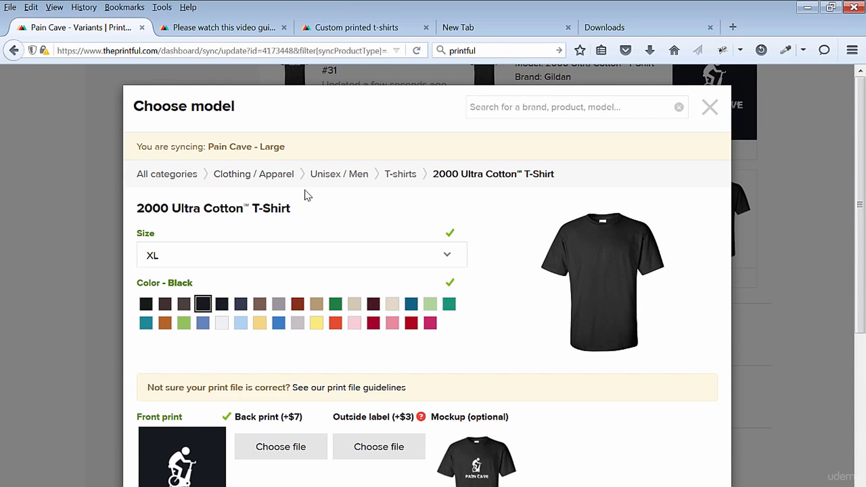
pyautogui.click(449, 256)
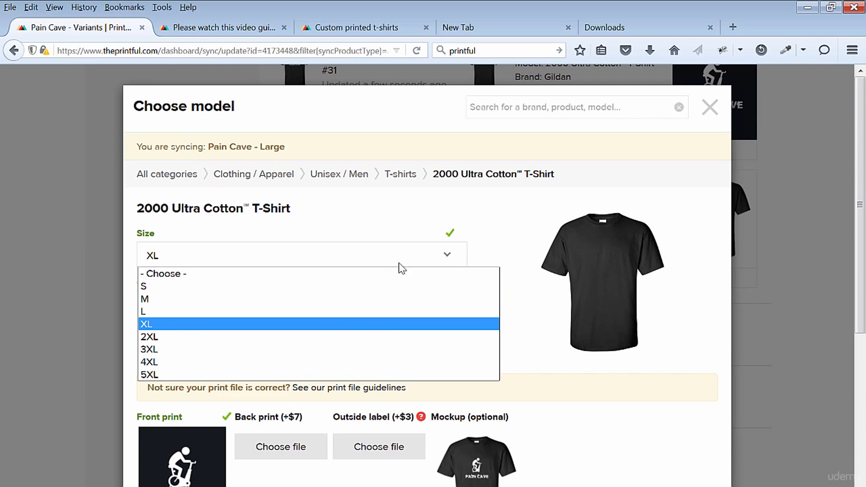
pyautogui.click(298, 321)
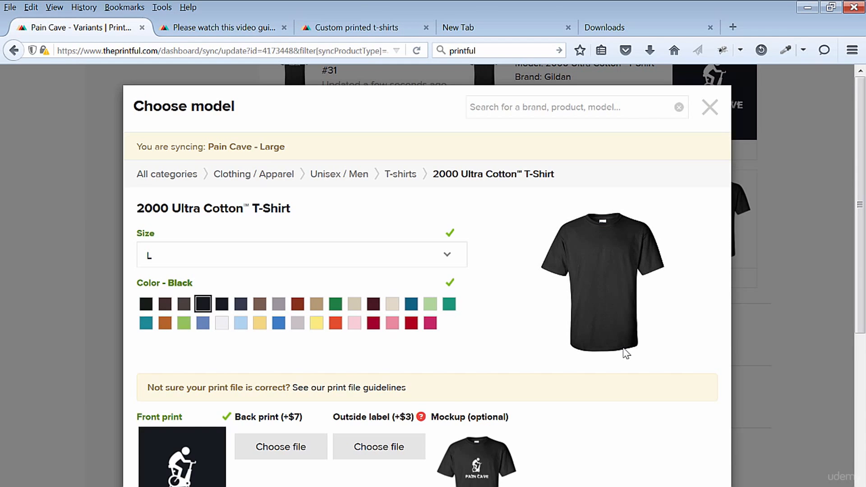
pyautogui.moveTo(861, 228); pyautogui.dragTo(859, 385)
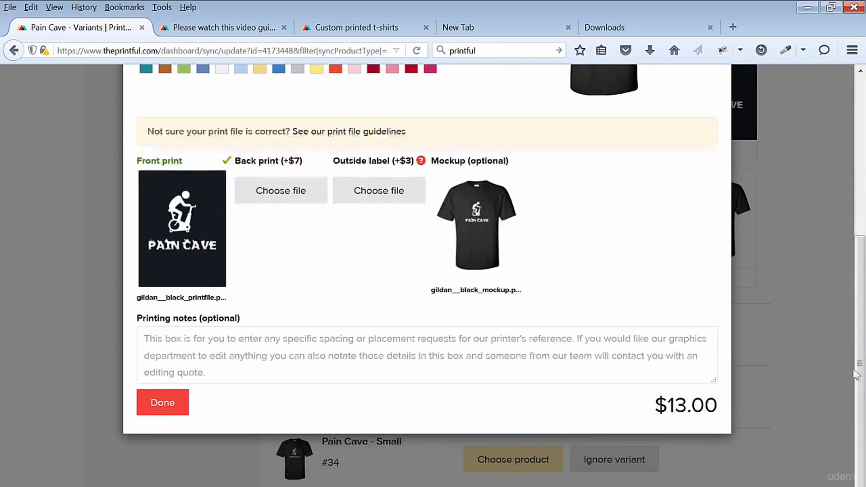
pyautogui.click(162, 403)
# - Sync the Pain Cave - Medium variant to the black 2000 Ultra Cotton T-Shirt in size M with the same files
pyautogui.moveTo(864, 289); pyautogui.dragTo(865, 391)
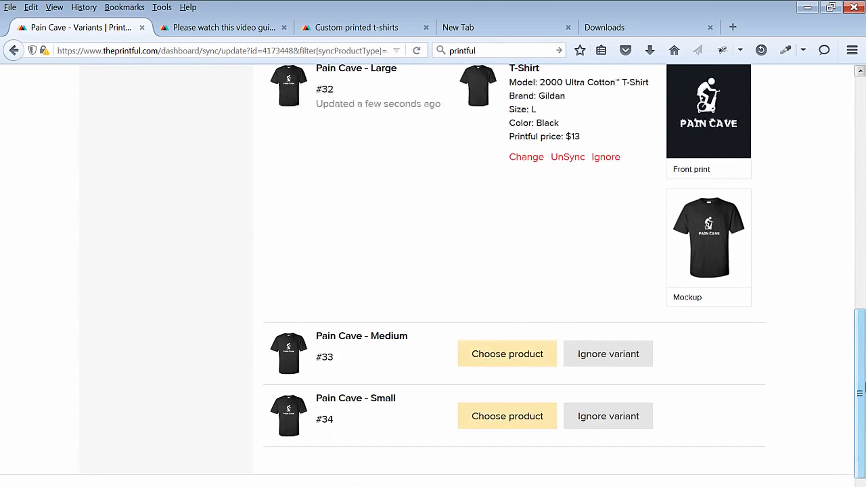
pyautogui.click(505, 354)
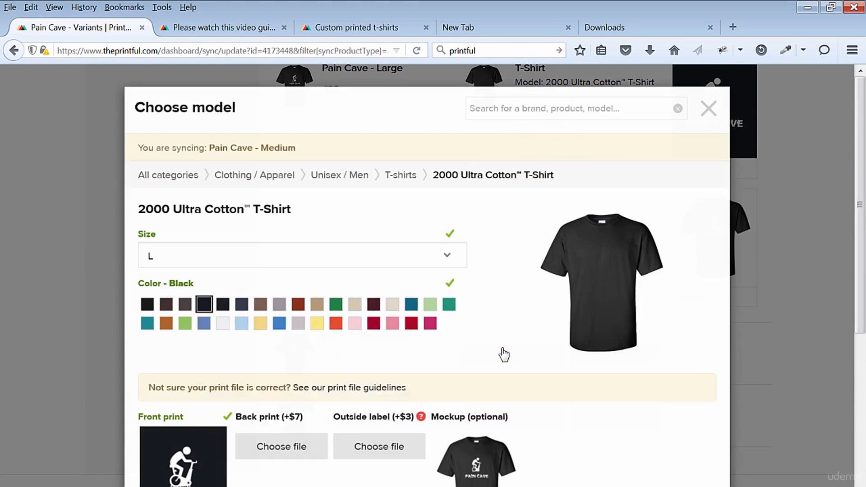
pyautogui.click(447, 257)
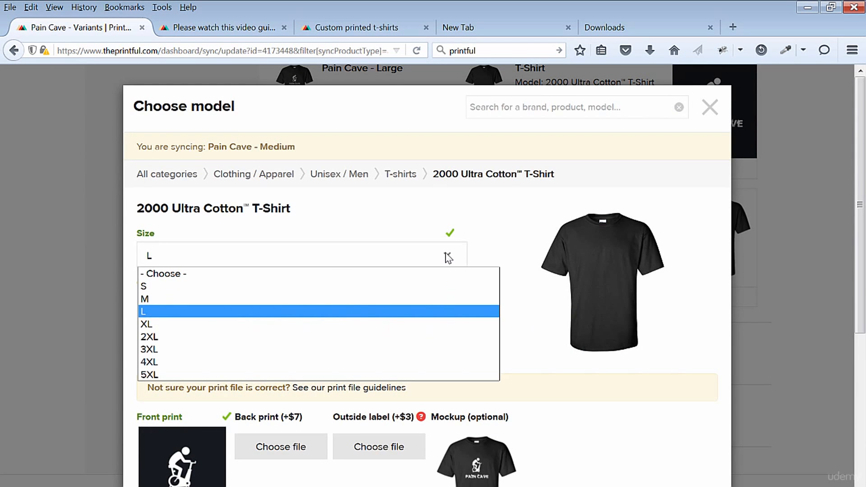
pyautogui.click(203, 299)
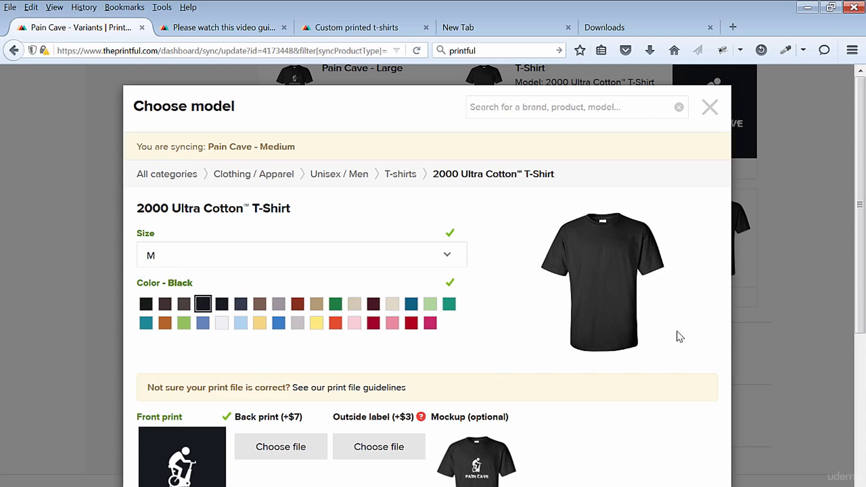
pyautogui.scroll(-5, 680, 336)
pyautogui.click(175, 400)
# - Sync the Pain Cave - Small variant to the black 2000 Ultra Cotton T-Shirt in size S with the same files
pyautogui.scroll(-3, 801, 384)
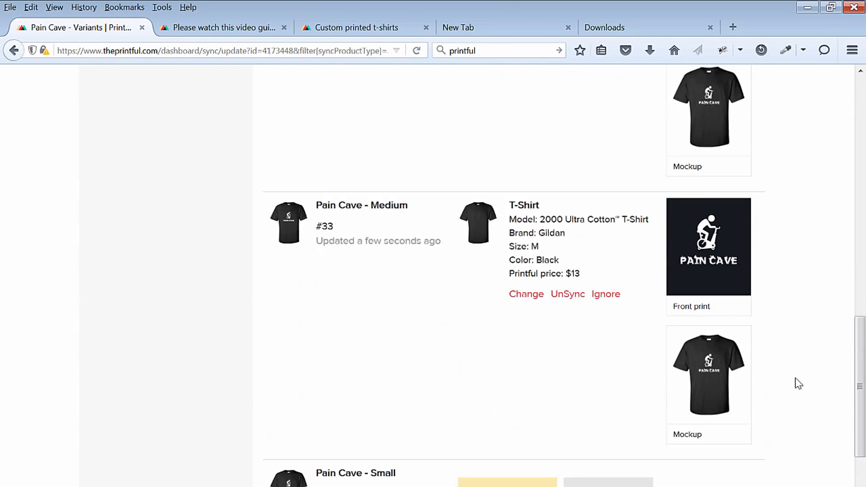
pyautogui.scroll(-3, 799, 384)
pyautogui.click(507, 362)
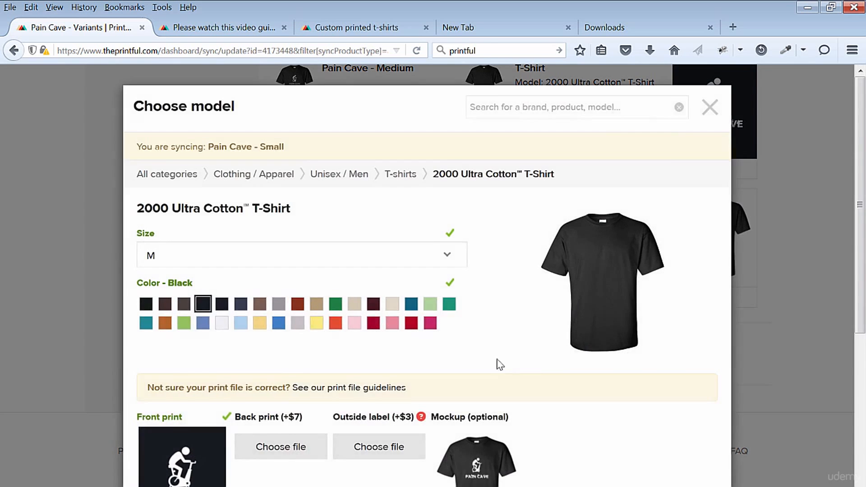
pyautogui.click(447, 255)
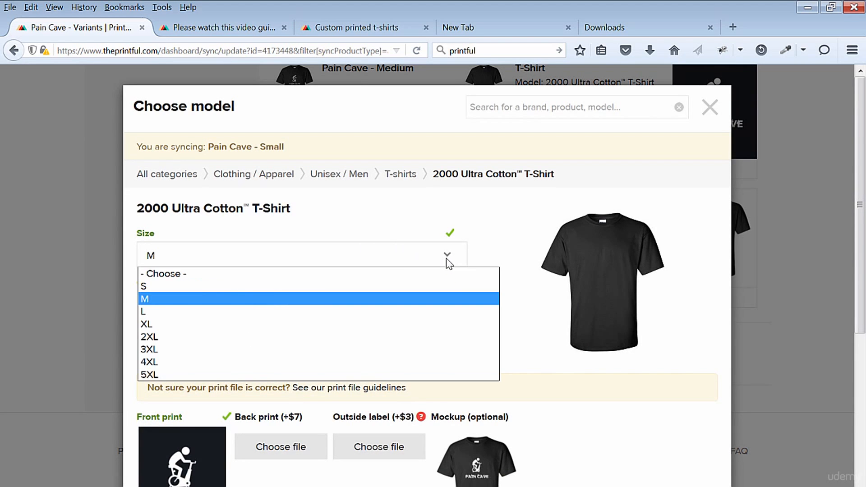
pyautogui.click(311, 287)
pyautogui.scroll(-5, 570, 379)
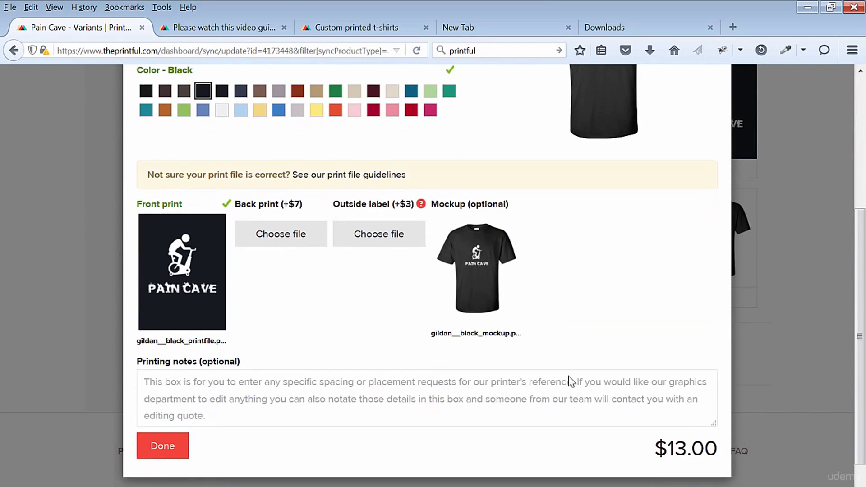
pyautogui.click(165, 391)
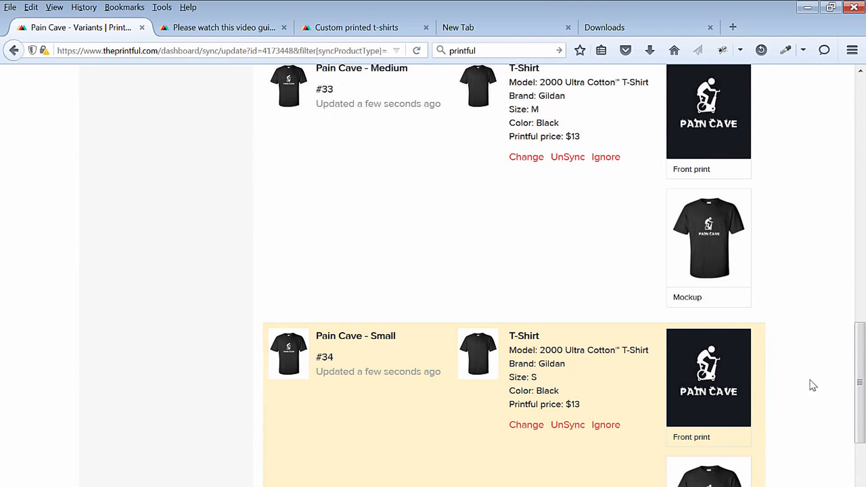
# - Review the Pain Cave variants, return to the ProtechPress product list and check the product's sync status
pyautogui.moveTo(859, 384); pyautogui.dragTo(862, 456)
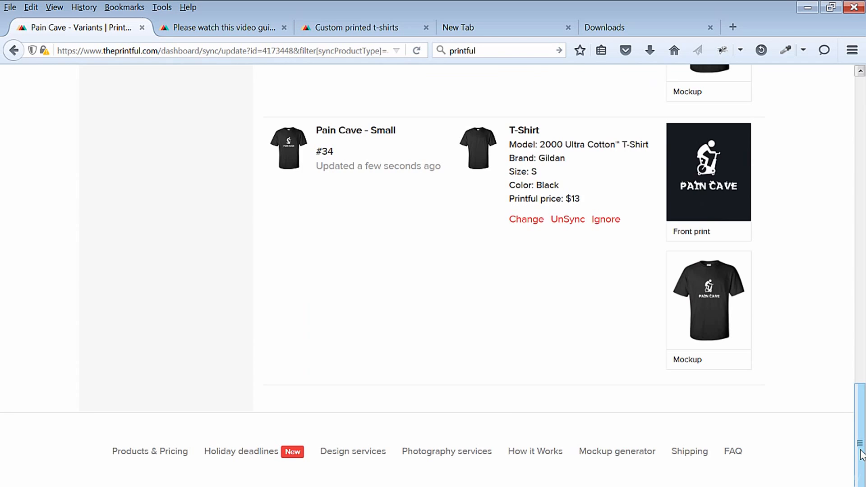
pyautogui.moveTo(862, 455); pyautogui.dragTo(860, 77)
pyautogui.click(350, 176)
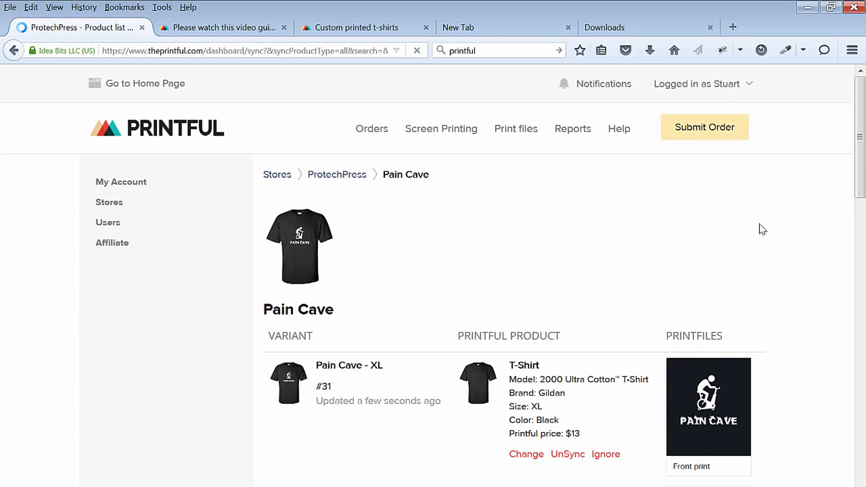
pyautogui.scroll(-4, 774, 246)
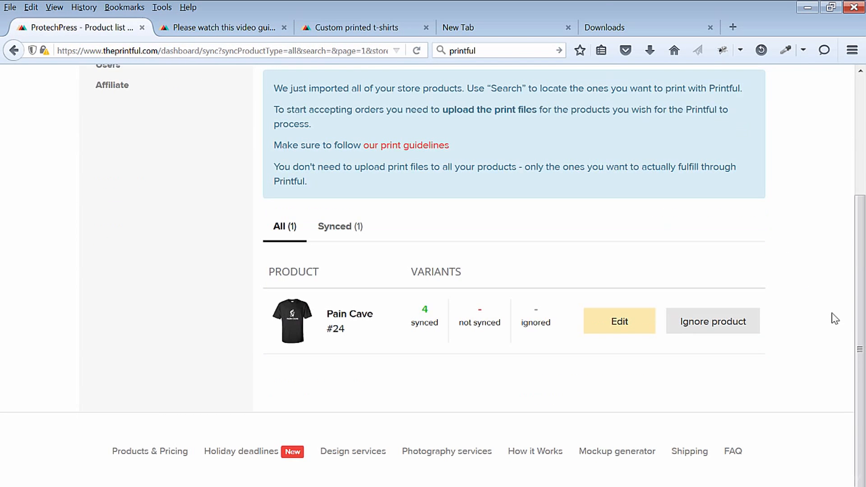
pyautogui.scroll(4, 857, 329)
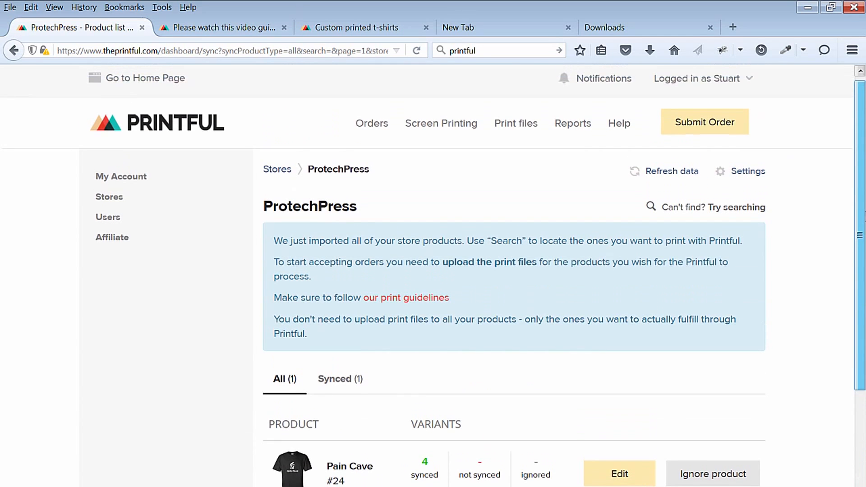
# - Refresh the ProtechPress store's product data and check the product list
pyautogui.click(679, 171)
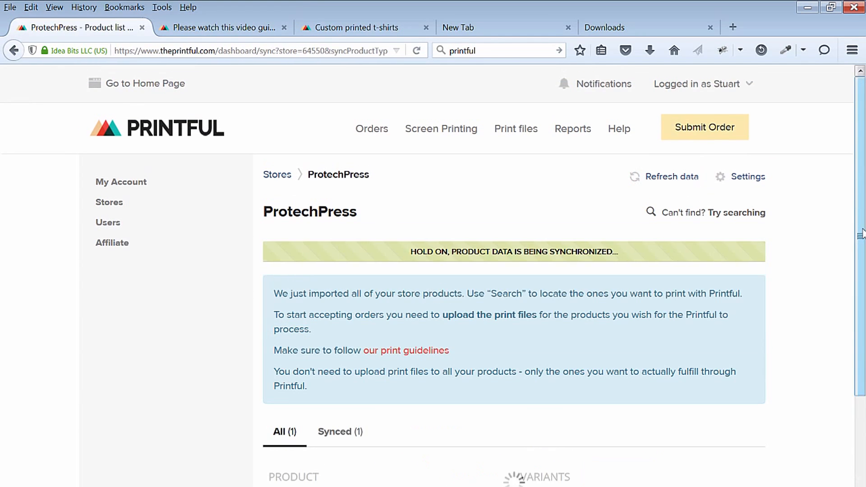
pyautogui.scroll(-3, 861, 234)
pyautogui.moveTo(865, 336); pyautogui.dragTo(865, 341)
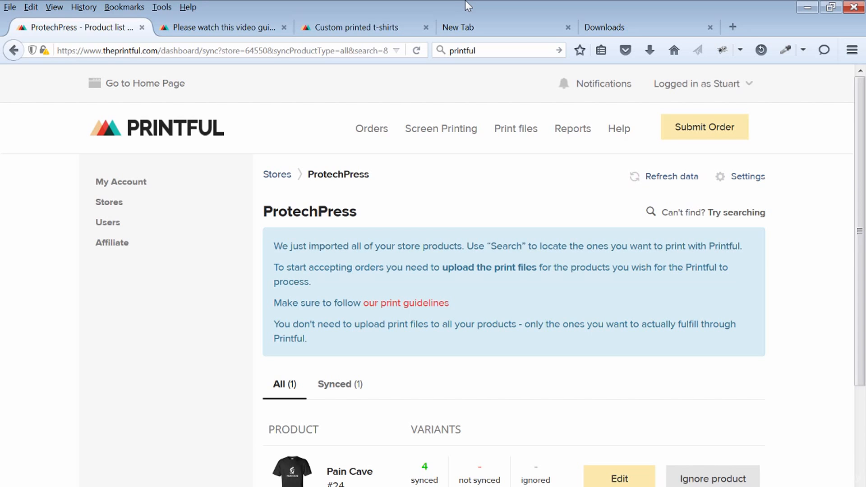
# - In the account settings, turn off the Shopify and Magento email campaign notifications
pyautogui.moveTo(699, 88)
pyautogui.click(686, 110)
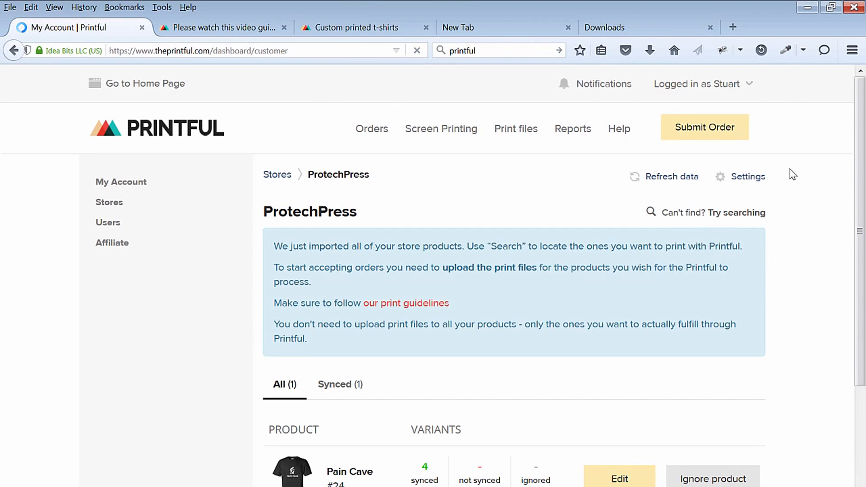
pyautogui.scroll(-3, 813, 195)
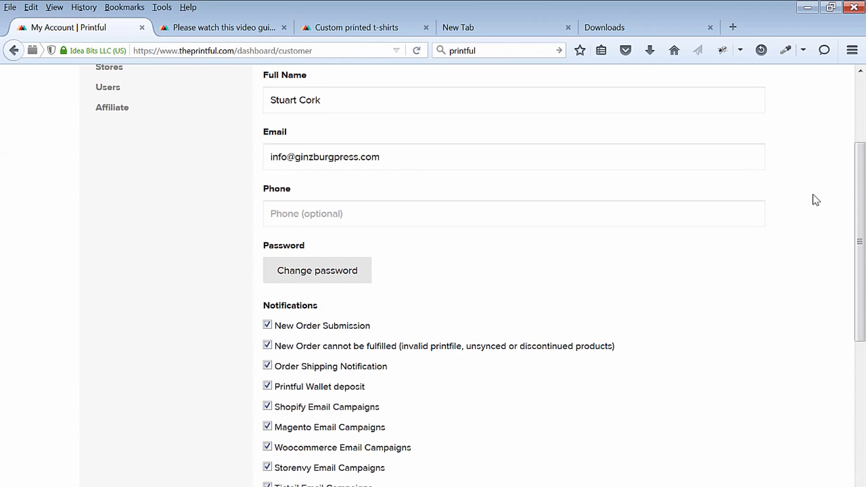
pyautogui.scroll(-4, 813, 195)
pyautogui.moveTo(859, 242); pyautogui.dragTo(861, 278)
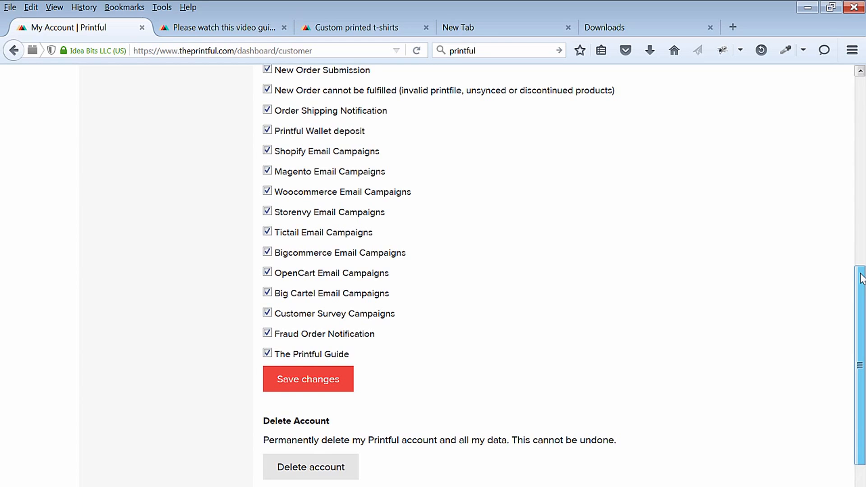
pyautogui.moveTo(862, 278); pyautogui.dragTo(862, 278)
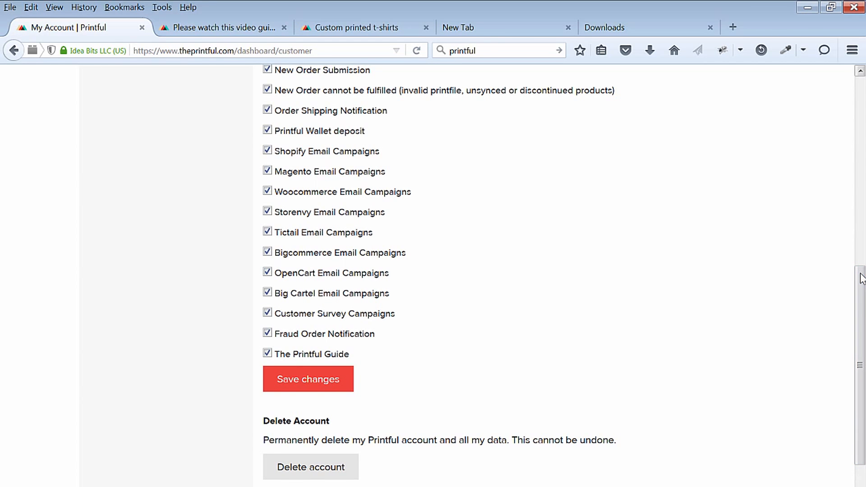
pyautogui.moveTo(862, 278); pyautogui.dragTo(864, 248)
pyautogui.click(268, 208)
pyautogui.click(268, 228)
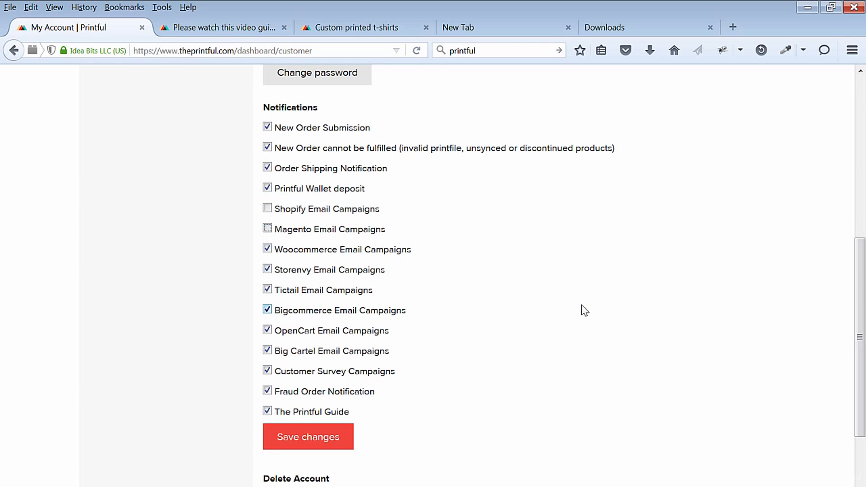
# - Turn off the Storenvy, Tictail, Bigcommerce, OpenCart and Big Cartel email campaign notifications and save the account changes
pyautogui.scroll(-2, 571, 294)
pyautogui.scroll(2, 570, 295)
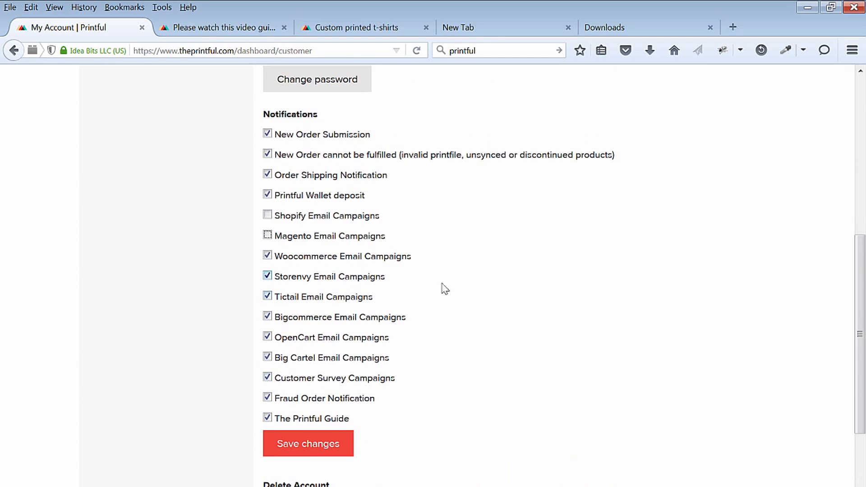
pyautogui.click(267, 277)
pyautogui.click(268, 297)
pyautogui.scroll(-2, 503, 313)
pyautogui.click(268, 239)
pyautogui.click(268, 260)
pyautogui.click(268, 280)
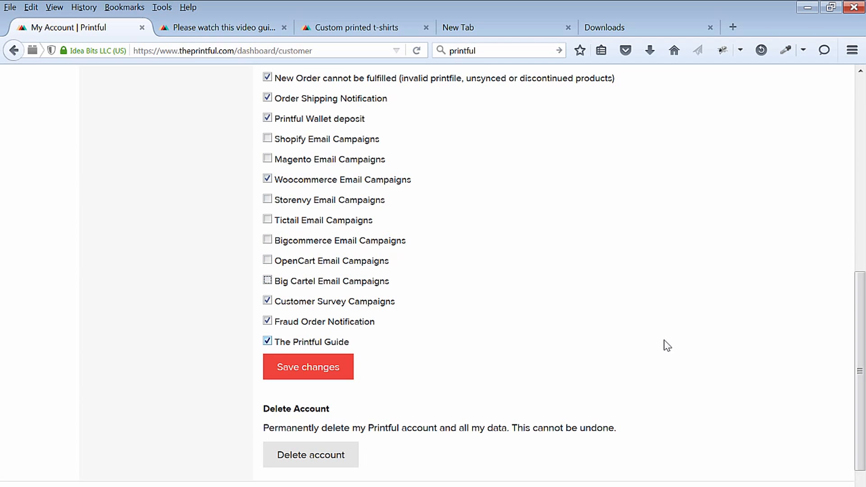
pyautogui.scroll(-2, 747, 376)
pyautogui.click(327, 302)
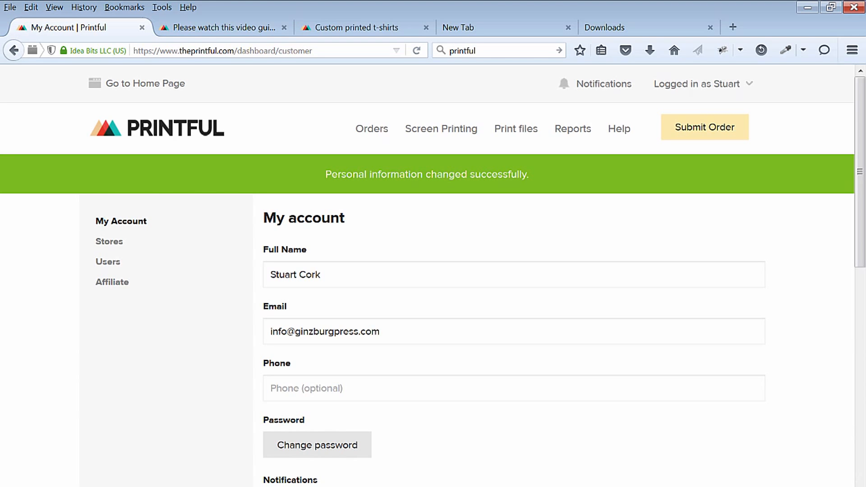
# - In the ProtechPress store's carrier settings, disable FedEx SmartPost, FedEx Express Saver and FedEx Ground Home Delivery
pyautogui.click(113, 244)
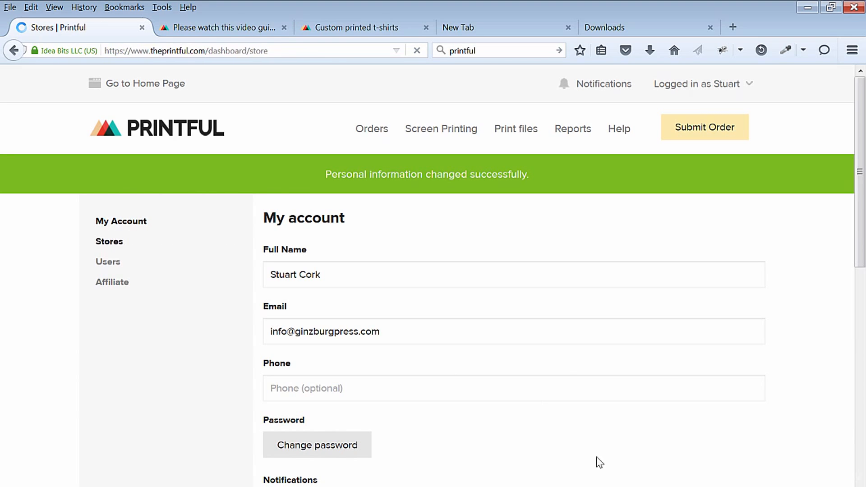
pyautogui.click(710, 241)
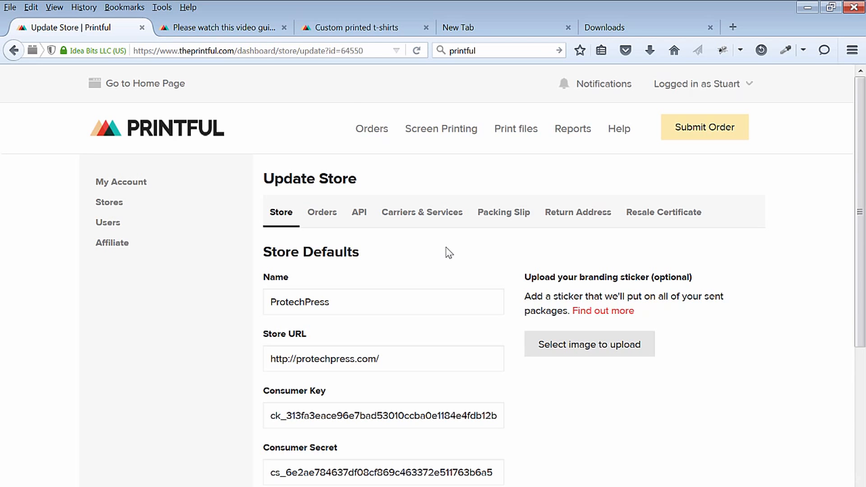
pyautogui.click(432, 213)
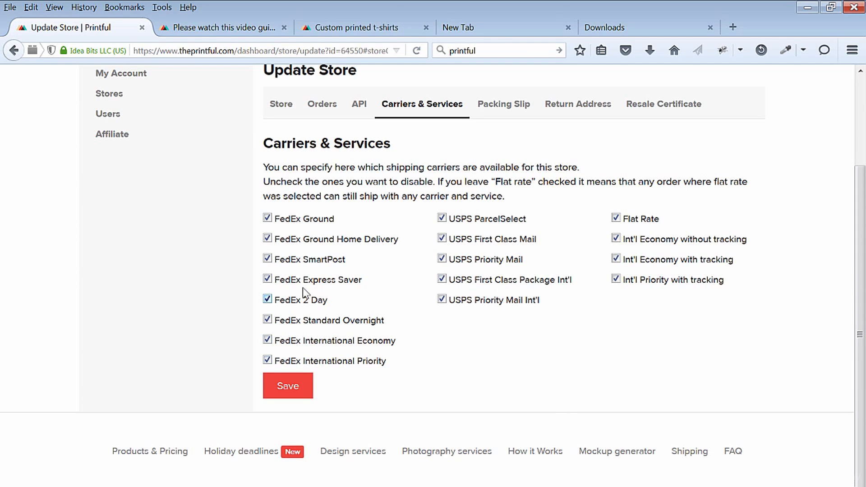
pyautogui.click(267, 259)
pyautogui.click(267, 279)
pyautogui.click(268, 239)
# - Disable USPS ParcelSelect, USPS First Class Mail, Flat Rate and Int'l Economy without tracking, save, and view the return address and resale certificate settings
pyautogui.click(442, 219)
pyautogui.click(444, 238)
pyautogui.click(616, 218)
pyautogui.click(616, 239)
pyautogui.click(288, 386)
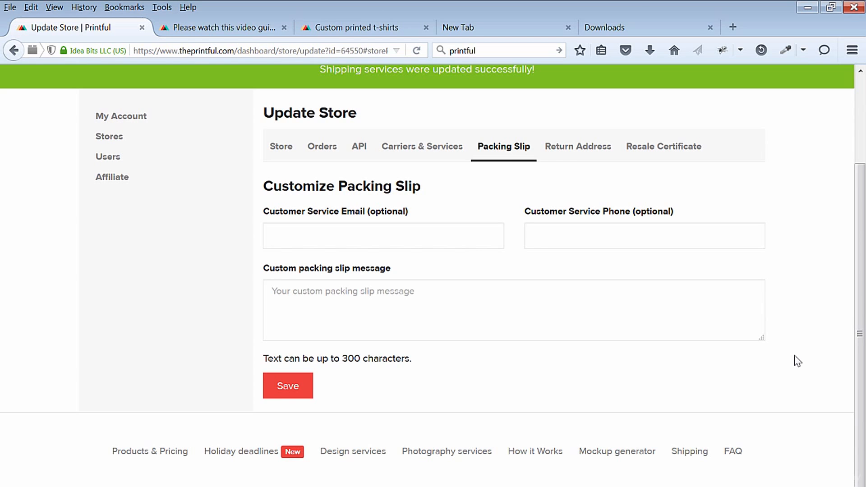
pyautogui.click(582, 147)
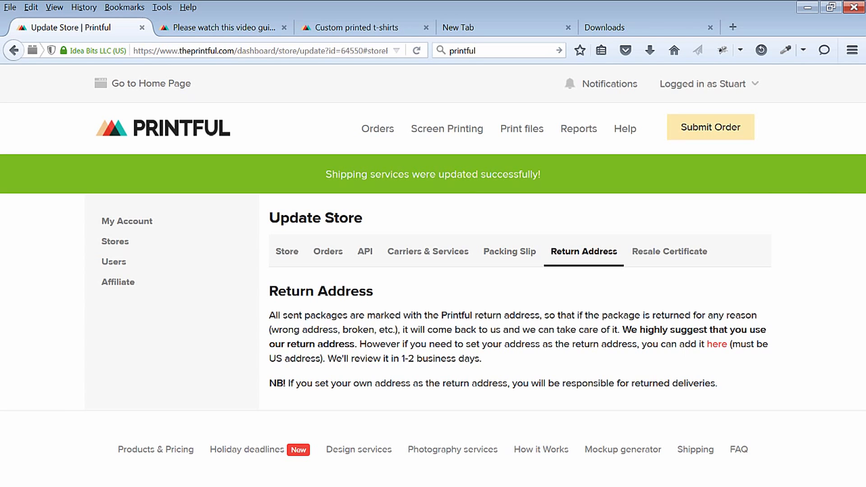
pyautogui.click(699, 252)
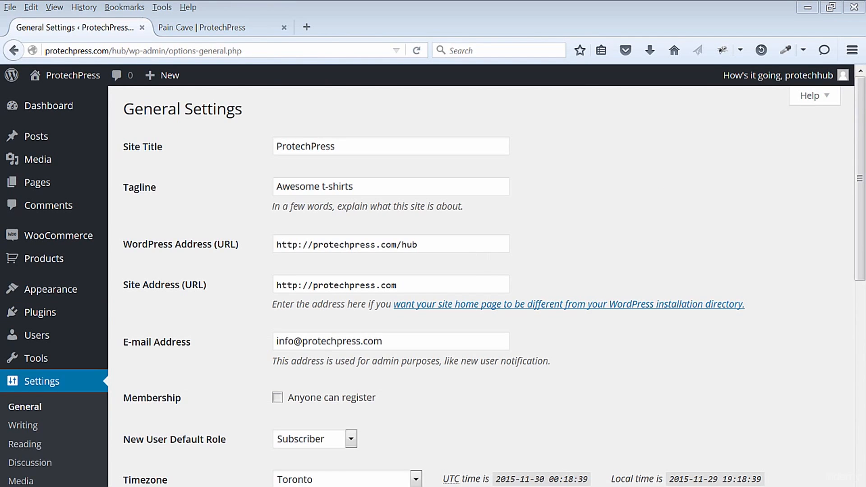
# - In the ProtechPress WordPress admin, find the Printful Integration for WooCommerce plugin with the search "printful", install it and activate it
pyautogui.moveTo(40, 313)
pyautogui.click(127, 333)
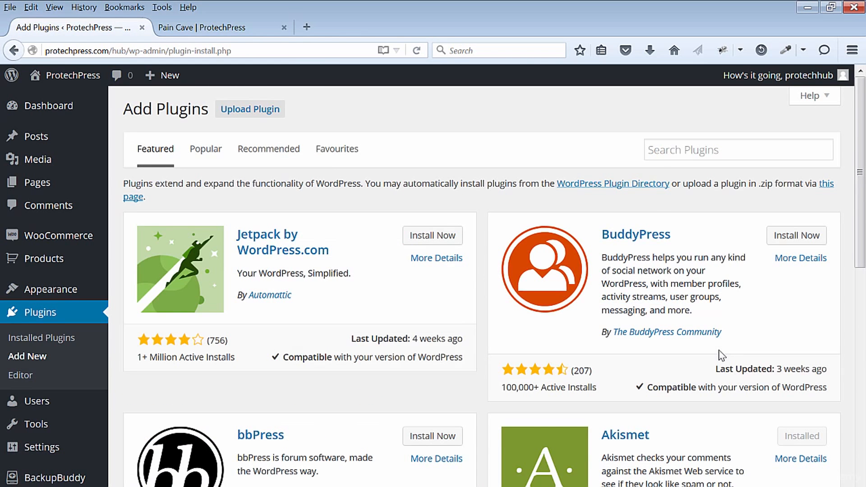
pyautogui.click(678, 151)
pyautogui.write('printful')
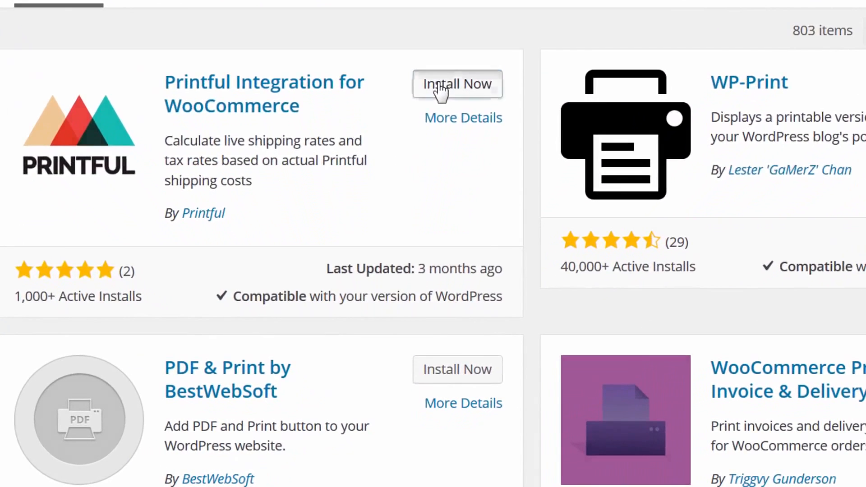
pyautogui.click(431, 220)
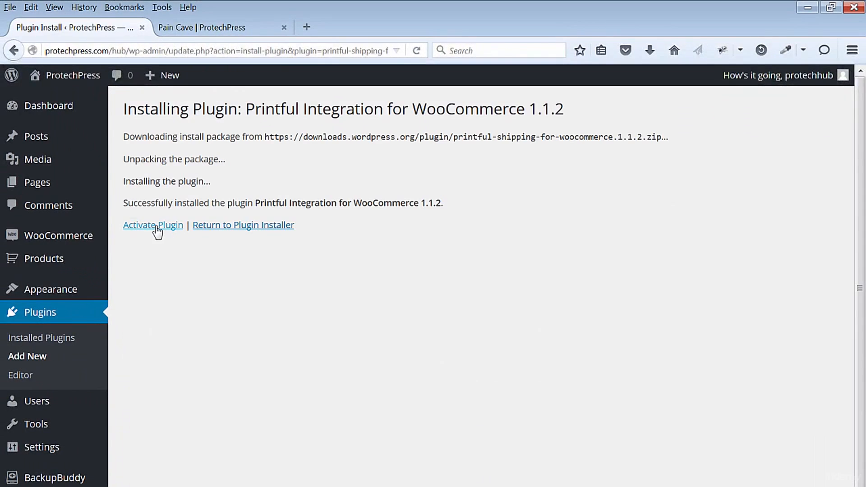
pyautogui.click(156, 227)
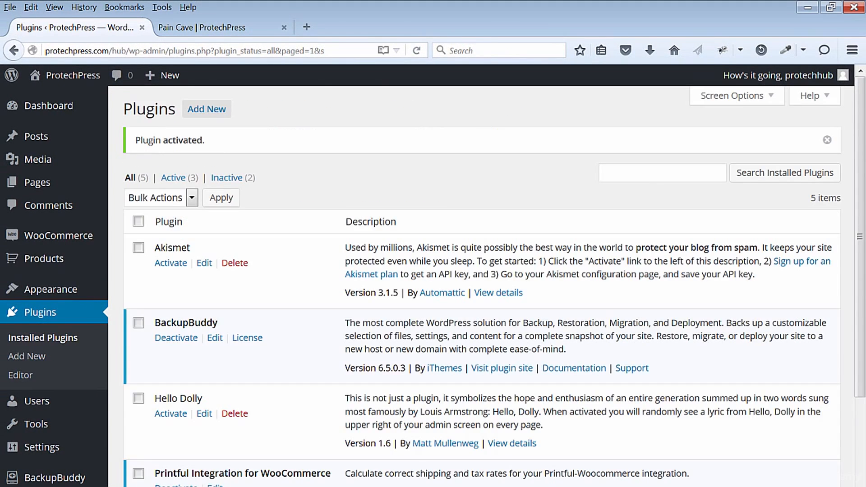
# - Generate the ProtechPress store's API key in Printful and paste it as the Printful store API key in WooCommerce's integration settings
pyautogui.scroll(-3, 696, 400)
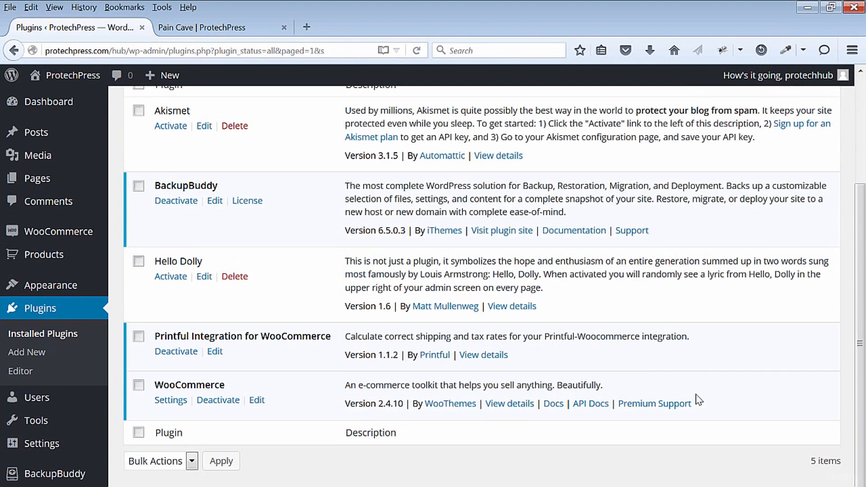
pyautogui.click(171, 400)
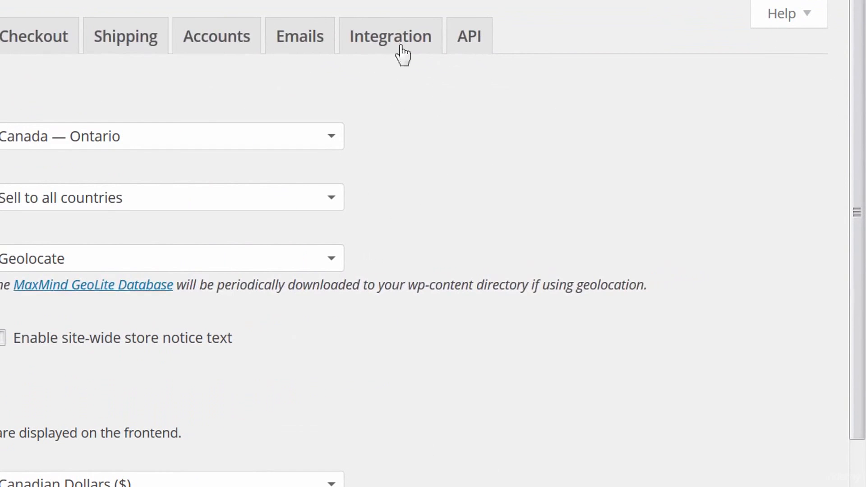
pyautogui.click(401, 46)
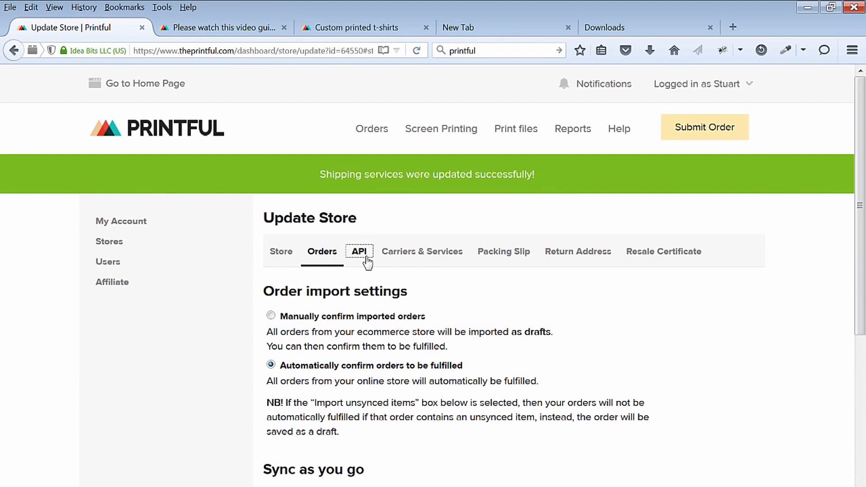
pyautogui.click(361, 251)
pyautogui.click(350, 328)
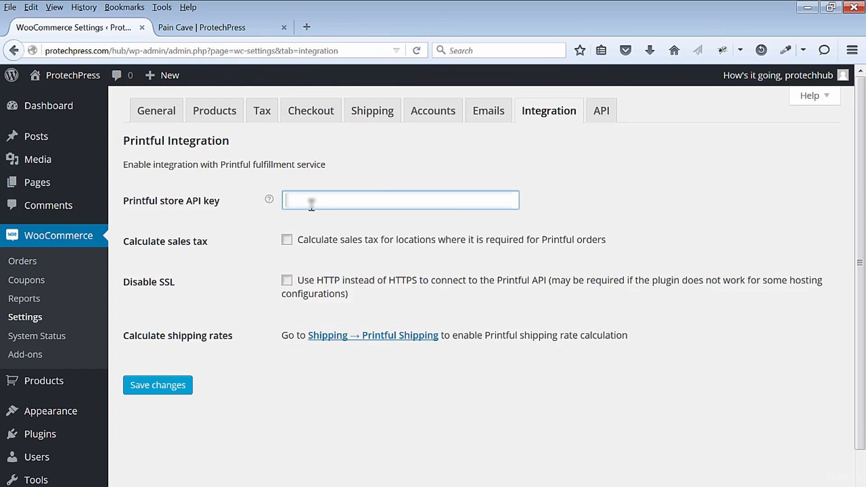
pyautogui.rightClick(309, 201)
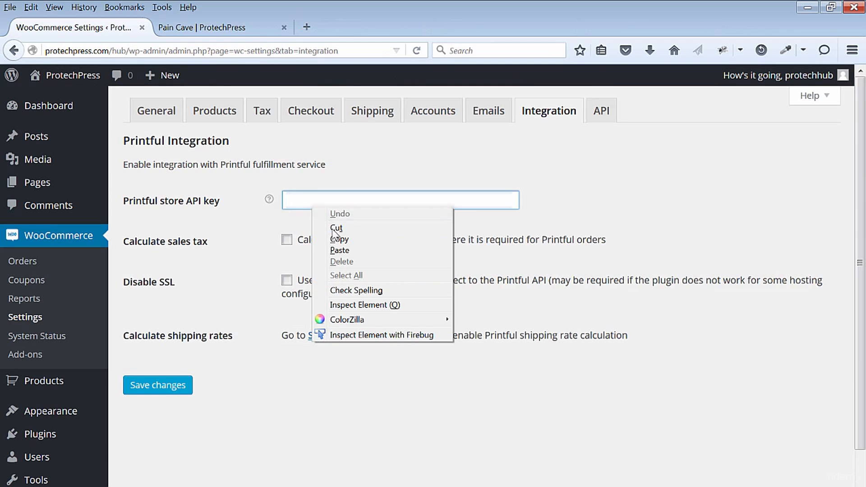
pyautogui.click(338, 251)
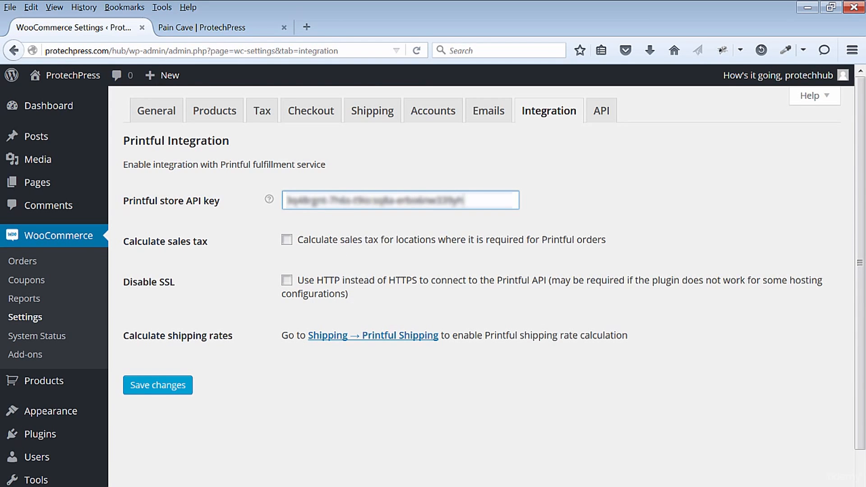
# - Enable sales tax calculation for Printful orders and save the Printful integration settings
pyautogui.moveTo(354, 473)
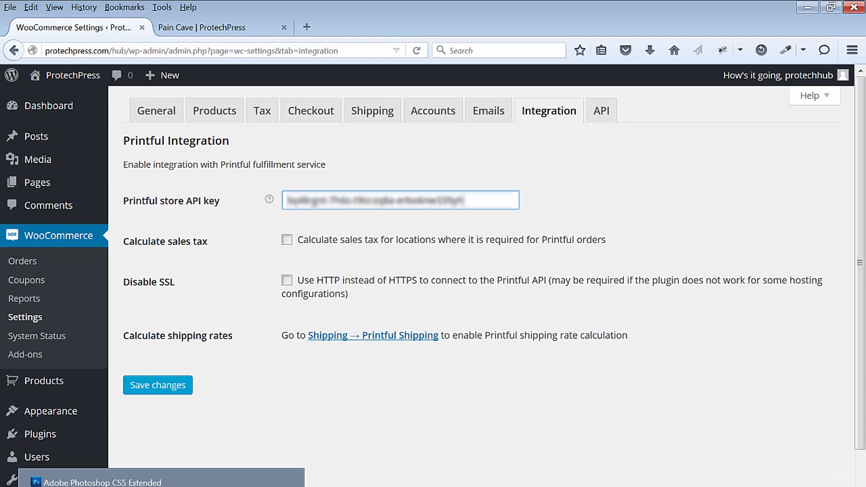
pyautogui.click(287, 239)
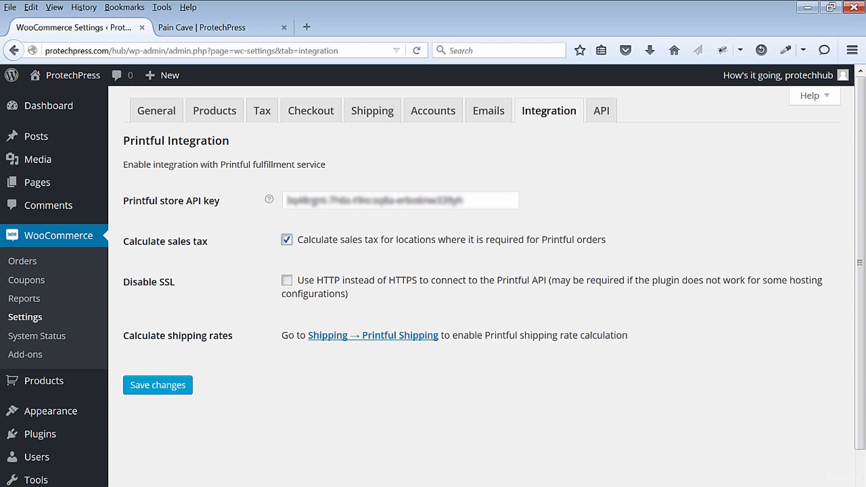
pyautogui.click(162, 389)
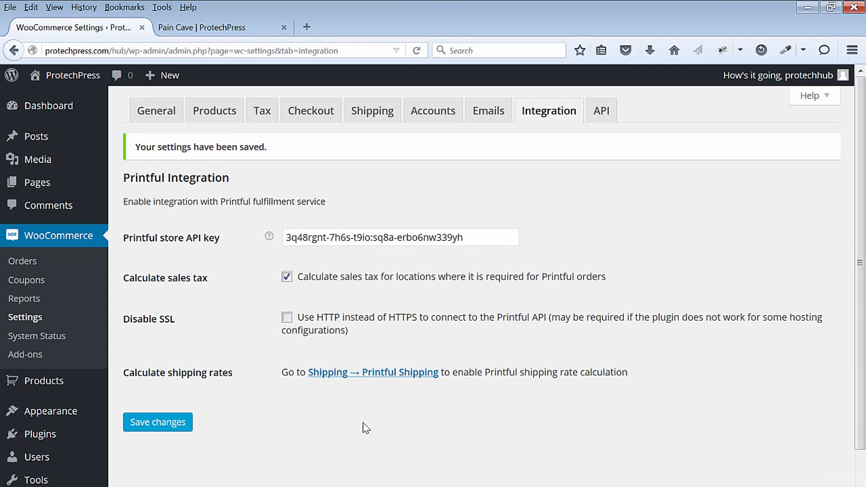
# - Enable the Printful Shipping method in WooCommerce and save the changes
pyautogui.click(354, 375)
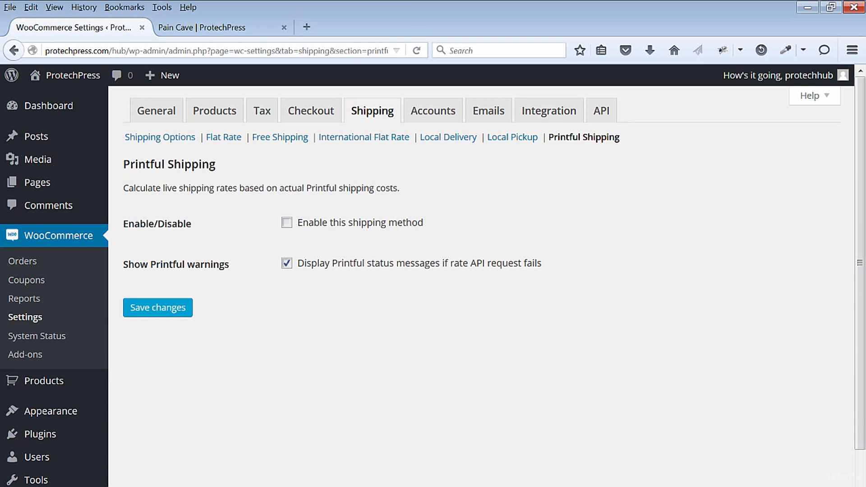
pyautogui.click(287, 223)
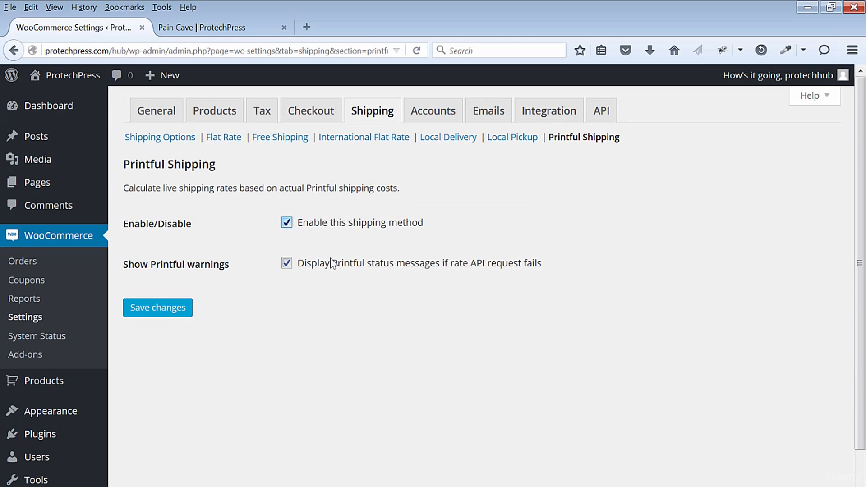
pyautogui.click(164, 306)
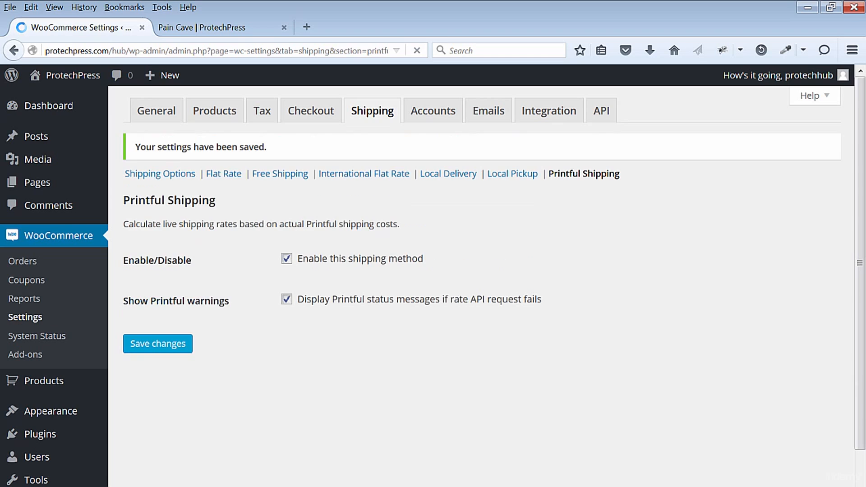
# - Check which shipping methods are enabled in WooCommerce's shipping options and view the Free Shipping settings
pyautogui.click(171, 175)
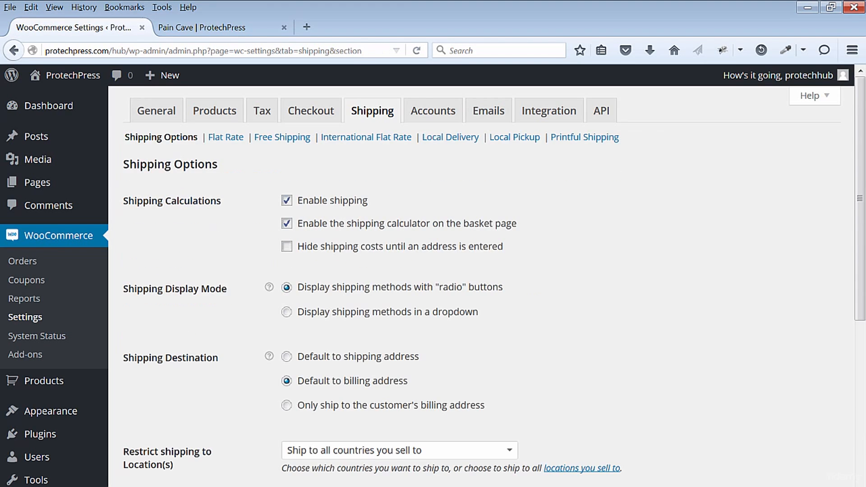
pyautogui.scroll(-7, 487, 279)
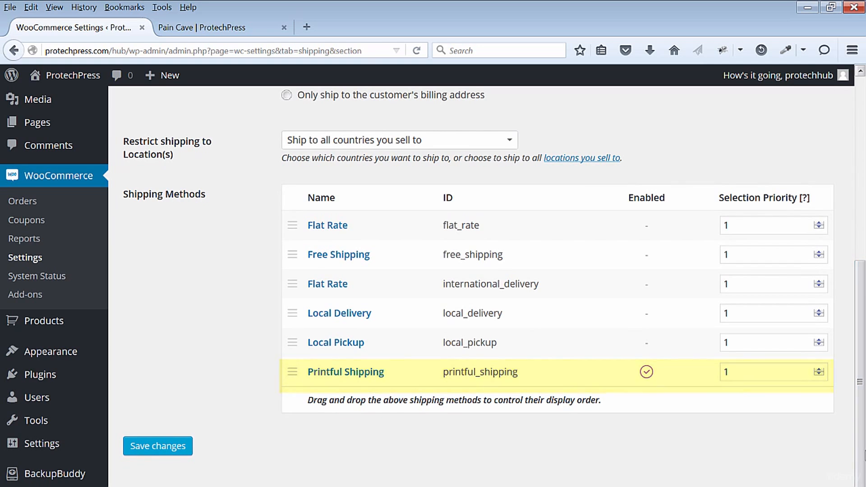
pyautogui.click(281, 137)
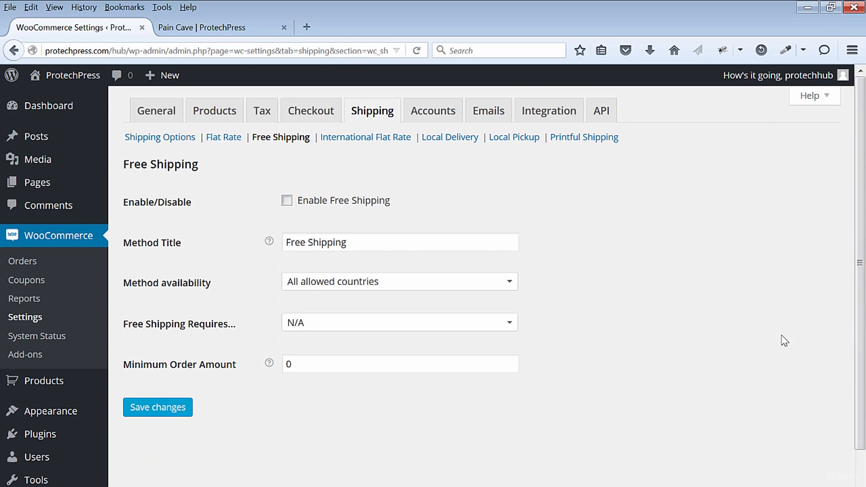
pyautogui.click(167, 137)
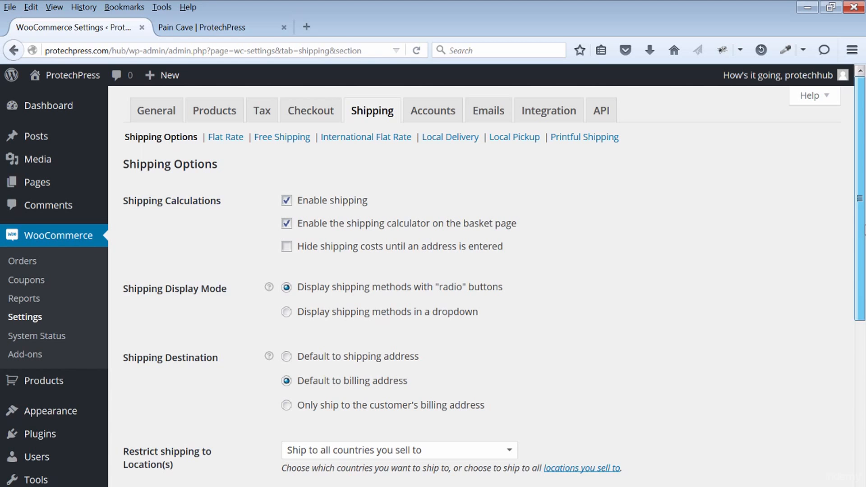
pyautogui.scroll(-3, 451, 270)
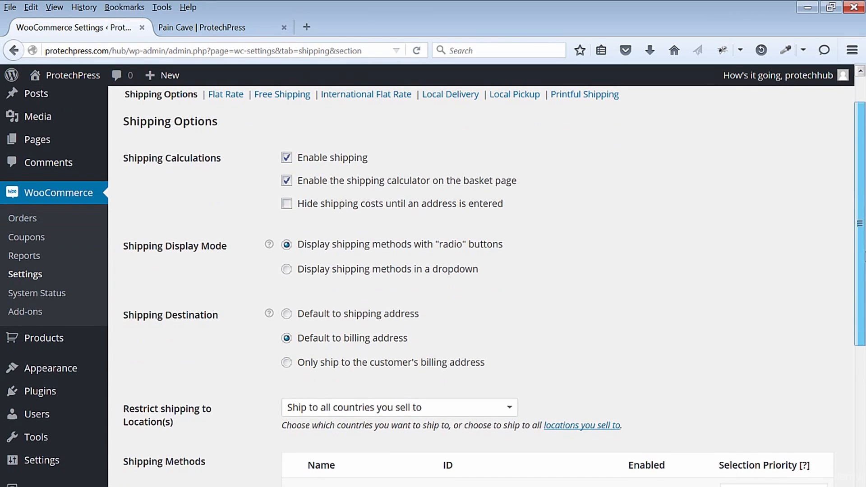
# - Review the list of shipping methods and their enabled status in WooCommerce's shipping options
pyautogui.scroll(-3, 863, 427)
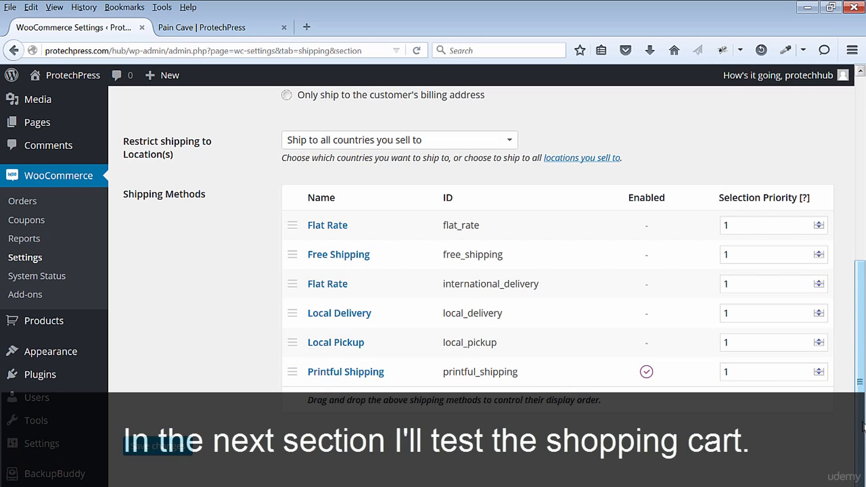
pyautogui.scroll(1, 863, 426)
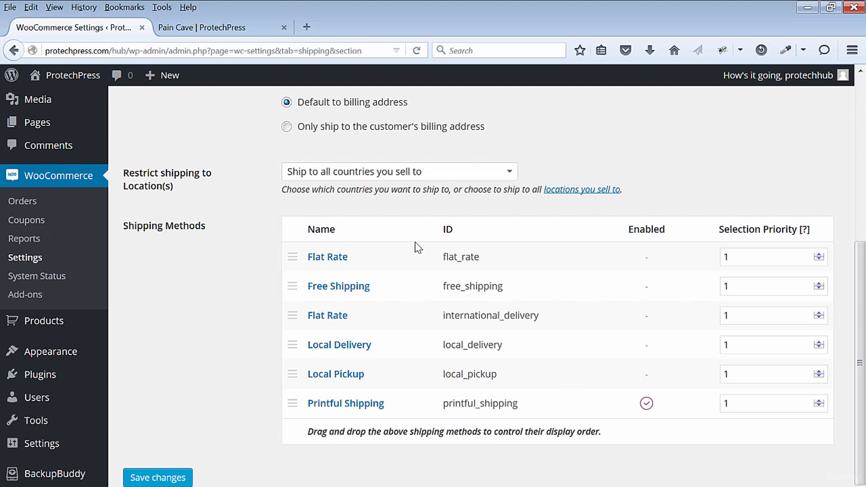
# - Open the Pain Cave product from the ProtechPress storefront and add one size XL shirt to the basket
pyautogui.click(210, 26)
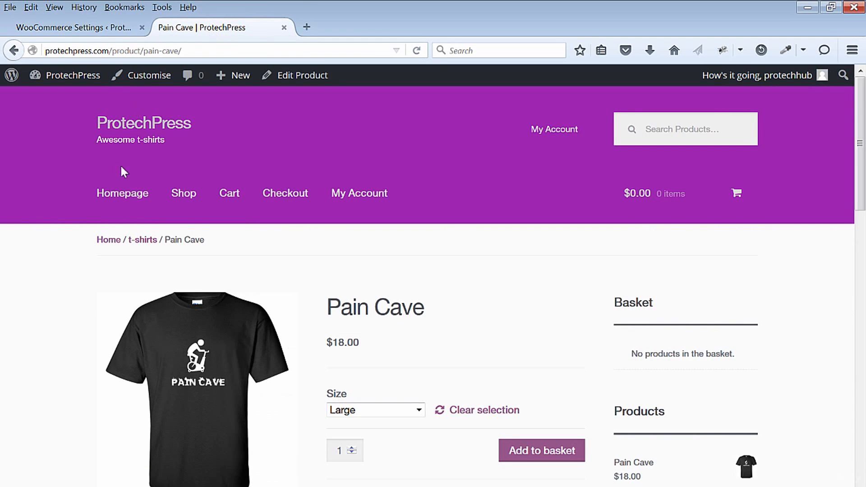
pyautogui.click(115, 125)
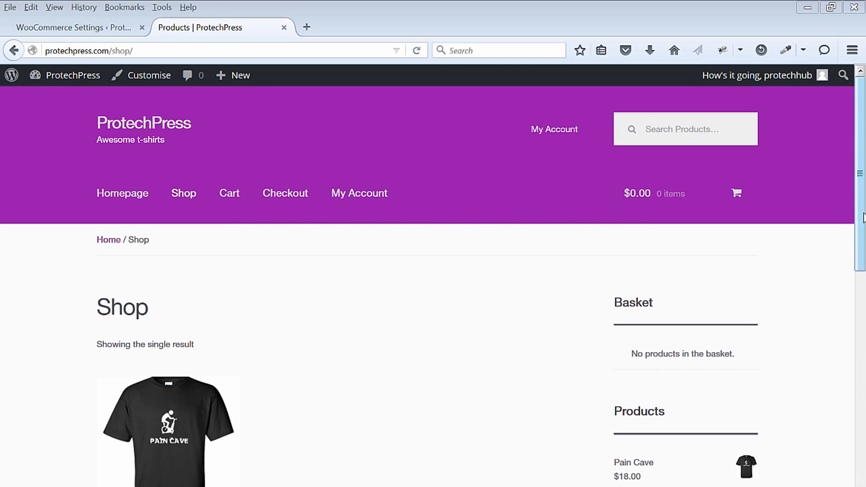
pyautogui.scroll(-5, 433, 285)
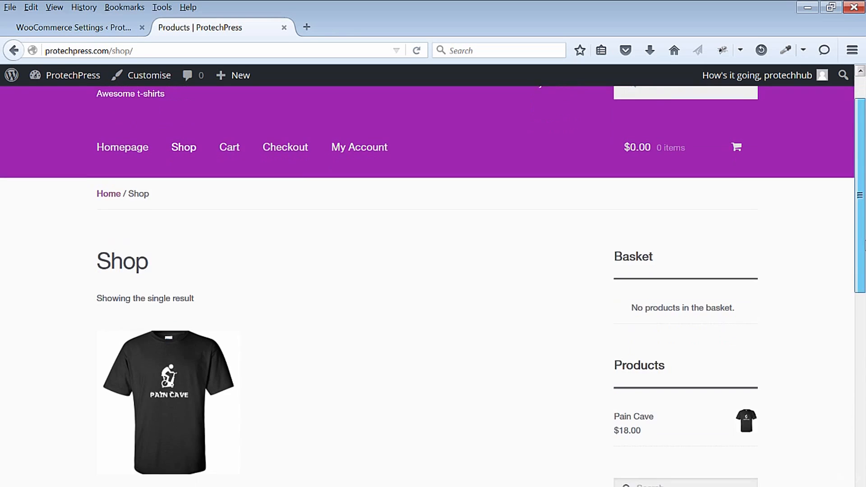
pyautogui.click(178, 299)
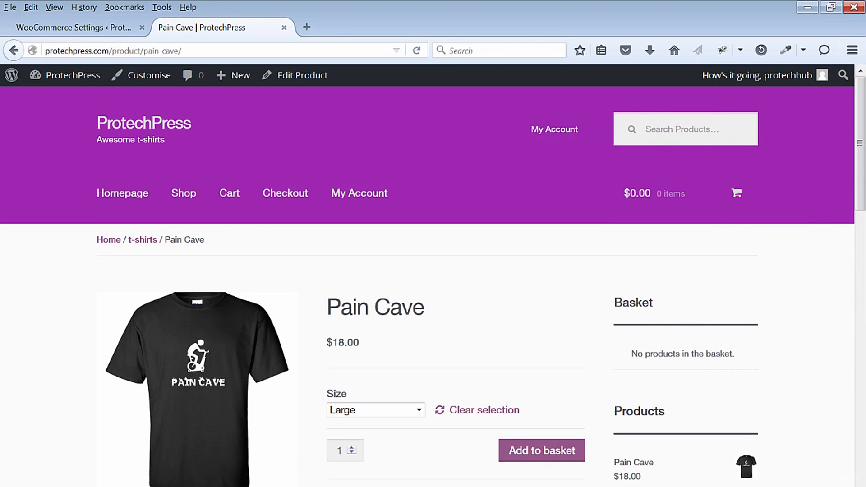
pyautogui.moveTo(863, 201); pyautogui.dragTo(864, 246)
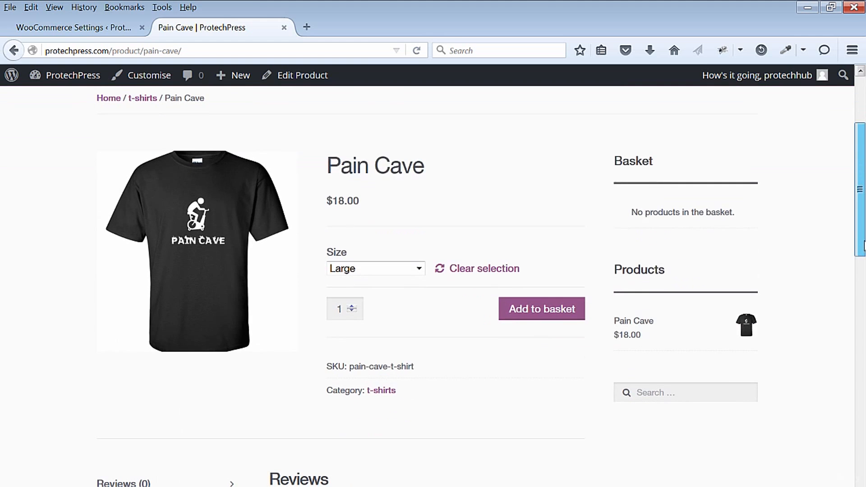
pyautogui.click(418, 268)
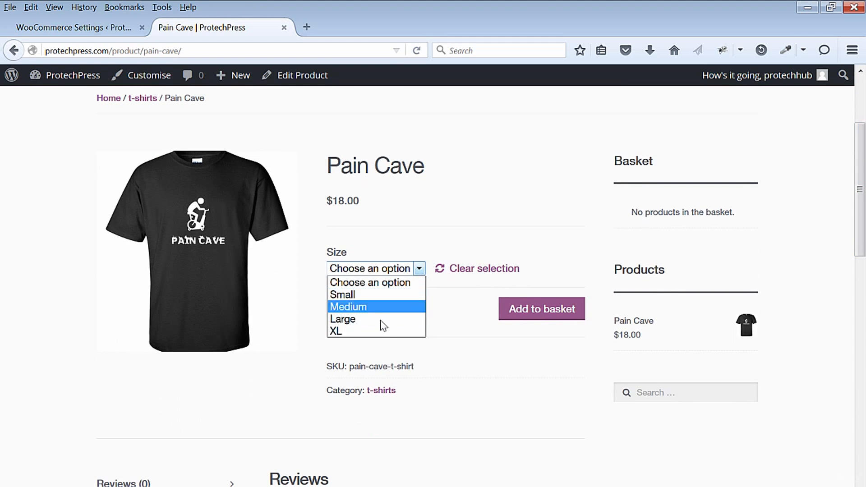
pyautogui.click(374, 331)
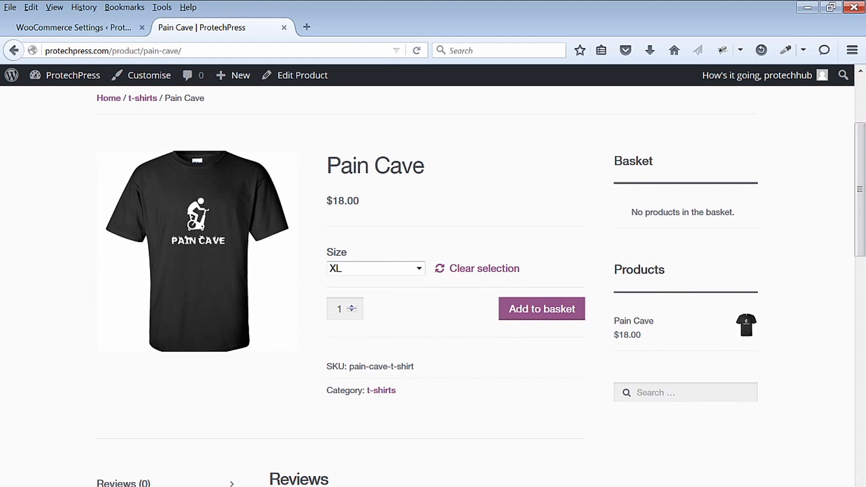
pyautogui.click(532, 312)
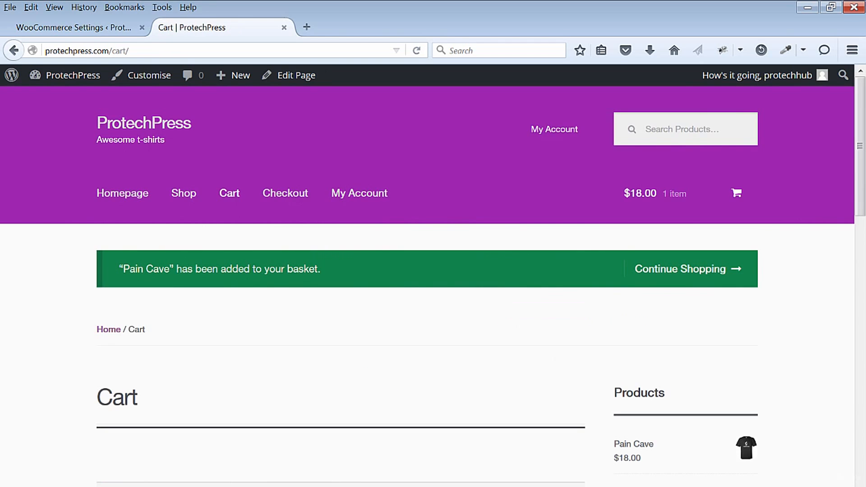
# - Review the basket totals, then open the cart's shipping calculator and choose Ontario as the Canadian province
pyautogui.scroll(-7, 474, 289)
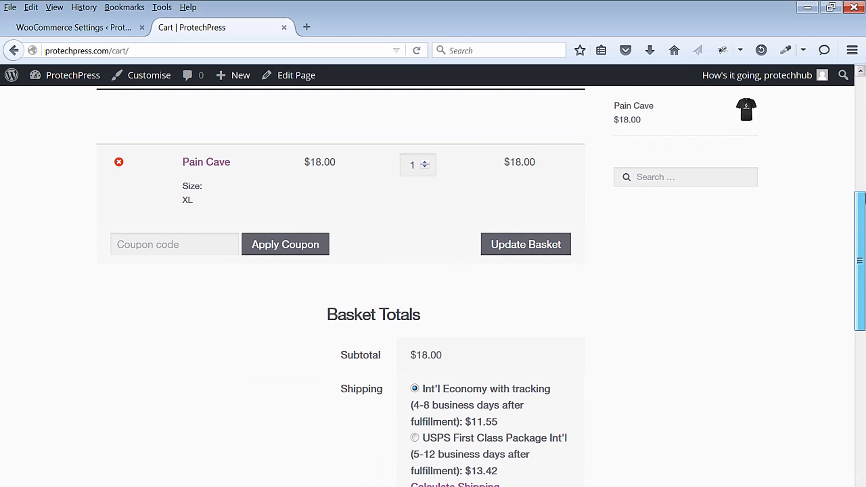
pyautogui.scroll(-3, 474, 289)
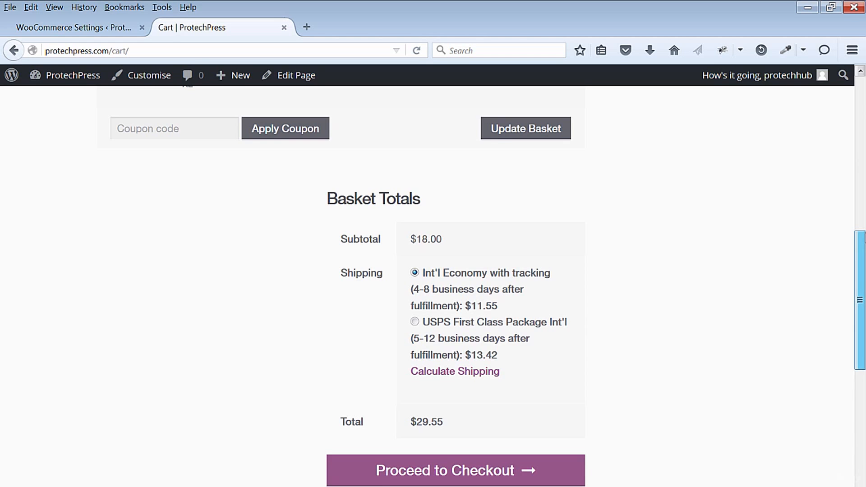
pyautogui.scroll(1, 429, 332)
pyautogui.click(454, 386)
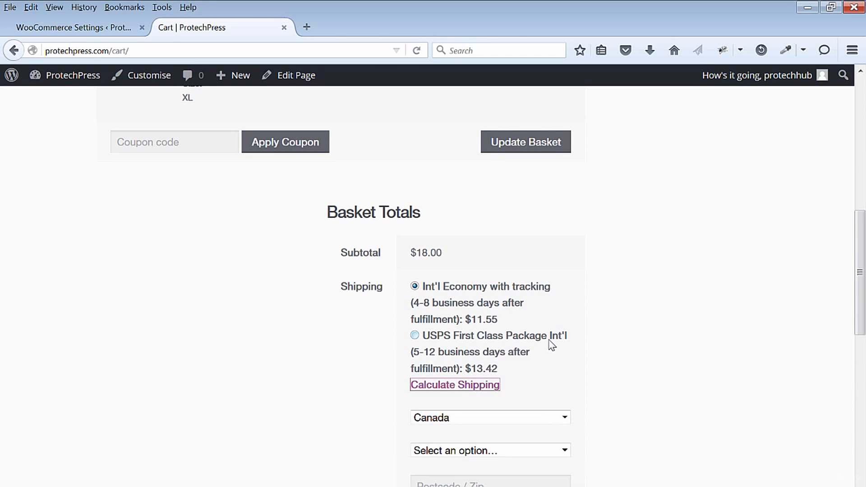
pyautogui.scroll(-5, 770, 337)
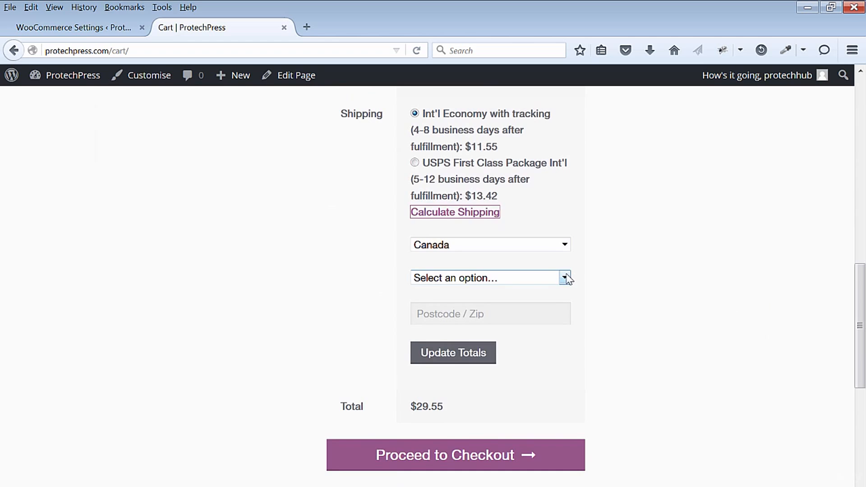
pyautogui.click(565, 278)
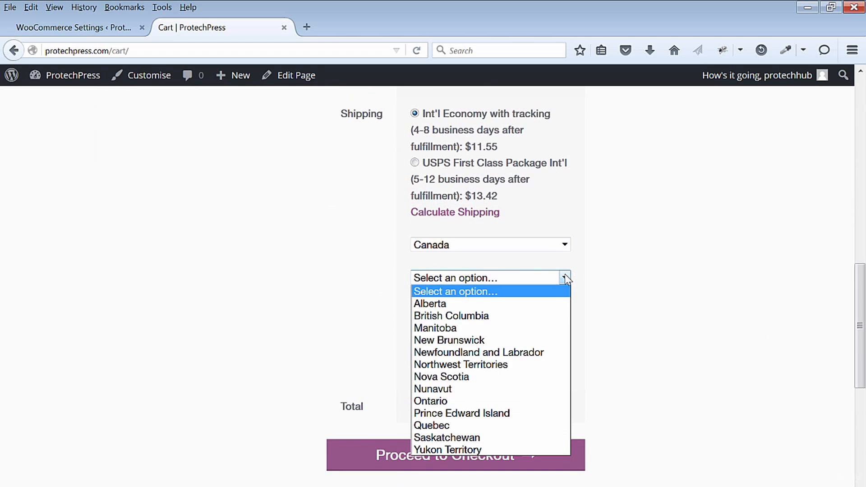
pyautogui.click(500, 402)
# - Enter the destination postcode in the shipping calculator and update the basket totals
pyautogui.click(514, 311)
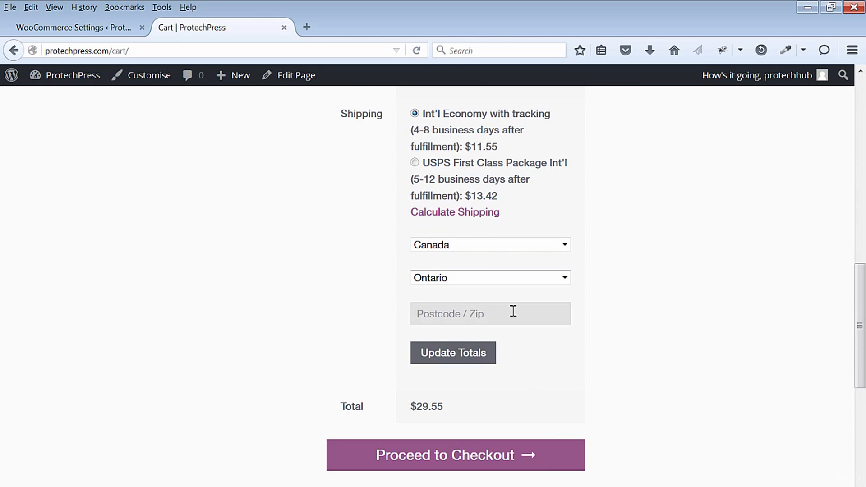
pyautogui.write('M1S 1M2')
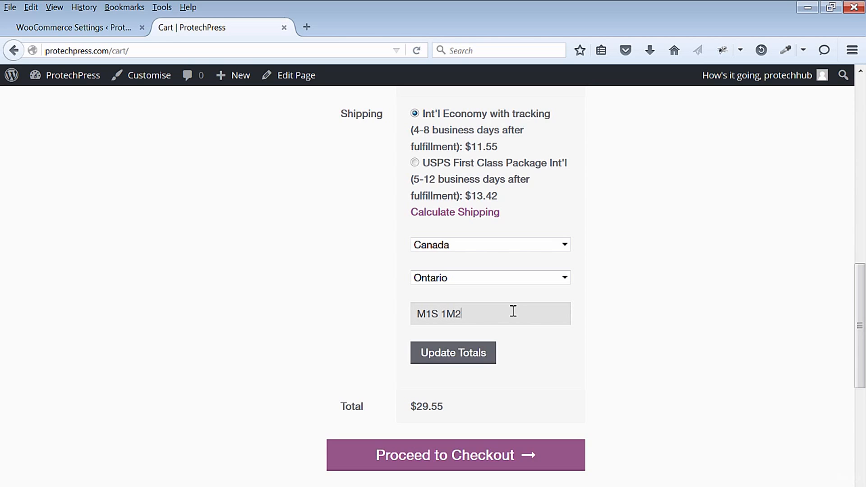
pyautogui.click(464, 360)
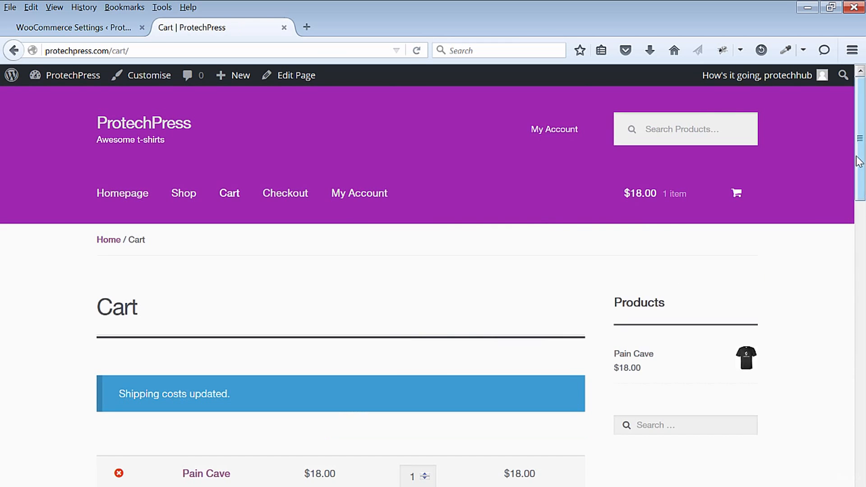
# - Proceed to checkout with the Pain Cave basket and review the billing form and shipping choices
pyautogui.moveTo(861, 168); pyautogui.dragTo(863, 366)
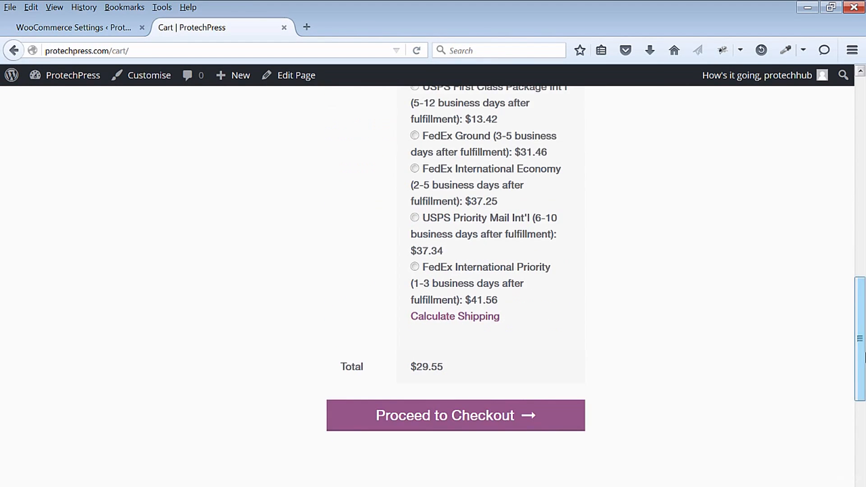
pyautogui.click(489, 415)
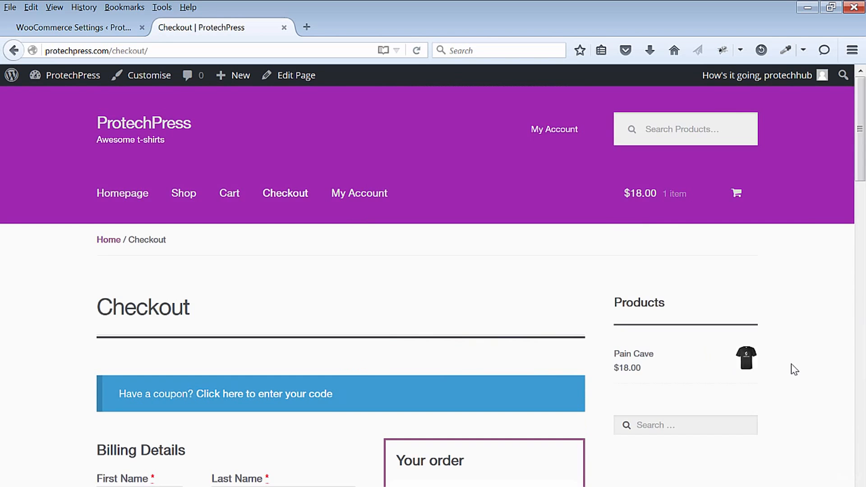
pyautogui.moveTo(862, 154); pyautogui.dragTo(861, 306)
pyautogui.moveTo(865, 341); pyautogui.dragTo(864, 340)
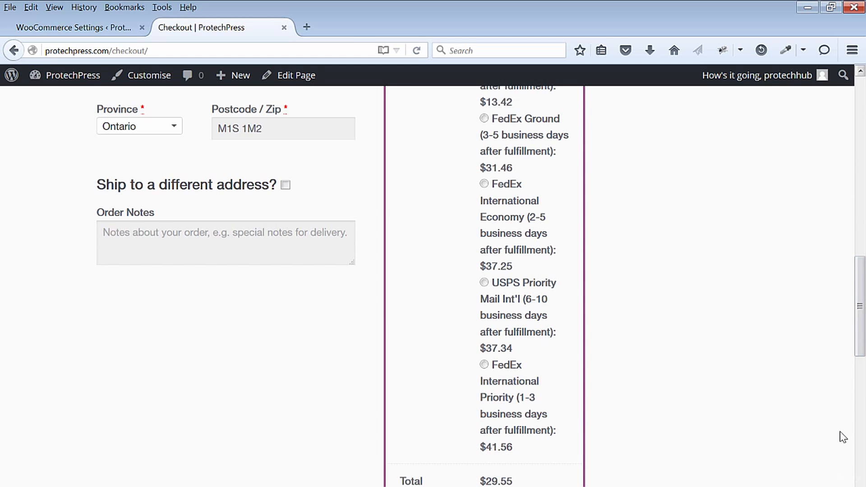
pyautogui.moveTo(855, 332); pyautogui.dragTo(864, 178)
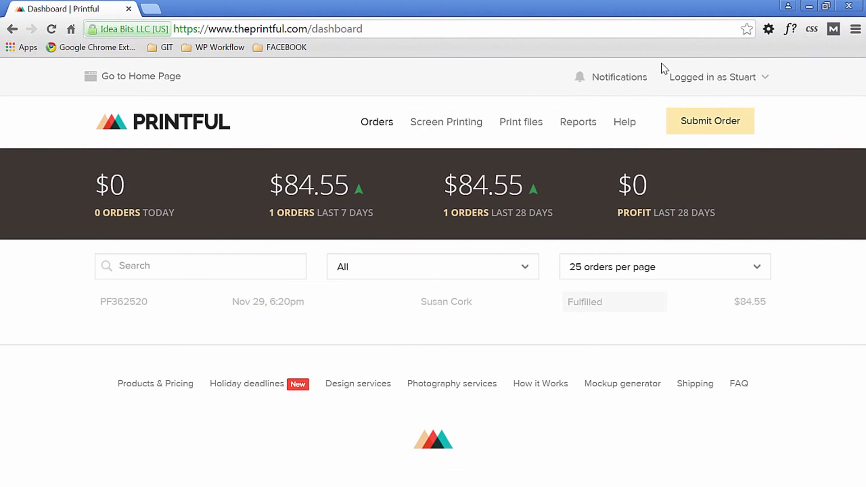
# - Switch to the Printful dashboard, create a new sample order and view its product and color swatch options
pyautogui.click(709, 122)
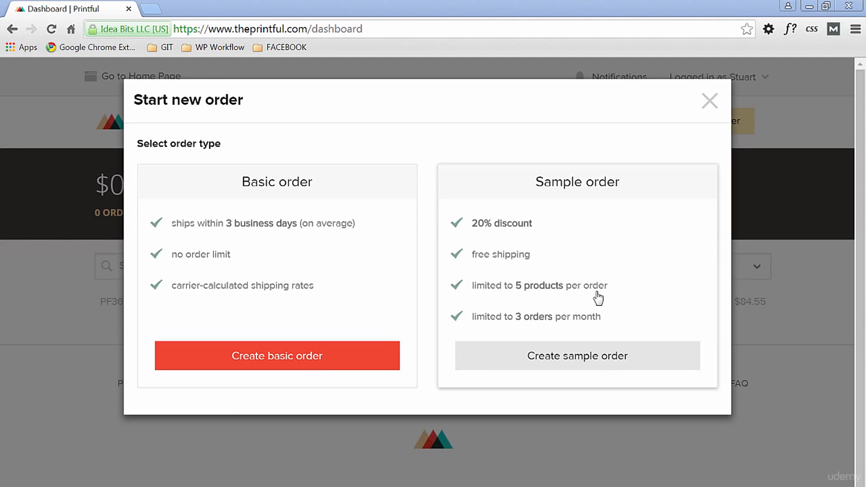
pyautogui.click(617, 365)
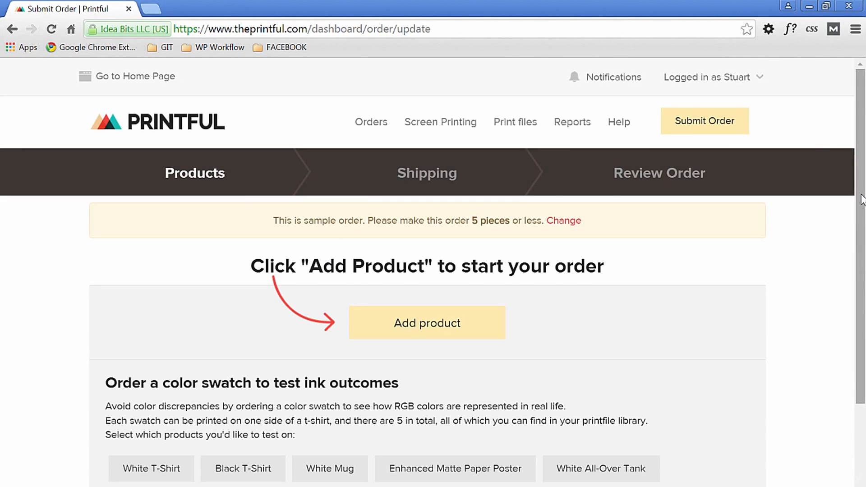
pyautogui.scroll(-3, 864, 291)
pyautogui.moveTo(865, 291)
pyautogui.mouseDown()
pyautogui.moveTo(865, 259)
pyautogui.moveTo(865, 275)
pyautogui.mouseUp()
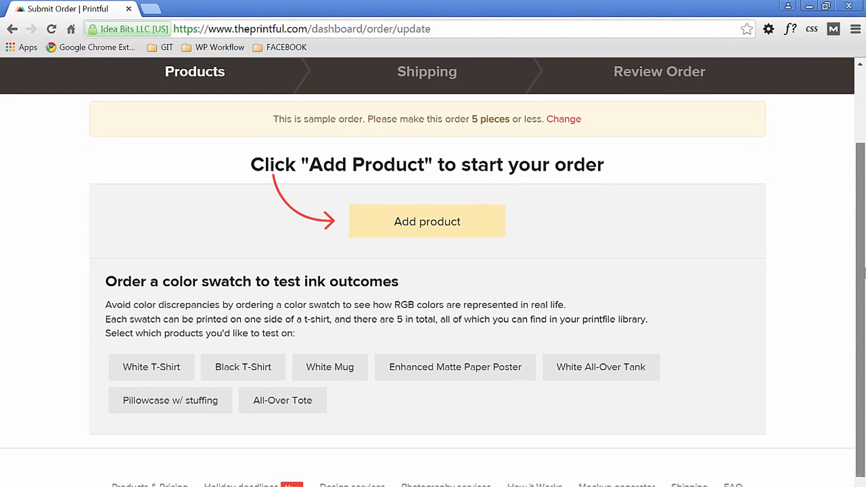
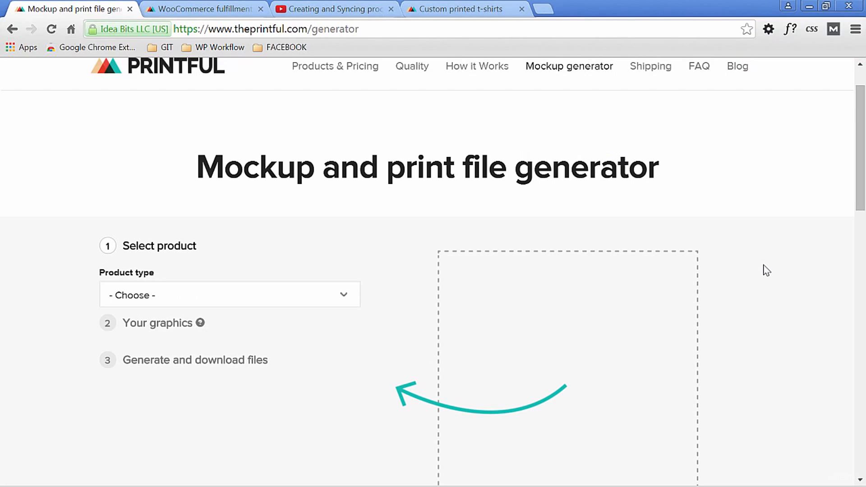
# - In the mockup generator, choose T-Shirts, the Anvil brand and the 980 Lightweight Fashion Short Sleeve T-Shirt model
pyautogui.scroll(-4, 766, 270)
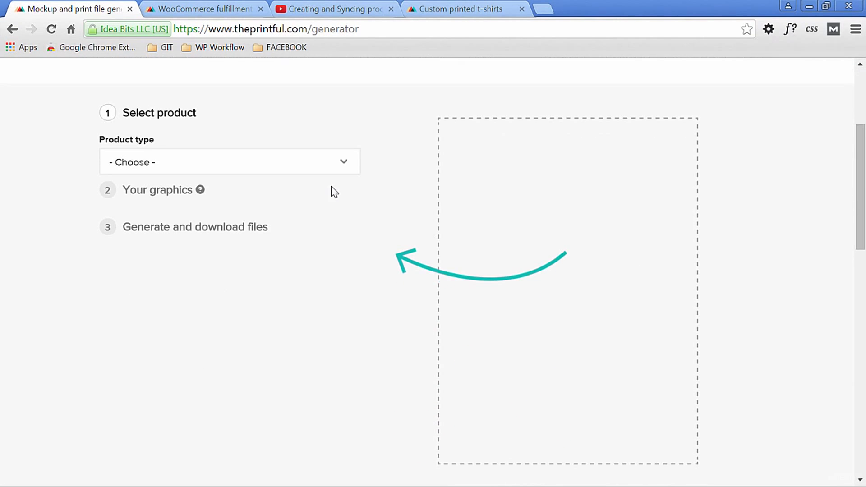
pyautogui.click(343, 162)
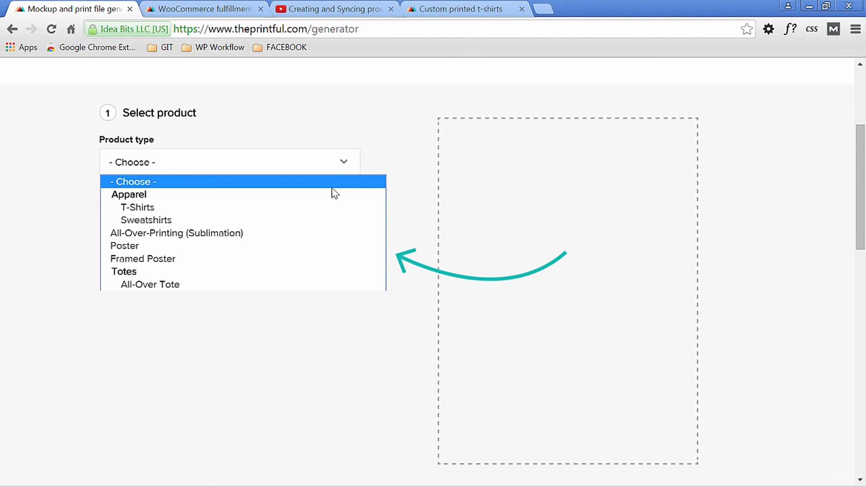
pyautogui.click(318, 209)
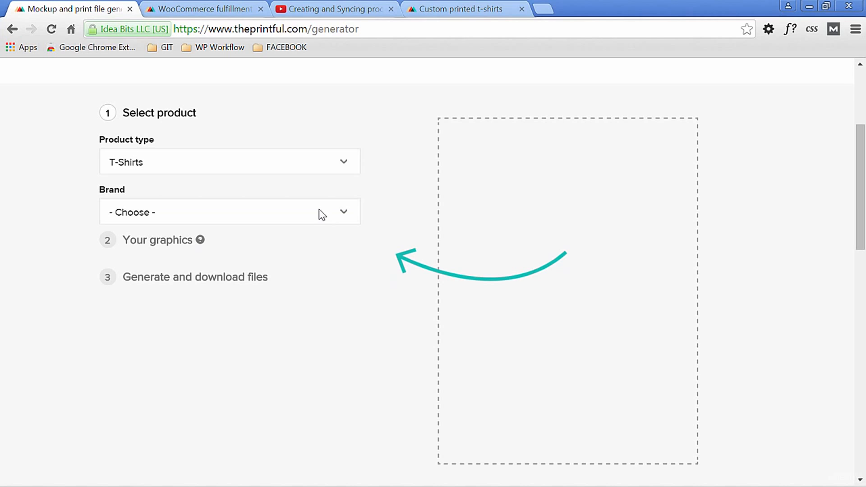
pyautogui.click(346, 212)
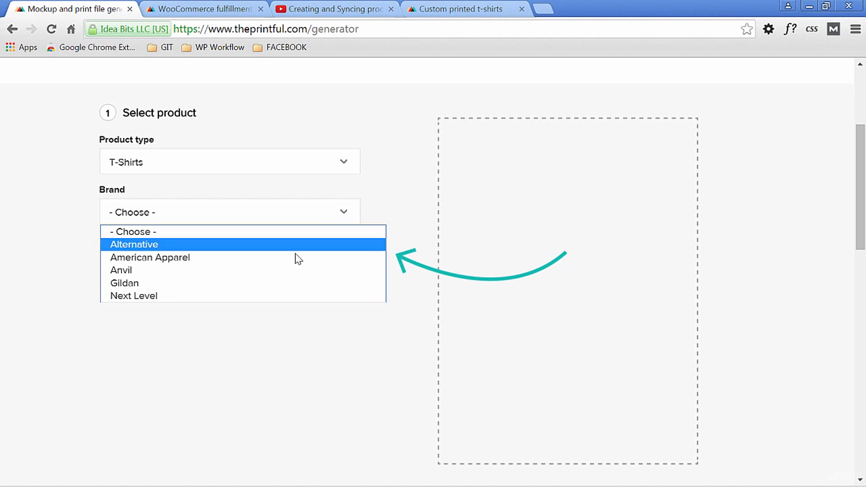
pyautogui.click(291, 270)
pyautogui.click(346, 269)
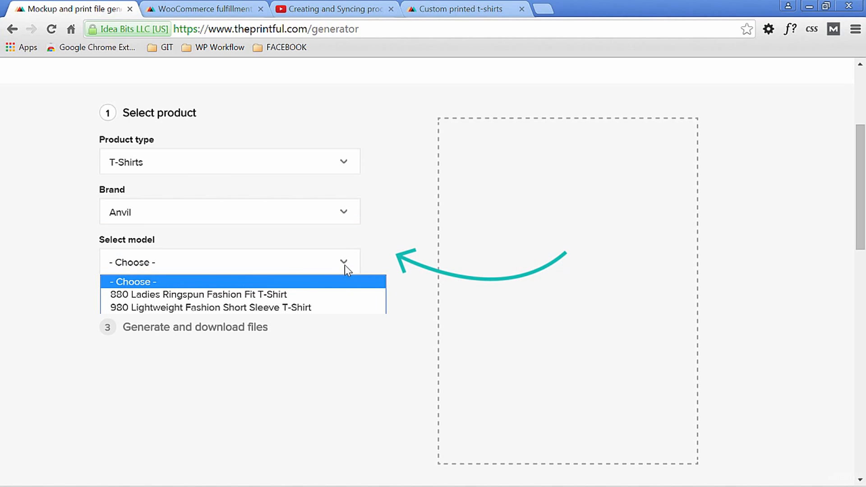
pyautogui.click(313, 306)
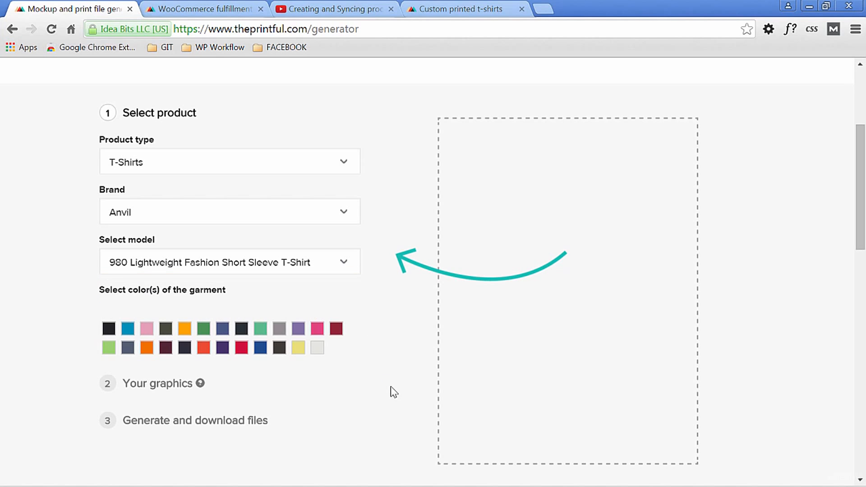
# - Select Black and Red as the garment colors for the mockups
pyautogui.click(111, 331)
pyautogui.click(111, 331)
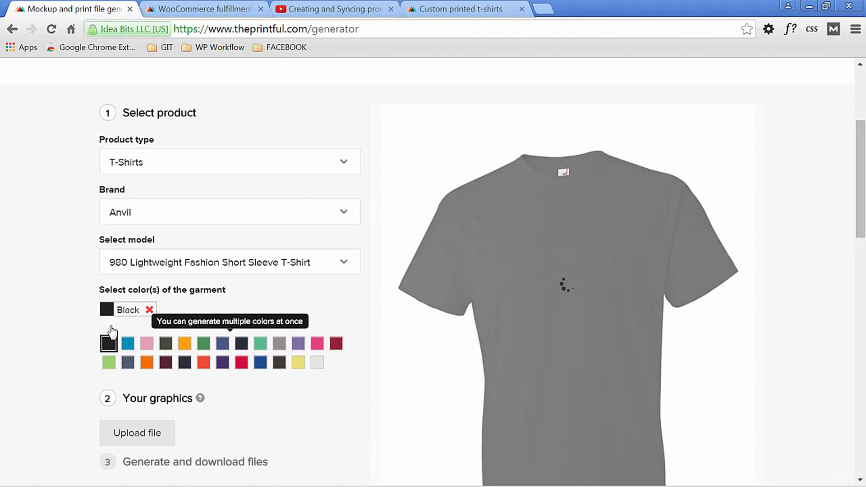
pyautogui.scroll(-1, 371, 417)
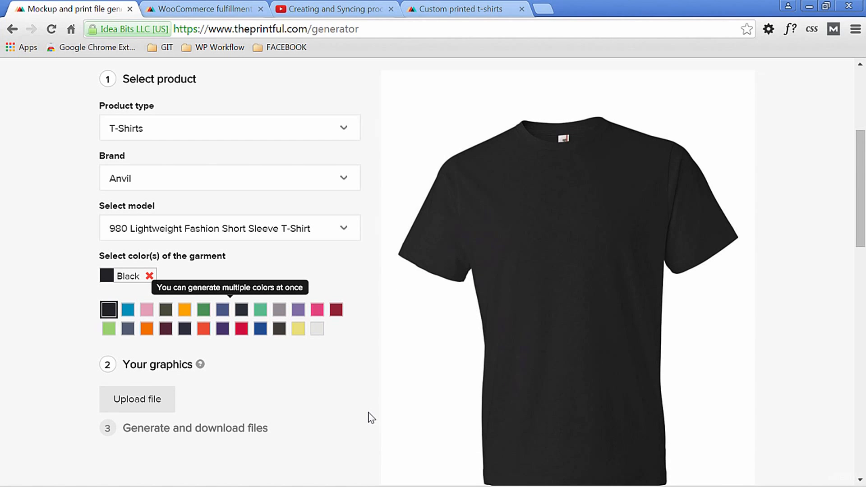
pyautogui.click(241, 331)
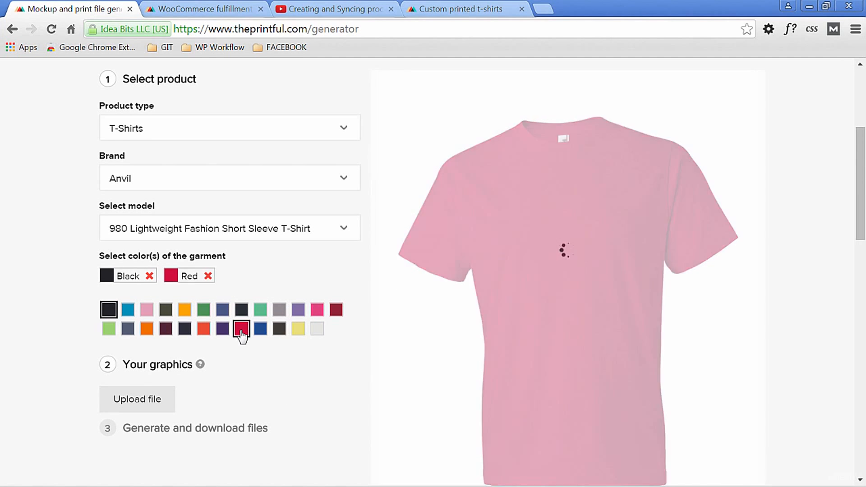
pyautogui.scroll(-1, 474, 388)
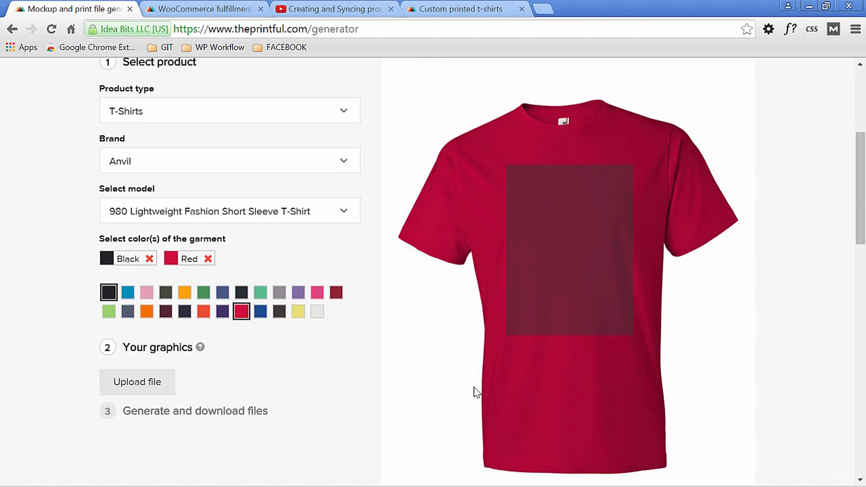
pyautogui.scroll(-1, 477, 393)
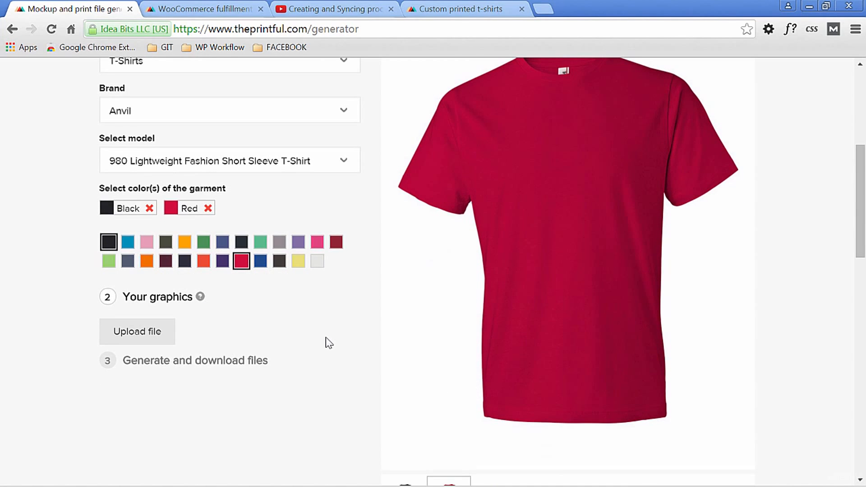
# - Upload TSHIRT-template-12x16-white.png as the graphic and preview it on the black shirt
pyautogui.scroll(-1, 329, 342)
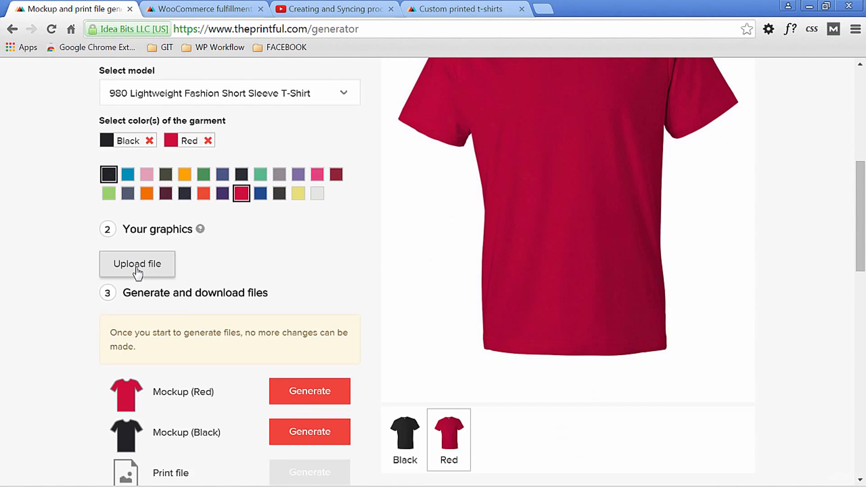
pyautogui.click(136, 267)
pyautogui.click(374, 228)
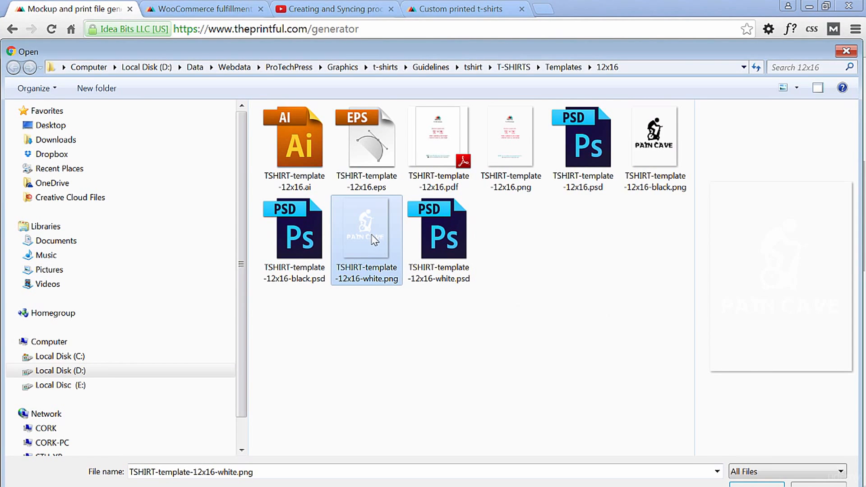
pyautogui.click(757, 484)
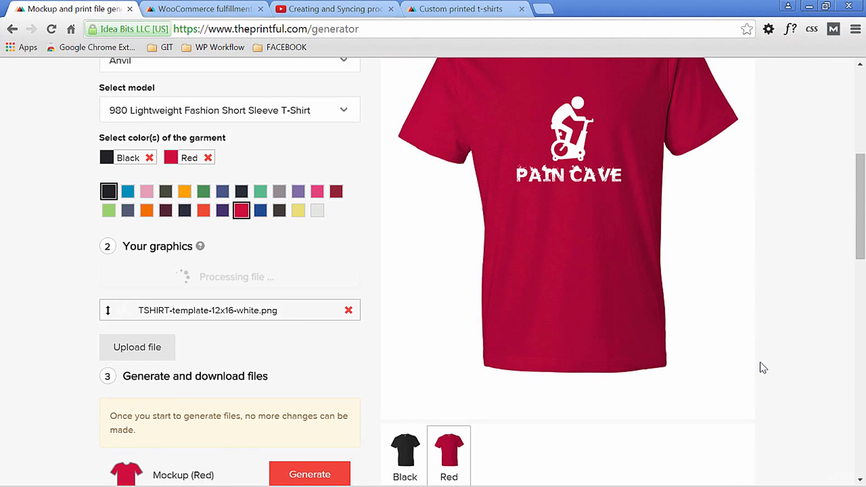
pyautogui.click(423, 467)
pyautogui.scroll(-5, 705, 400)
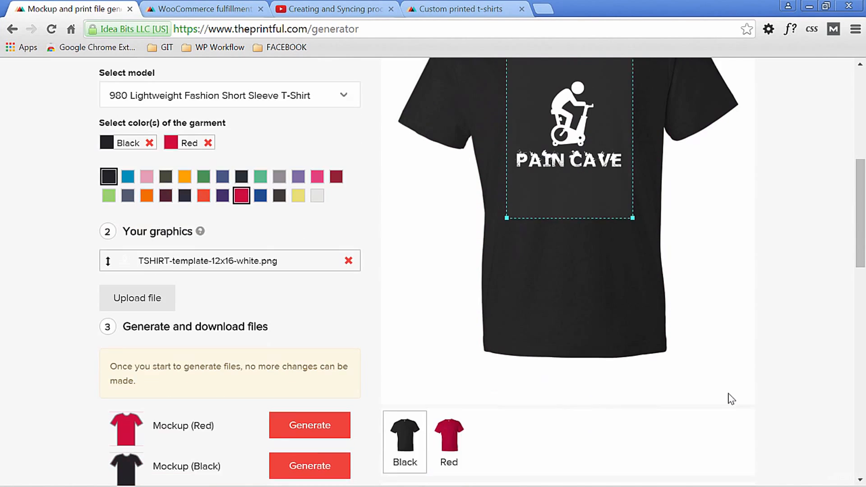
# - Save the white-graphic design to the "Print files" library and start a new design
pyautogui.scroll(-1, 737, 447)
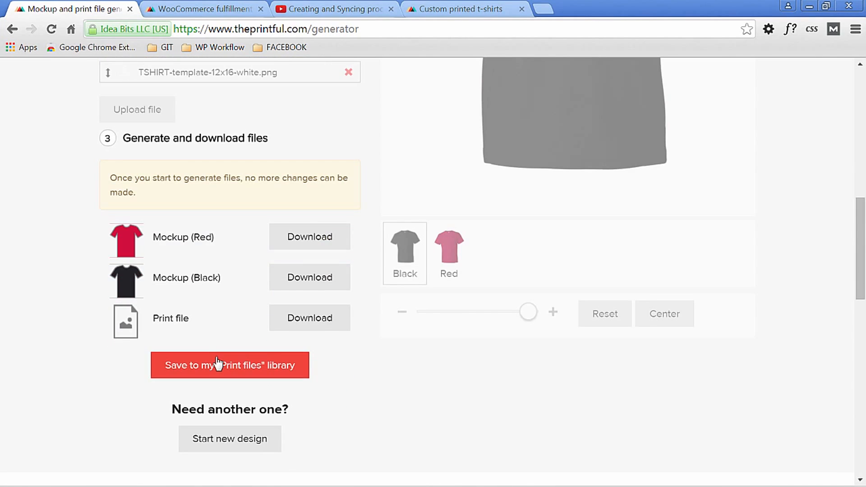
pyautogui.click(244, 357)
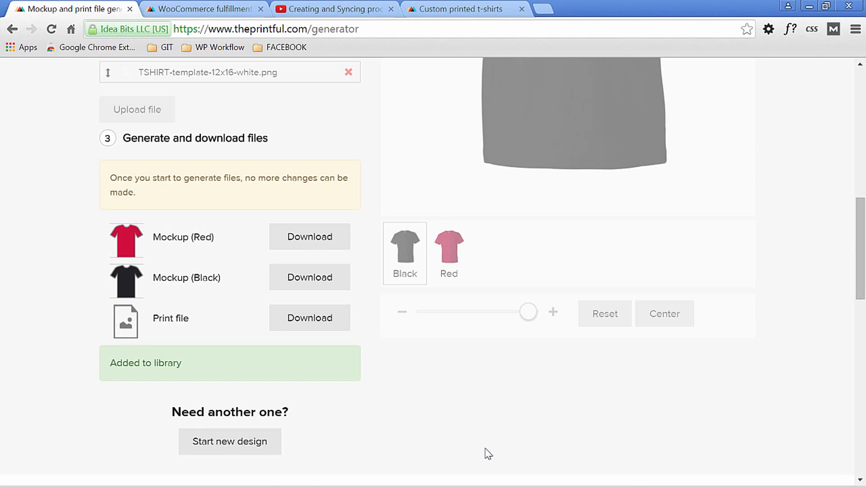
pyautogui.click(251, 442)
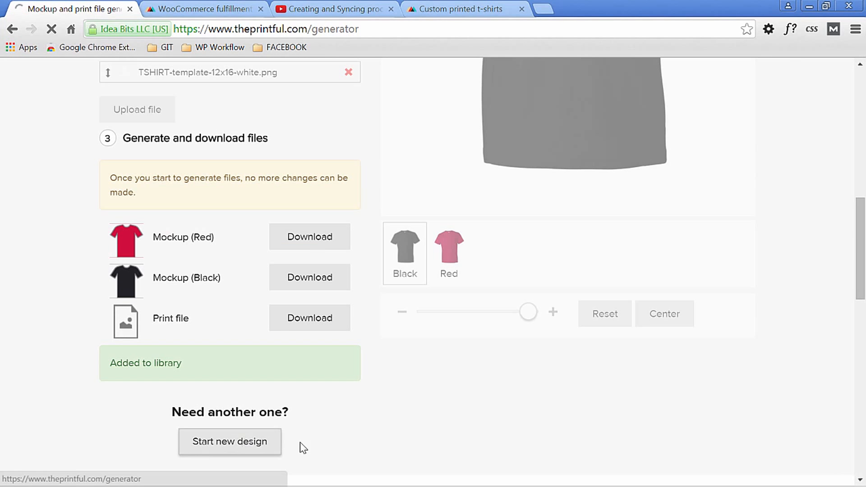
# - Set up the new design with T-Shirts, Anvil, the 980 Lightweight Fashion Short Sleeve T-Shirt model and the White garment color
pyautogui.moveTo(864, 162); pyautogui.dragTo(864, 208)
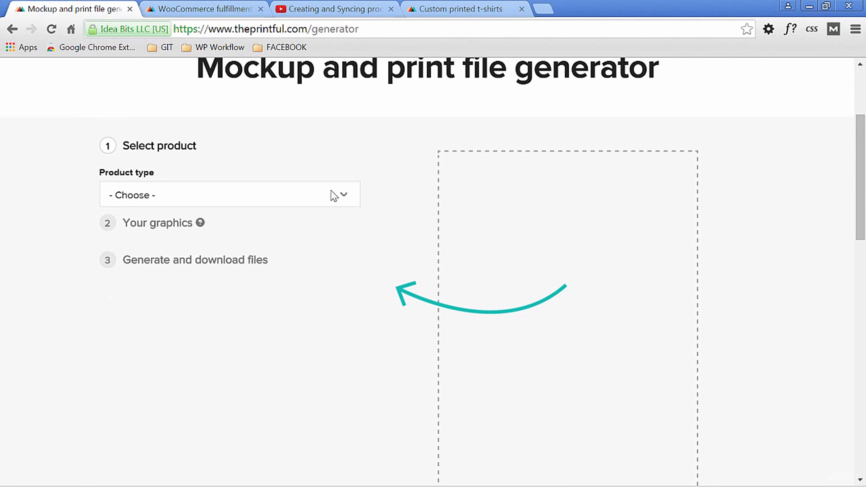
pyautogui.click(345, 196)
pyautogui.click(344, 239)
pyautogui.click(344, 244)
pyautogui.click(296, 302)
pyautogui.scroll(-2, 316, 270)
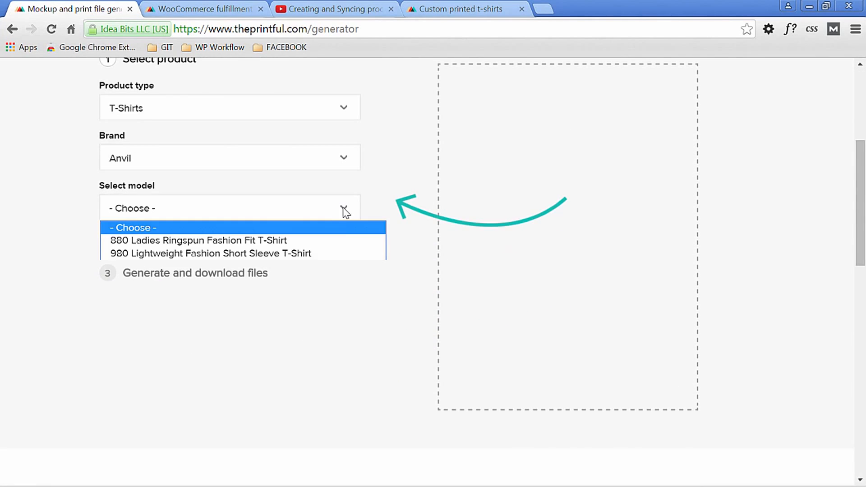
pyautogui.click(344, 210)
pyautogui.click(325, 242)
pyautogui.click(317, 294)
# - Upload TSHIRT-template-12x16-black.png as the graphic for the white shirt
pyautogui.scroll(-1, 427, 418)
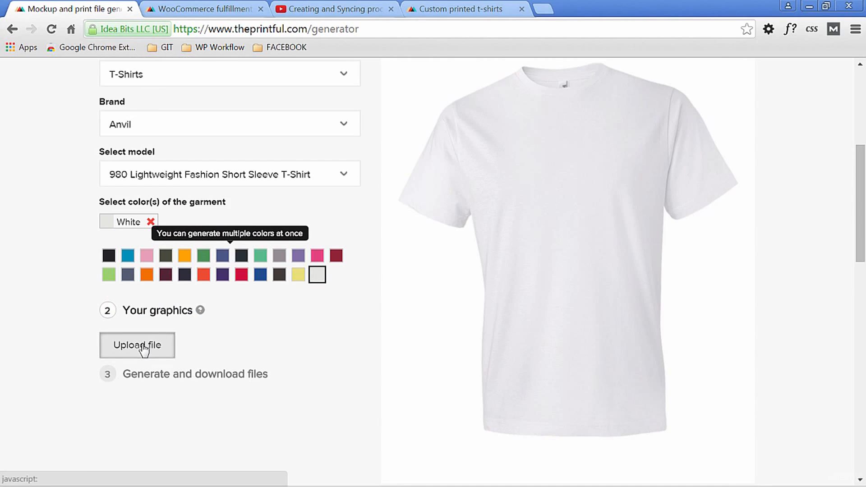
pyautogui.click(139, 344)
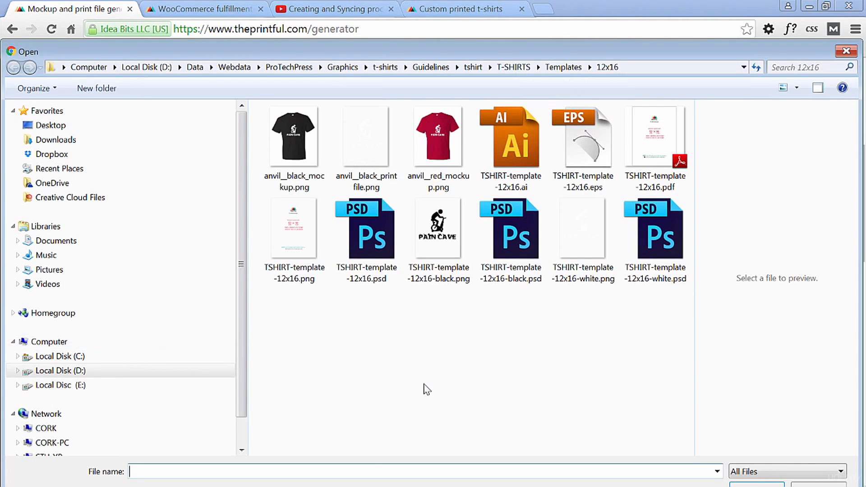
pyautogui.click(437, 233)
pyautogui.press('Return')
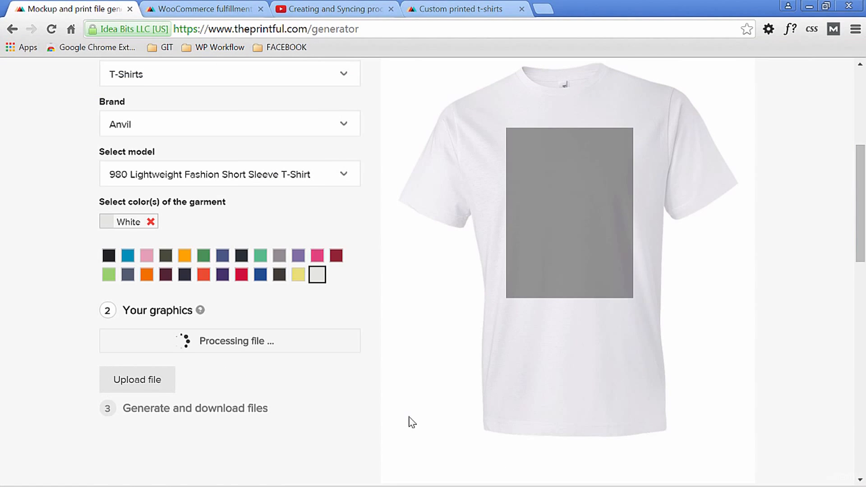
pyautogui.scroll(-1, 491, 415)
pyautogui.click(183, 367)
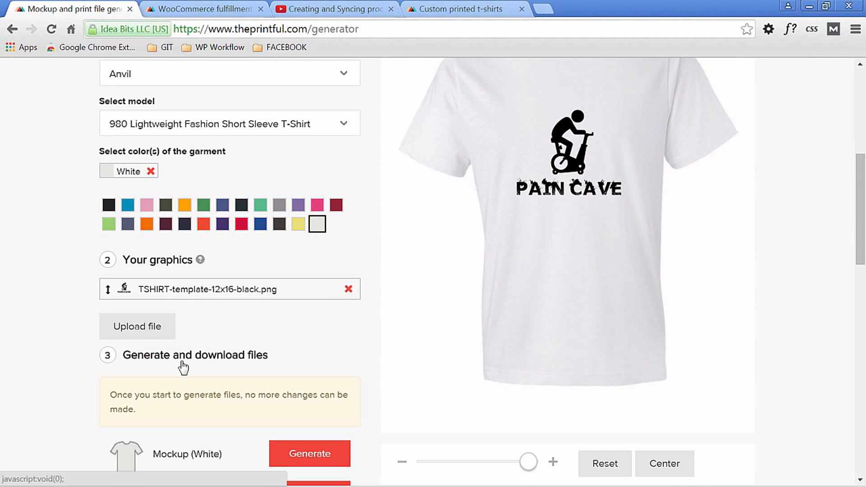
# - Generate and download both the white shirt mockup and its print file
pyautogui.scroll(-3, 387, 385)
pyautogui.scroll(2, 416, 435)
pyautogui.scroll(-3, 410, 416)
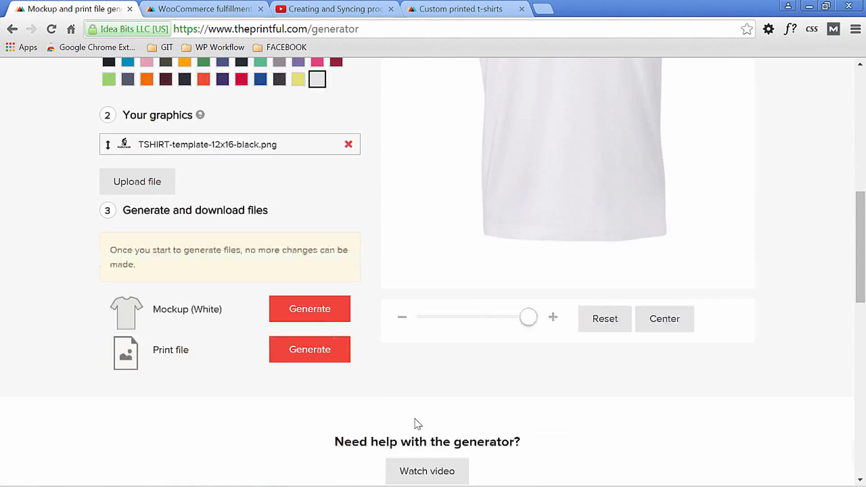
pyautogui.click(319, 312)
pyautogui.scroll(-1, 352, 307)
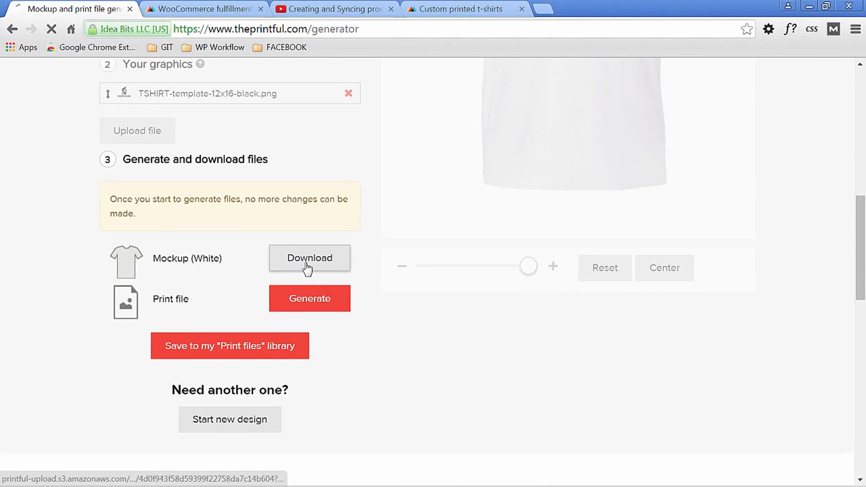
pyautogui.click(308, 259)
pyautogui.press('Return')
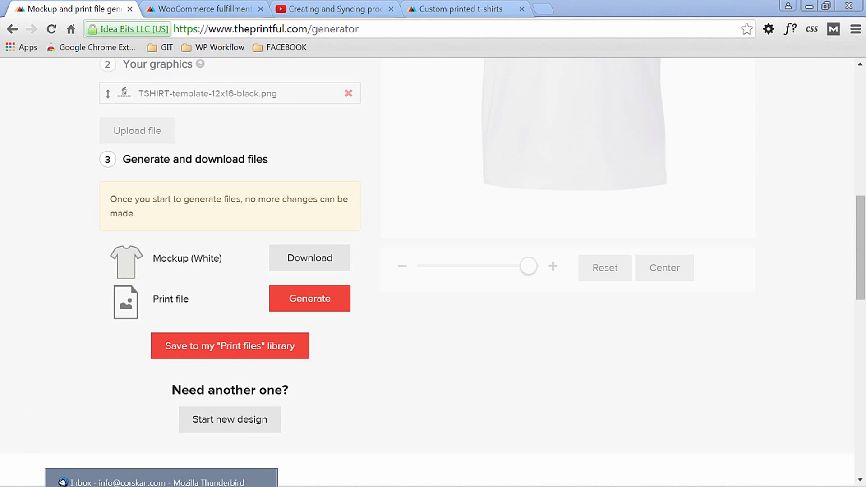
pyautogui.click(316, 300)
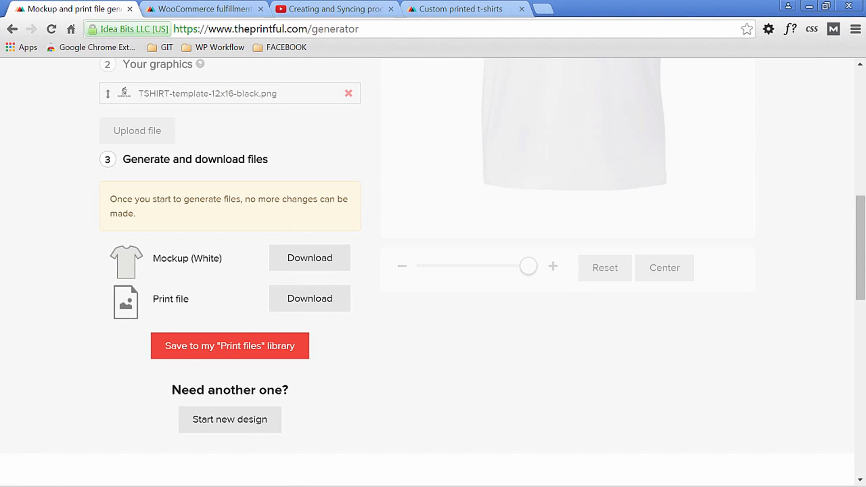
pyautogui.click(336, 306)
pyautogui.press('Return')
# - Save the black-graphic design to the "Print files" library
pyautogui.click(211, 352)
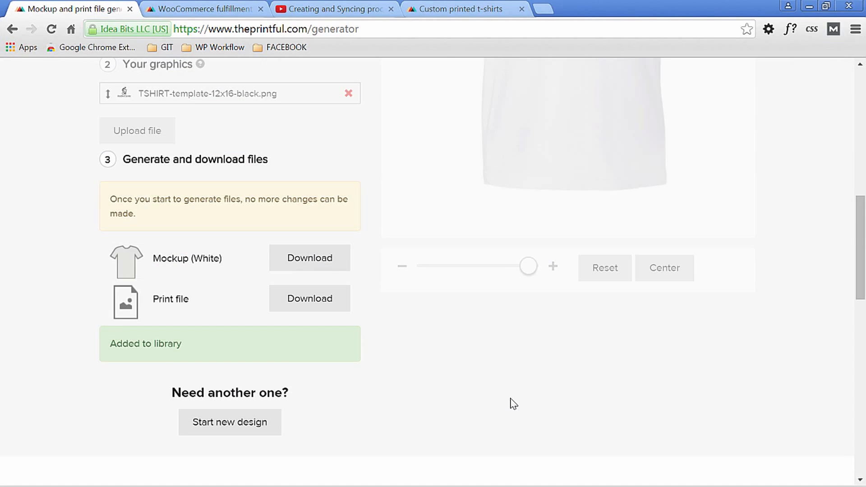
pyautogui.scroll(-2, 551, 427)
pyautogui.scroll(5, 551, 428)
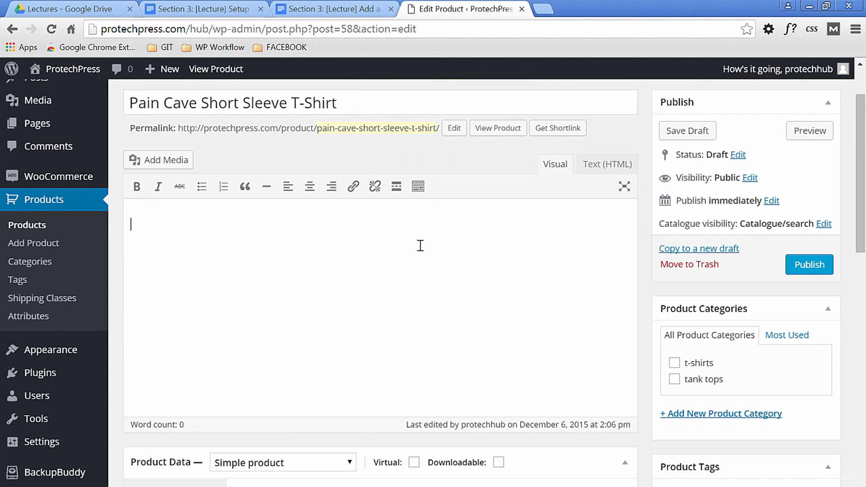
# - Paste "980 Lightweight Fashion Short Sleeve T-Shirt" as the Pain Cave product's description and assign it to the t-shirts category
pyautogui.write('980 Lightweight Fashion Short Sleeve T-Shirt')
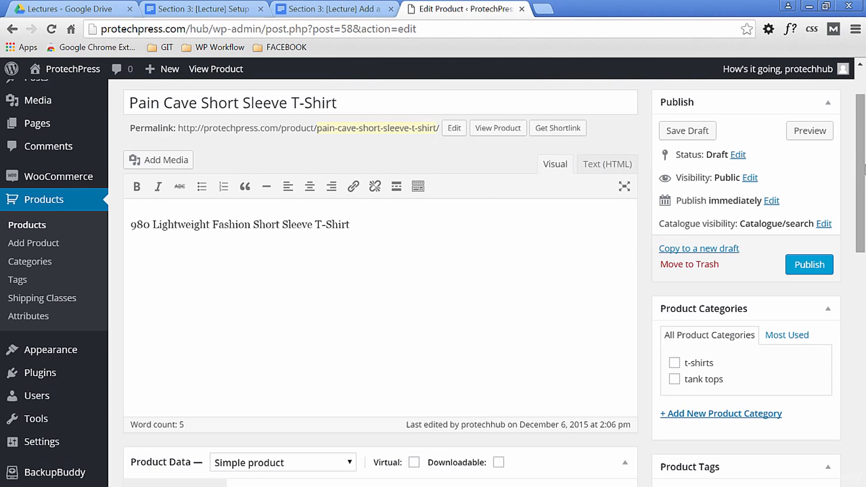
pyautogui.scroll(-2, 863, 165)
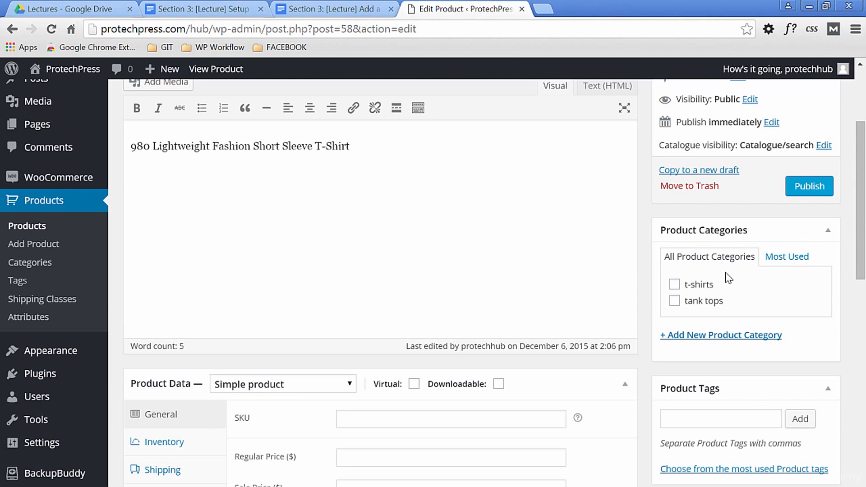
pyautogui.click(675, 284)
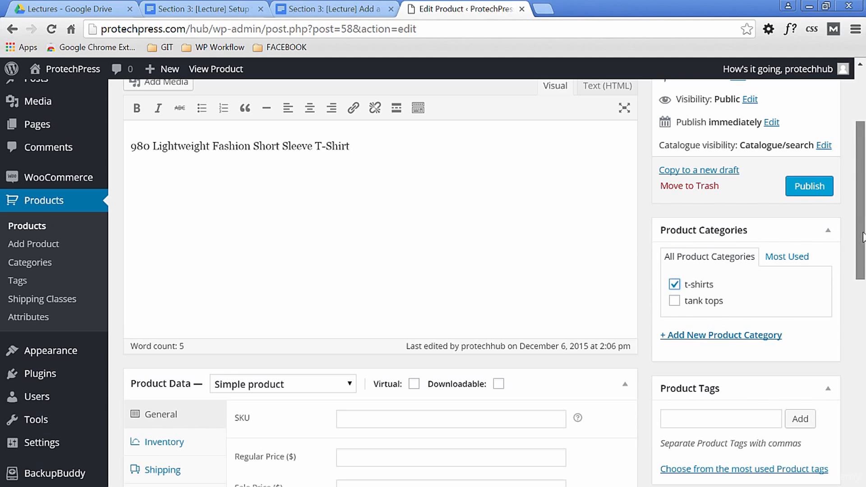
# - Make the Pain Cave shirt a variable product and set its SKU to pain-cave
pyautogui.scroll(-4, 863, 237)
pyautogui.click(280, 233)
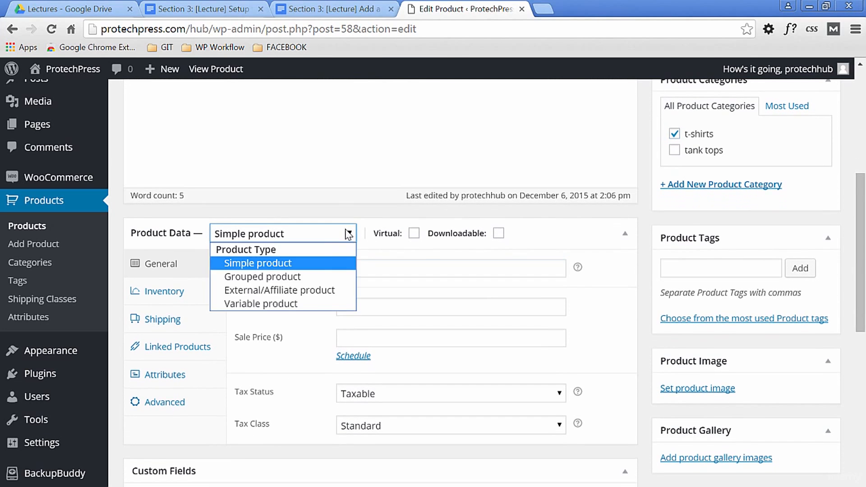
pyautogui.click(309, 301)
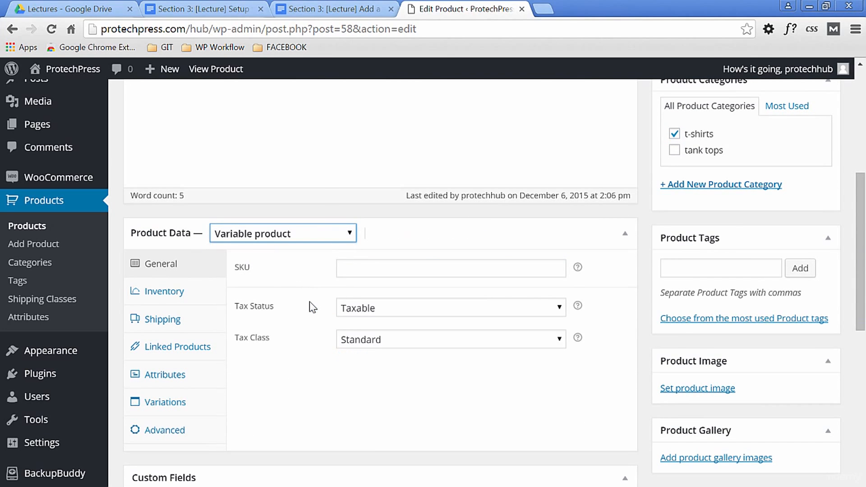
pyautogui.click(375, 270)
pyautogui.write('pain-cave')
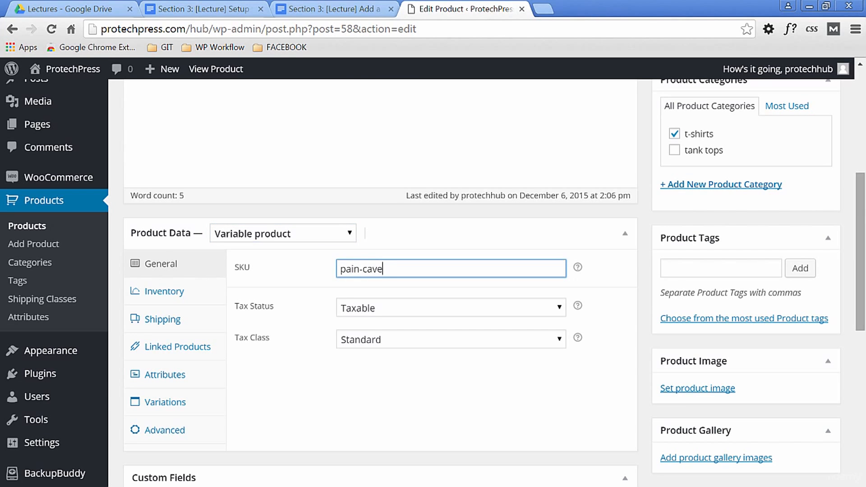
# - Upload anvil__black_mockup.png from the 12x16 templates folder and set it as the product image
pyautogui.moveTo(862, 204); pyautogui.dragTo(861, 110)
pyautogui.scroll(-7, 860, 109)
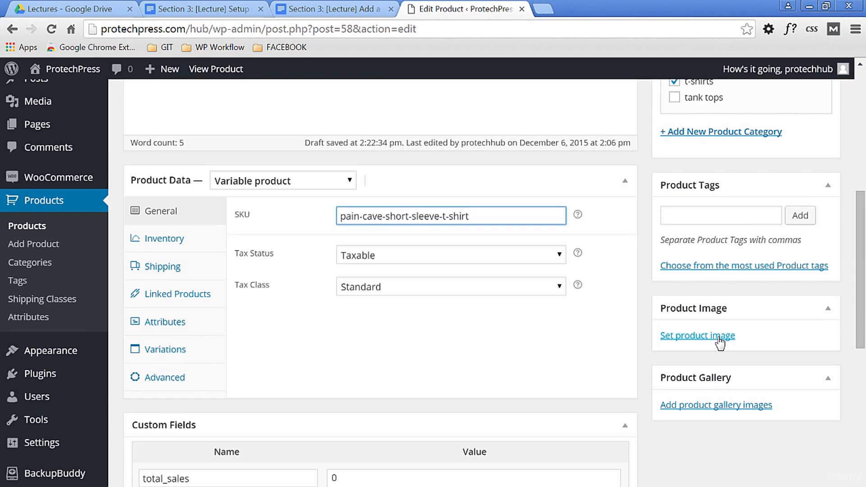
pyautogui.click(718, 338)
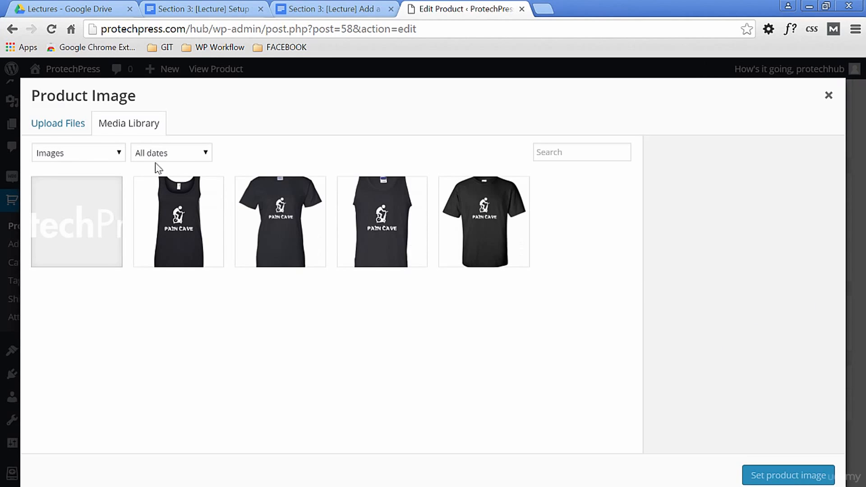
pyautogui.click(56, 131)
pyautogui.click(424, 310)
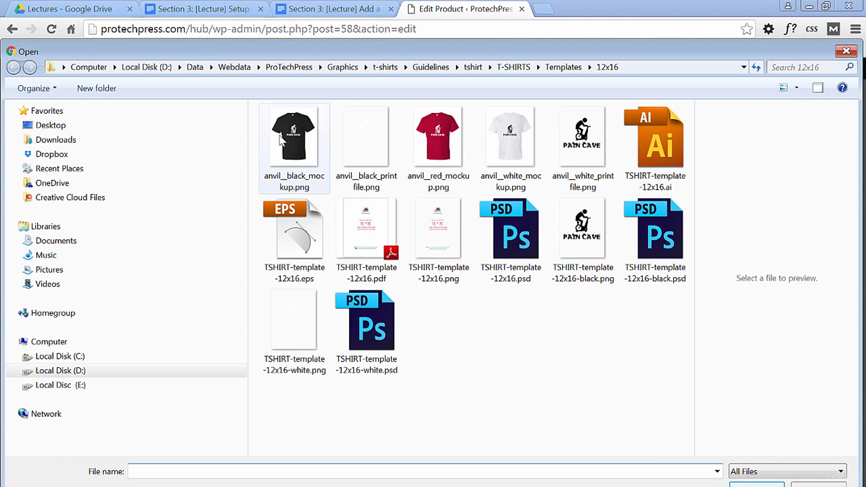
pyautogui.click(325, 163)
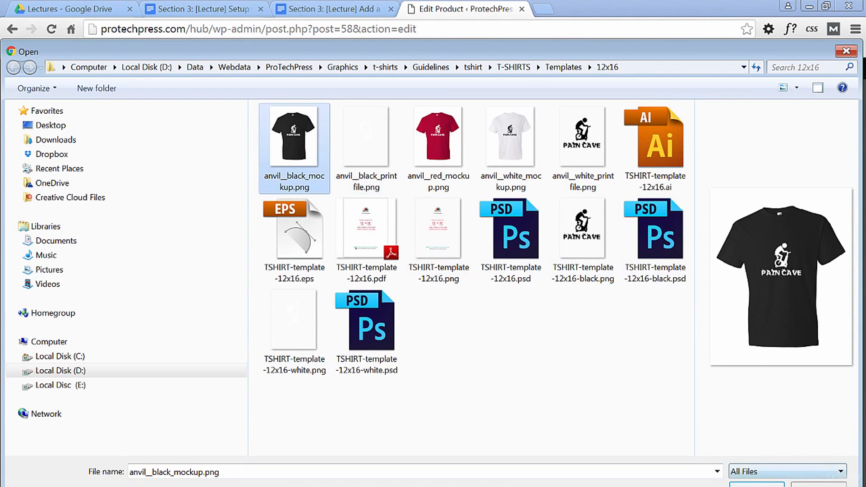
pyautogui.click(757, 485)
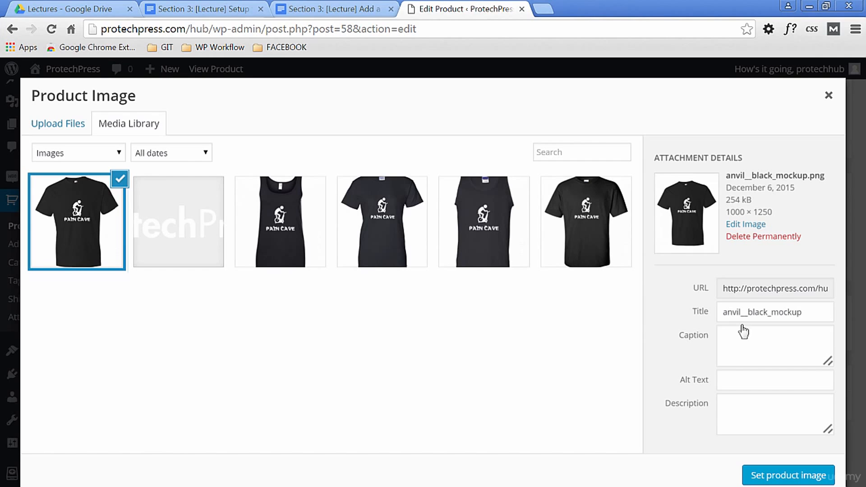
pyautogui.moveTo(808, 311); pyautogui.dragTo(686, 323)
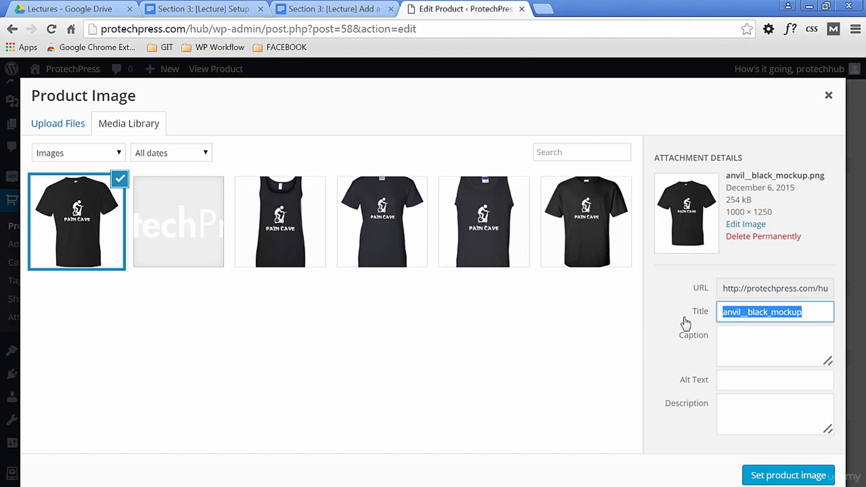
pyautogui.write('An')
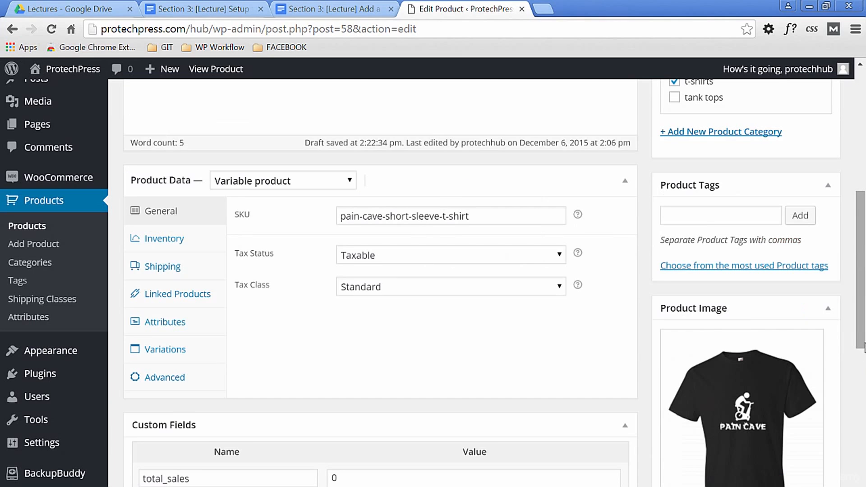
pyautogui.moveTo(864, 335); pyautogui.dragTo(864, 339)
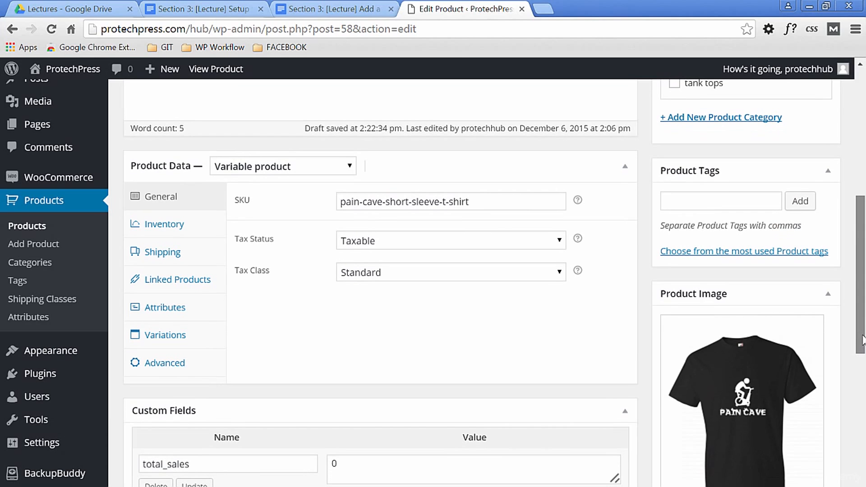
pyautogui.scroll(-2, 754, 382)
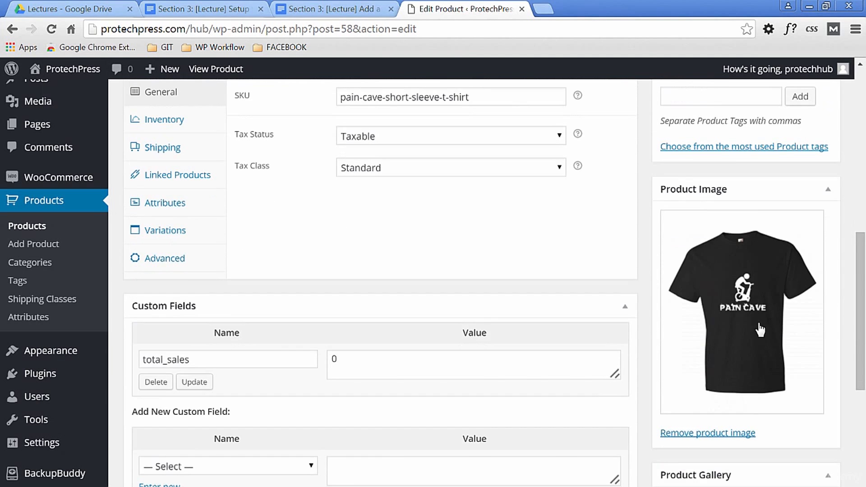
# - Remove the black shirt product image and upload anvil__red_mockup.png as its replacement
pyautogui.click(707, 434)
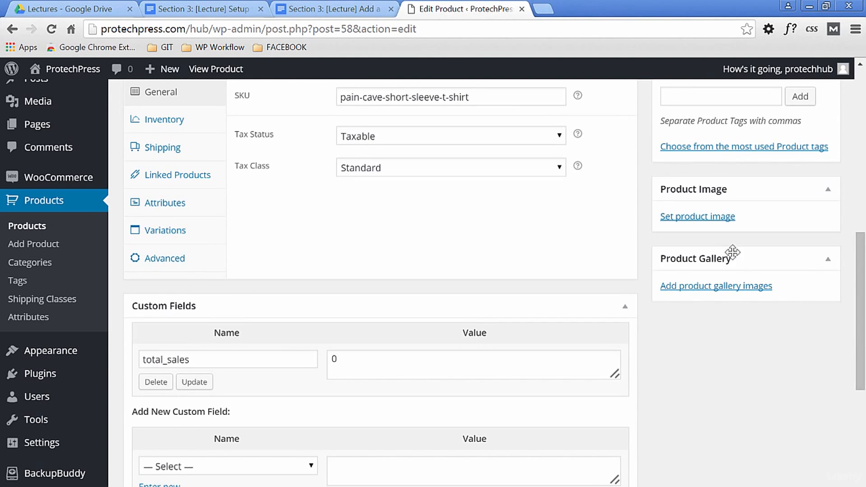
pyautogui.click(706, 218)
pyautogui.click(72, 124)
pyautogui.click(428, 302)
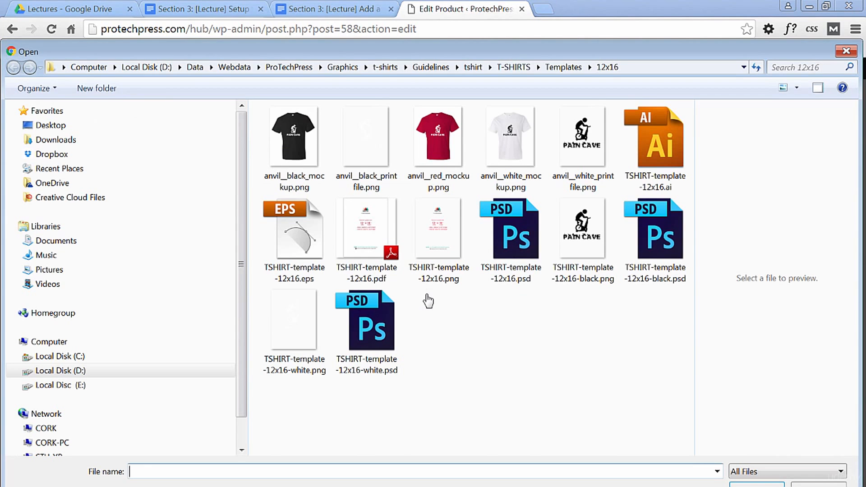
pyautogui.click(443, 140)
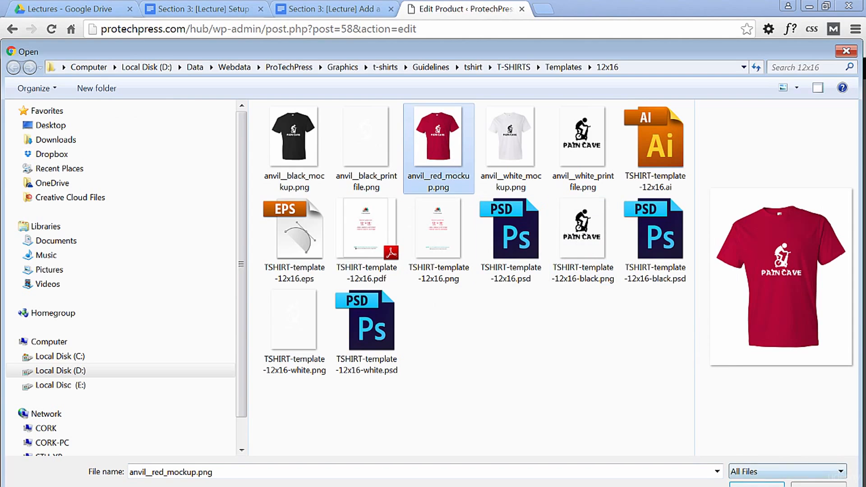
pyautogui.click(757, 485)
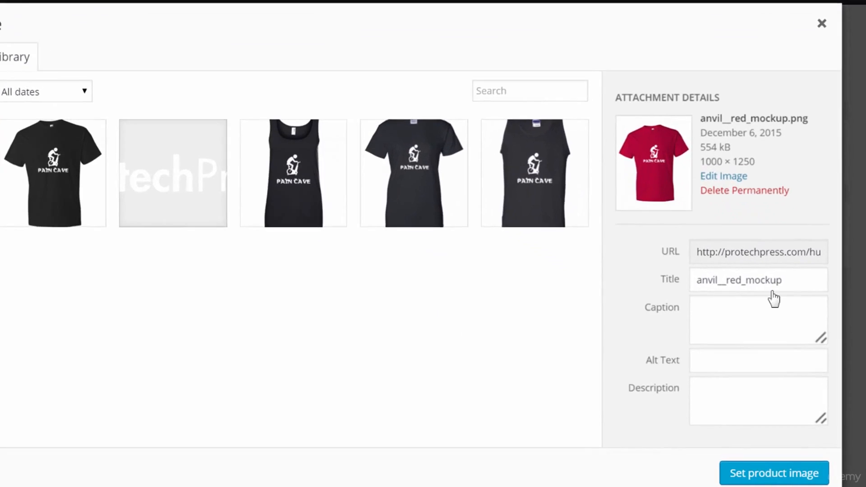
# - Enter "Anvil Red T-Shirt" as the red mockup's title, alt text and description, and set it as the product image
pyautogui.moveTo(788, 280); pyautogui.dragTo(668, 290)
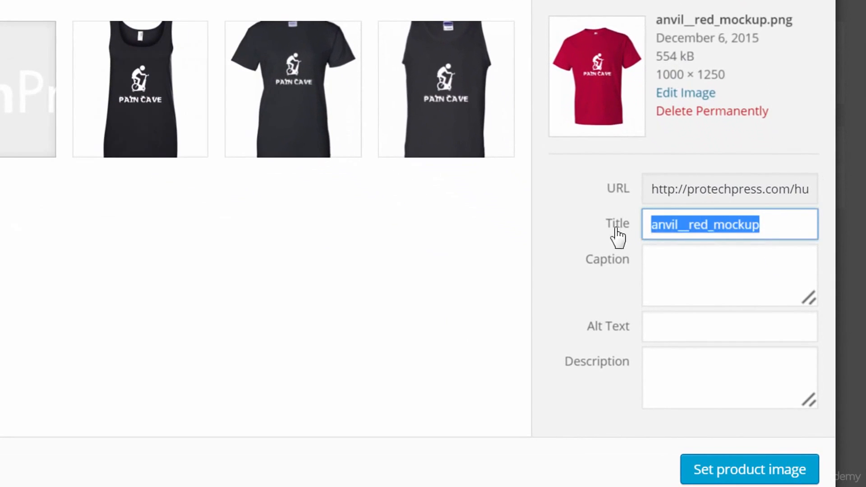
pyautogui.write('Anvil Red T-Shirt')
pyautogui.moveTo(778, 224); pyautogui.dragTo(625, 231)
pyautogui.hotkey('ctrl', 'c')
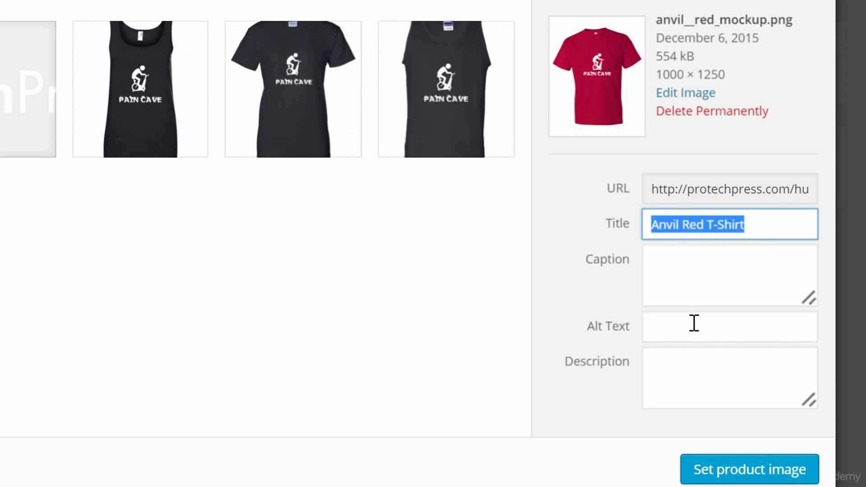
pyautogui.click(692, 323)
pyautogui.hotkey('ctrl', 'v')
pyautogui.click(697, 365)
pyautogui.hotkey('ctrl', 'v')
pyautogui.click(743, 471)
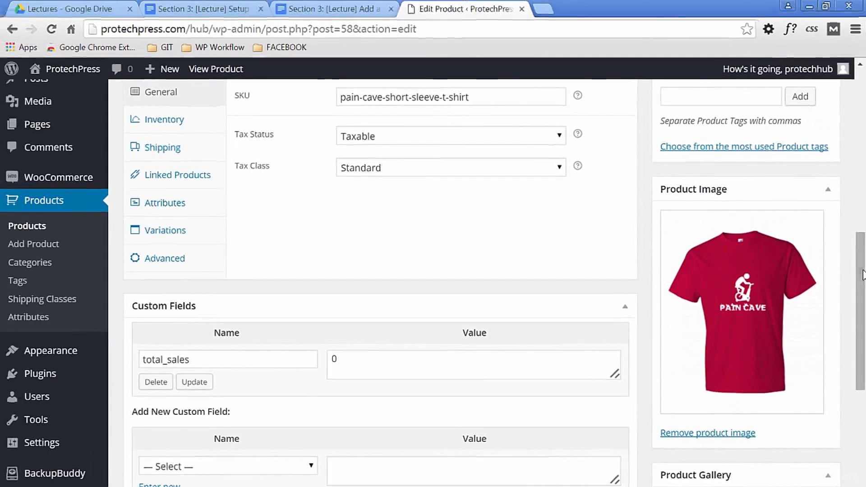
# - Publish the Pain Cave Short Sleeve T-Shirt, check its storefront page, and return to editing the product
pyautogui.moveTo(861, 176); pyautogui.dragTo(865, 118)
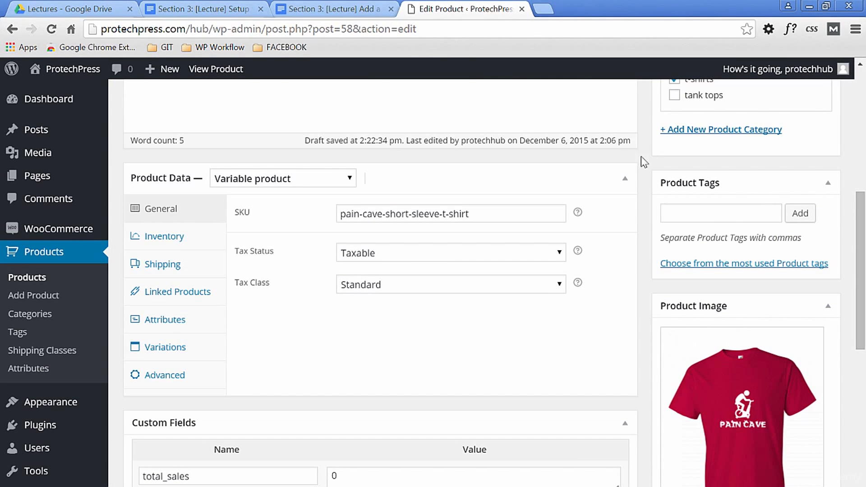
pyautogui.moveTo(860, 271); pyautogui.dragTo(861, 154)
pyautogui.click(808, 321)
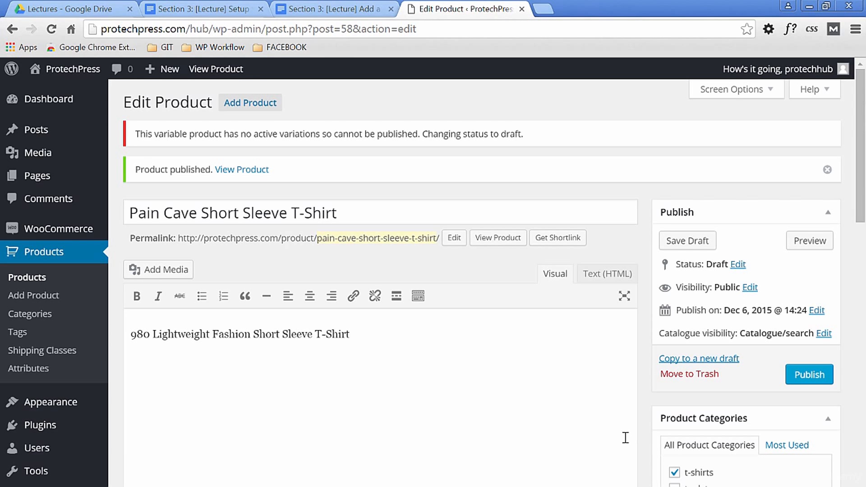
pyautogui.click(242, 171)
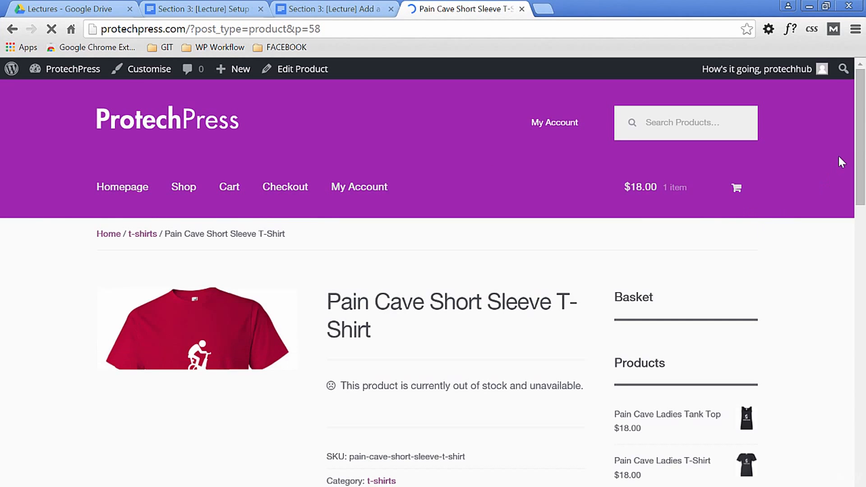
pyautogui.scroll(-4, 842, 162)
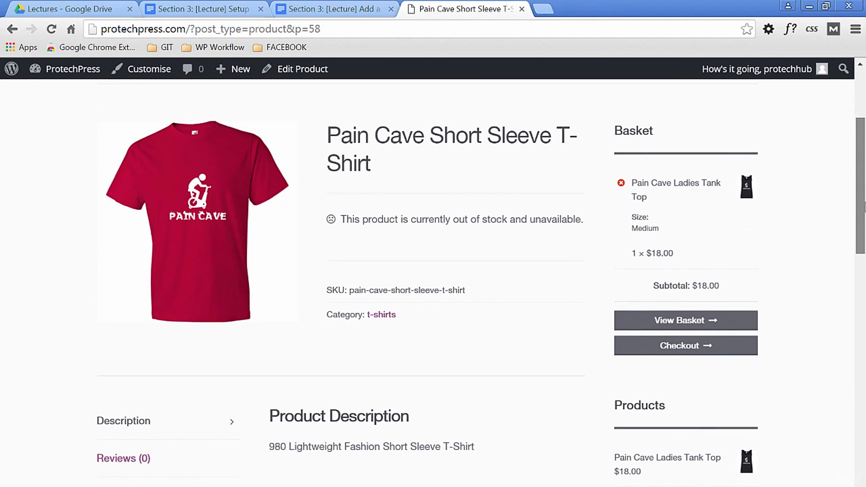
pyautogui.hotkey('alt', 'Left')
# - Add and save a custom Size attribute with values Small | Medium | Large | XL, used for variations
pyautogui.click(156, 295)
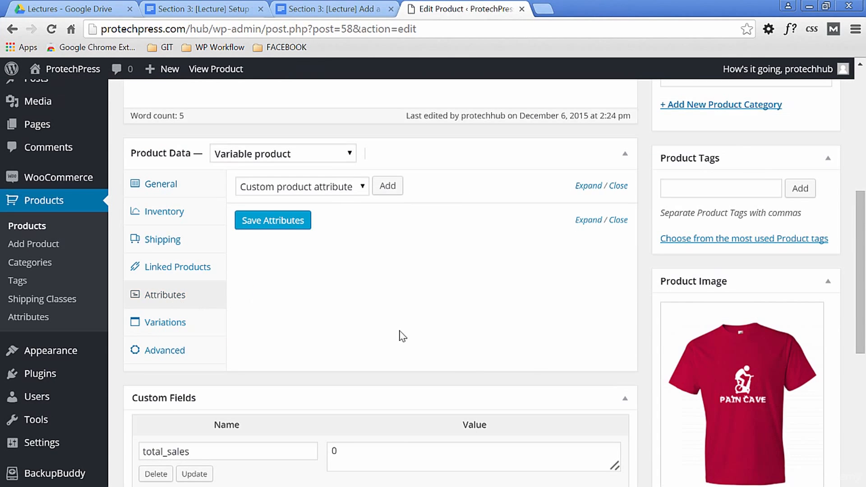
pyautogui.click(363, 188)
pyautogui.click(364, 190)
pyautogui.click(387, 186)
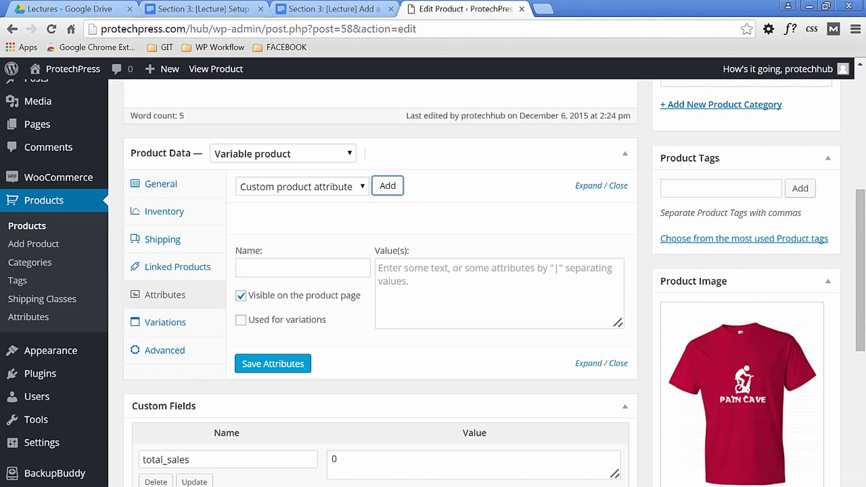
pyautogui.click(293, 267)
pyautogui.write('Size')
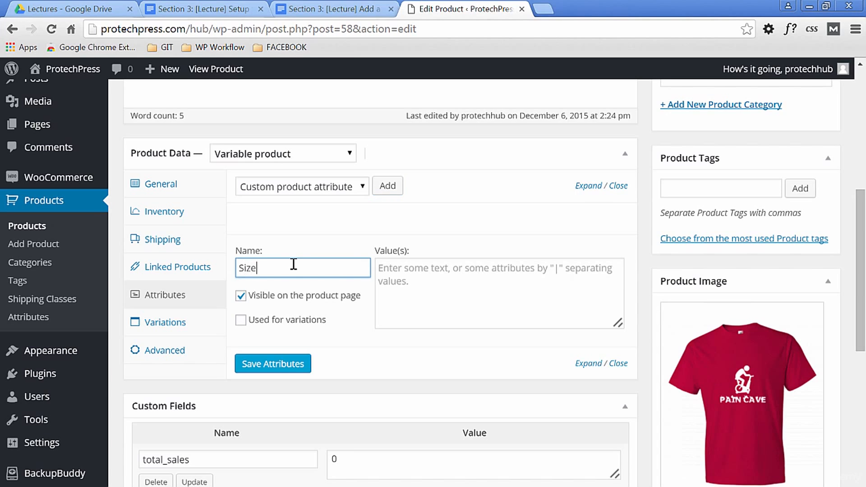
pyautogui.press('Tab')
pyautogui.write('Small')
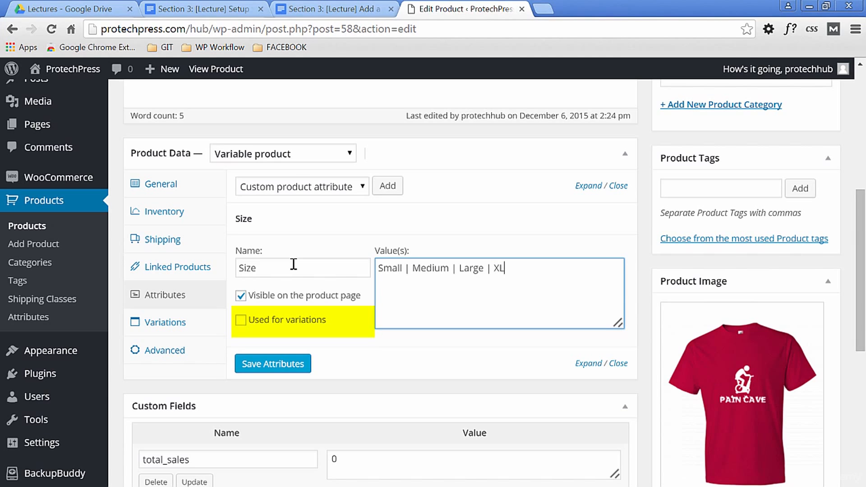
pyautogui.click(240, 320)
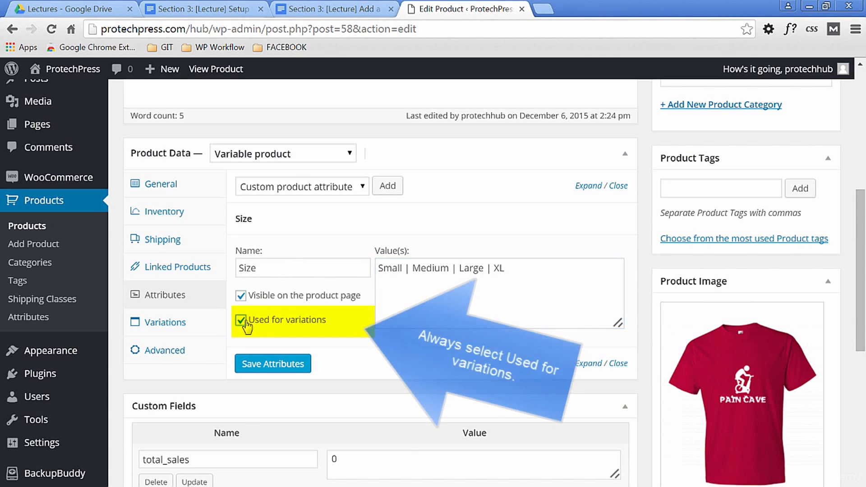
pyautogui.click(273, 366)
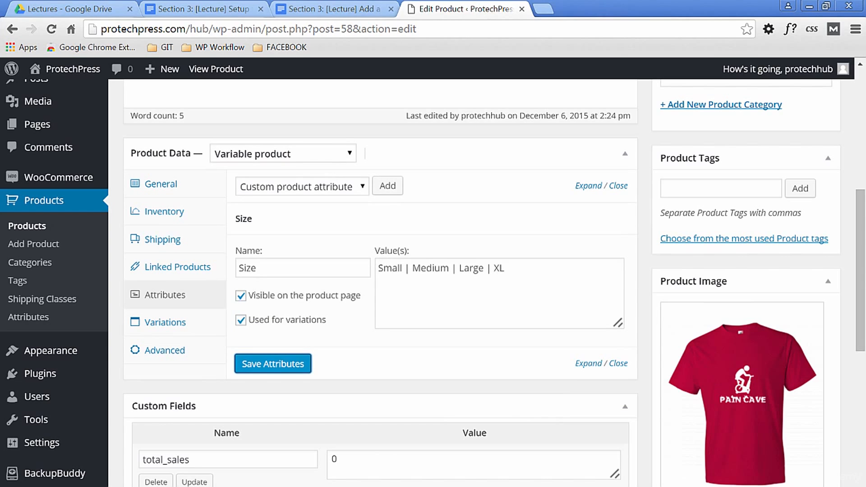
# - Add and save a custom Color attribute with values Red | White | Black, used for variations
pyautogui.click(387, 186)
pyautogui.scroll(-2, 495, 307)
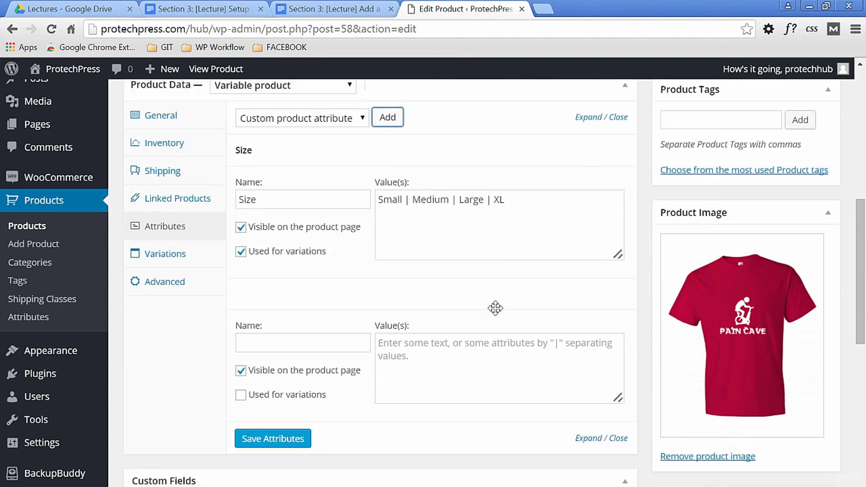
pyautogui.click(318, 330)
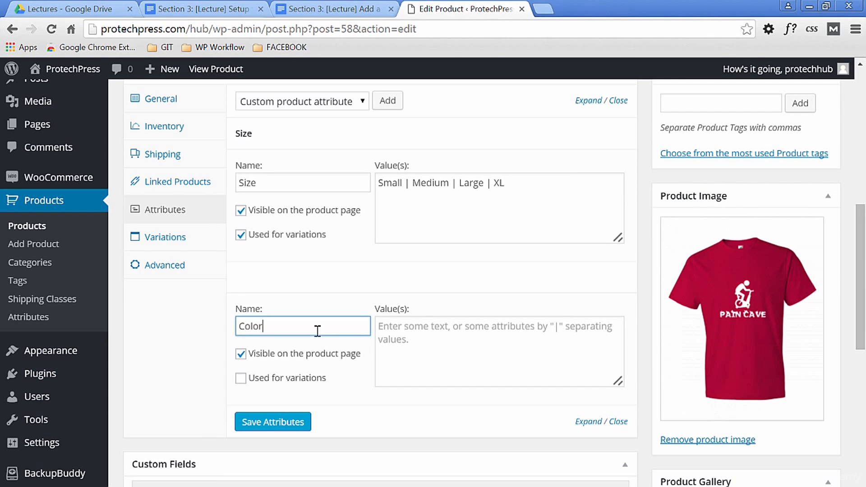
pyautogui.write('Color')
pyautogui.click(440, 332)
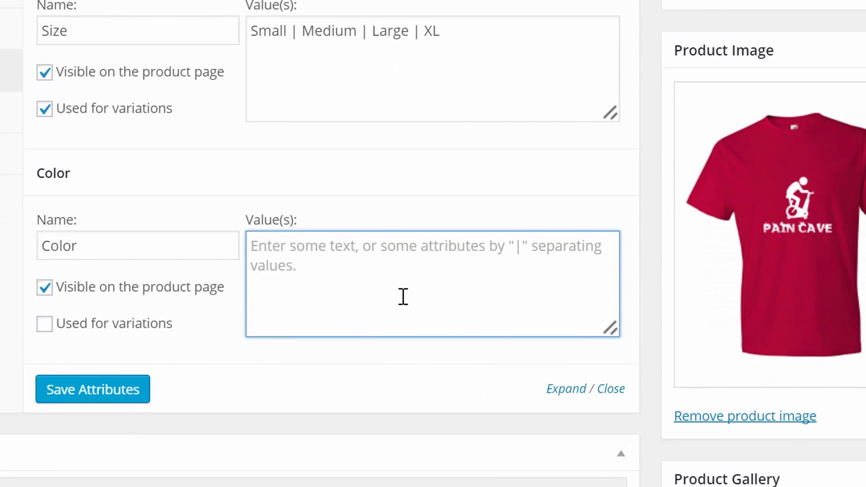
pyautogui.write('Red | White')
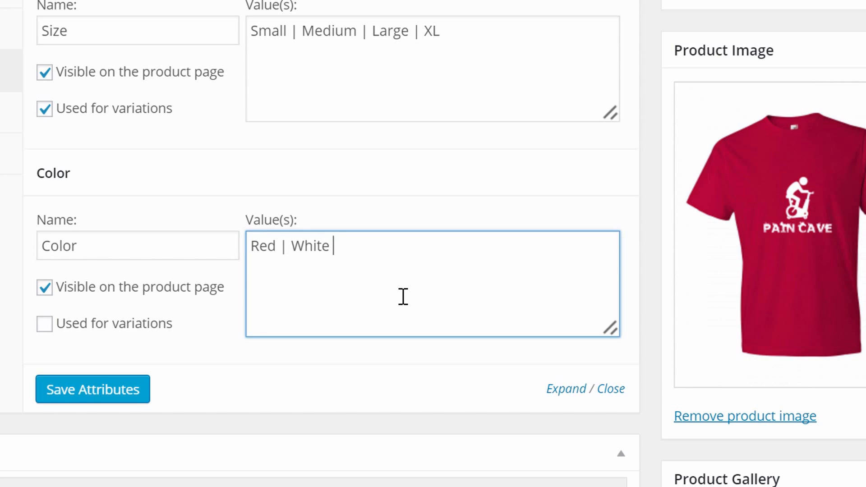
pyautogui.write(' | Bla')
pyautogui.write('c')
pyautogui.press('BackSpace')
pyautogui.write('lack')
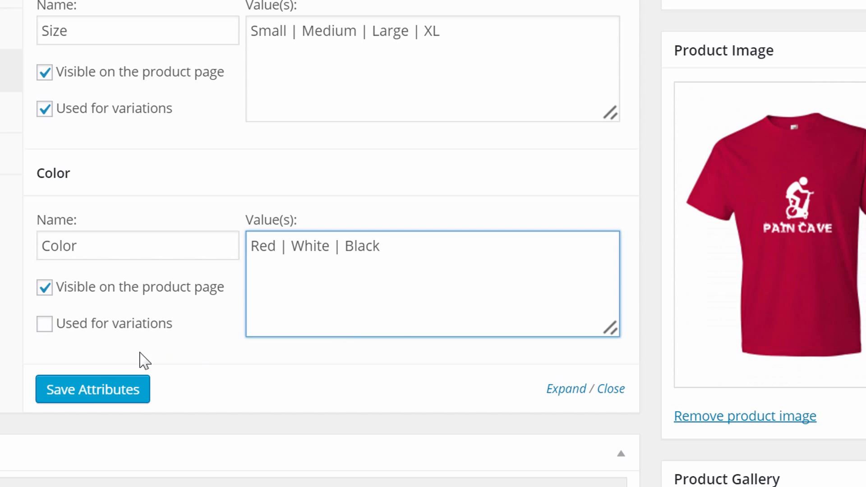
pyautogui.click(44, 324)
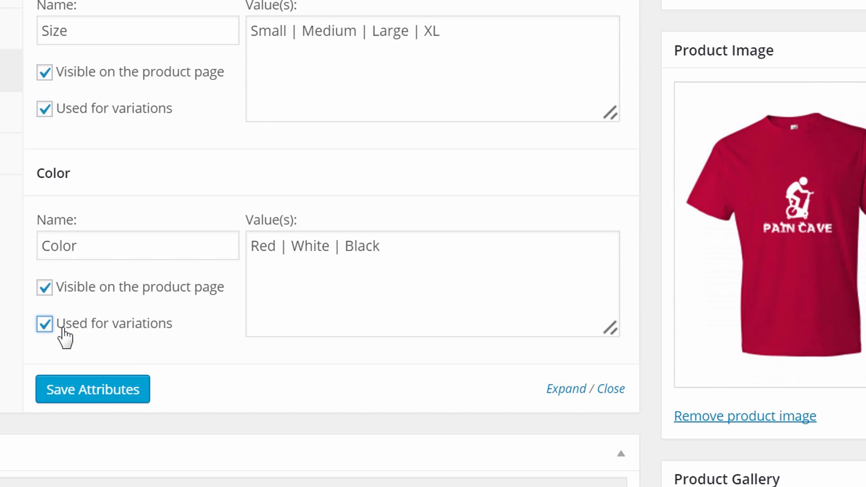
pyautogui.click(96, 390)
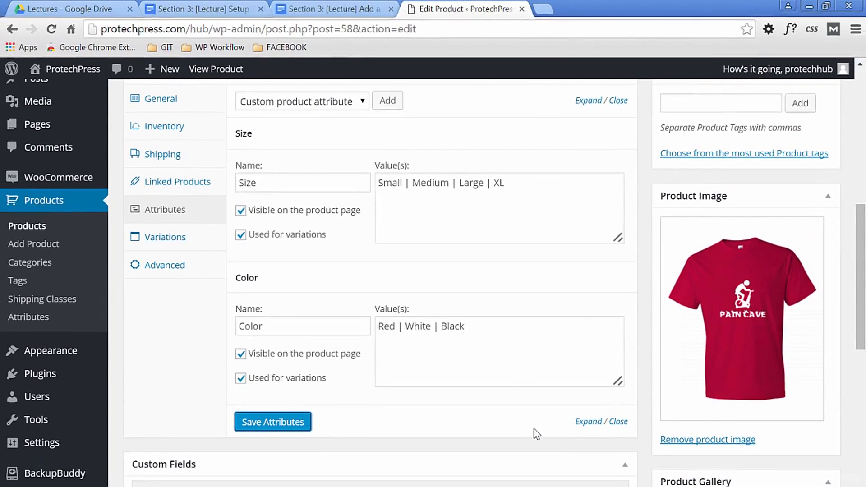
# - Create variations from all Size and Color attributes of the product and confirm the prompts
pyautogui.click(165, 237)
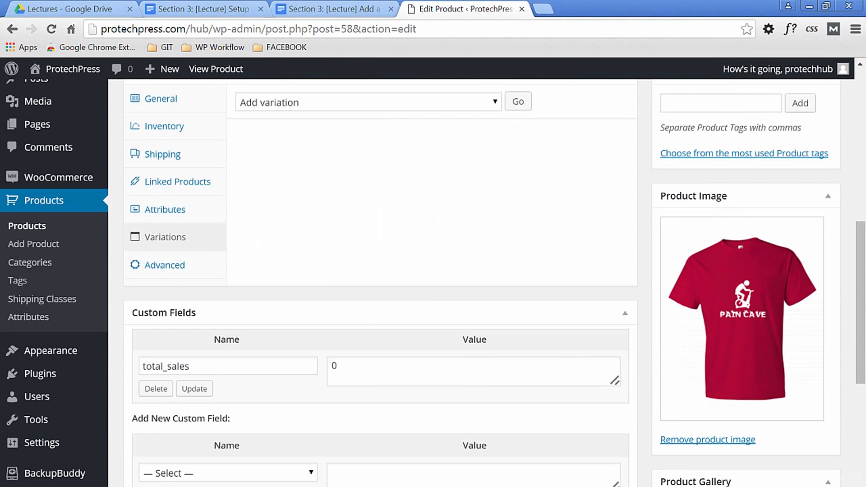
pyautogui.click(496, 99)
pyautogui.click(451, 131)
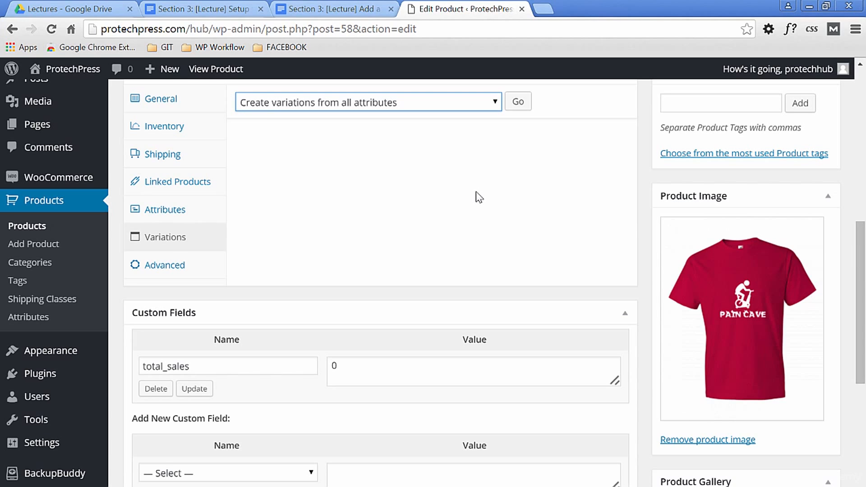
pyautogui.click(519, 101)
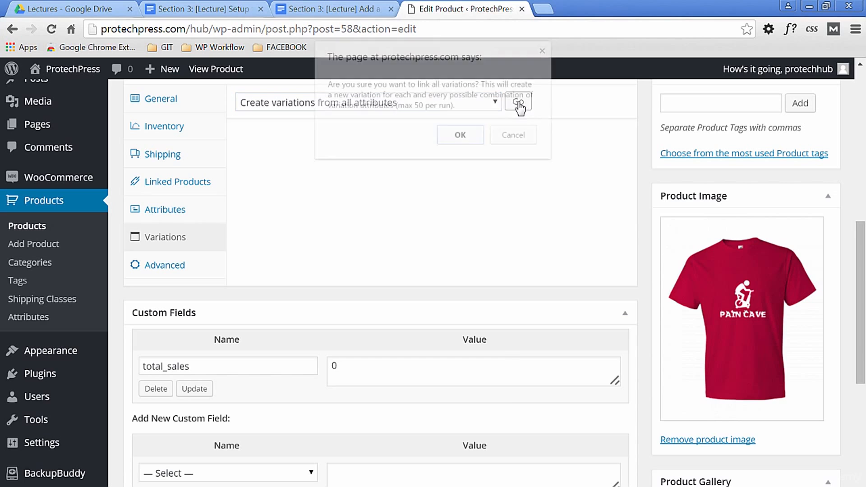
pyautogui.click(460, 135)
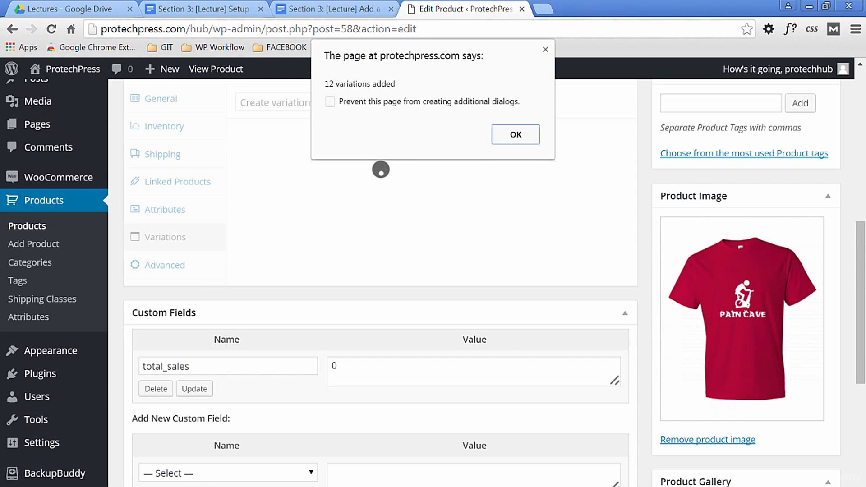
pyautogui.click(515, 135)
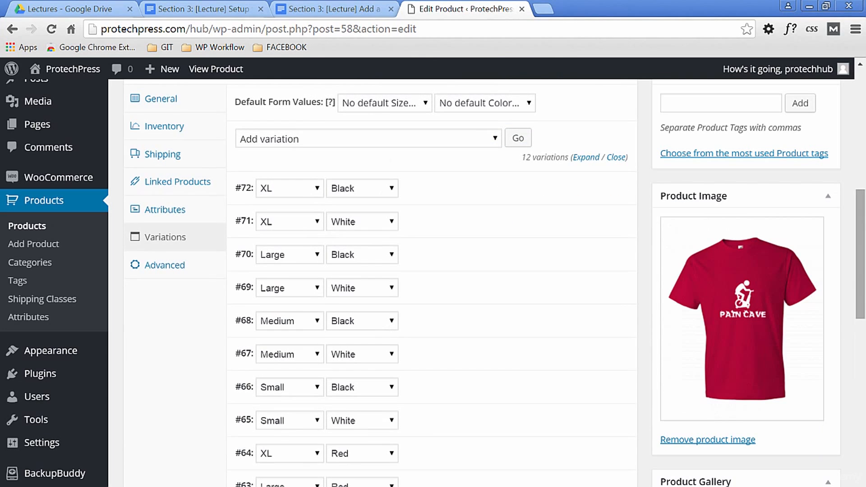
# - Set the regular price of all variations to 18 in one bulk action
pyautogui.moveTo(862, 224)
pyautogui.mouseDown()
pyautogui.moveTo(862, 116)
pyautogui.moveTo(862, 210)
pyautogui.mouseUp()
pyautogui.click(495, 195)
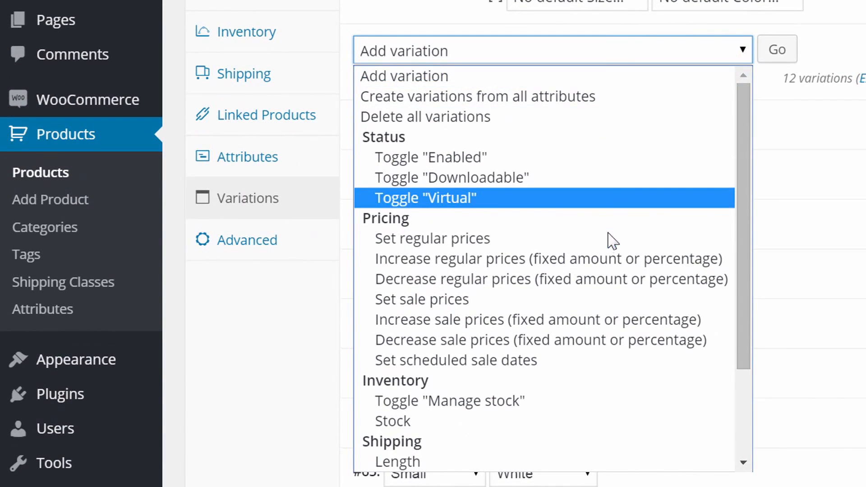
pyautogui.click(534, 269)
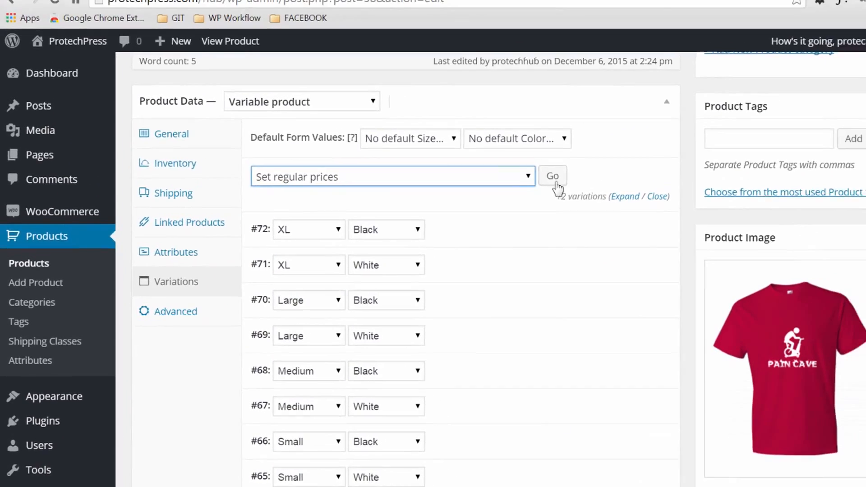
pyautogui.click(777, 48)
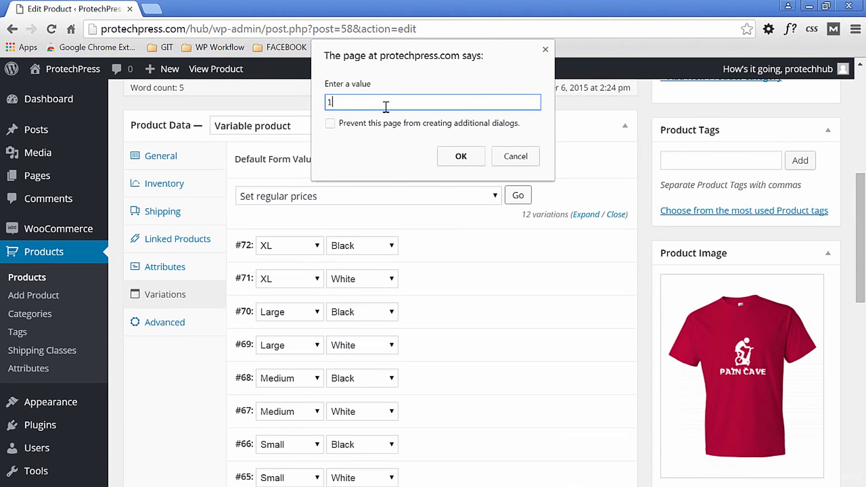
pyautogui.write('18')
pyautogui.press('Return')
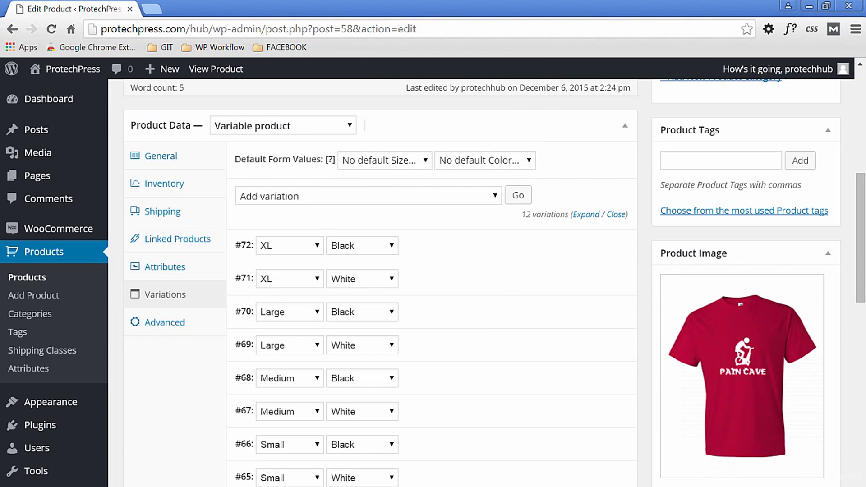
# - Expand the XL Black, XL White and Large Black variations and check their regular prices
pyautogui.click(458, 251)
pyautogui.scroll(-1, 586, 311)
pyautogui.scroll(-8, 596, 316)
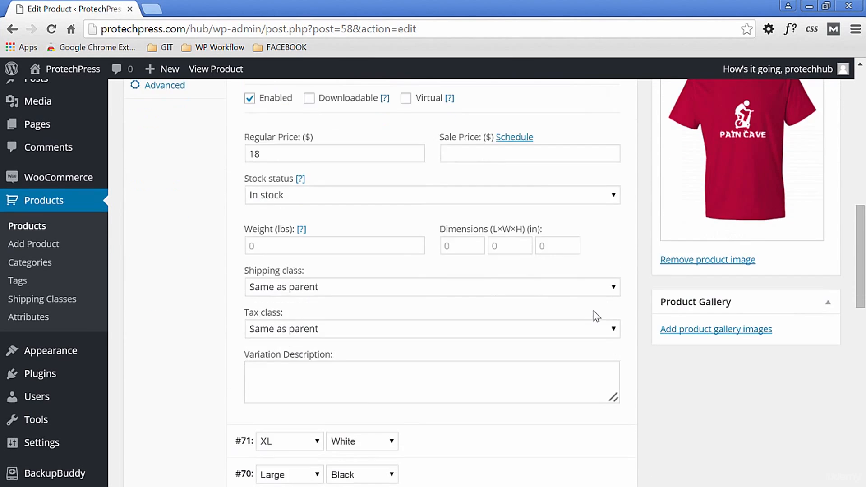
pyautogui.click(485, 271)
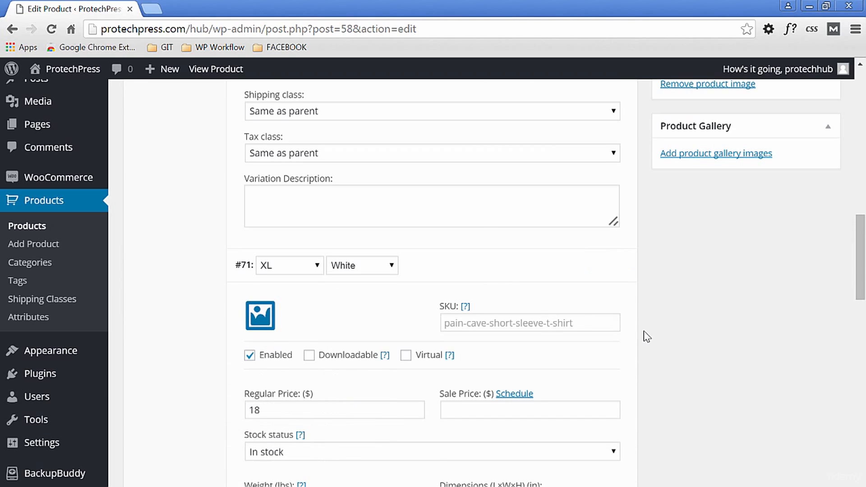
pyautogui.scroll(-4, 645, 336)
pyautogui.scroll(-7, 645, 337)
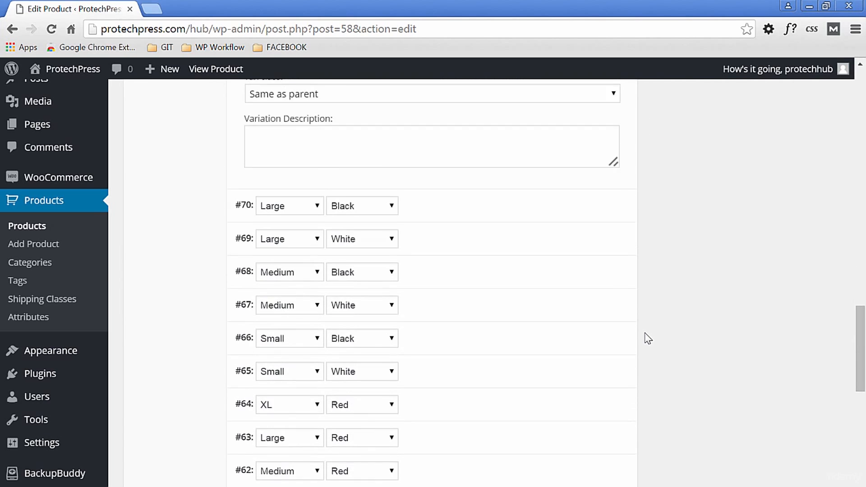
pyautogui.click(451, 182)
pyautogui.scroll(-3, 692, 311)
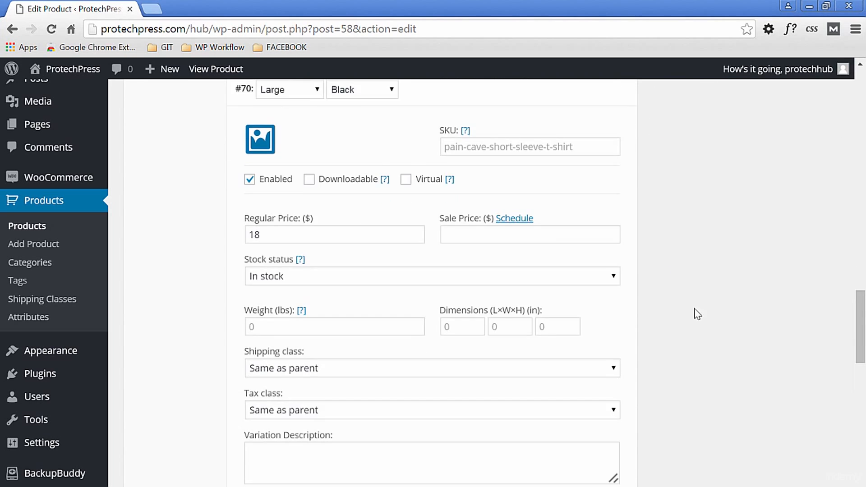
pyautogui.scroll(20, 694, 366)
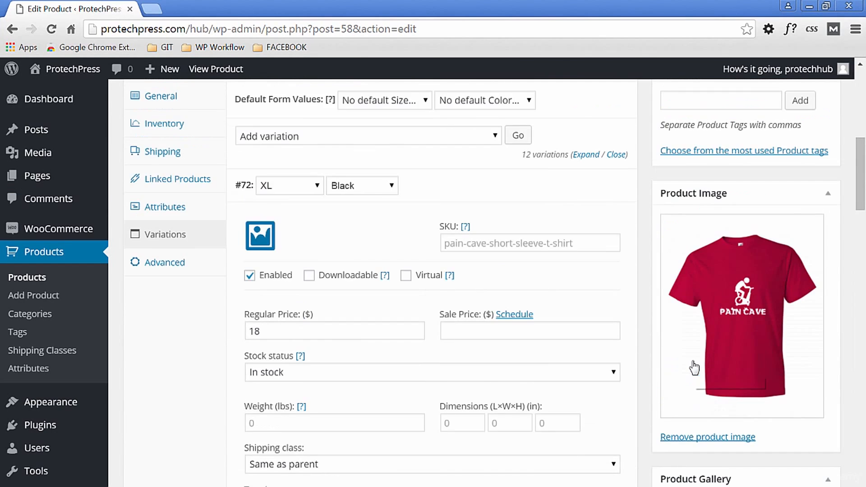
# - Set anvil__black_mockup.png from the media library as the XL Black variation's image and collapse that variation
pyautogui.scroll(-3, 693, 363)
pyautogui.scroll(-2, 758, 357)
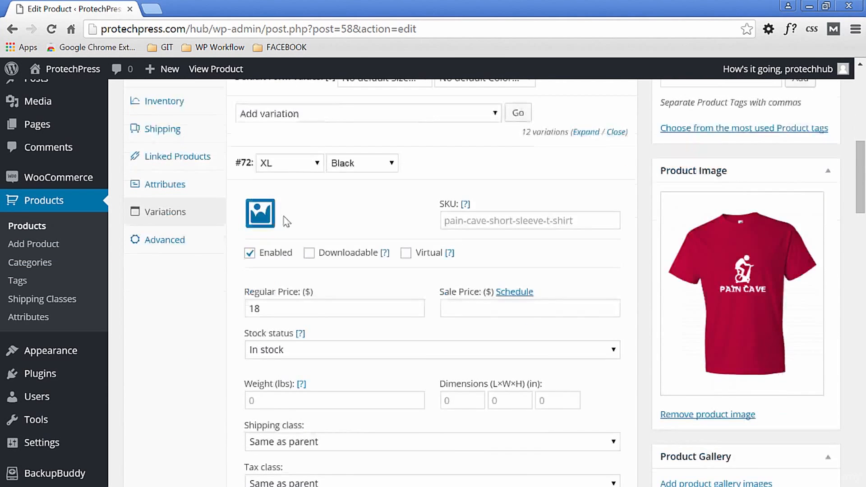
pyautogui.click(259, 215)
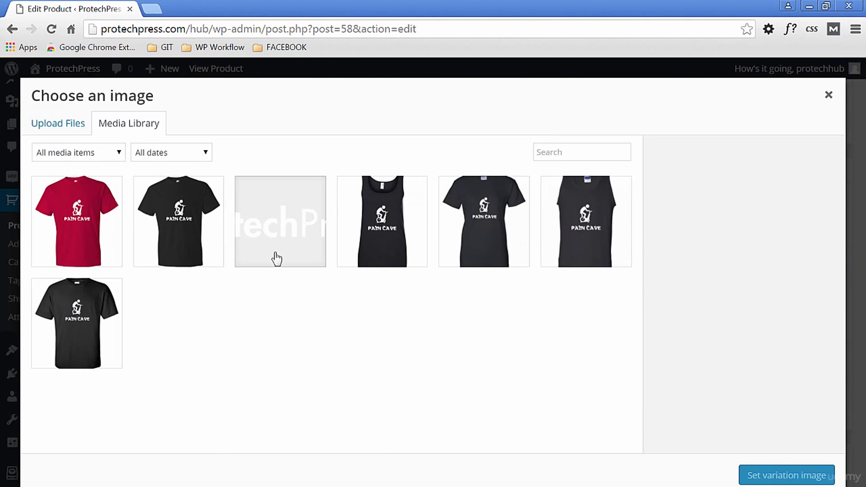
pyautogui.click(180, 199)
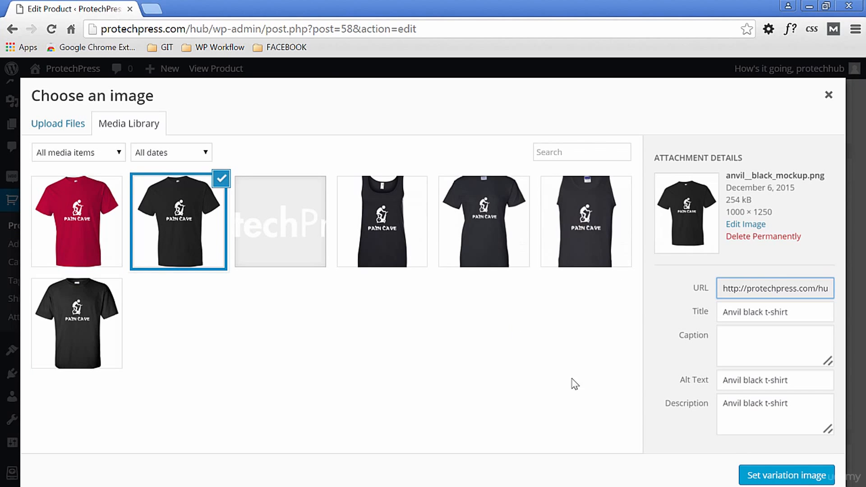
pyautogui.click(781, 475)
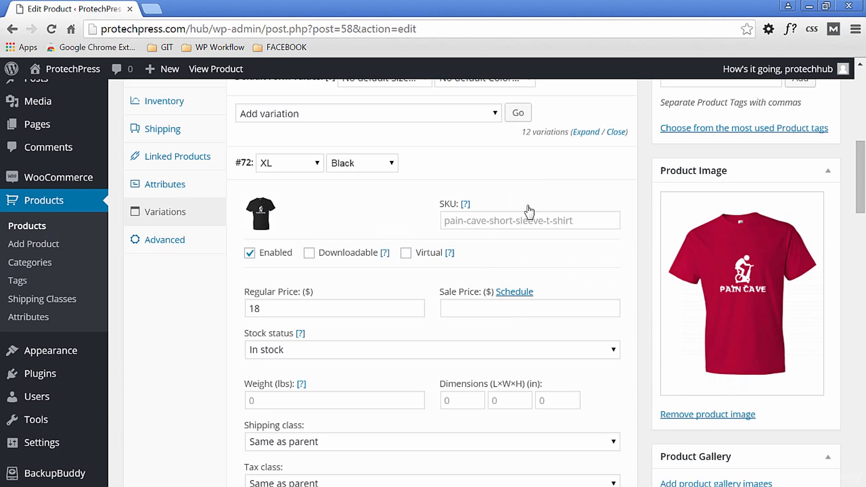
pyautogui.click(540, 168)
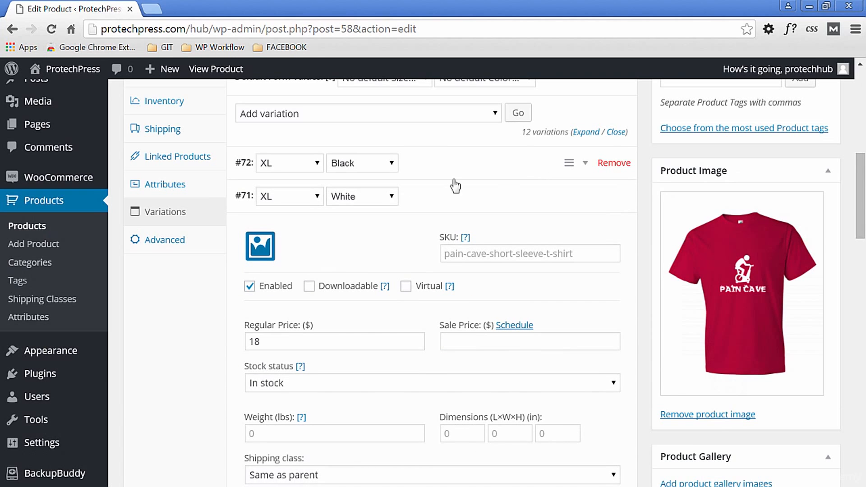
# - Upload anvil__white_mockup.png from the 12x16 templates folder for the XL White variation's image
pyautogui.click(260, 246)
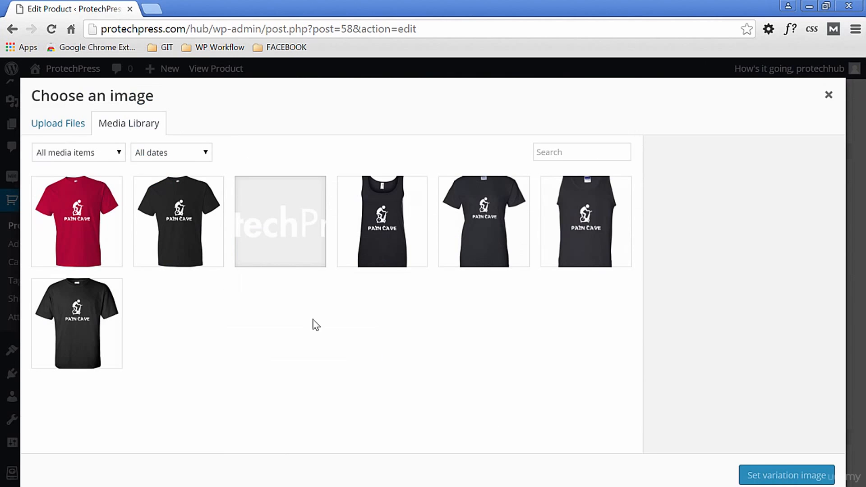
pyautogui.click(62, 123)
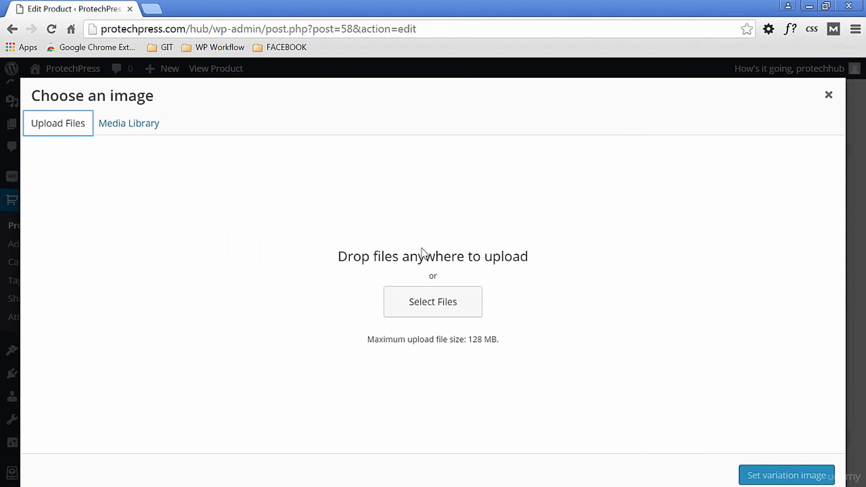
pyautogui.click(420, 303)
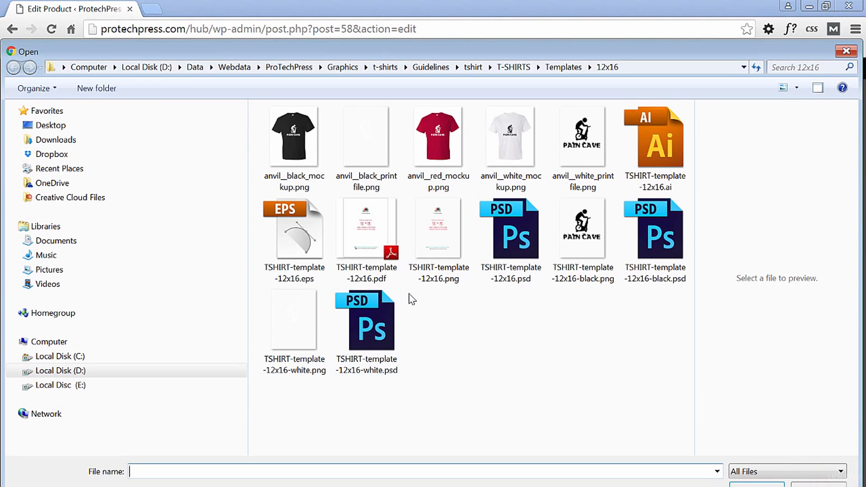
pyautogui.click(505, 136)
pyautogui.click(756, 484)
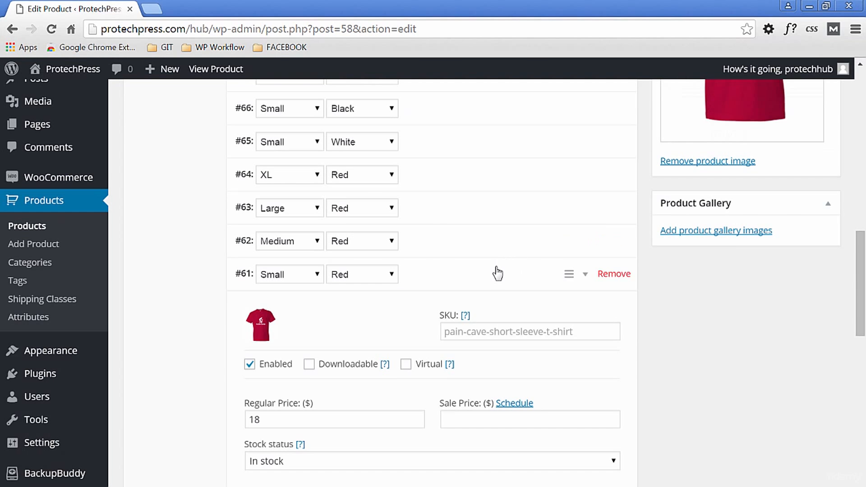
# - Collapse the Small Red variation, save the variation changes and publish the product
pyautogui.click(498, 274)
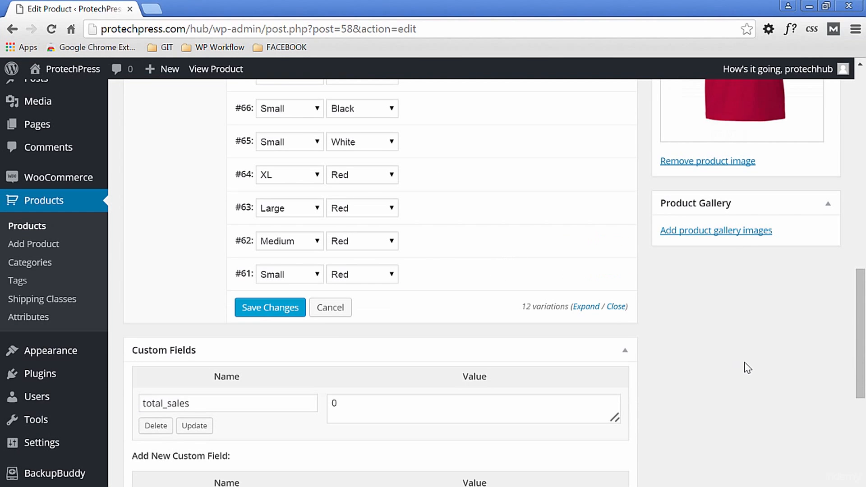
pyautogui.click(257, 310)
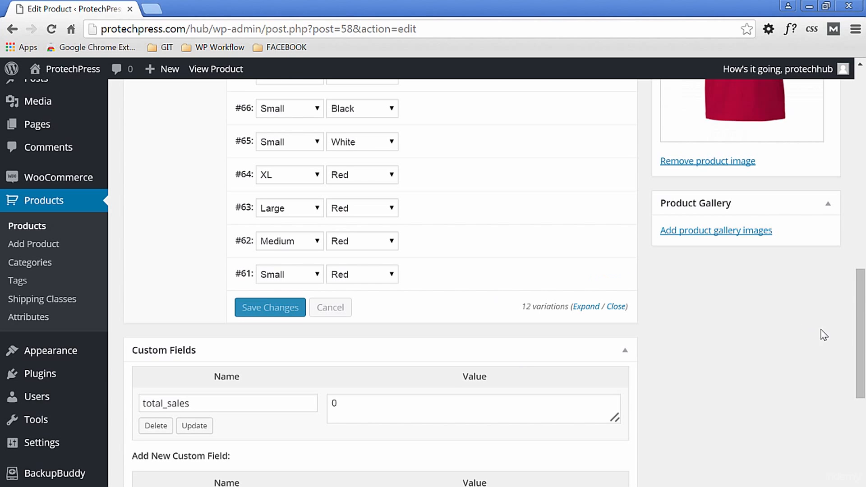
pyautogui.scroll(-3, 862, 365)
pyautogui.moveTo(862, 316); pyautogui.dragTo(862, 74)
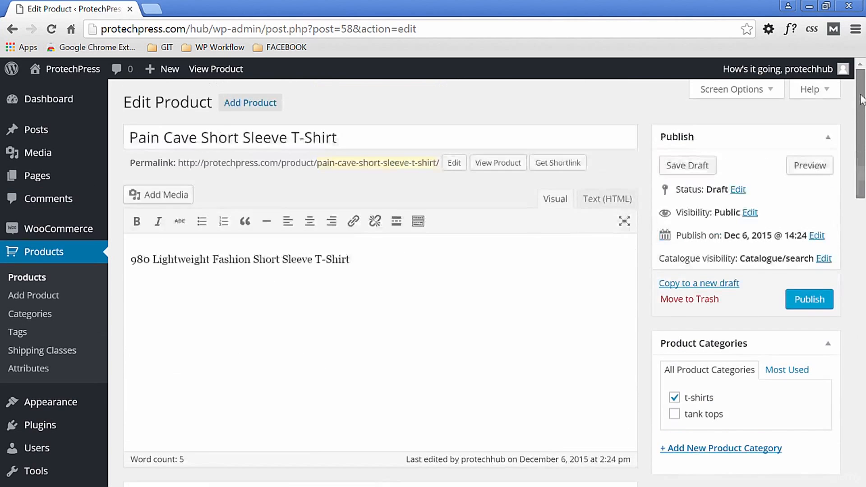
pyautogui.click(810, 299)
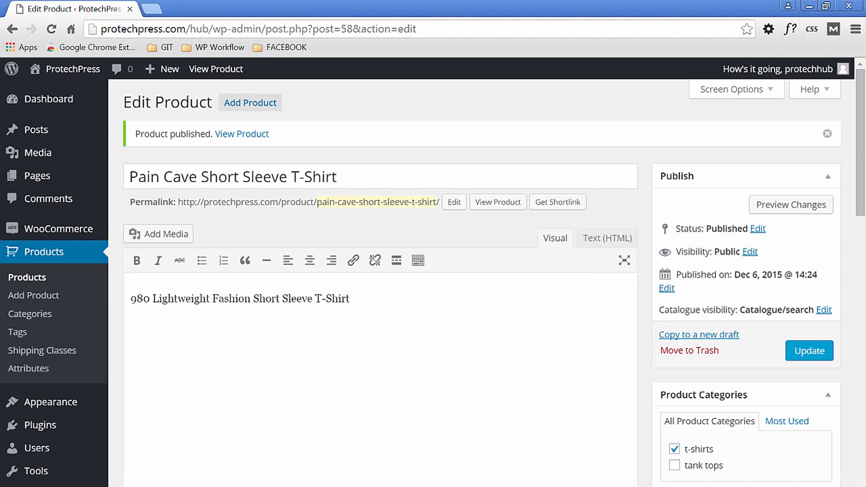
# - View the product's storefront page and choose size Small and color Red
pyautogui.click(205, 72)
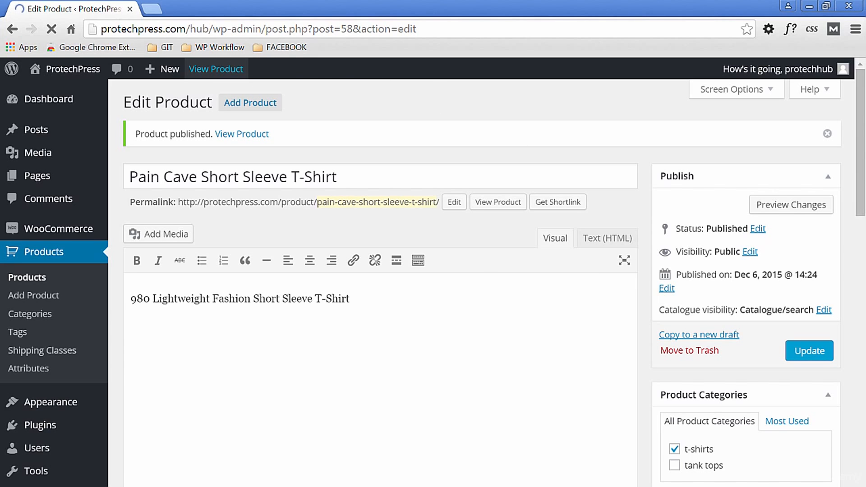
pyautogui.scroll(-3, 566, 390)
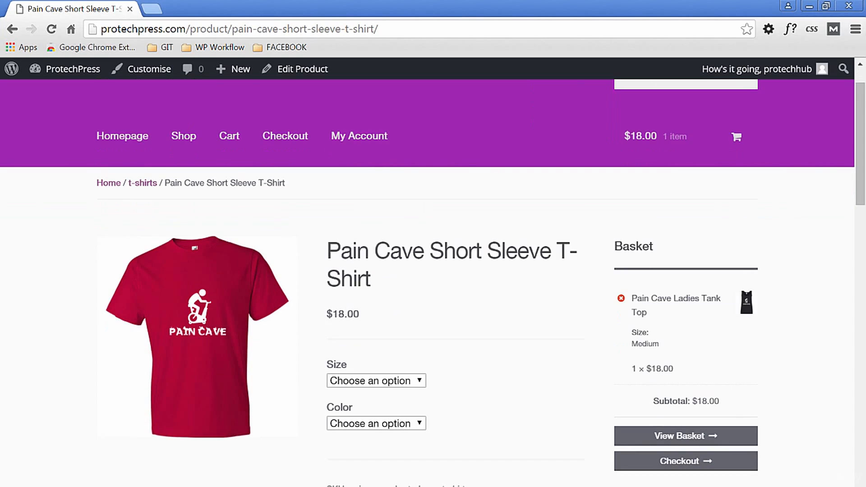
pyautogui.scroll(1, 566, 391)
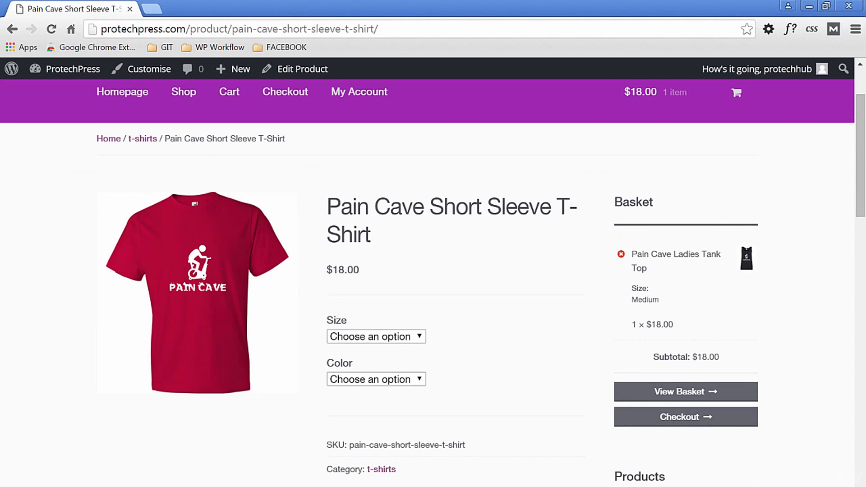
pyautogui.click(417, 335)
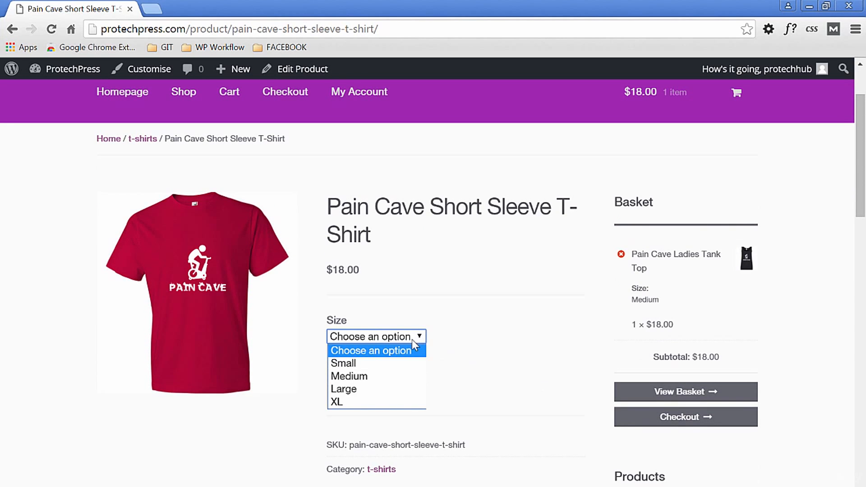
pyautogui.click(402, 367)
pyautogui.click(421, 385)
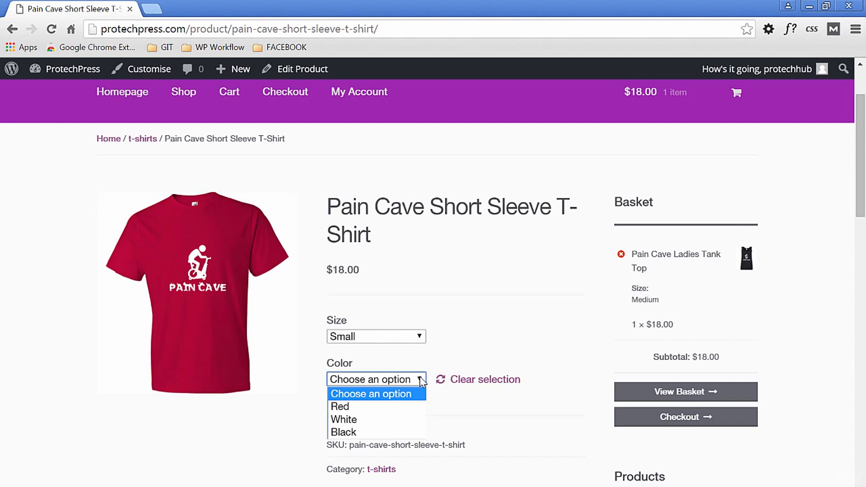
pyautogui.click(392, 406)
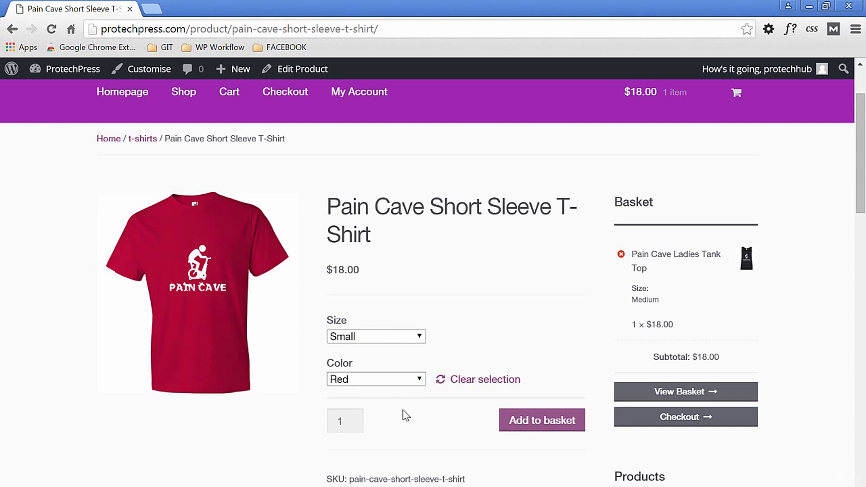
# - Switch the storefront color option to White and then to Black to check each variation's image
pyautogui.click(419, 379)
pyautogui.click(391, 421)
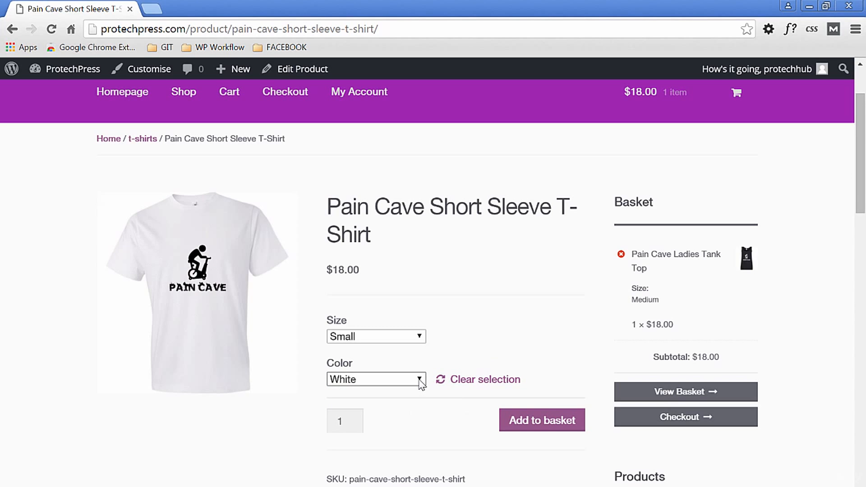
pyautogui.click(421, 379)
pyautogui.click(388, 432)
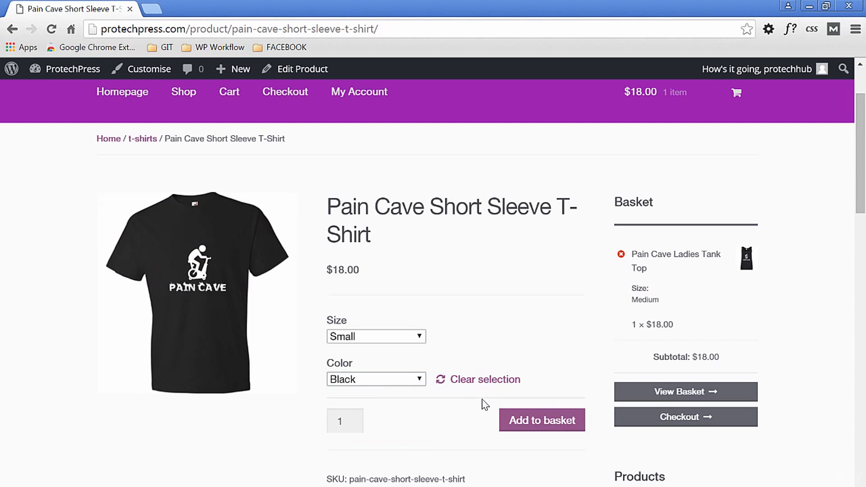
# - Switch the storefront size option to XL with the Black color selected to check that variation
pyautogui.click(419, 337)
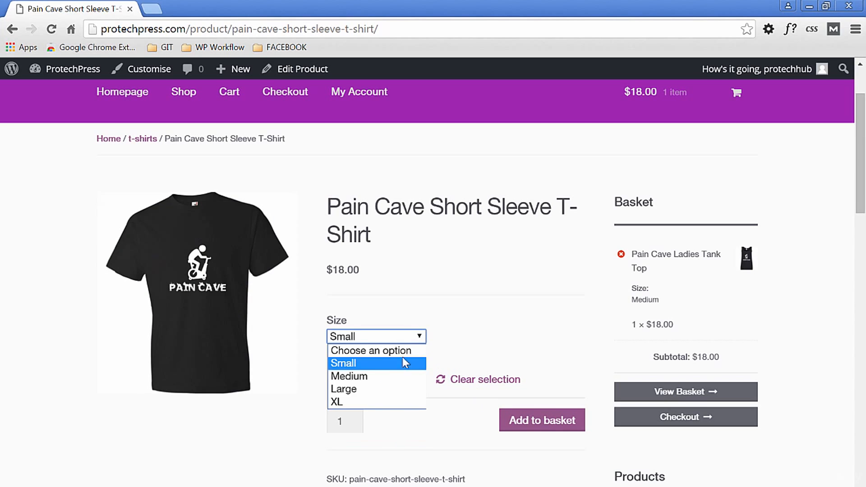
pyautogui.click(389, 402)
# - Edit the short sleeve T-shirt product and set its default variation form values to size Medium and color Red
pyautogui.scroll(2, 352, 235)
pyautogui.click(302, 69)
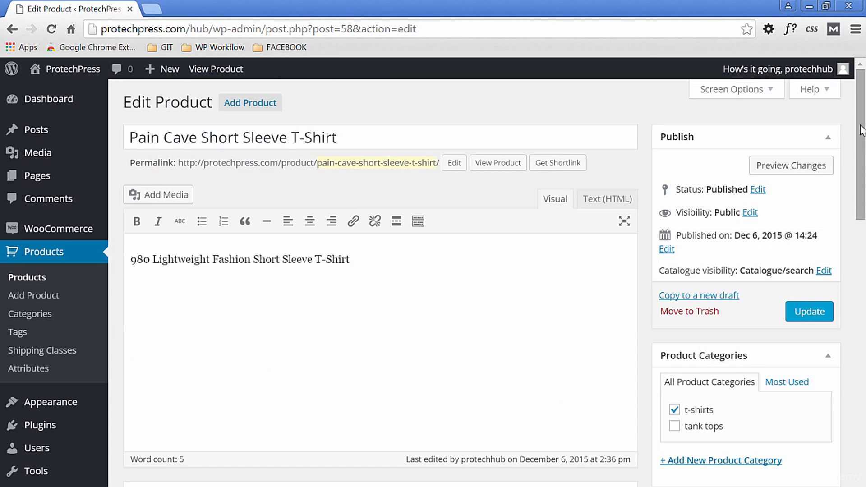
pyautogui.moveTo(862, 130); pyautogui.dragTo(864, 250)
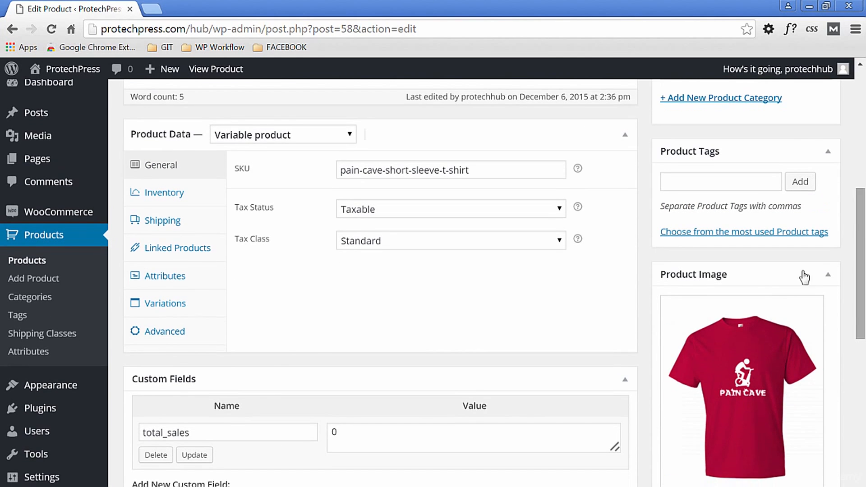
pyautogui.click(173, 278)
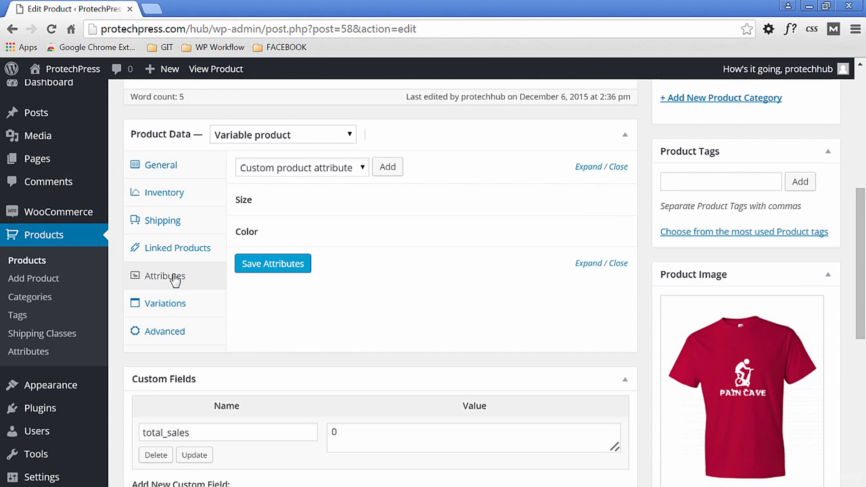
pyautogui.click(174, 304)
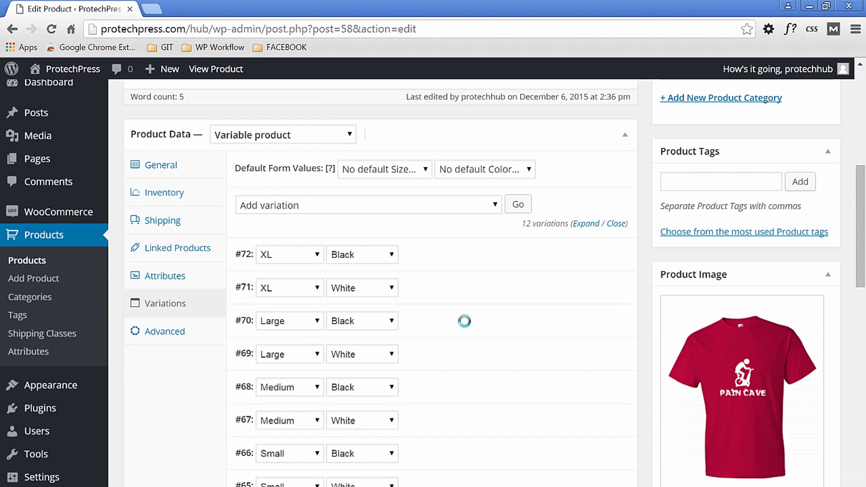
pyautogui.click(421, 172)
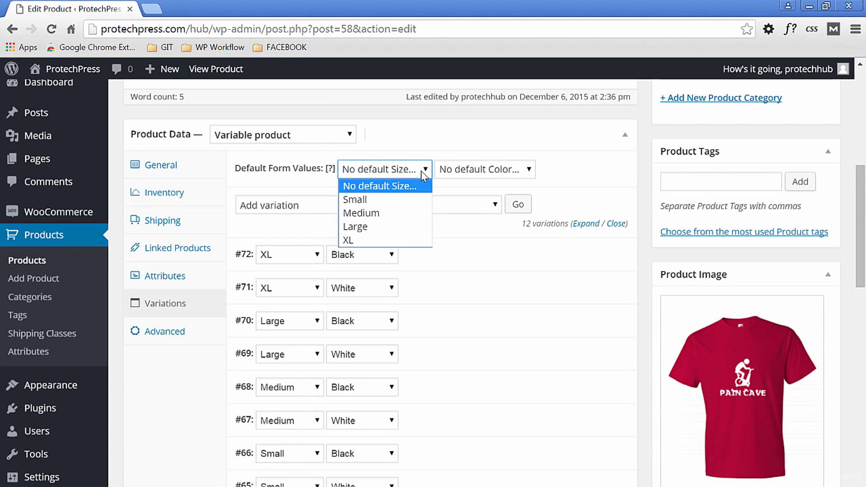
pyautogui.click(402, 213)
pyautogui.click(527, 171)
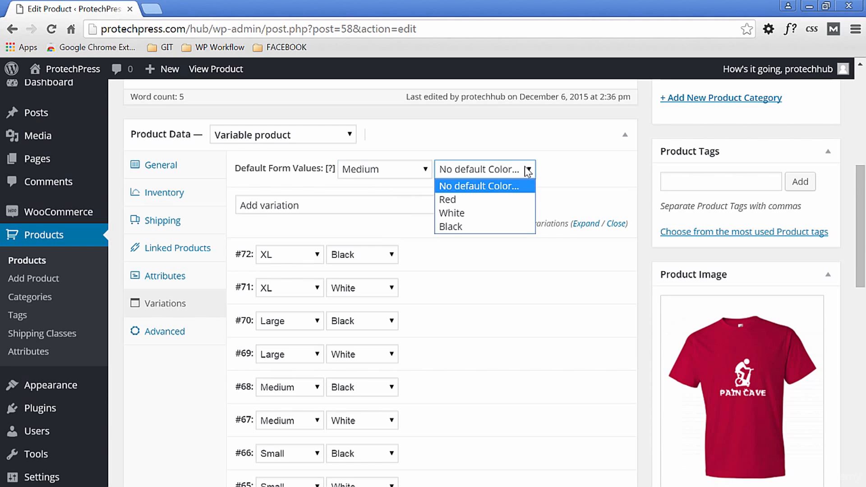
pyautogui.click(498, 199)
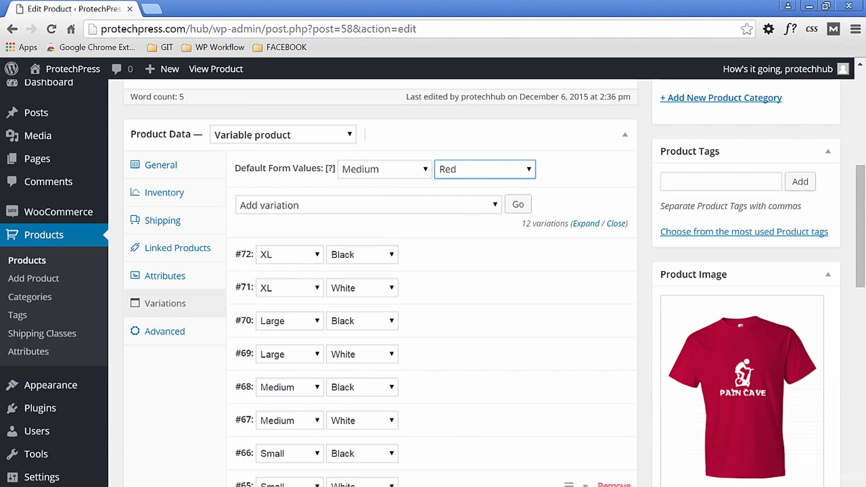
# - Add the new product category "short sleeve t-shirts" to the product in place of t-shirts and update the product
pyautogui.scroll(-4, 379, 316)
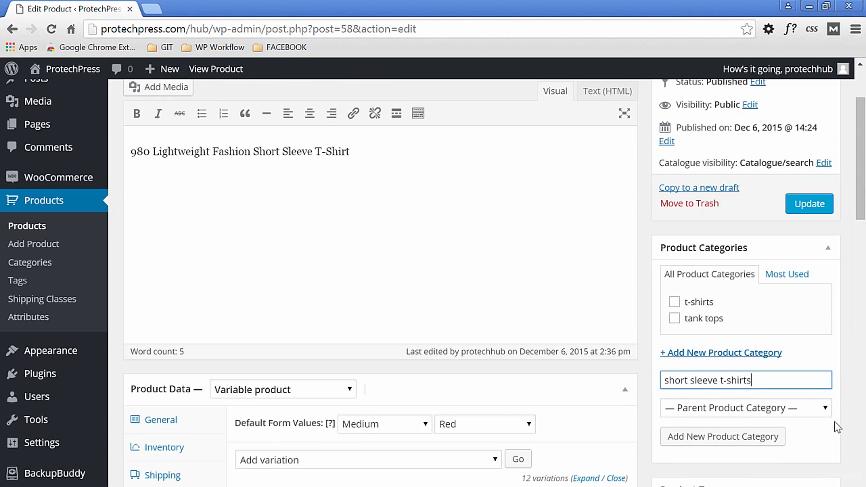
pyautogui.scroll(-1, 837, 428)
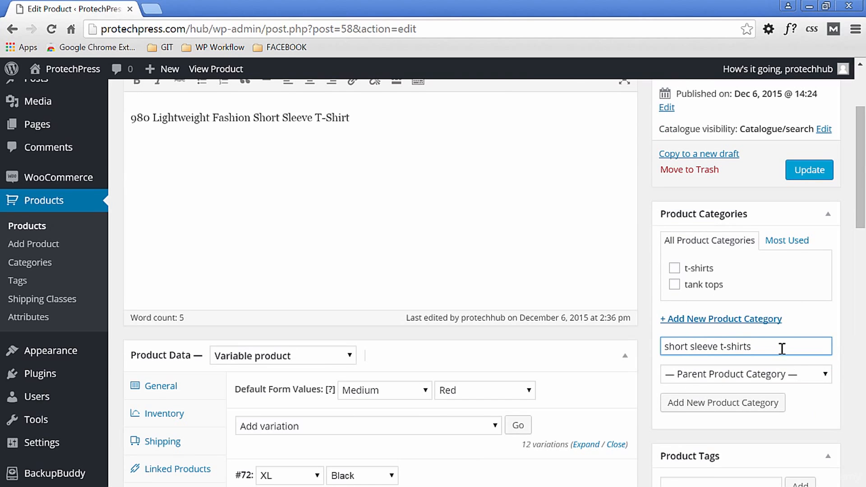
pyautogui.click(725, 402)
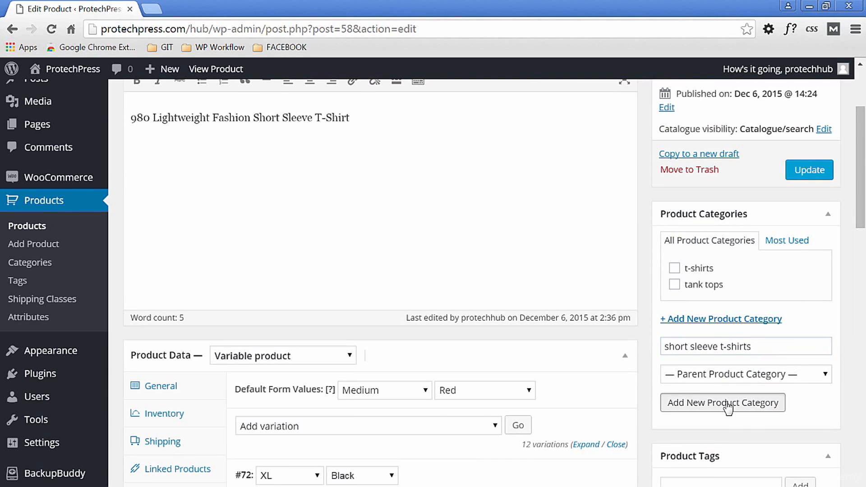
pyautogui.moveTo(857, 233); pyautogui.dragTo(858, 169)
pyautogui.click(815, 313)
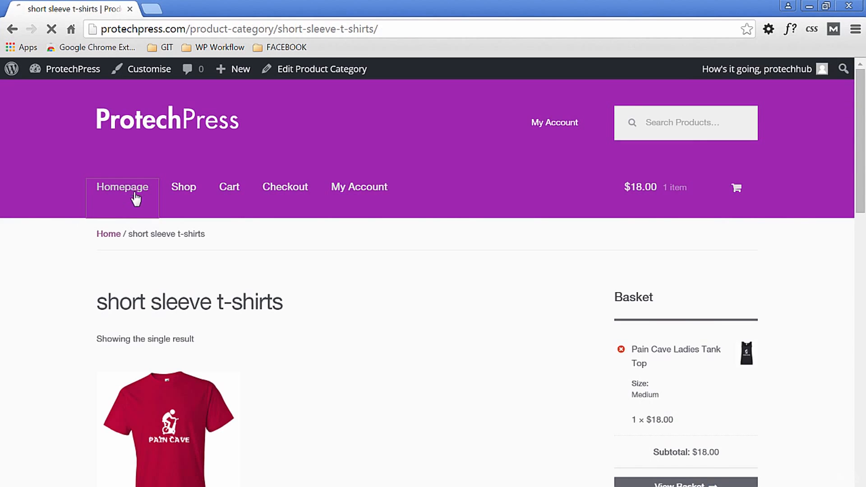
# - View the store's homepage and check how the new category appears under Product Categories
pyautogui.click(130, 193)
pyautogui.scroll(-2, 433, 270)
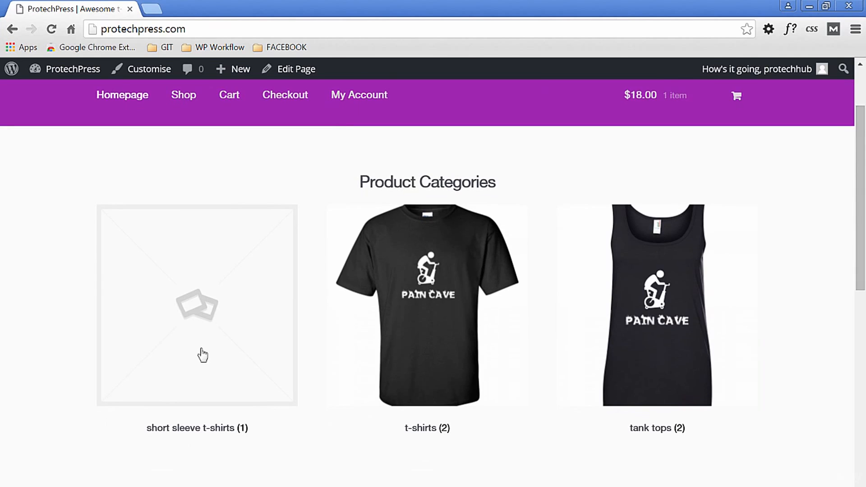
pyautogui.scroll(2, 636, 232)
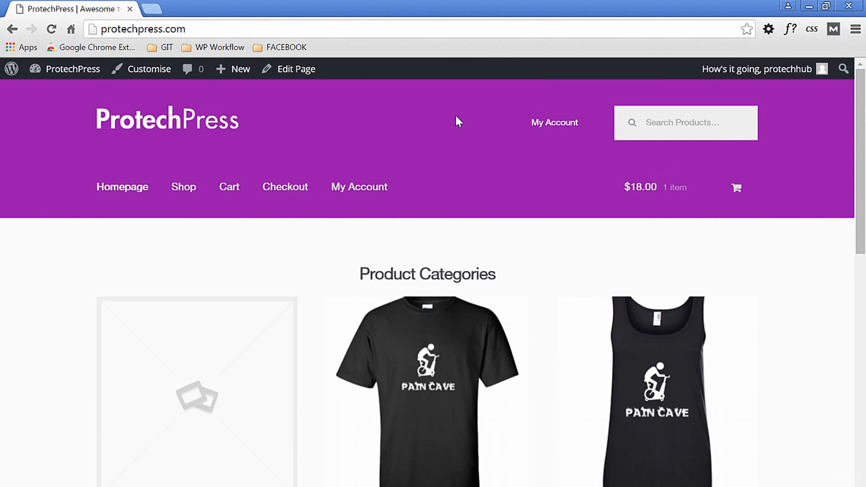
# - Set the short sleeve t-shirts category's thumbnail to anvil__red_mockup.png from the media library and update the category
pyautogui.moveTo(67, 69)
pyautogui.click(45, 93)
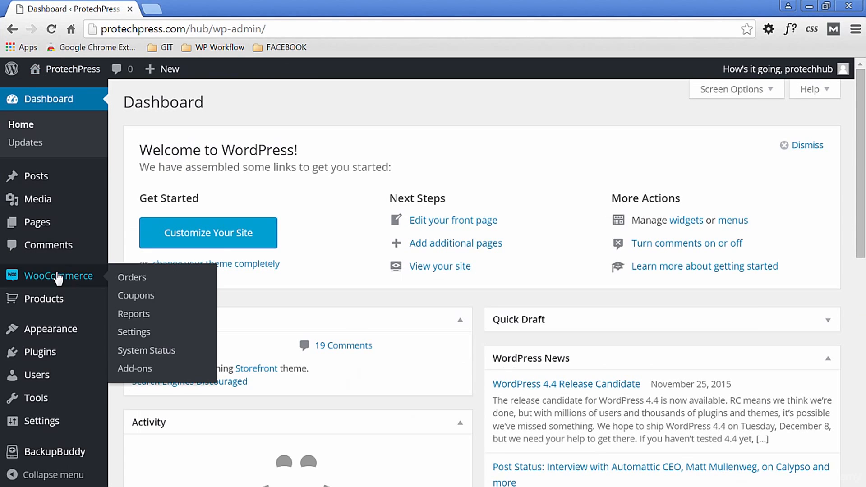
pyautogui.moveTo(27, 300)
pyautogui.click(143, 344)
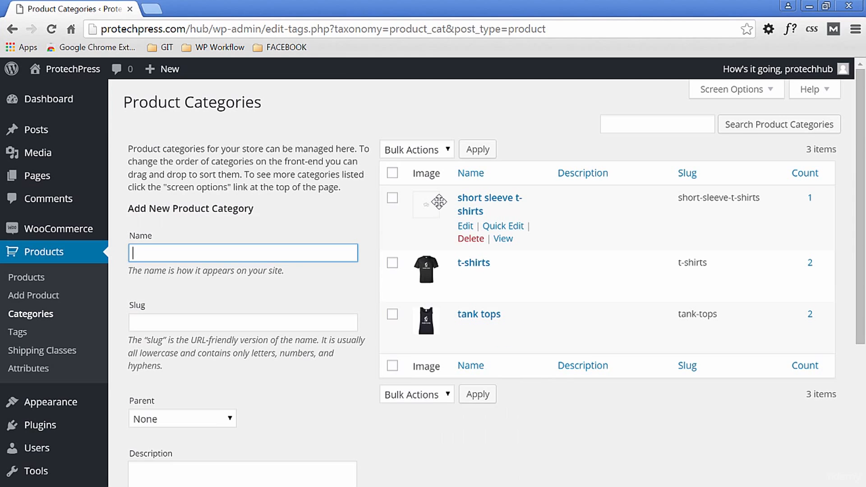
pyautogui.click(465, 227)
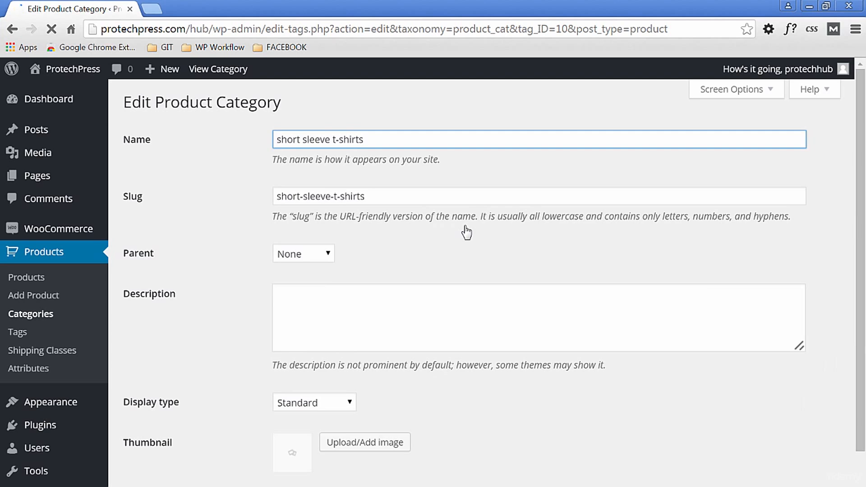
pyautogui.scroll(-2, 638, 365)
pyautogui.click(339, 381)
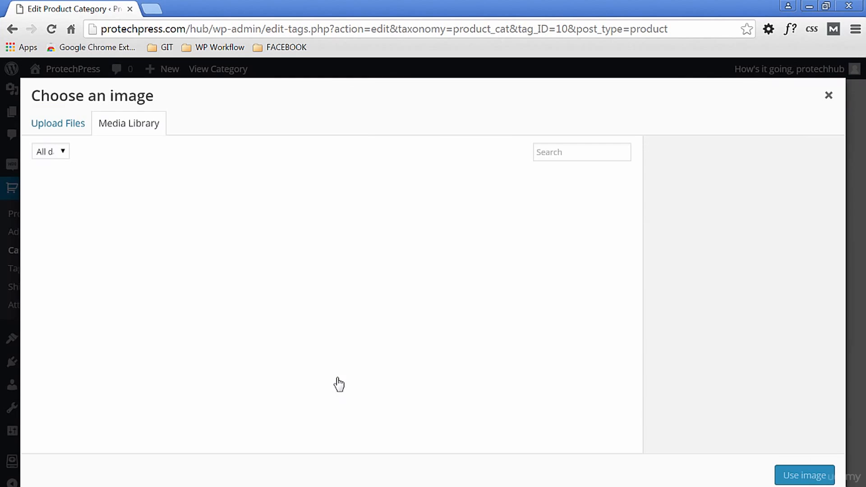
pyautogui.click(176, 209)
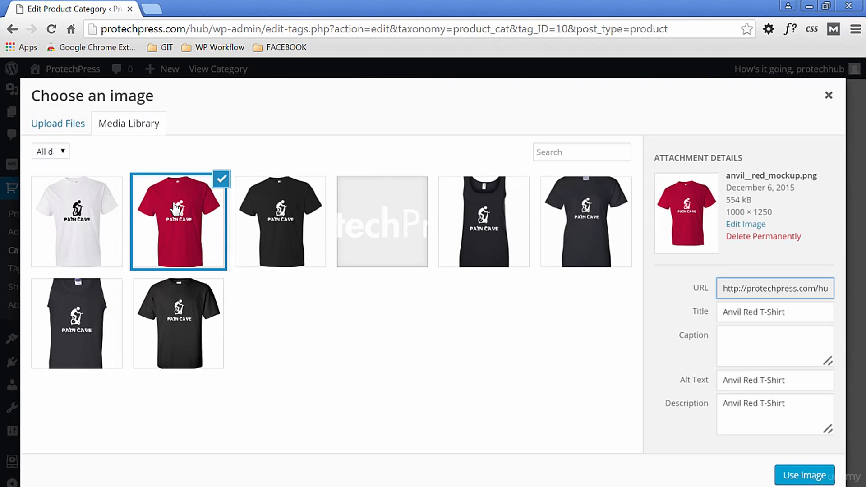
pyautogui.click(804, 476)
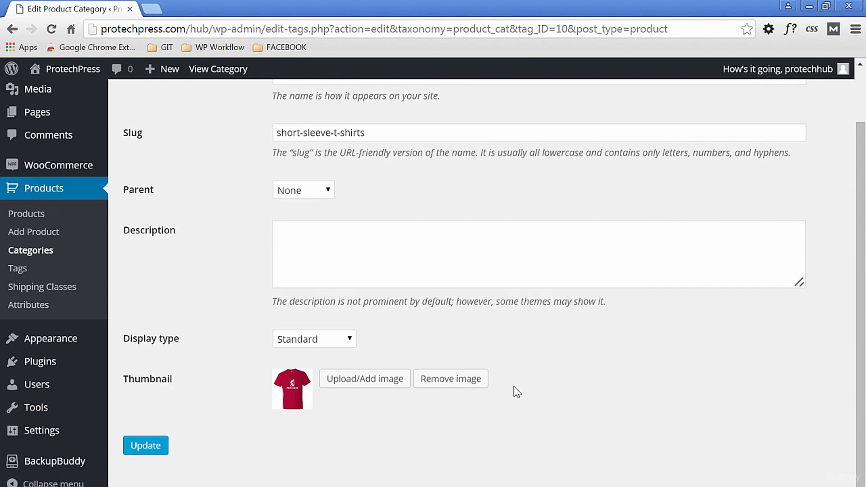
pyautogui.click(149, 447)
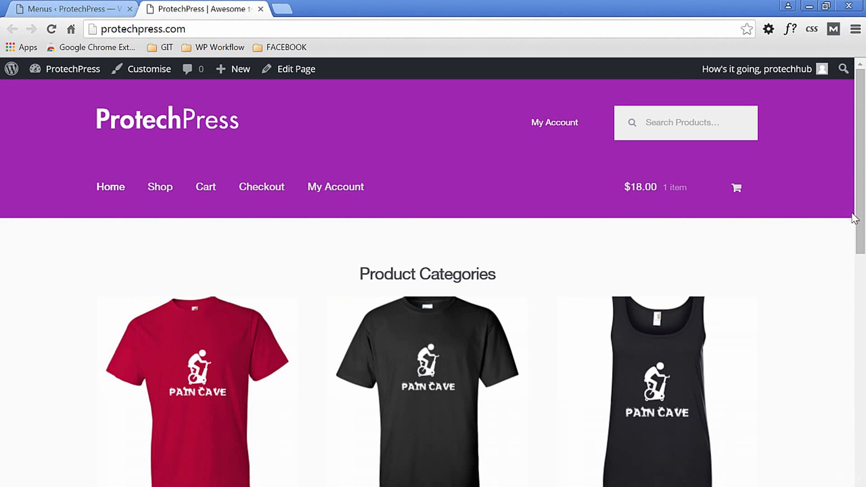
# - Review the storefront homepage from the category thumbnails down to the Top Rated Products list in the footer
pyautogui.scroll(-4, 864, 275)
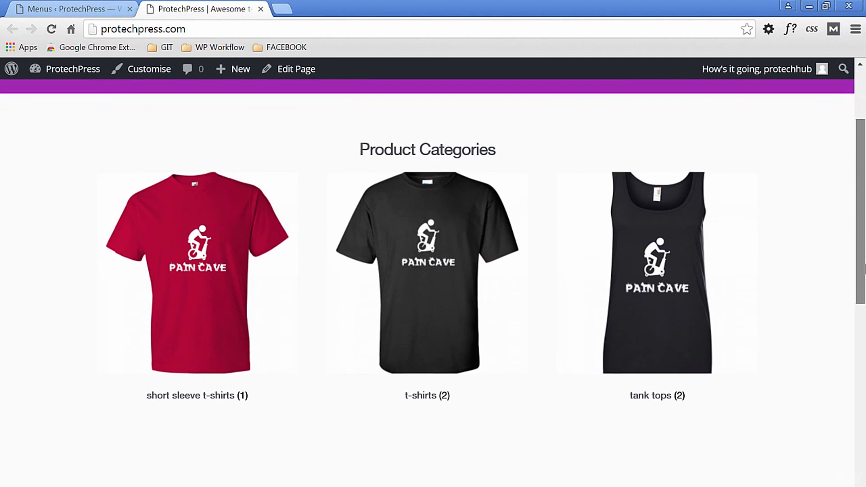
pyautogui.scroll(-10, 865, 276)
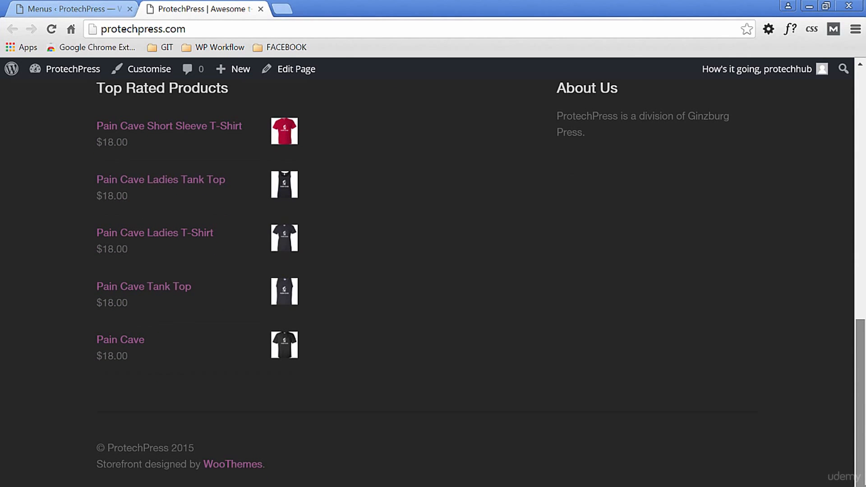
pyautogui.scroll(15, 844, 164)
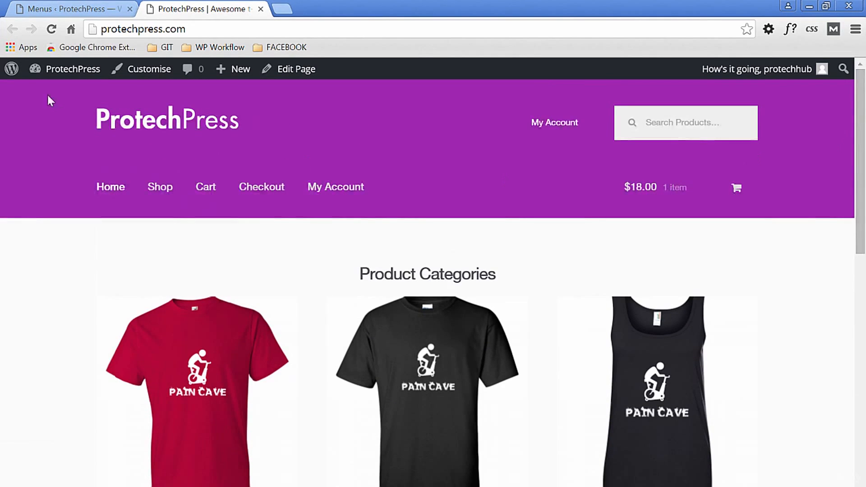
# - Set the Top Rated Products widget in Footer 2 to show 3 products and save it
pyautogui.click(77, 6)
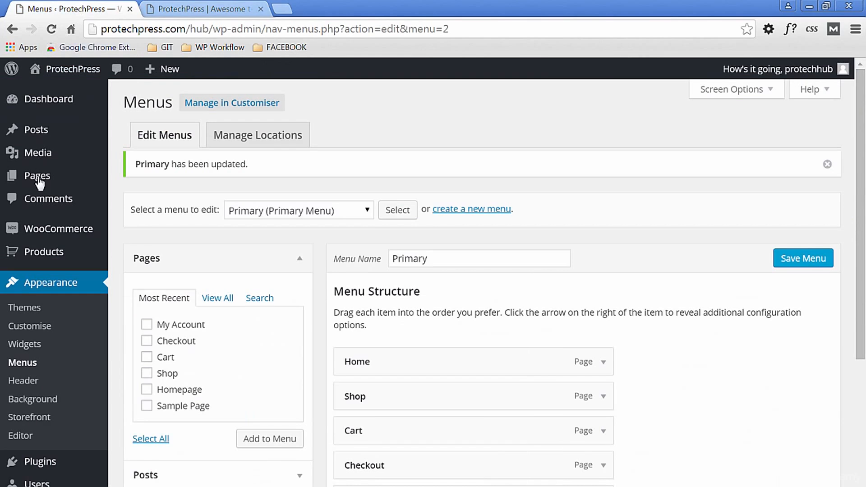
pyautogui.click(30, 348)
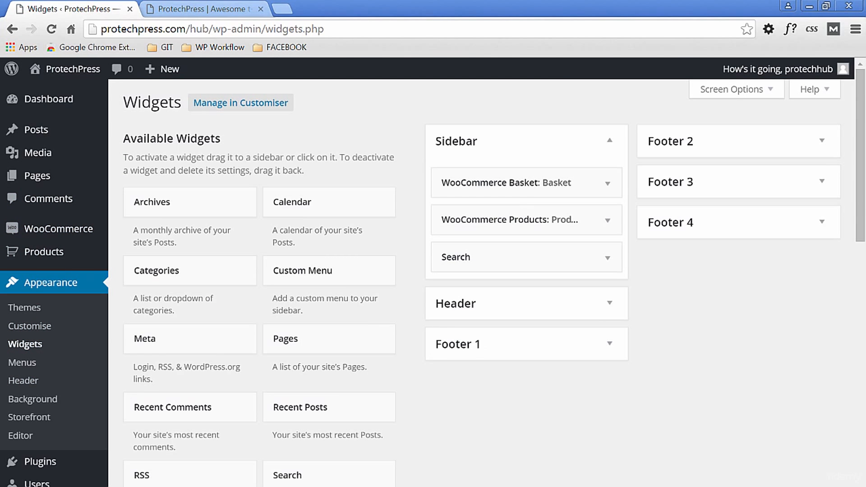
pyautogui.click(820, 142)
pyautogui.click(820, 193)
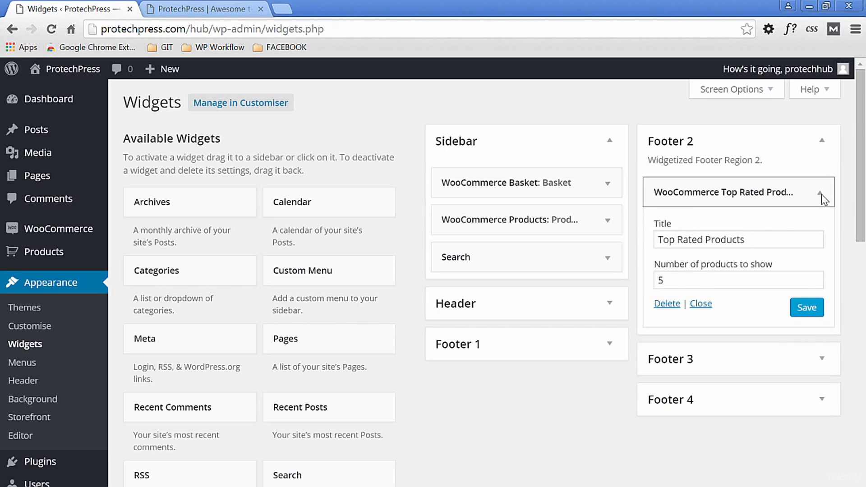
pyautogui.doubleClick(652, 281)
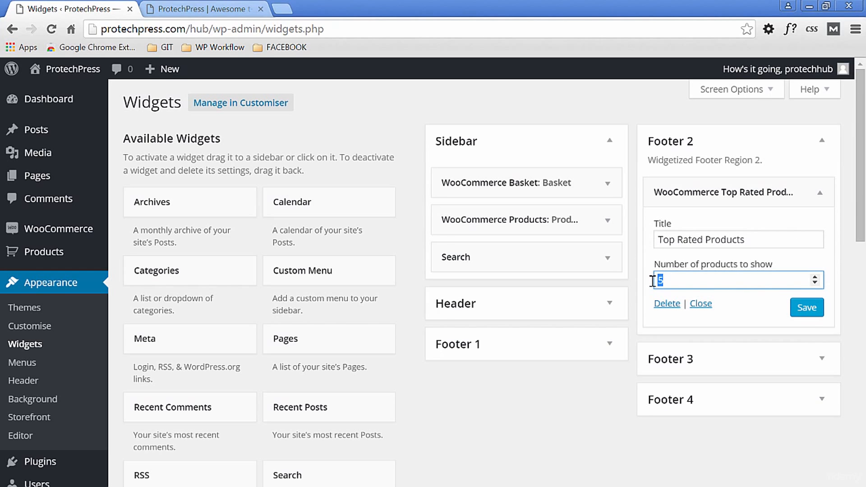
pyautogui.click(808, 308)
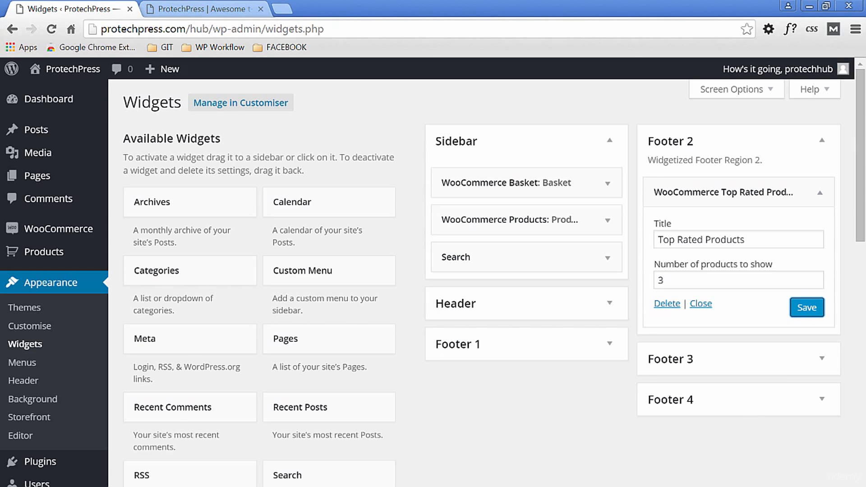
# - Check the Top Rated Products list in the storefront homepage's footer
pyautogui.hotkey('ctrl', 'Tab')
pyautogui.moveTo(859, 155); pyautogui.dragTo(863, 428)
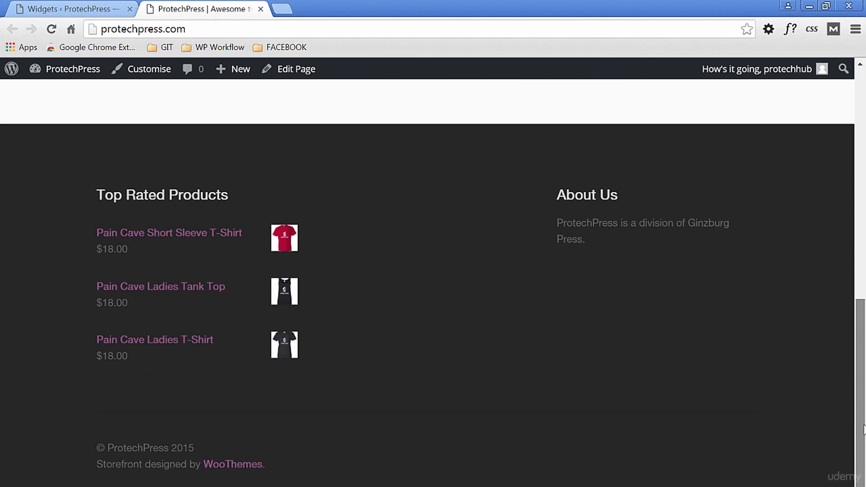
pyautogui.moveTo(863, 429); pyautogui.dragTo(849, 232)
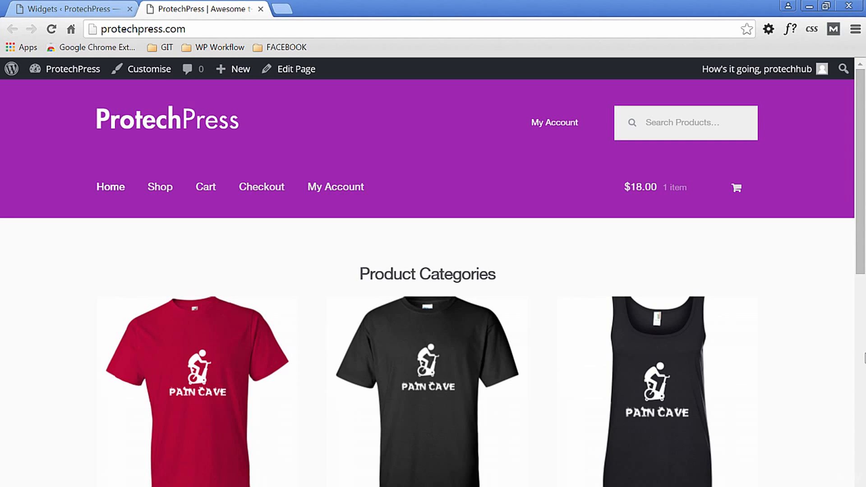
# - Add the WooCommerce Product Categories widget to Footer 1, above its Recent Posts widget
pyautogui.click(60, 10)
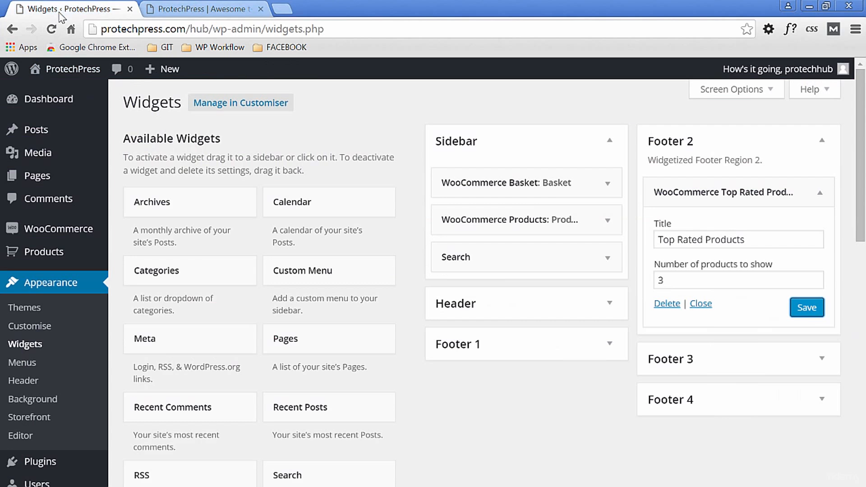
pyautogui.click(605, 347)
pyautogui.scroll(-7, 828, 383)
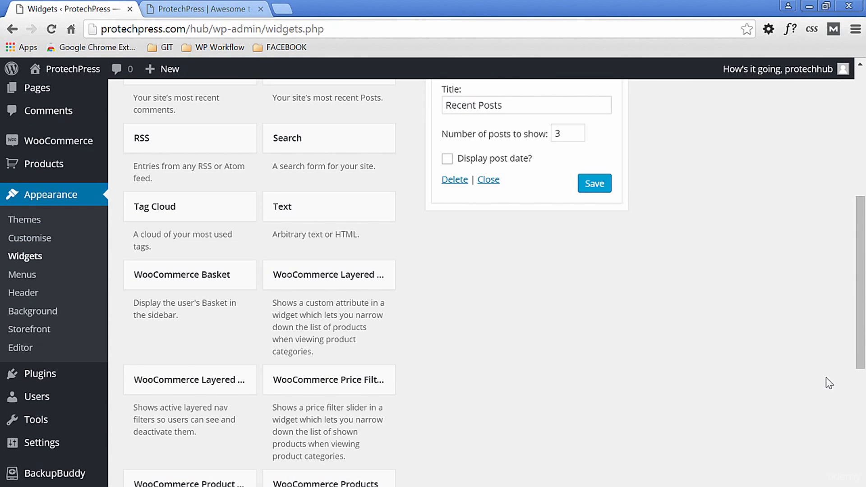
pyautogui.scroll(-3, 829, 383)
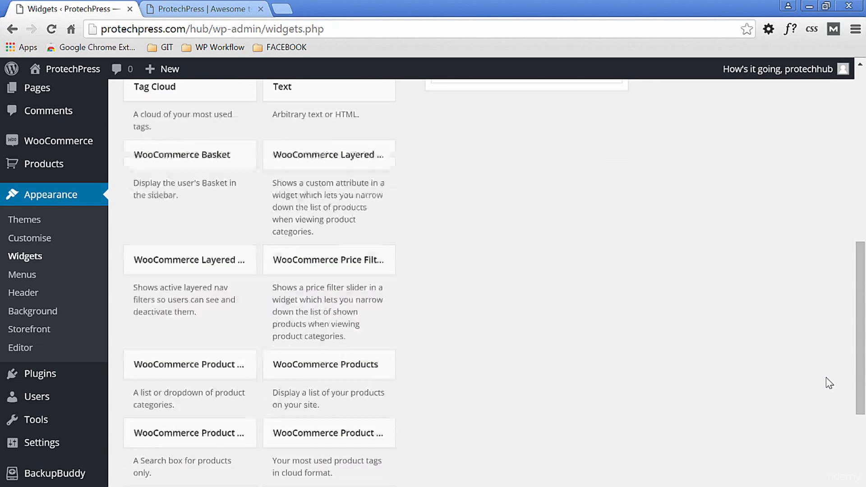
pyautogui.scroll(-2, 829, 382)
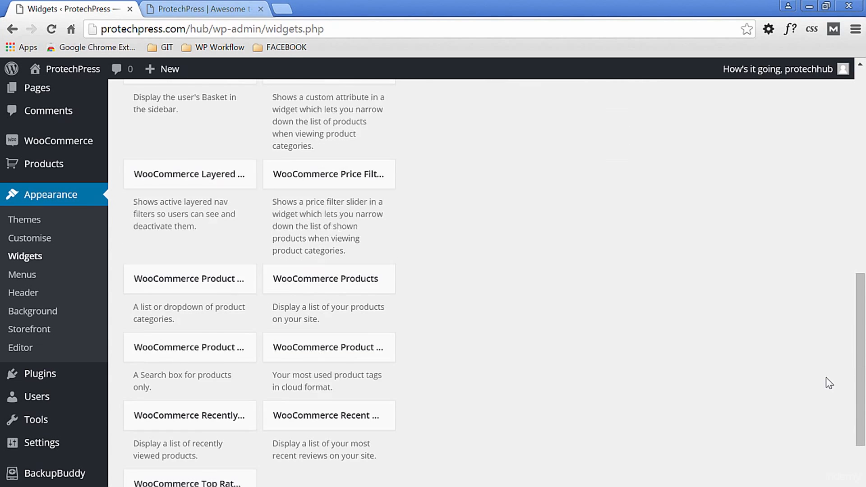
pyautogui.scroll(3, 828, 382)
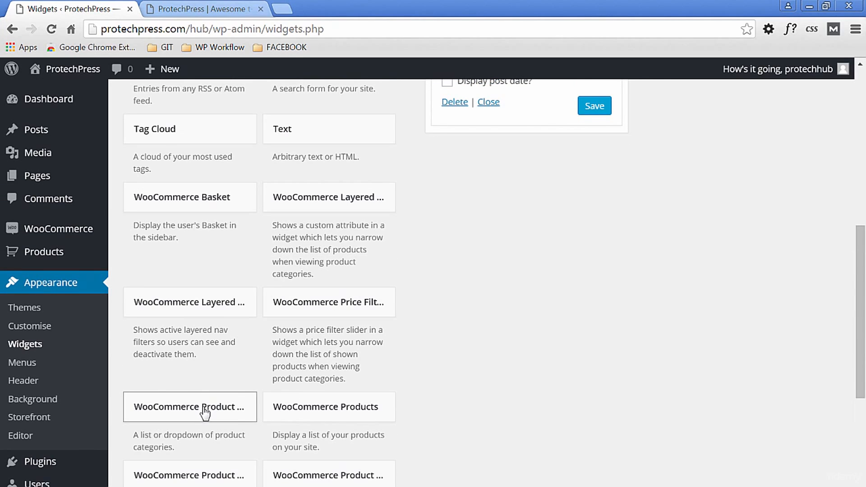
pyautogui.moveTo(231, 412); pyautogui.dragTo(519, 181)
# - Delete the Recent Posts widget from Footer 1 and save the Product Categories widget
pyautogui.scroll(-1, 790, 335)
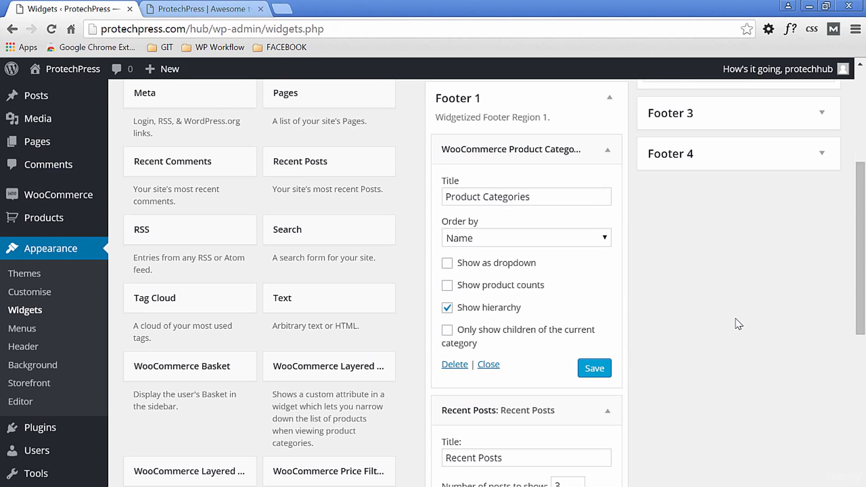
pyautogui.scroll(-2, 740, 363)
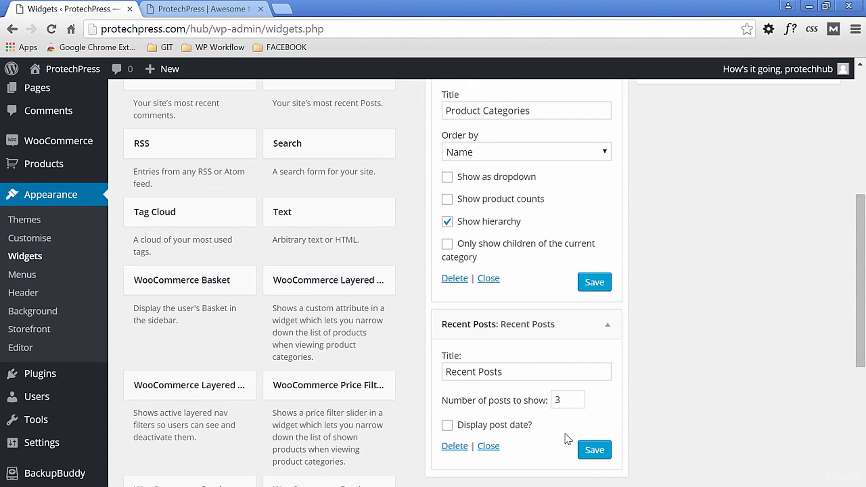
pyautogui.click(464, 446)
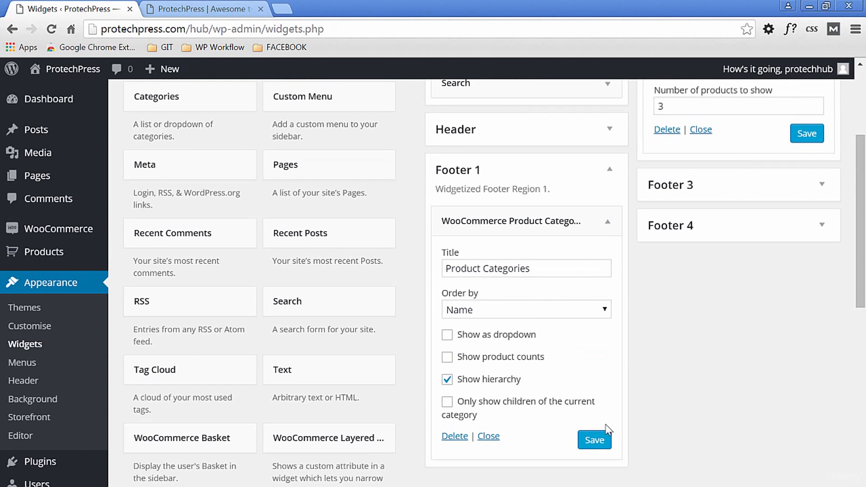
pyautogui.click(599, 439)
# - Reload the storefront homepage and check the widgets in its footer
pyautogui.click(199, 9)
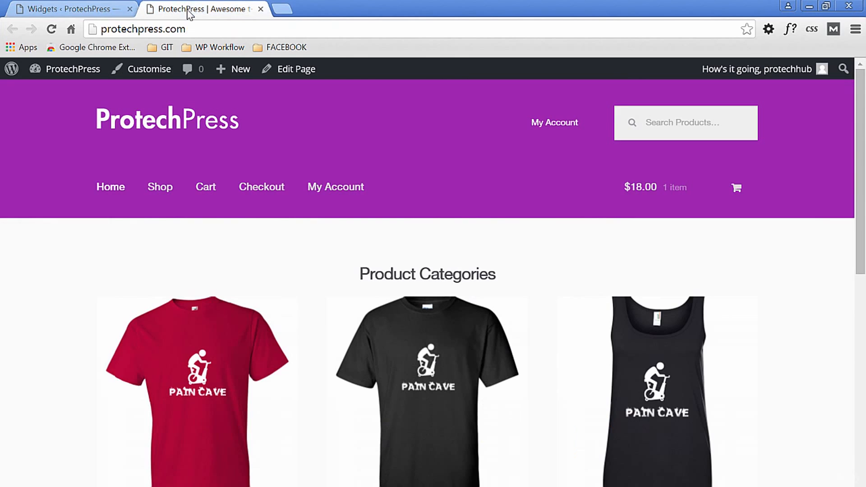
pyautogui.press('F5')
pyautogui.moveTo(860, 145); pyautogui.dragTo(852, 361)
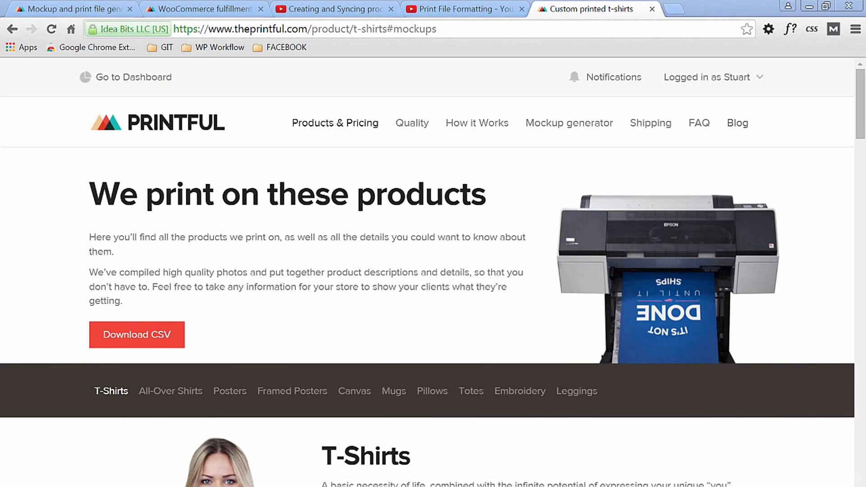
# - Read the print file guidelines on Printful's custom T-shirts product page
pyautogui.moveTo(861, 98); pyautogui.dragTo(865, 211)
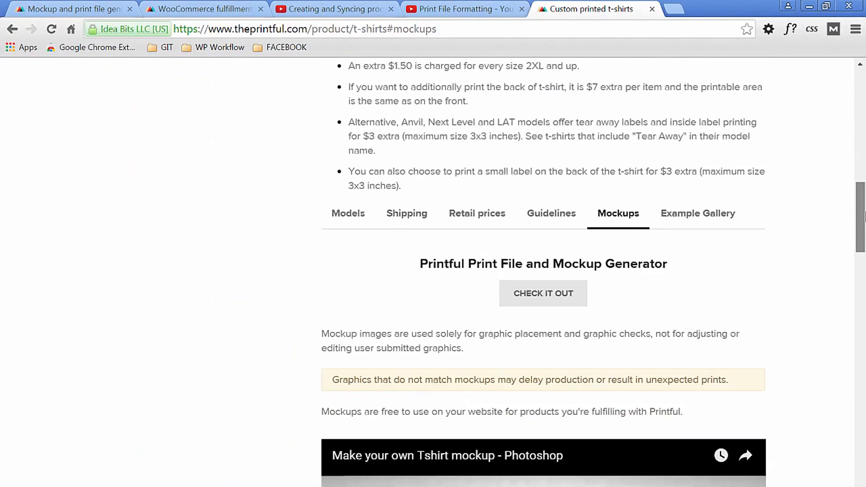
pyautogui.click(560, 215)
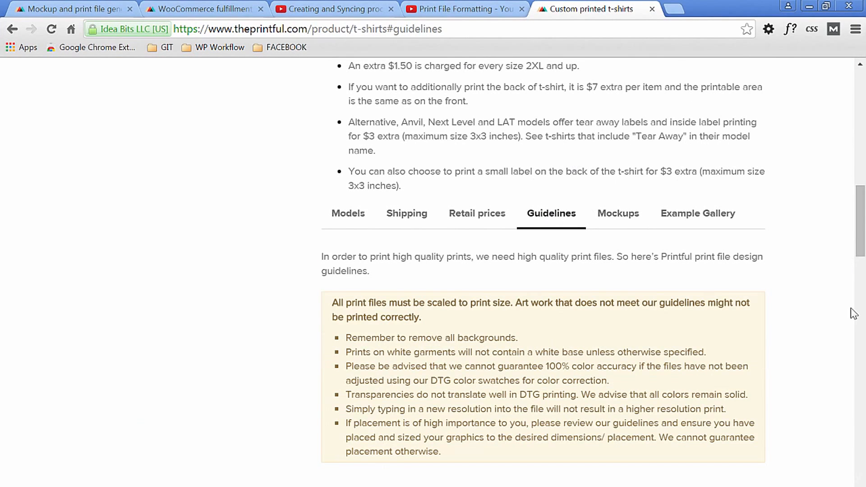
pyautogui.scroll(-2, 854, 314)
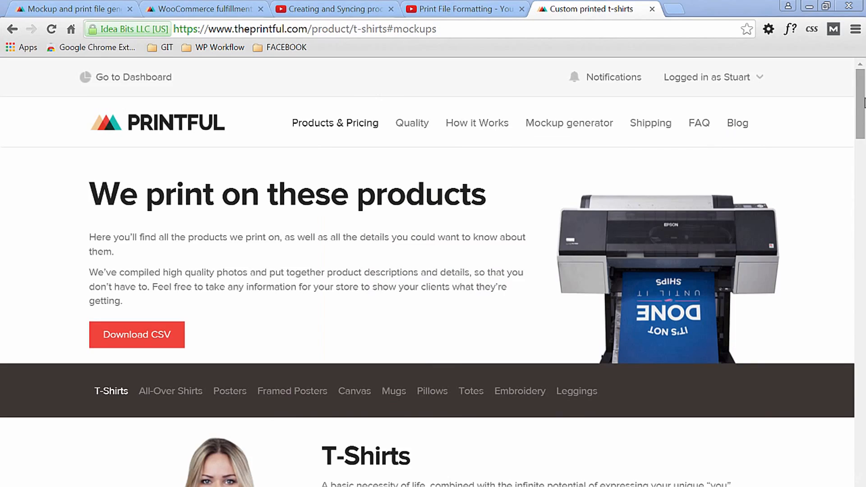
pyautogui.moveTo(862, 108); pyautogui.dragTo(861, 225)
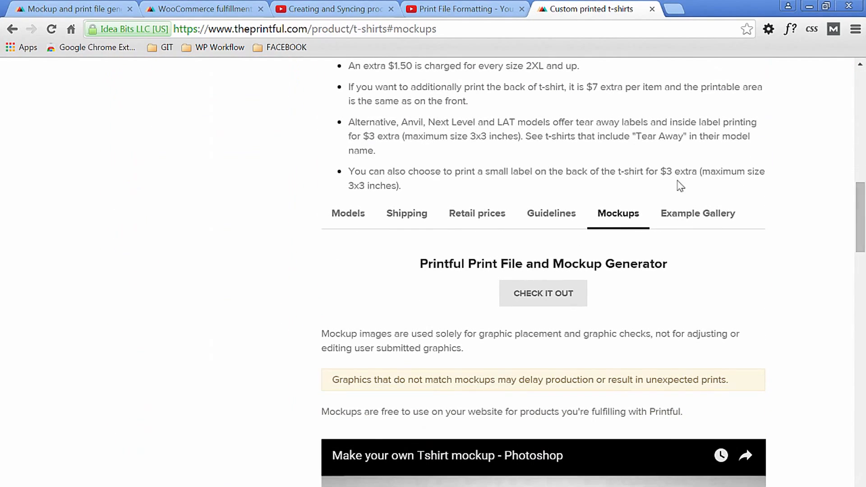
pyautogui.click(551, 216)
pyautogui.scroll(-2, 851, 306)
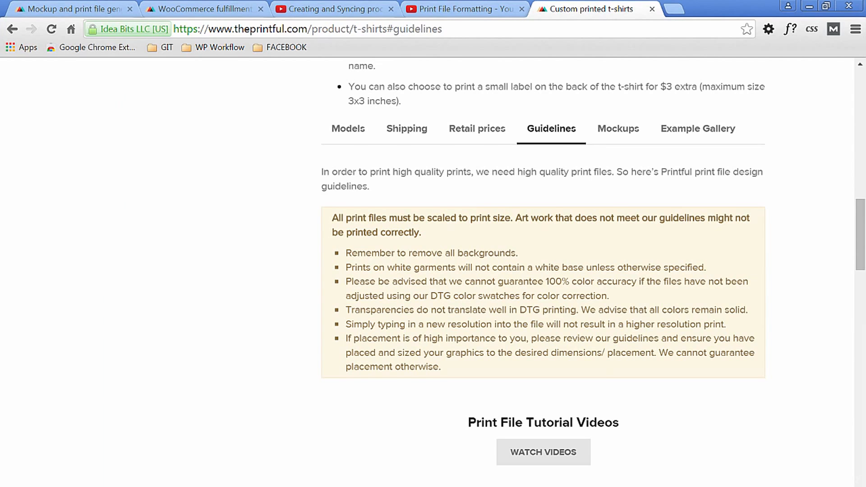
pyautogui.scroll(-1, 543, 271)
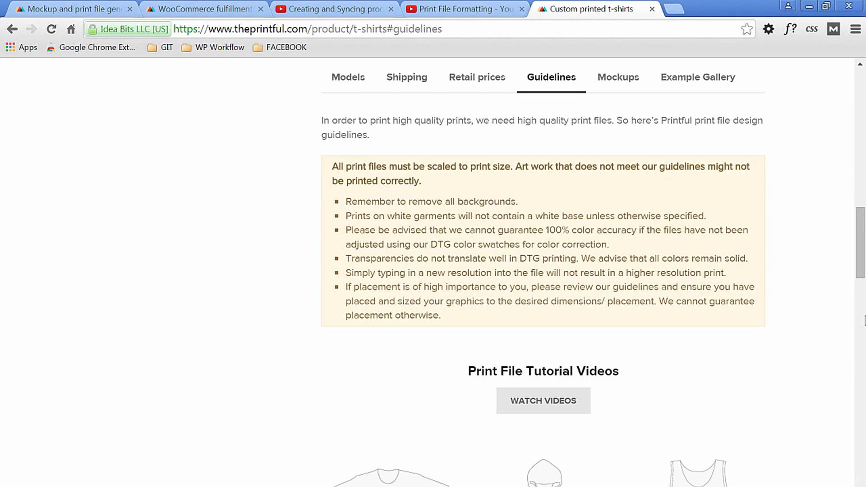
pyautogui.scroll(-2, 827, 246)
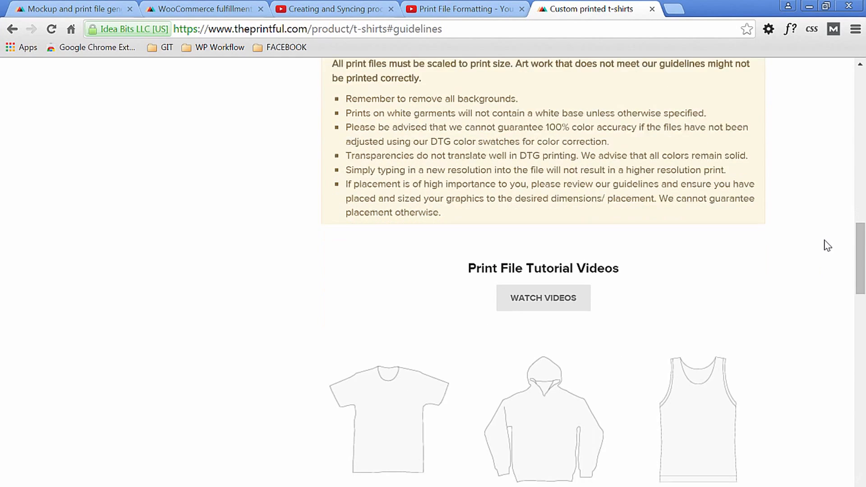
# - Download the Men, Women & Youth T-Shirts samples as tshirt.zip into the t-shirts Guidelines folder
pyautogui.scroll(-4, 827, 245)
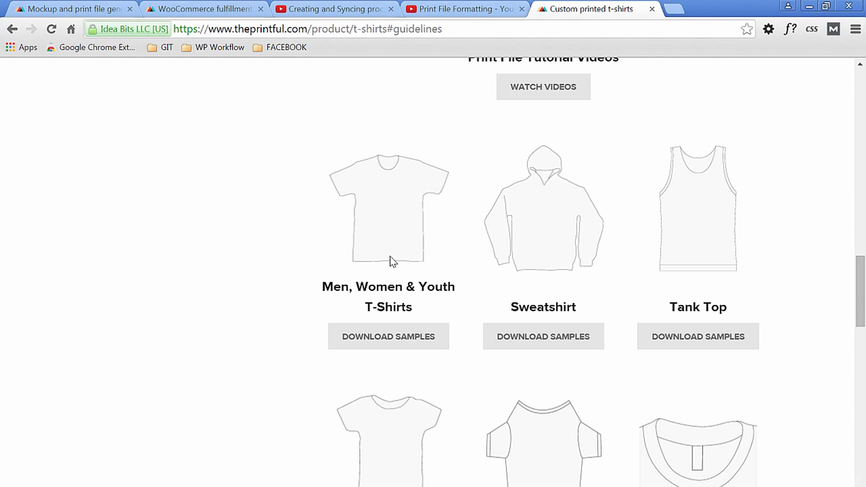
pyautogui.click(401, 342)
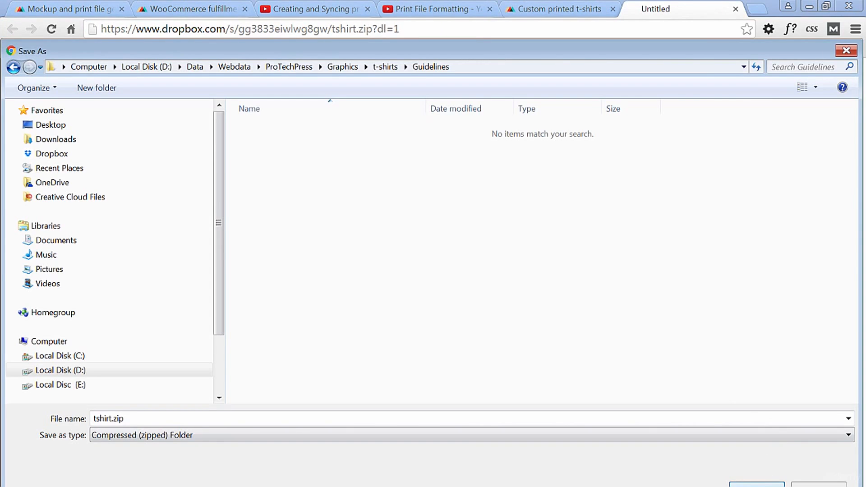
pyautogui.click(750, 485)
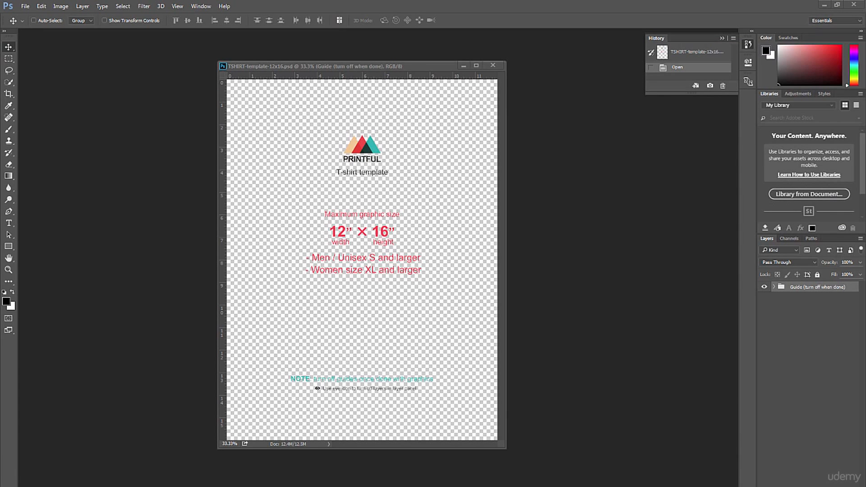
# - Copy the PAIN CAVE group from the white-text design file into TSHIRT-template-12x16.psd and close the source file without saving
pyautogui.click(774, 287)
pyautogui.click(774, 287)
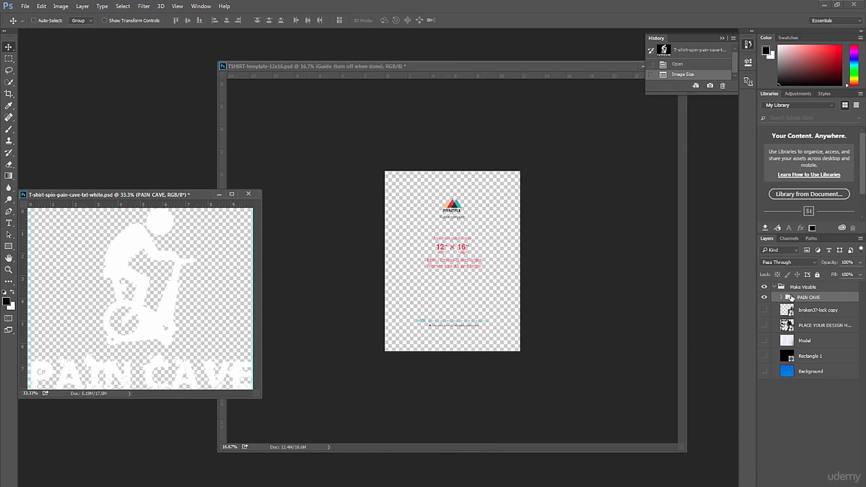
pyautogui.moveTo(790, 298); pyautogui.dragTo(500, 292)
pyautogui.moveTo(184, 194); pyautogui.dragTo(175, 192)
pyautogui.click(239, 191)
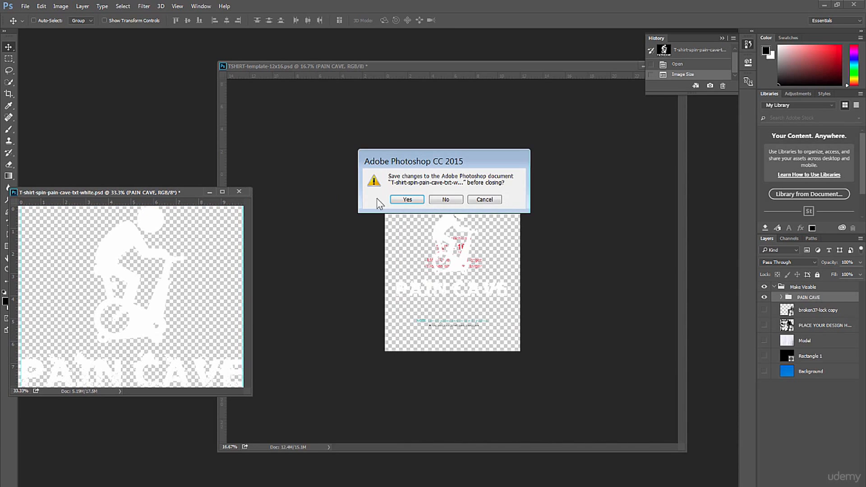
pyautogui.click(444, 200)
# - Adjust the PAIN CAVE design's position on the template and hide the Guide group
pyautogui.moveTo(434, 66); pyautogui.dragTo(330, 77)
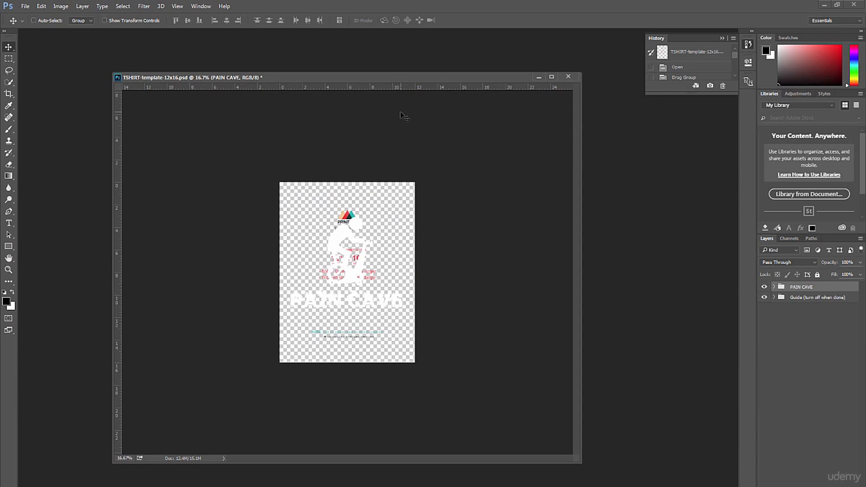
pyautogui.hotkey('ctrl', '+')
pyautogui.hotkey('ctrl', '+')
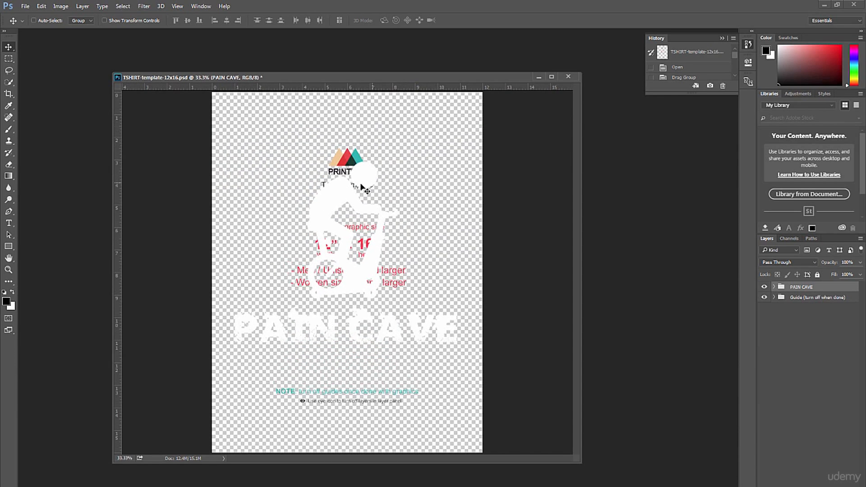
pyautogui.moveTo(349, 192)
pyautogui.mouseDown()
pyautogui.moveTo(348, 203)
pyautogui.moveTo(346, 177)
pyautogui.moveTo(343, 187)
pyautogui.mouseUp()
pyautogui.click(764, 298)
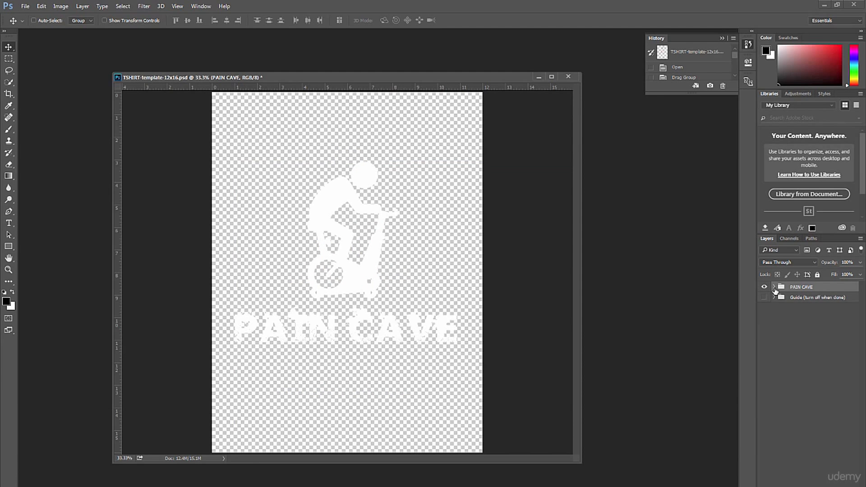
# - Add a layer beneath the Guide group and draw a black rectangle about 1806 by 2415 px covering the canvas
pyautogui.click(775, 287)
pyautogui.click(774, 288)
pyautogui.hotkey('ctrl', 'shift', 'alt', 'n')
pyautogui.moveTo(804, 294); pyautogui.dragTo(800, 323)
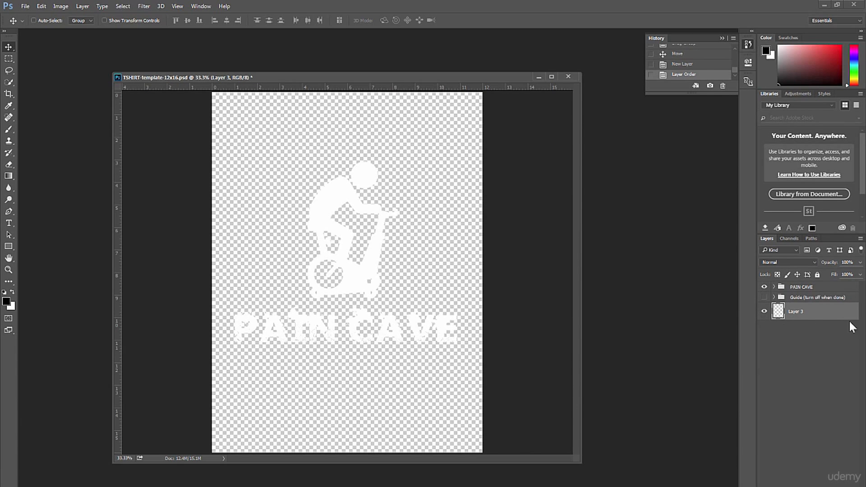
pyautogui.click(8, 245)
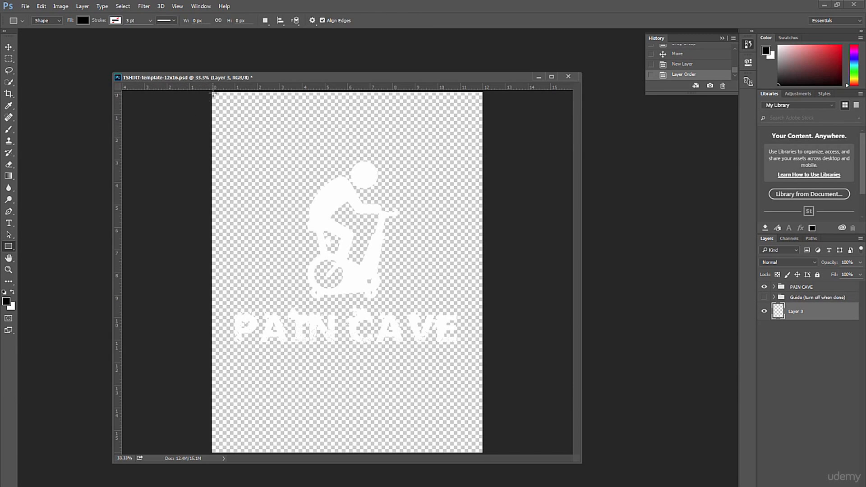
pyautogui.moveTo(211, 92); pyautogui.dragTo(483, 454)
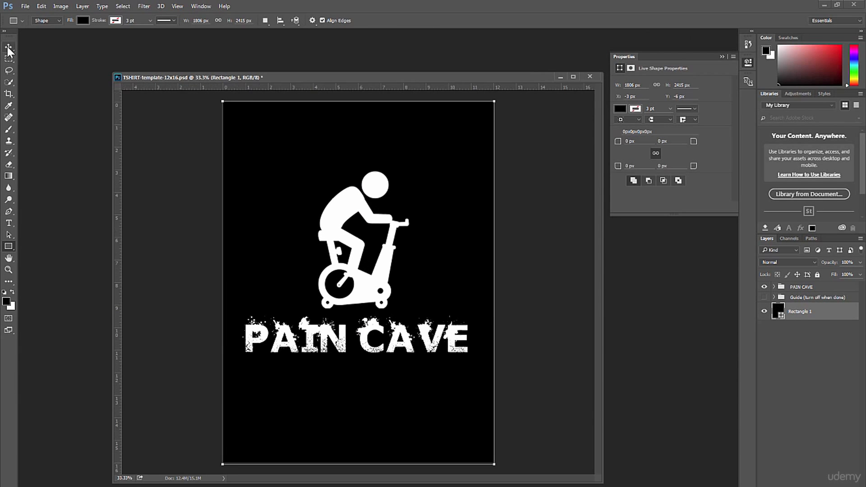
pyautogui.press('v')
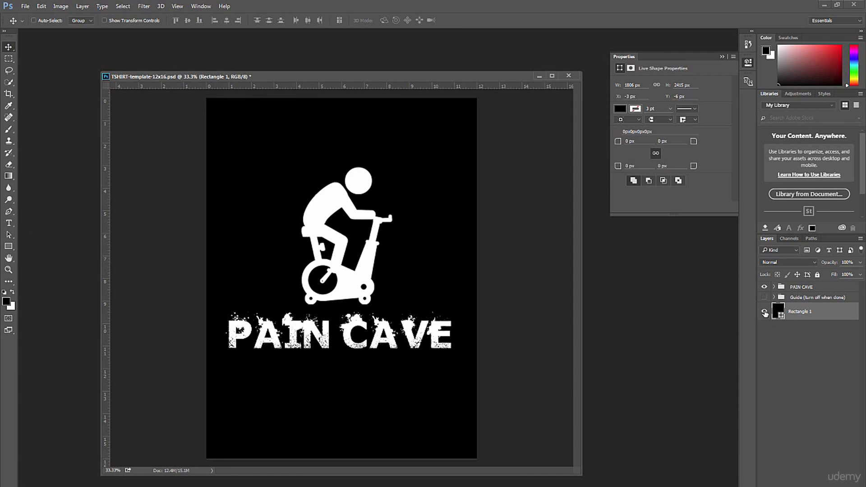
# - Hide the black rectangle and save the template as TSHIRT-template-12x16-white.psd in the 12x16 folder
pyautogui.click(765, 312)
pyautogui.hotkey('ctrl', 'shift', 's')
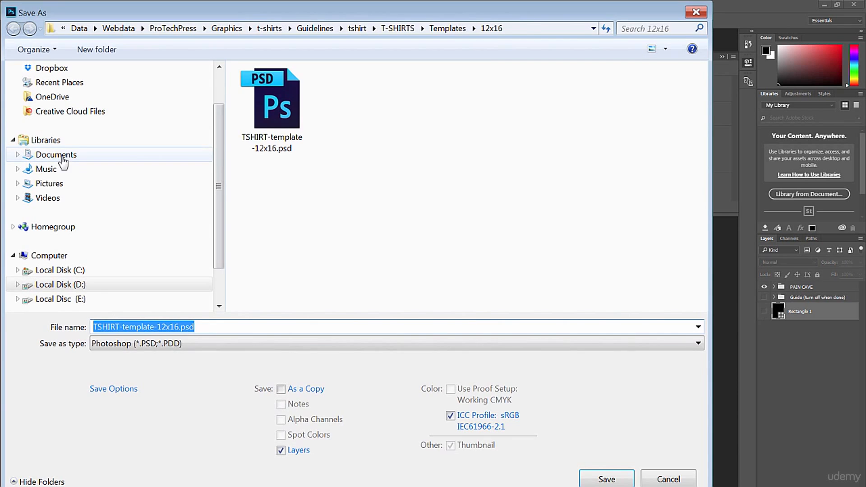
pyautogui.click(179, 327)
pyautogui.write('-')
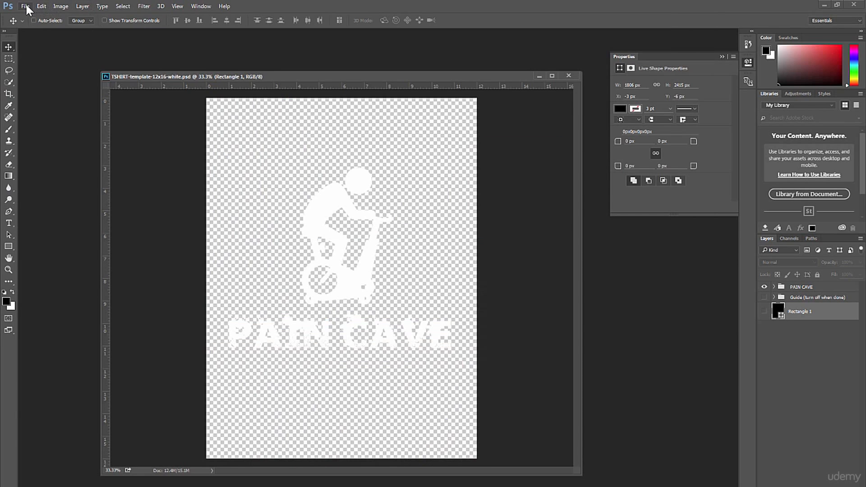
# - Export the white design as TSHIRT-template-12x16-white.png in the 12x16 folder, with smallest compression and no interlacing
pyautogui.click(25, 7)
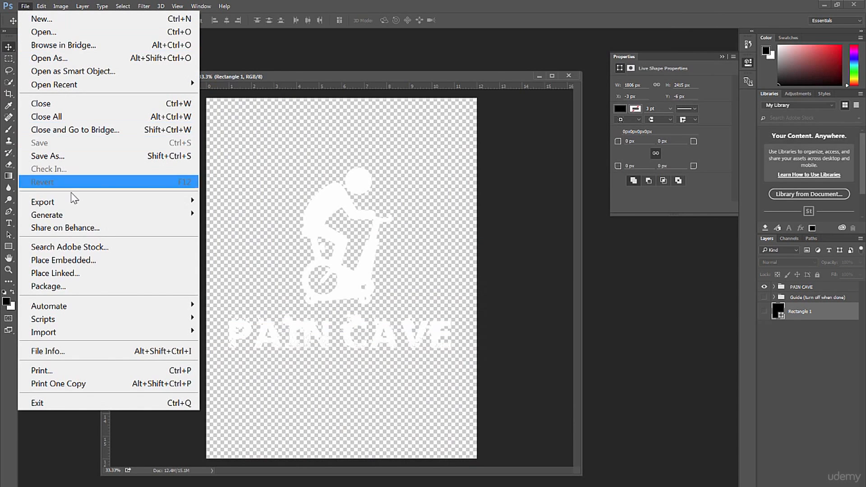
pyautogui.click(60, 155)
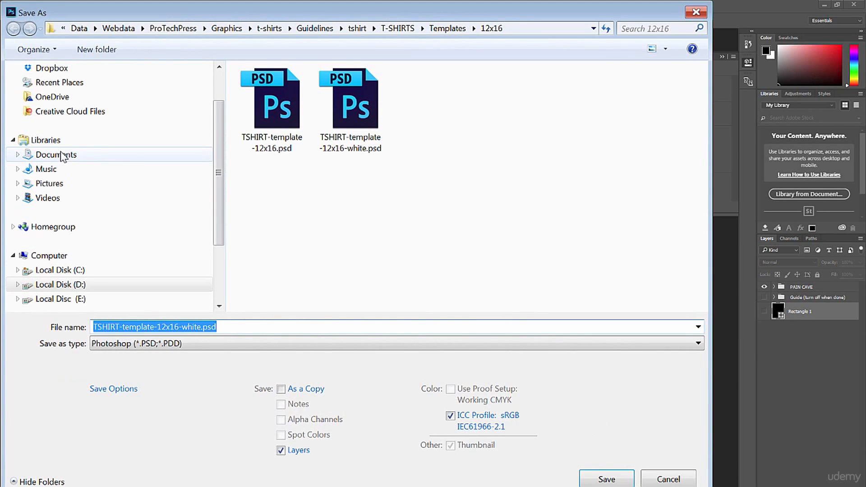
pyautogui.click(702, 344)
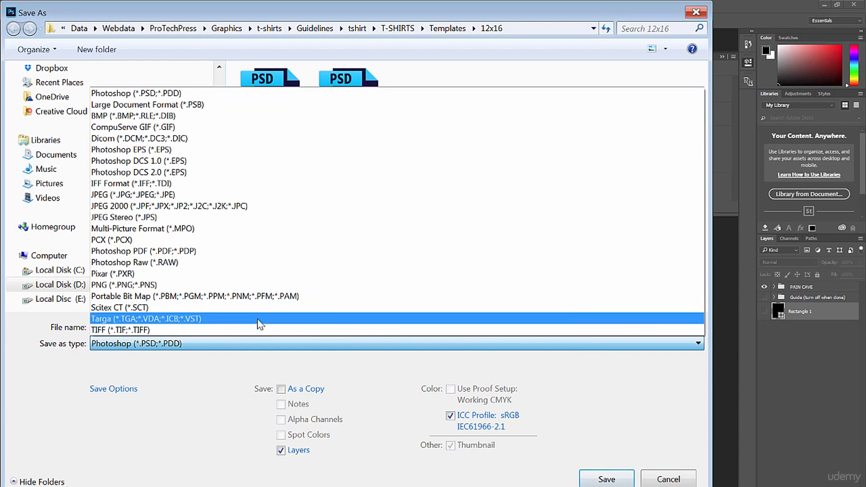
pyautogui.click(115, 285)
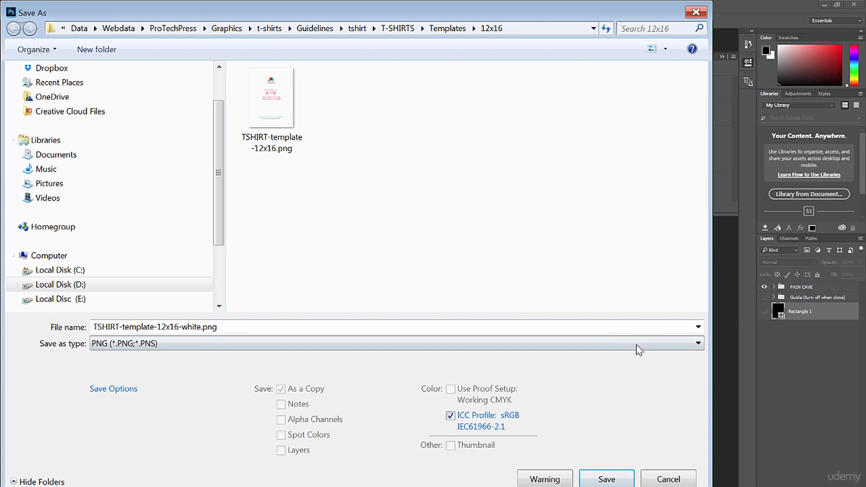
pyautogui.click(603, 479)
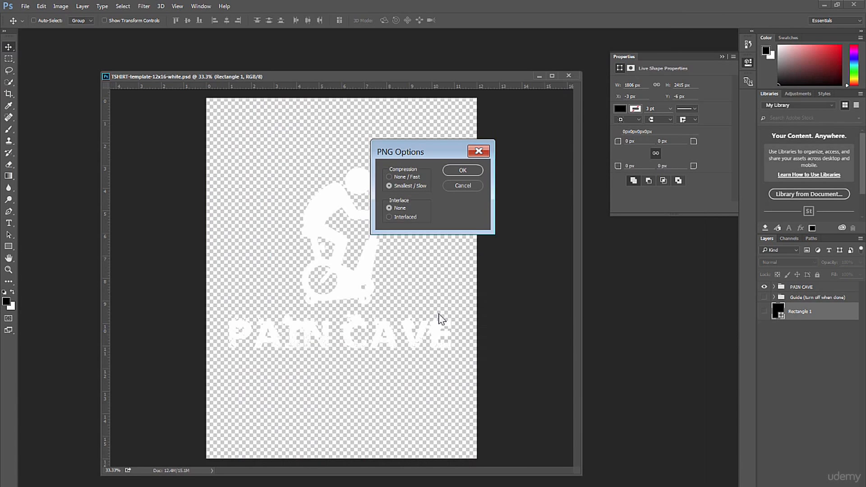
pyautogui.click(461, 172)
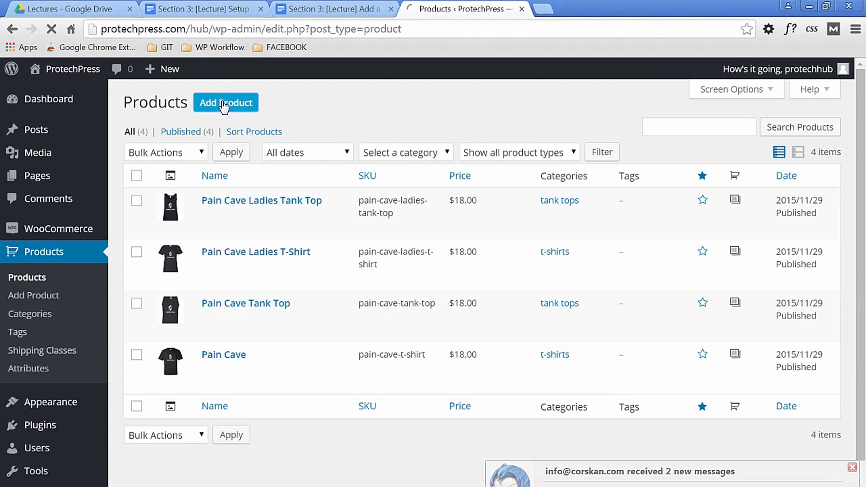
# - Switch to the WordPress admin, add a new product titled "Pain Cave Short Sleeve T-Shirt" and save it as a draft
pyautogui.click(227, 104)
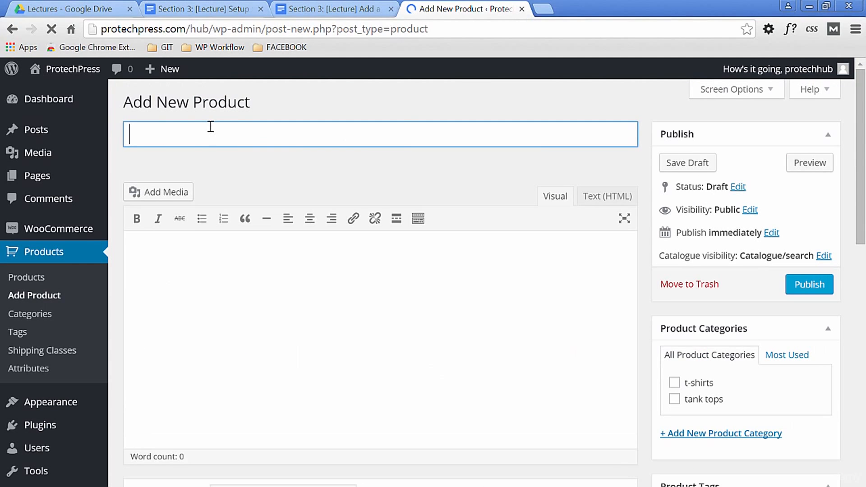
pyautogui.write('Pain Cave Sh')
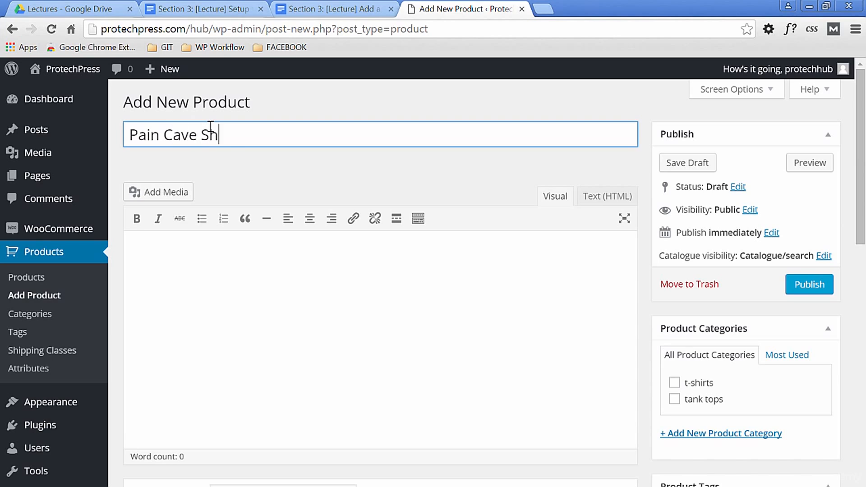
pyautogui.write('ort Sleev')
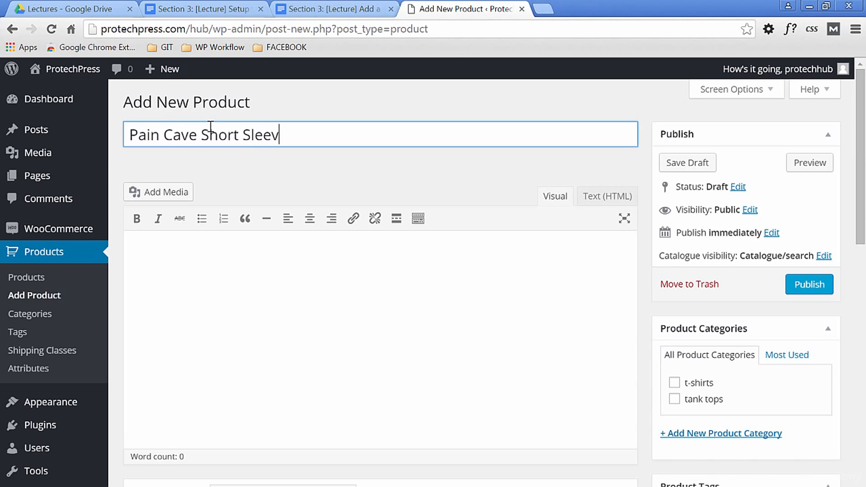
pyautogui.write('e T-Shirt')
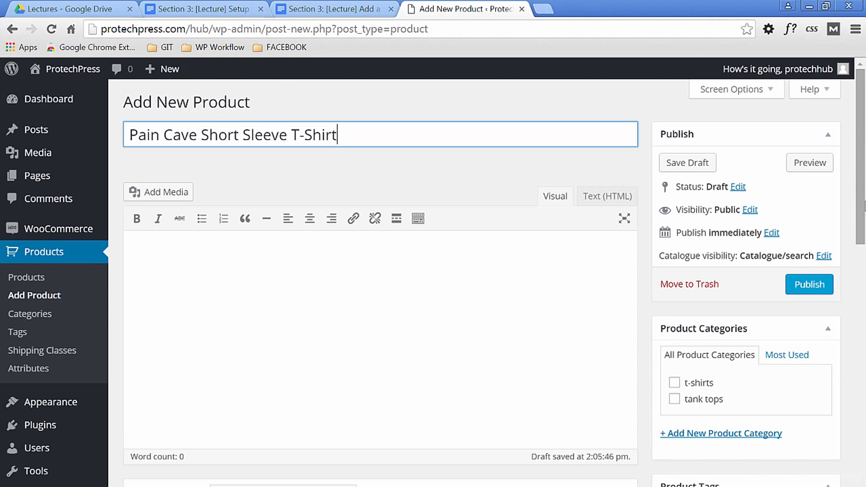
pyautogui.click(687, 162)
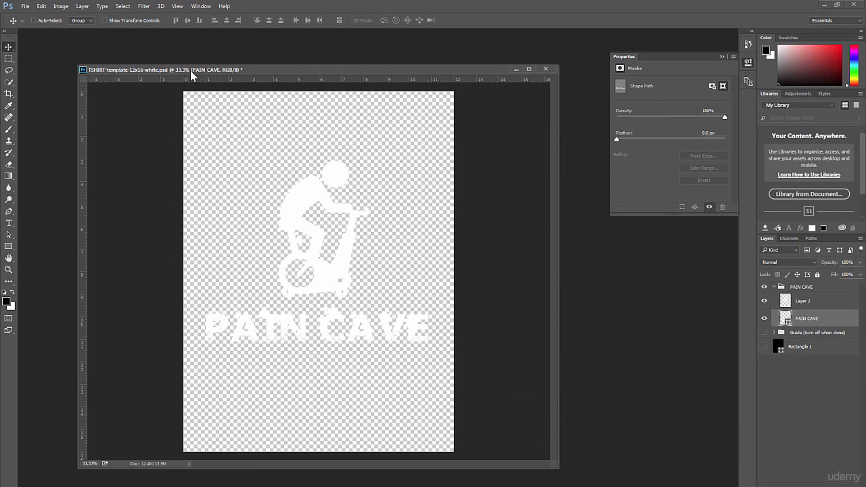
# - Switch to Photoshop and save the changes to TSHIRT-template-12x16-white.psd
pyautogui.moveTo(191, 71); pyautogui.dragTo(171, 69)
pyautogui.click(28, 6)
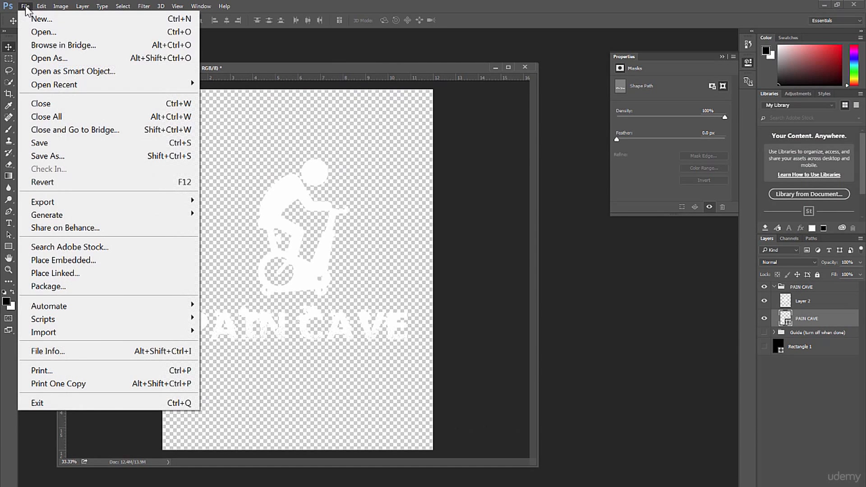
pyautogui.click(28, 141)
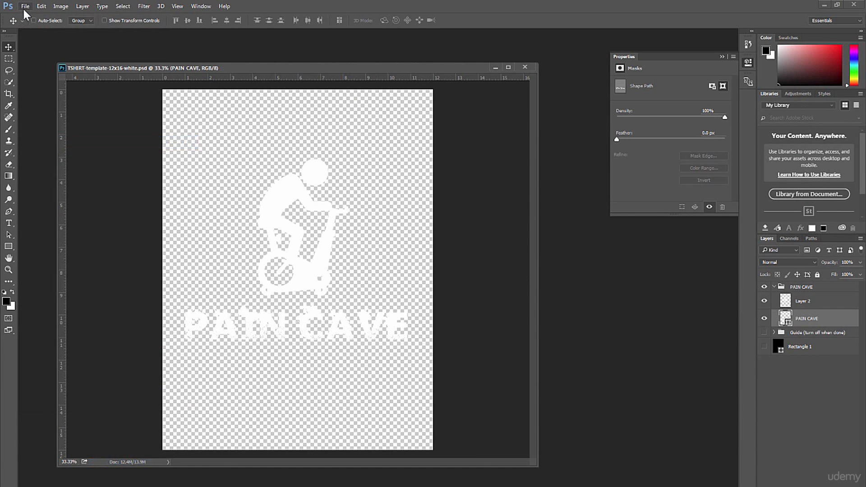
# - Save the white template under the new name TSHIRT-template-12x16-black.psd in the 12x16 folder
pyautogui.click(24, 6)
pyautogui.click(47, 158)
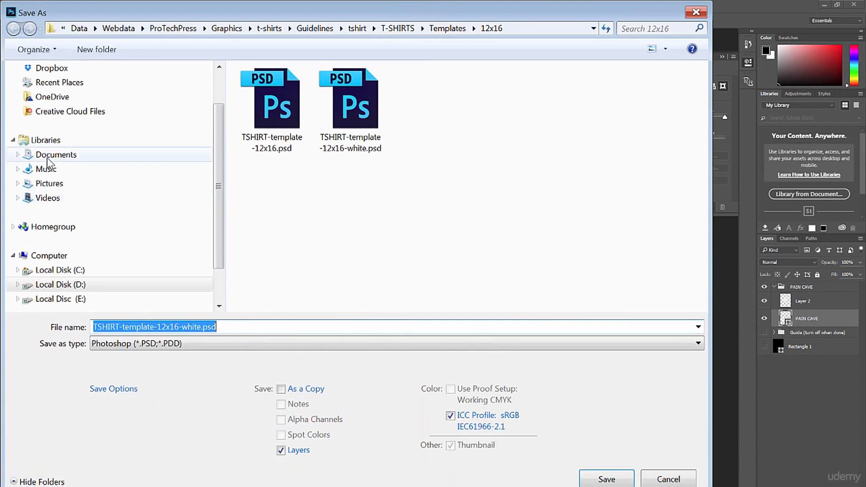
pyautogui.click(202, 328)
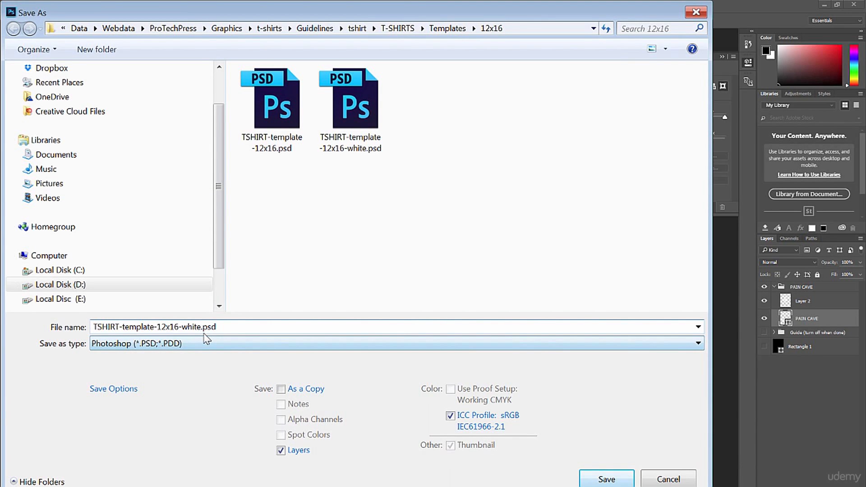
pyautogui.press('BackSpace')
pyautogui.press('BackSpace')
pyautogui.press('BackSpace')
pyautogui.press('BackSpace')
pyautogui.press('BackSpace')
pyautogui.write('black')
pyautogui.press('Return')
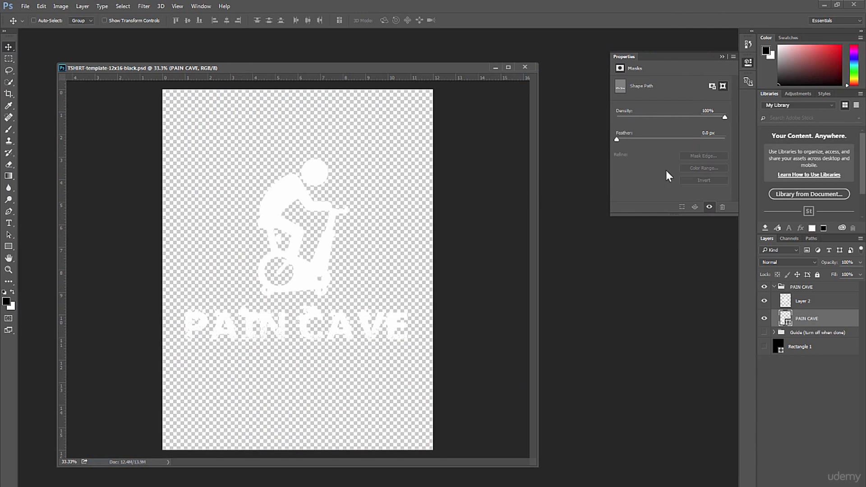
# - Fill the cyclist figure on Layer 2 with the black foreground color and hide the black background rectangle
pyautogui.moveTo(215, 138); pyautogui.dragTo(388, 300)
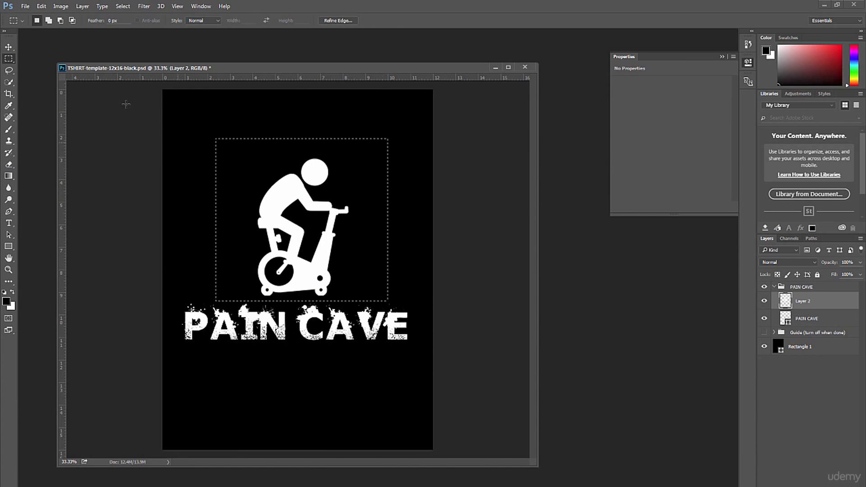
pyautogui.click(8, 47)
pyautogui.press('Up')
pyautogui.press('Down')
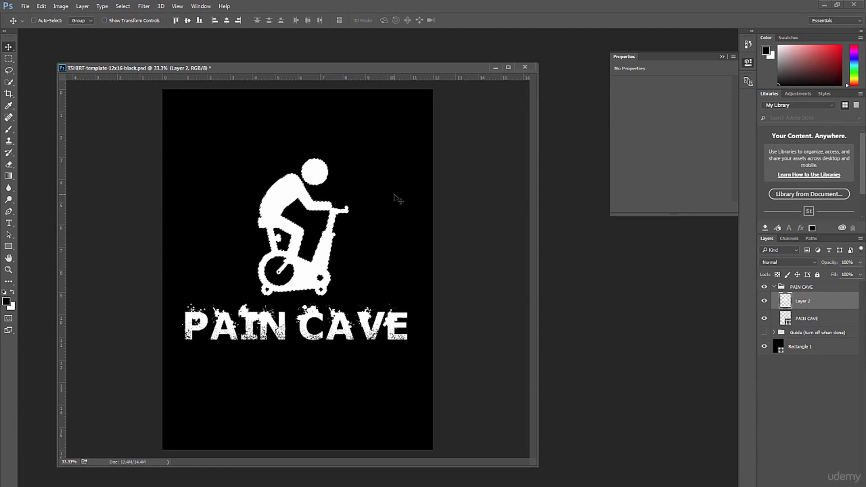
pyautogui.hotkey('shift', 'BackSpace')
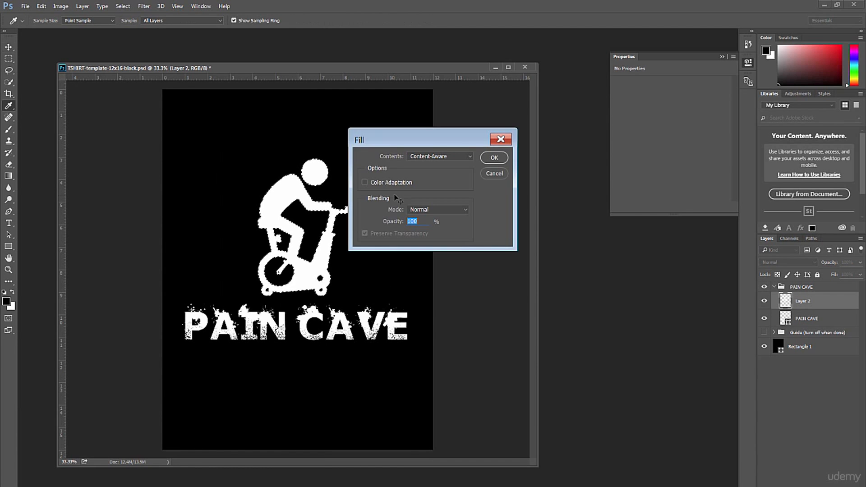
pyautogui.click(464, 210)
pyautogui.click(462, 208)
pyautogui.click(469, 156)
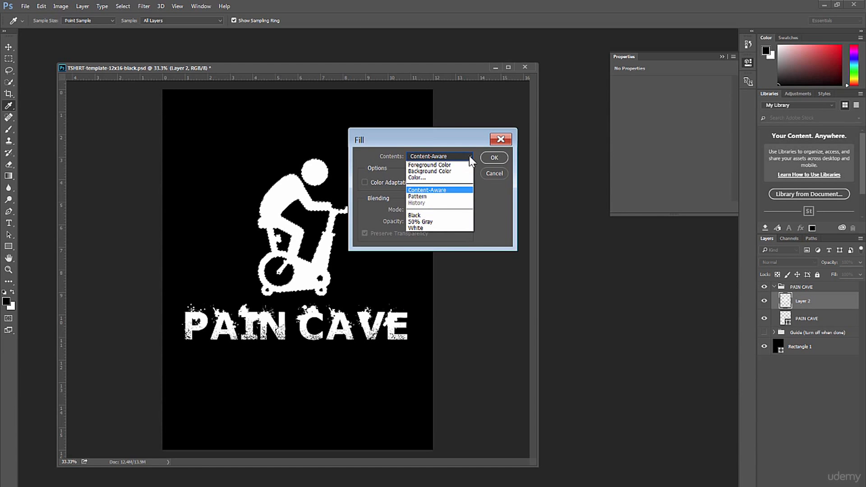
pyautogui.click(430, 165)
pyautogui.click(494, 158)
pyautogui.press('v')
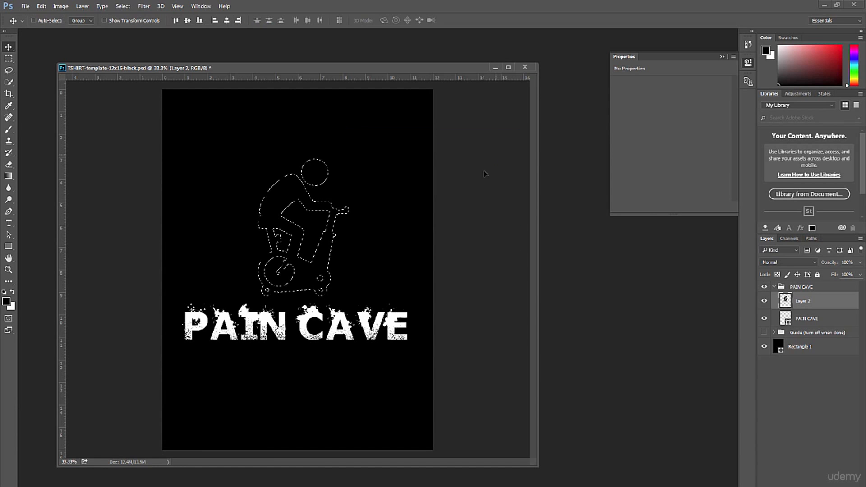
pyautogui.hotkey('ctrl', 'd')
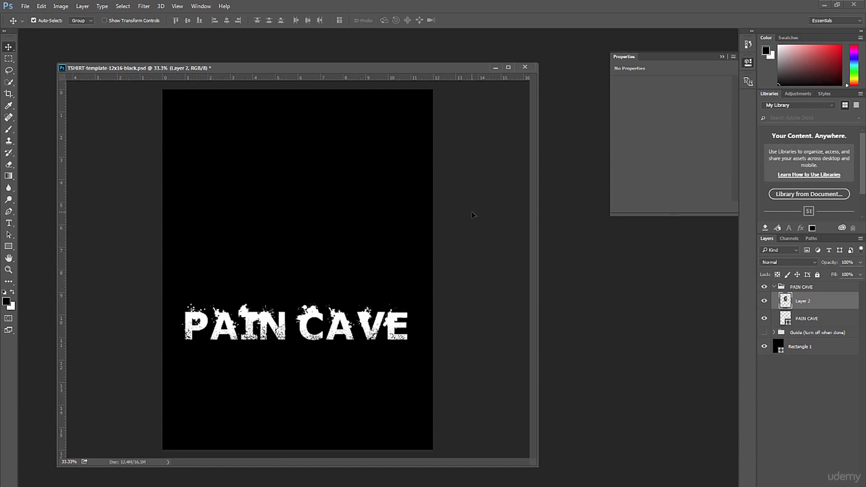
pyautogui.click(764, 347)
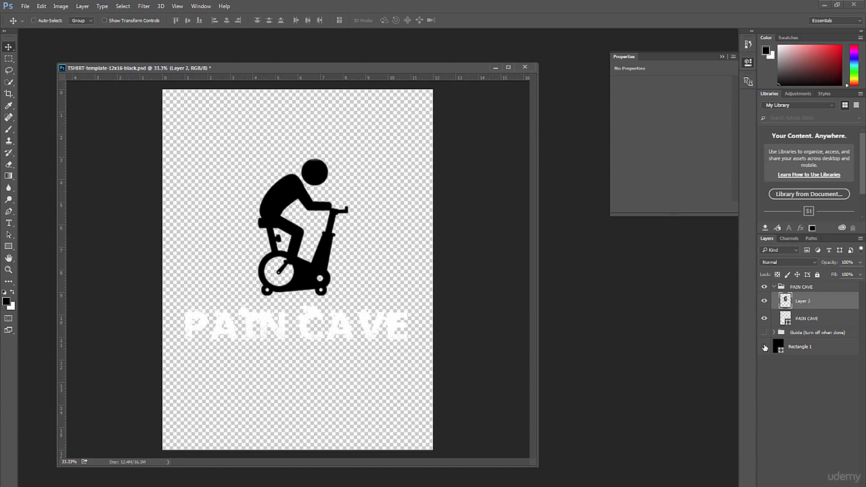
# - Rasterize the PAIN CAVE text shape layer
pyautogui.click(8, 270)
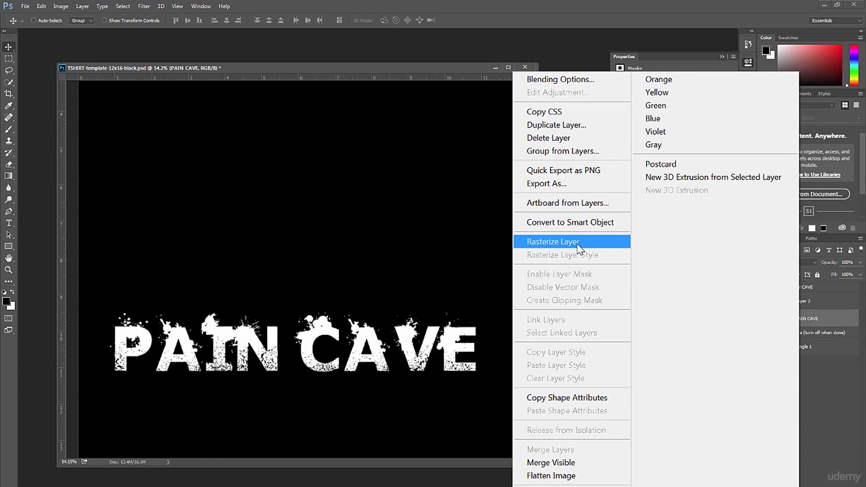
pyautogui.click(580, 248)
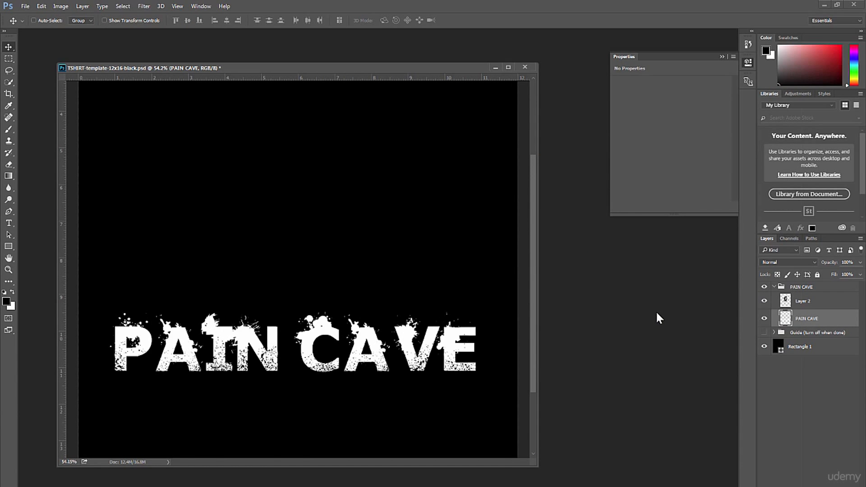
# - Fill the PAIN CAVE lettering with the black foreground color at 100% opacity and hide the black background rectangle
pyautogui.click(9, 59)
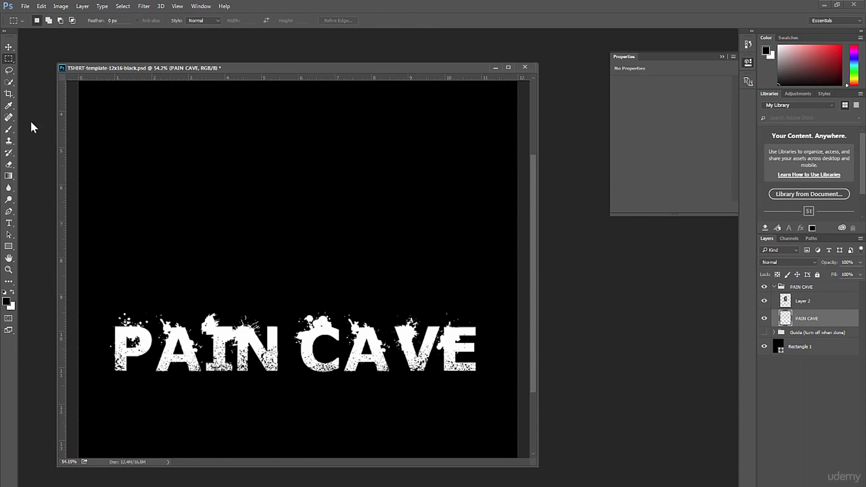
pyautogui.moveTo(88, 287); pyautogui.dragTo(506, 402)
pyautogui.click(9, 46)
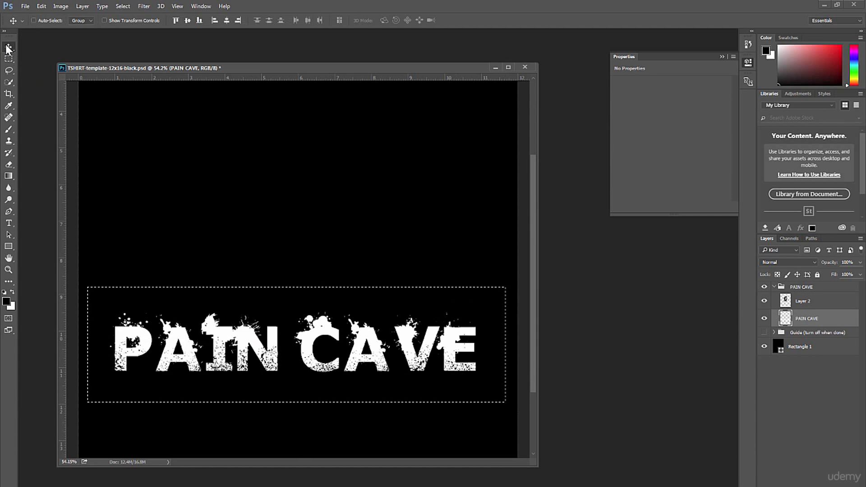
pyautogui.press('Up')
pyautogui.press('Down')
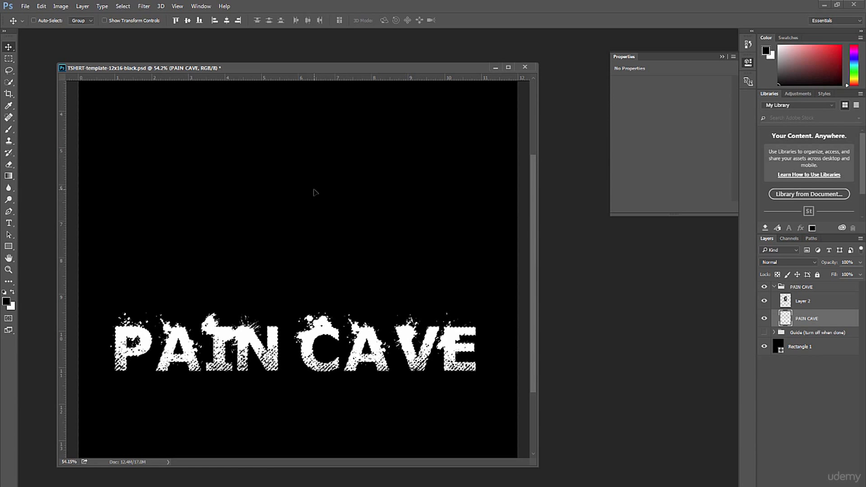
pyautogui.hotkey('ctrl', '+')
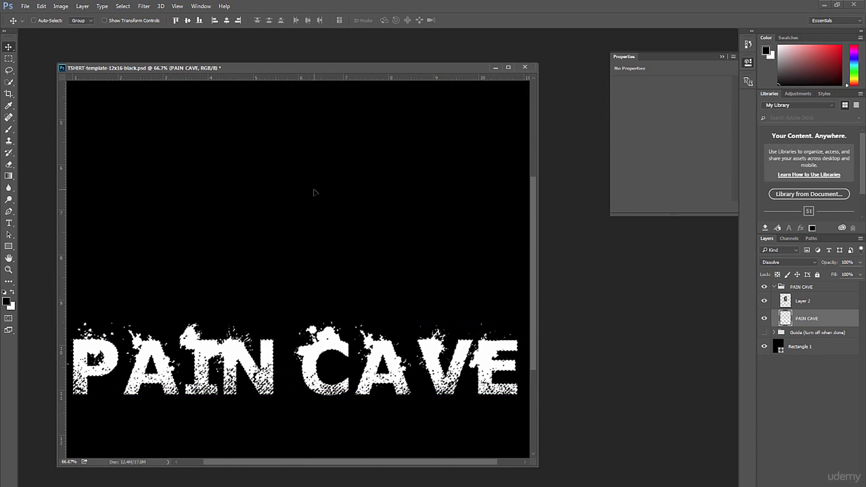
pyautogui.hotkey('ctrl', 'z')
pyautogui.hotkey('ctrl', 'z')
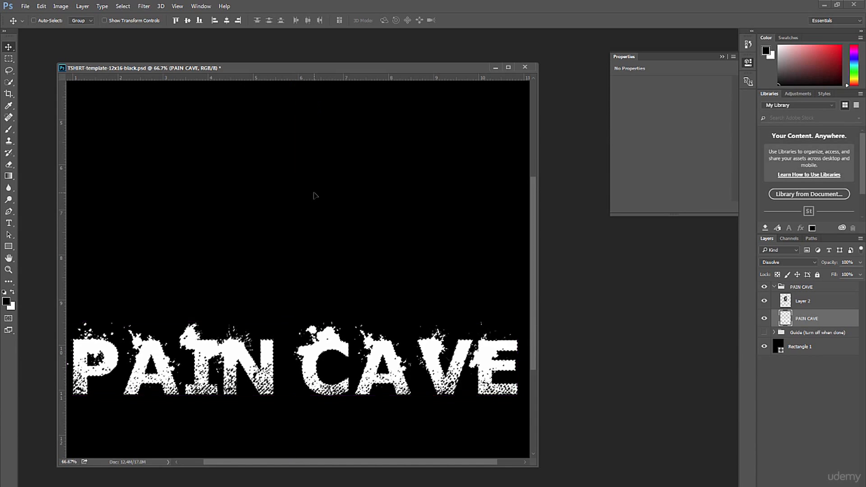
pyautogui.hotkey('ctrl', '-')
pyautogui.hotkey('shift', '+')
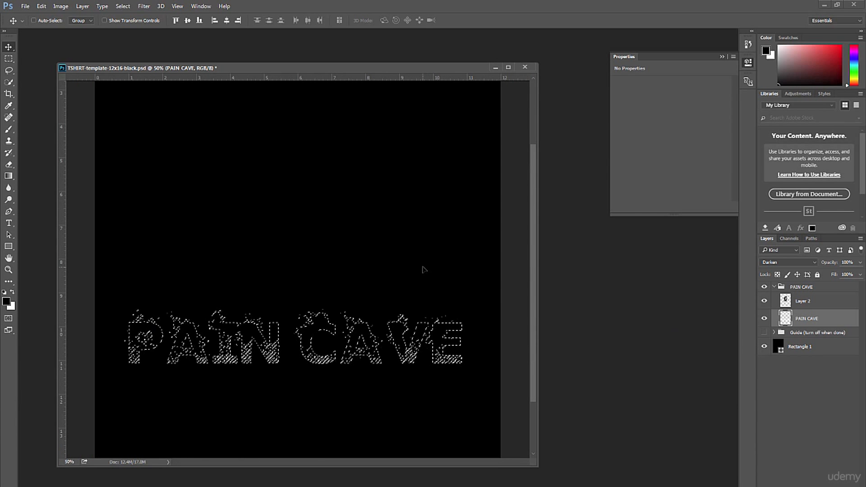
pyautogui.click(41, 5)
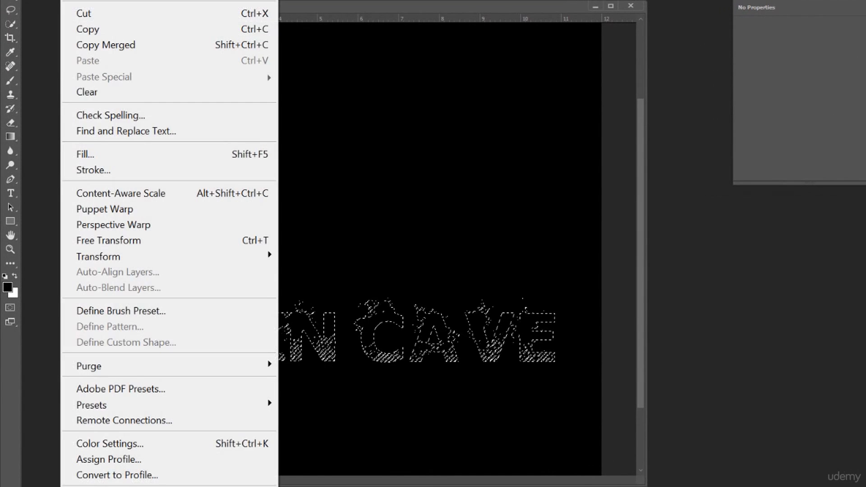
pyautogui.click(98, 156)
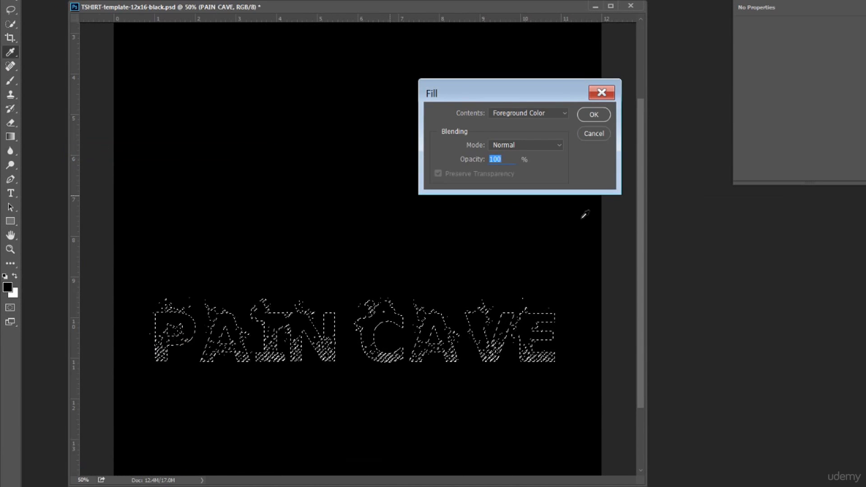
pyautogui.click(571, 125)
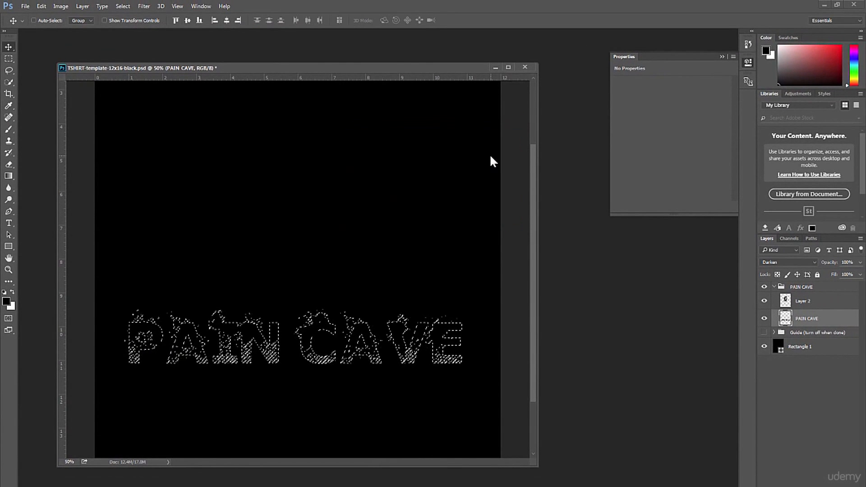
pyautogui.click(764, 347)
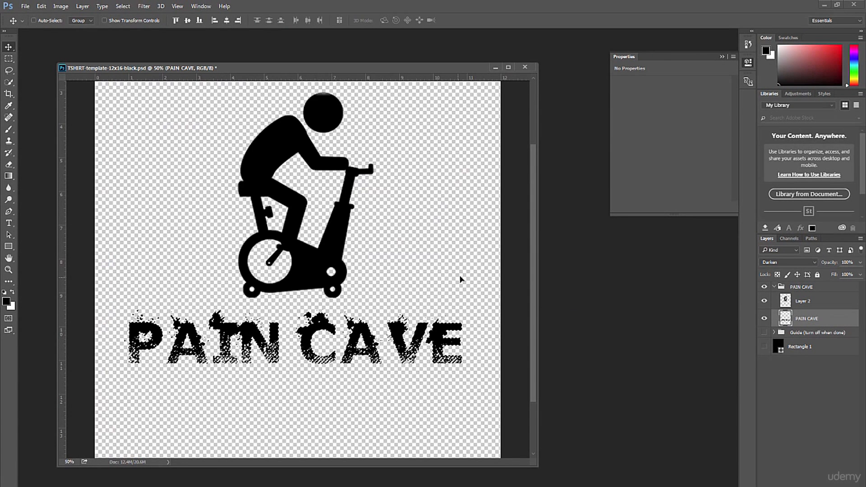
# - Save TSHIRT-template-12x16-black.psd with the background Rectangle 1 filled white and hidden
pyautogui.hotkey('ctrl', '-')
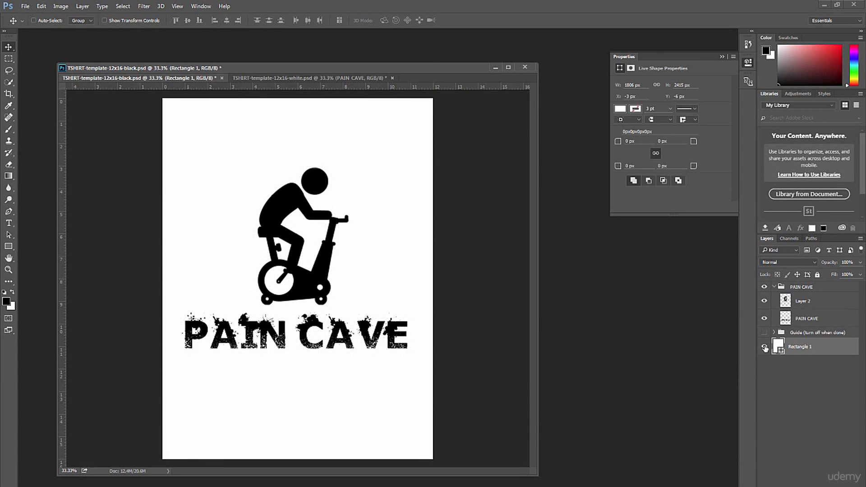
pyautogui.click(764, 348)
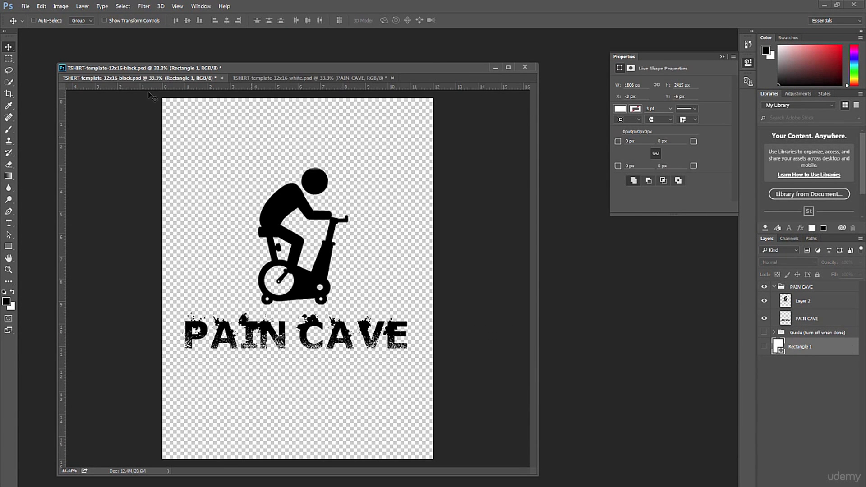
pyautogui.click(26, 7)
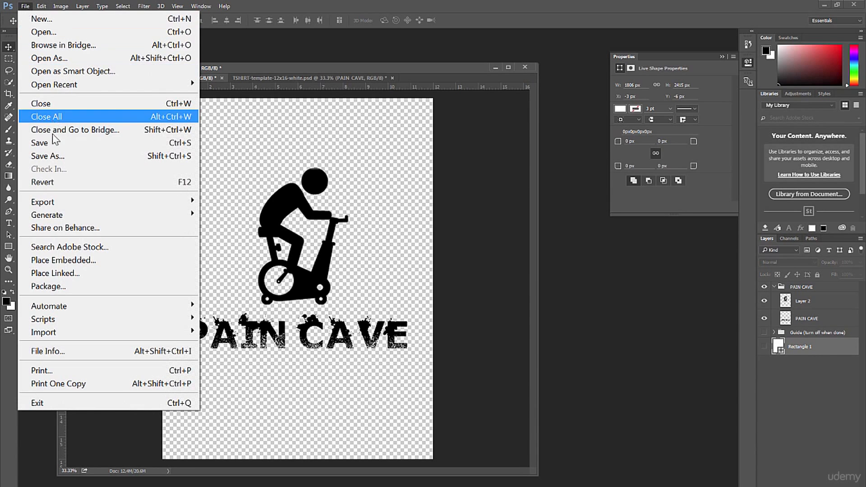
pyautogui.click(45, 142)
# - Save a transparent PNG copy named TSHIRT-template-12x16-black.png in the 12x16 folder, using smallest compression and no interlacing
pyautogui.click(23, 9)
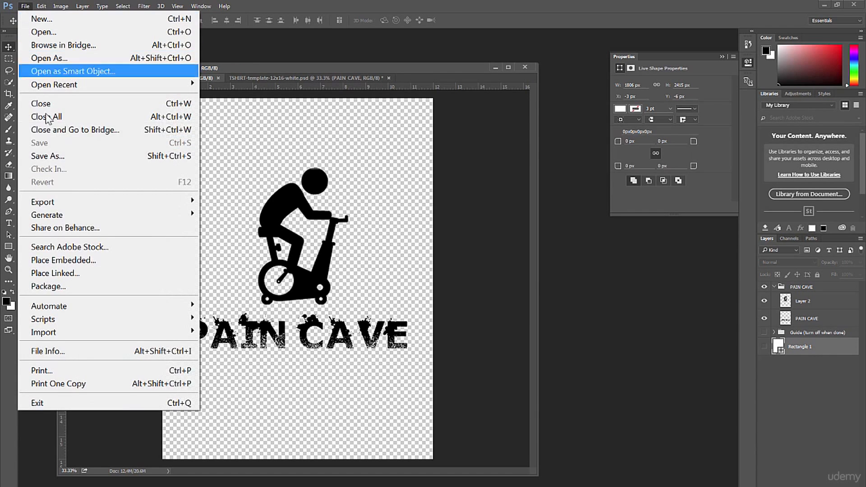
pyautogui.click(53, 159)
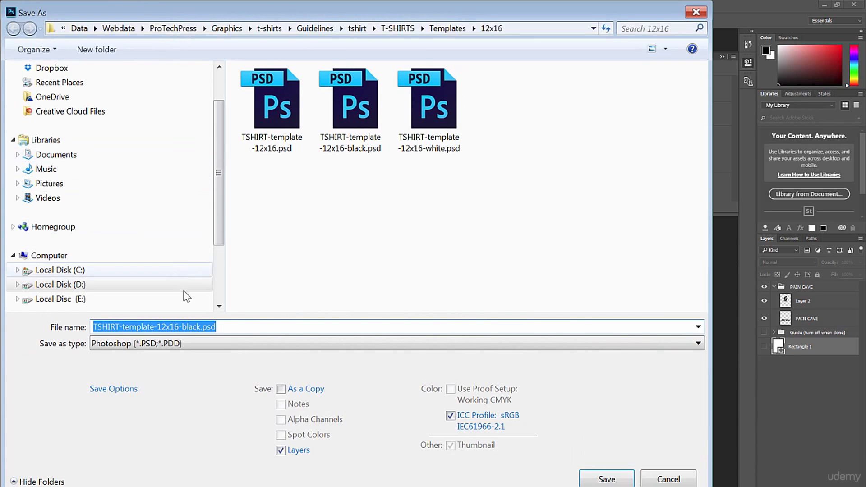
pyautogui.click(699, 343)
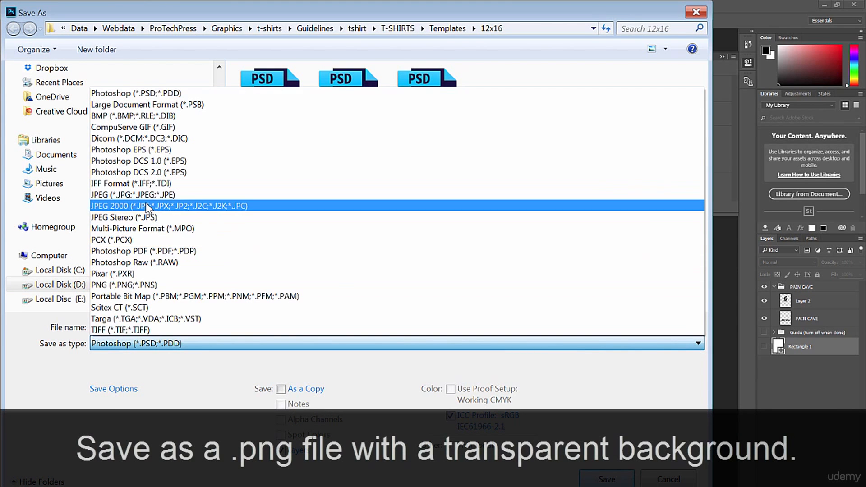
pyautogui.click(149, 284)
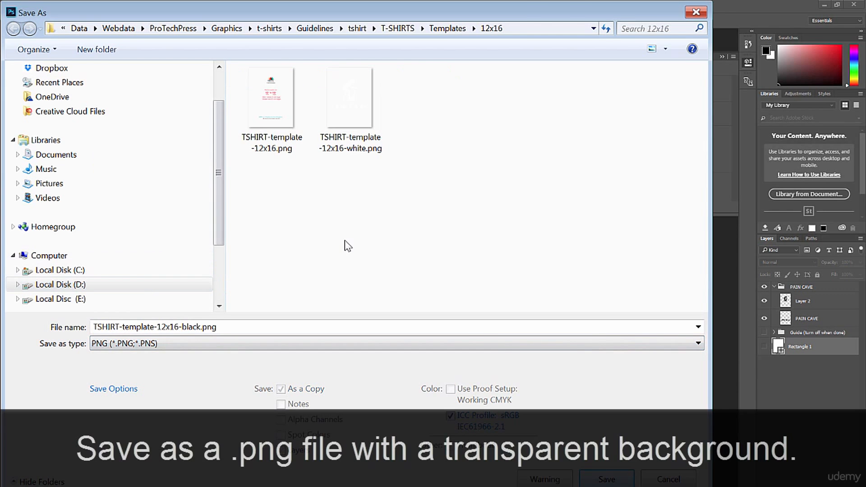
pyautogui.click(607, 479)
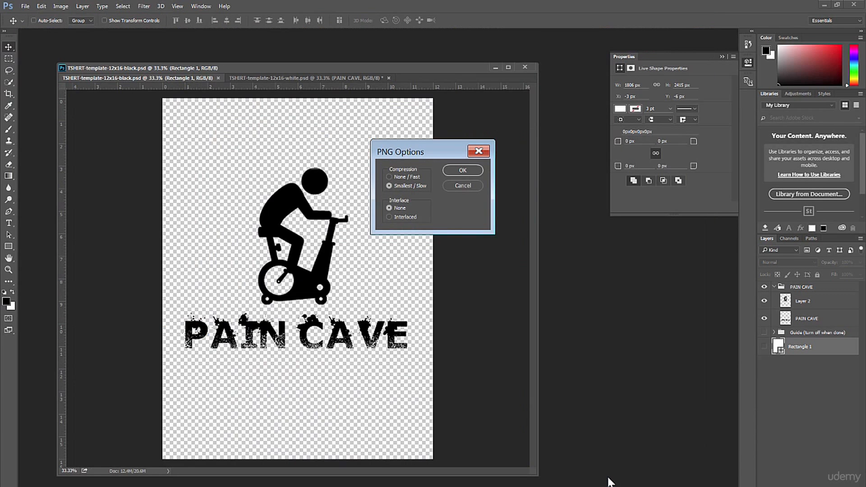
pyautogui.click(463, 171)
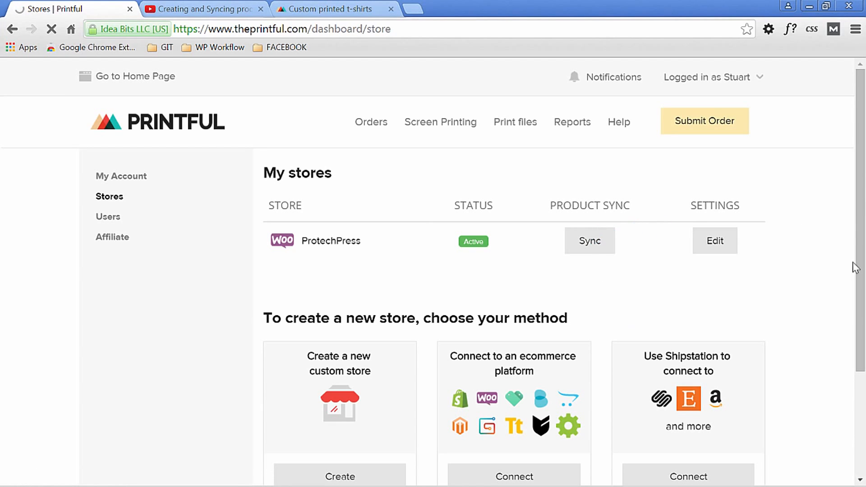
pyautogui.click(593, 249)
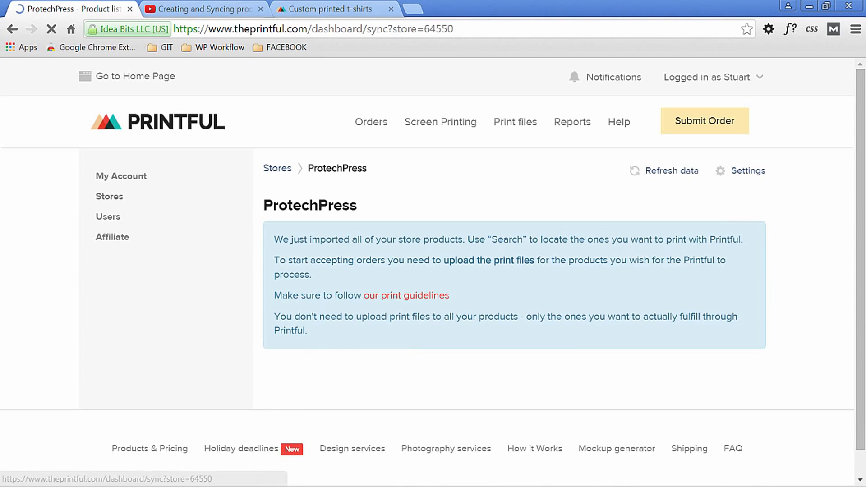
pyautogui.scroll(-4, 433, 271)
pyautogui.moveTo(865, 289); pyautogui.dragTo(864, 388)
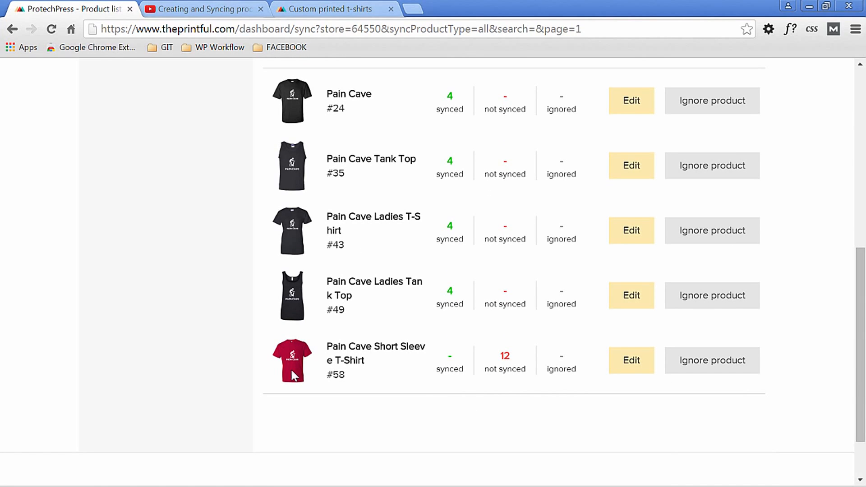
pyautogui.moveTo(862, 399); pyautogui.dragTo(861, 429)
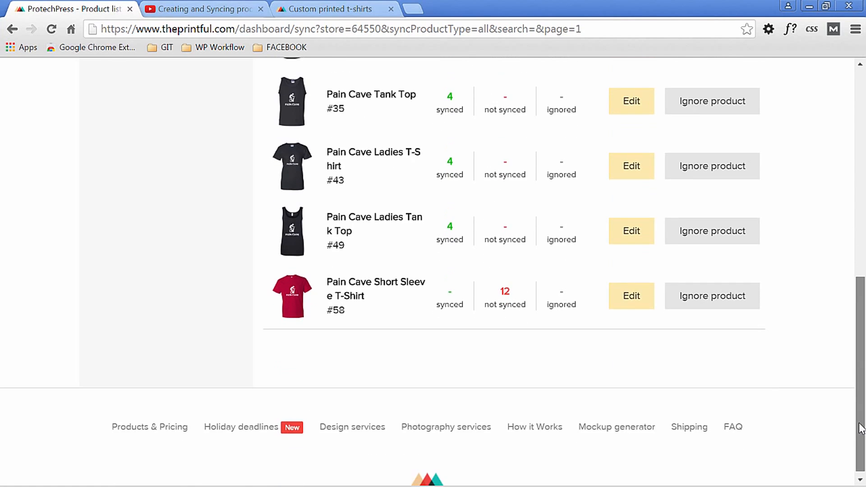
pyautogui.scroll(1, 634, 332)
pyautogui.click(631, 332)
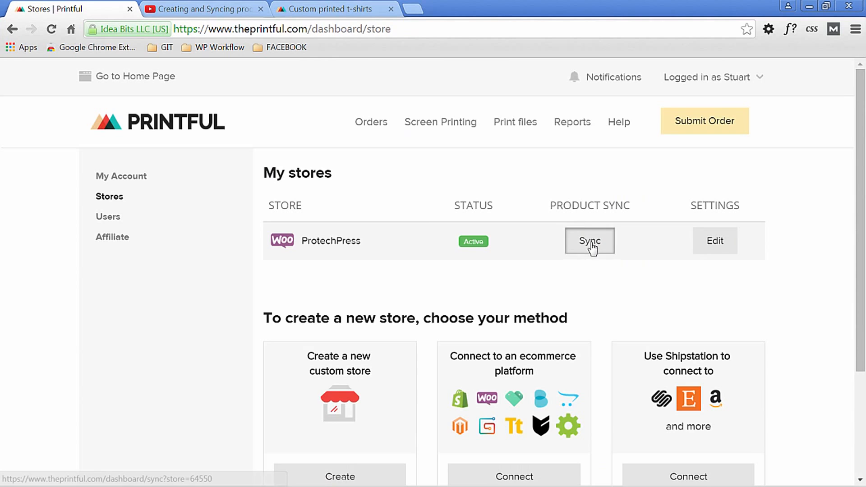
# - Open the Pain Cave Short Sleeve T-Shirt for editing from the ProtechPress store's product sync list
pyautogui.click(588, 241)
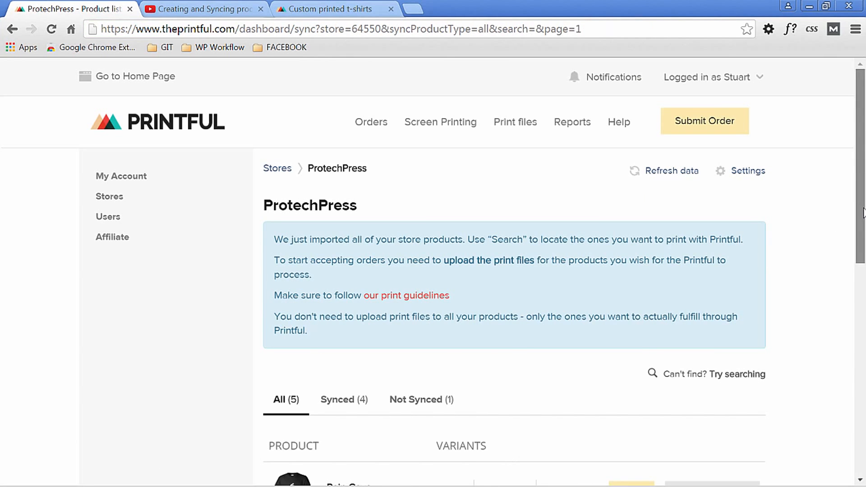
pyautogui.scroll(-3, 850, 220)
pyautogui.moveTo(864, 286); pyautogui.dragTo(865, 388)
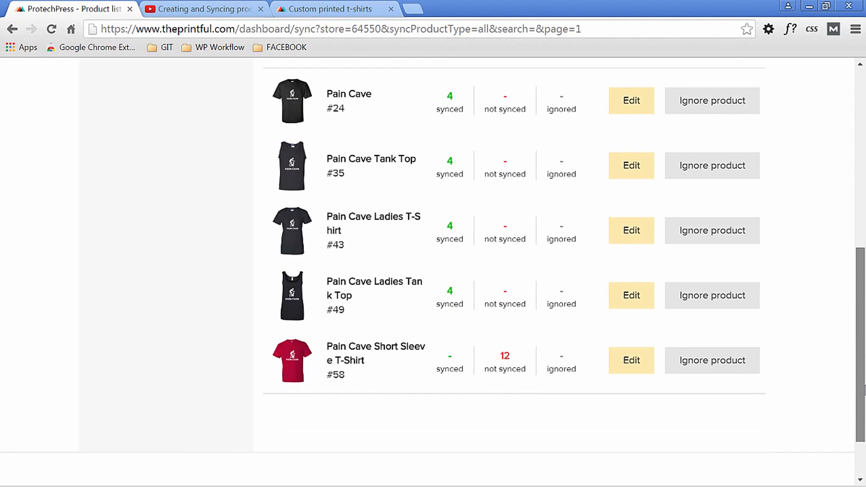
pyautogui.moveTo(864, 388); pyautogui.dragTo(865, 403)
pyautogui.click(628, 333)
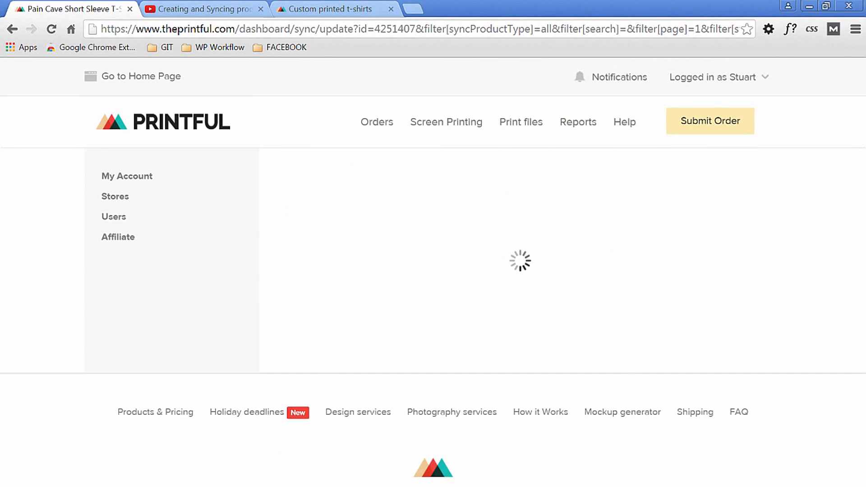
# - Assign Anvil's 980 Lightweight Fashion Short Sleeve T-Shirt, from the Unisex / Men T-shirts, to the Small / Red variant
pyautogui.moveTo(865, 169); pyautogui.dragTo(862, 208)
pyautogui.click(580, 282)
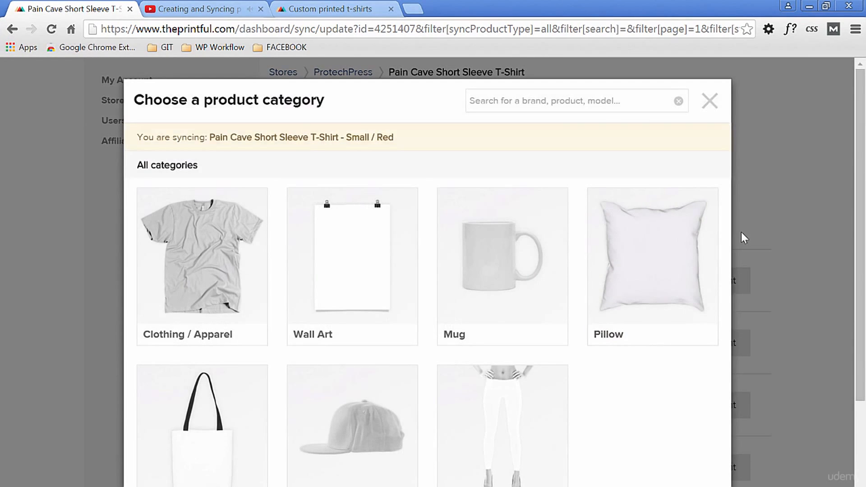
pyautogui.click(245, 267)
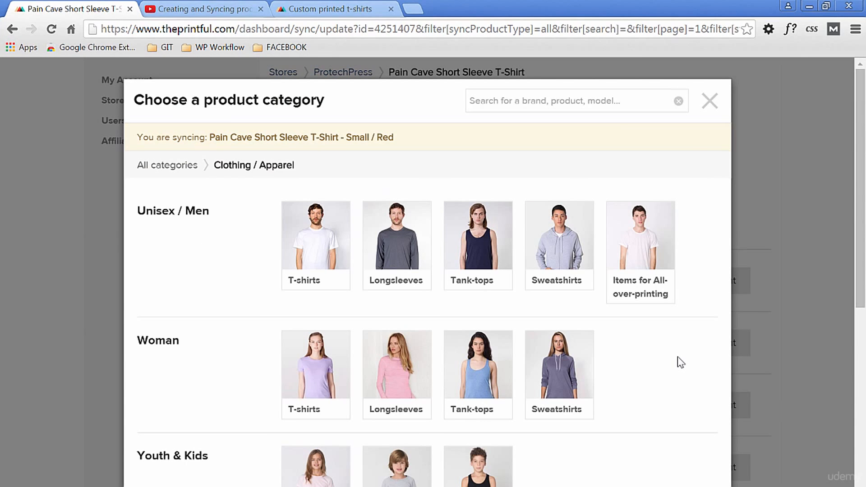
pyautogui.click(310, 246)
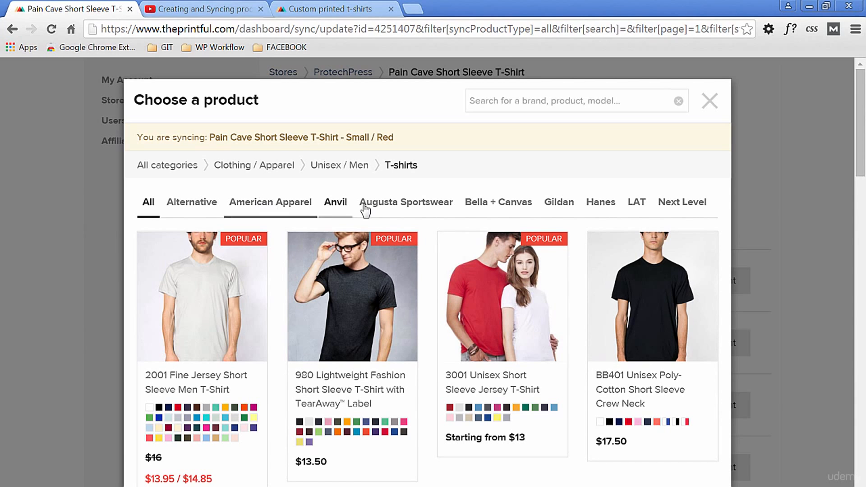
pyautogui.click(335, 202)
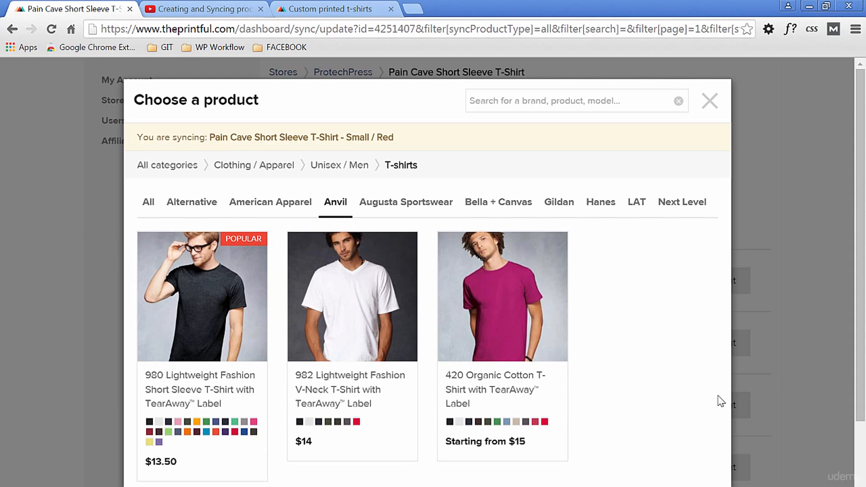
pyautogui.click(206, 334)
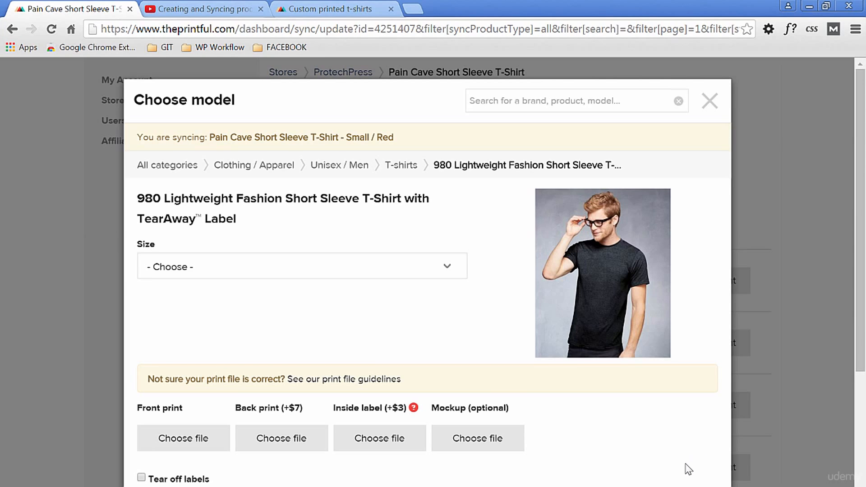
# - Set the 980 T-shirt model to size S in Red
pyautogui.click(448, 268)
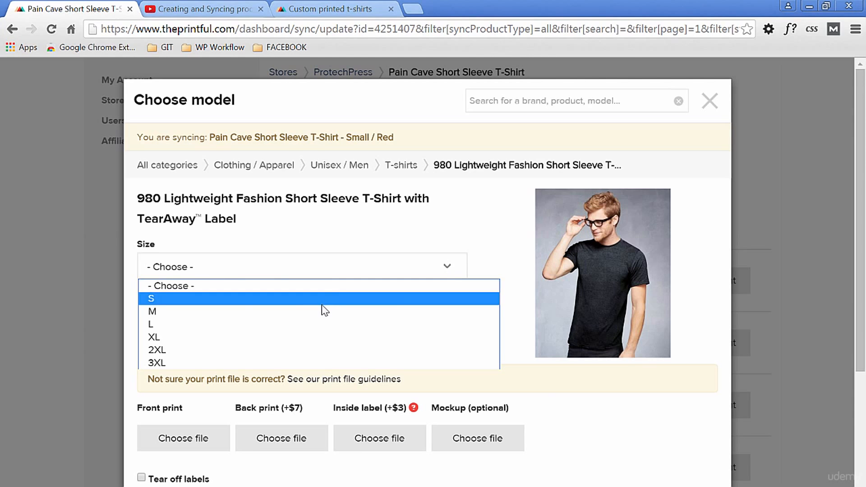
pyautogui.click(324, 300)
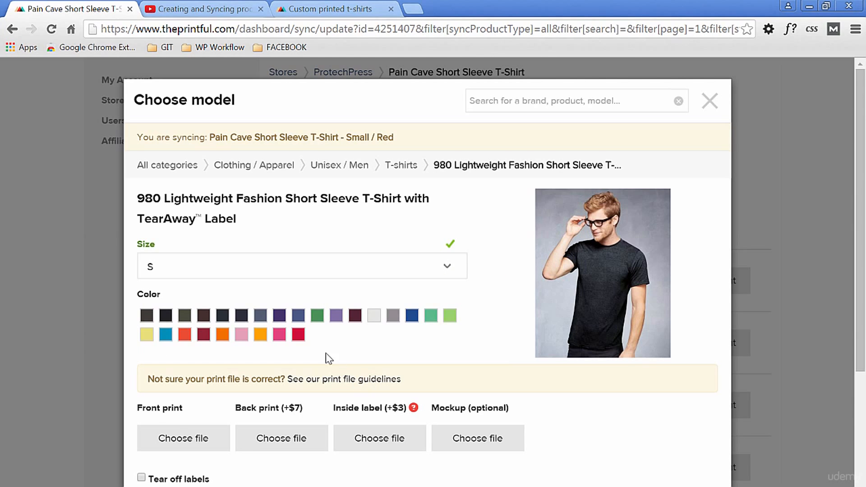
pyautogui.click(299, 336)
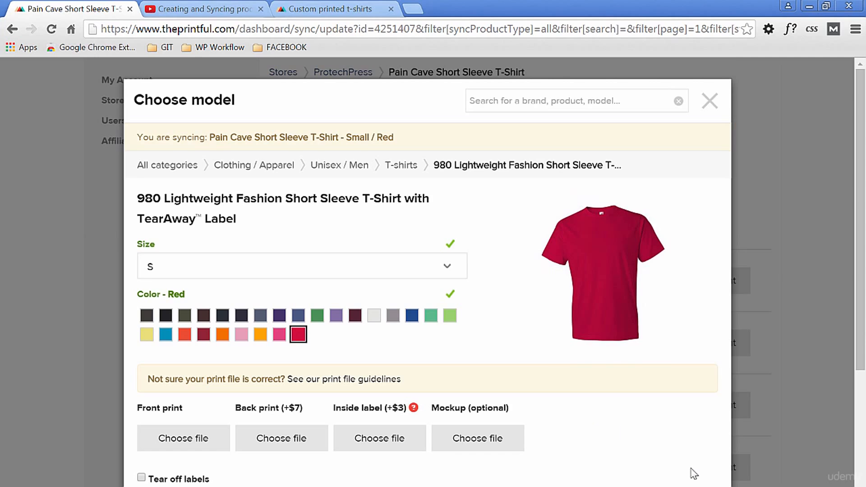
# - Use the white TSHIRT-pain-cave-white print file from the store's file library as the front print
pyautogui.scroll(-3, 693, 474)
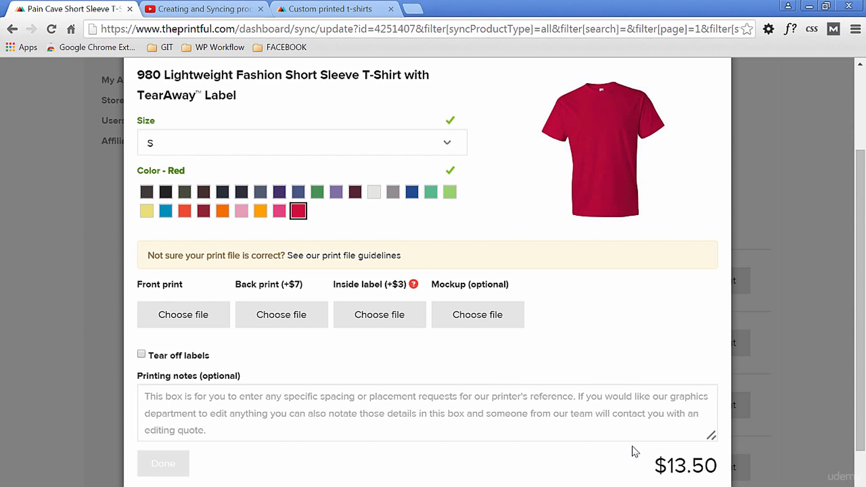
pyautogui.click(180, 316)
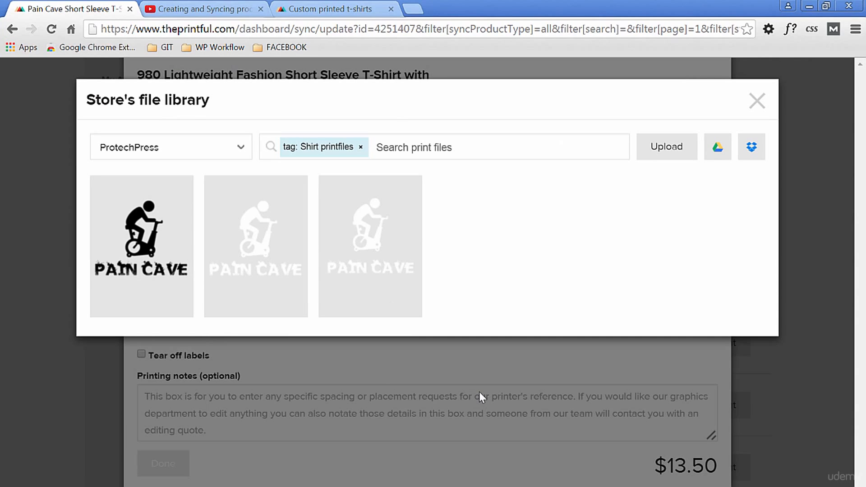
pyautogui.moveTo(282, 251)
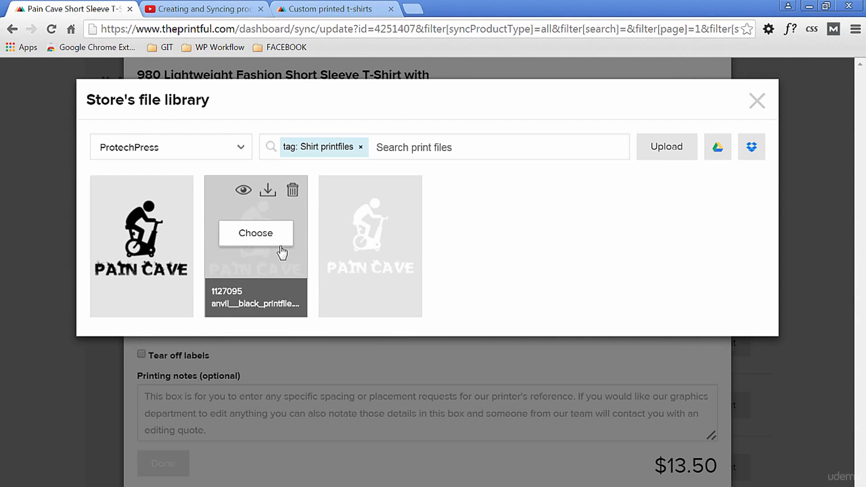
pyautogui.moveTo(366, 243)
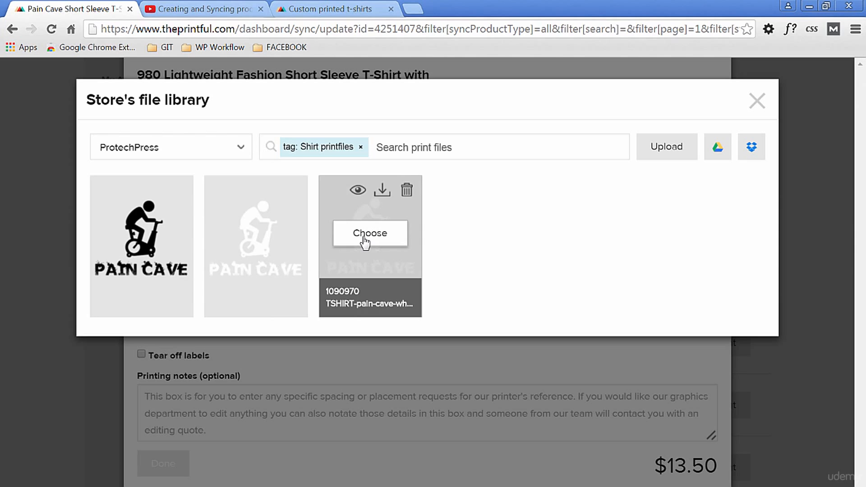
pyautogui.moveTo(384, 261)
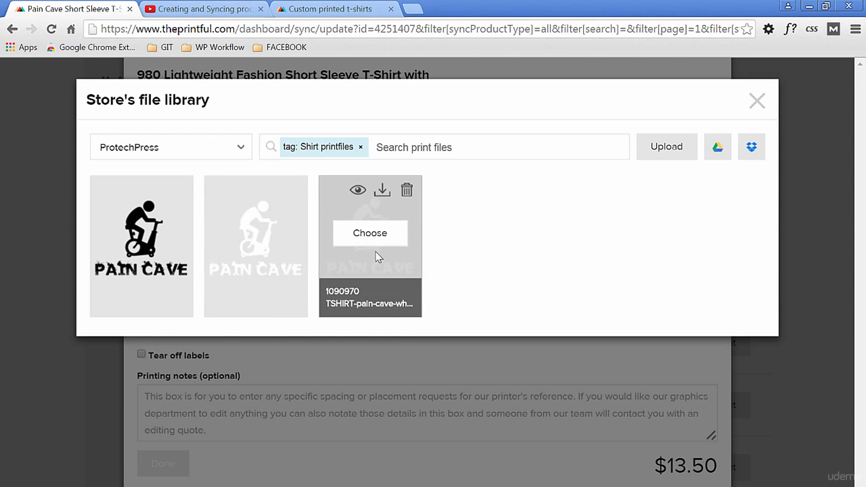
pyautogui.click(373, 236)
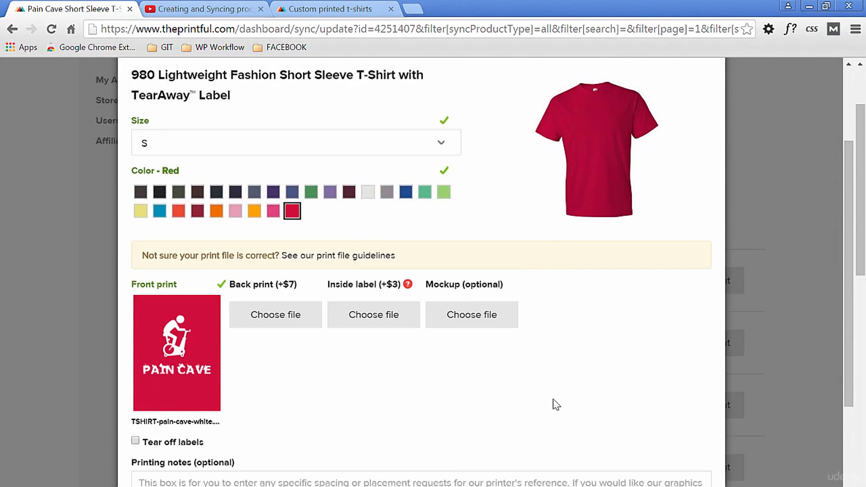
# - Add anvil__red_mockup.png from the file library as the mockup and finish syncing the Small / Red variant
pyautogui.click(478, 319)
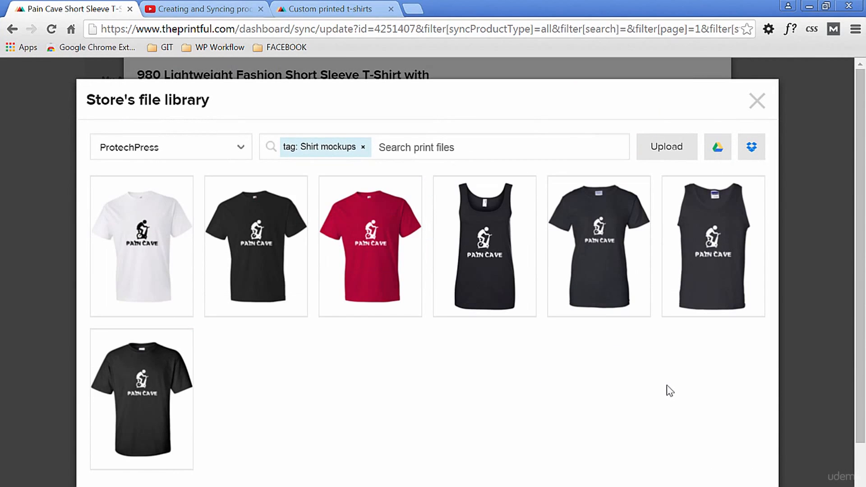
pyautogui.moveTo(370, 255)
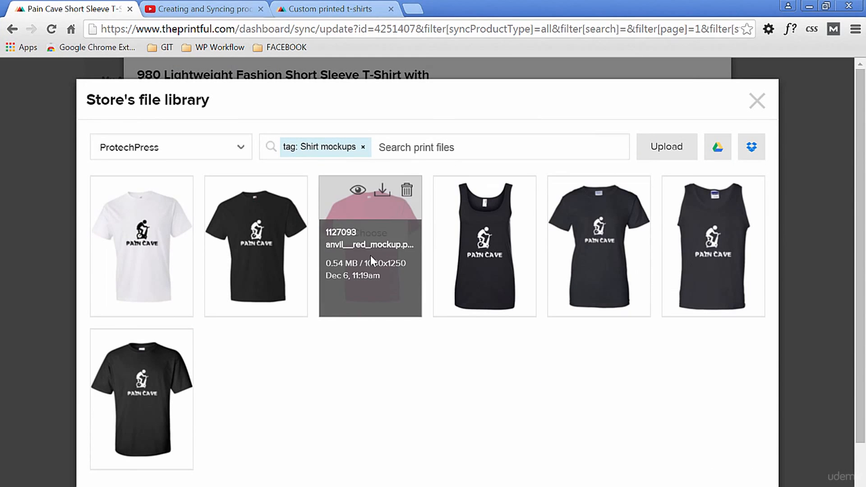
pyautogui.click(369, 235)
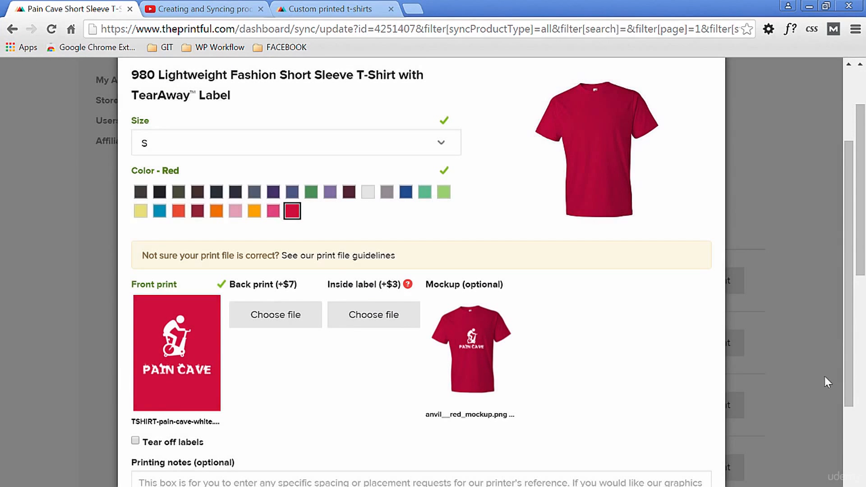
pyautogui.moveTo(846, 330); pyautogui.dragTo(855, 388)
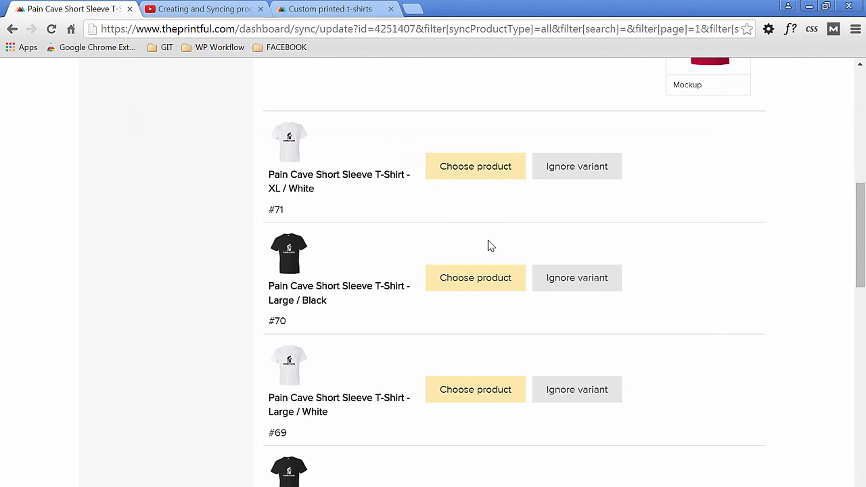
# - Choose a product for the XL / White variant and set the 980 T-shirt model to size XL in White
pyautogui.click(474, 177)
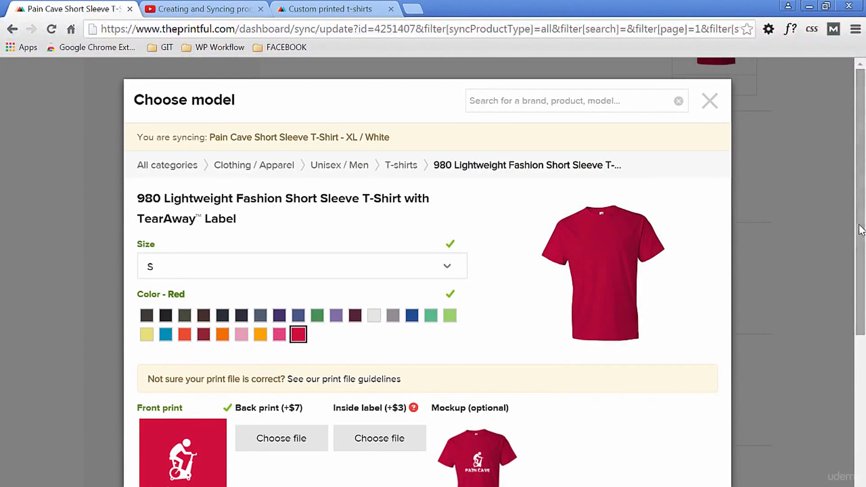
pyautogui.scroll(-2, 855, 266)
pyautogui.moveTo(861, 276); pyautogui.dragTo(863, 256)
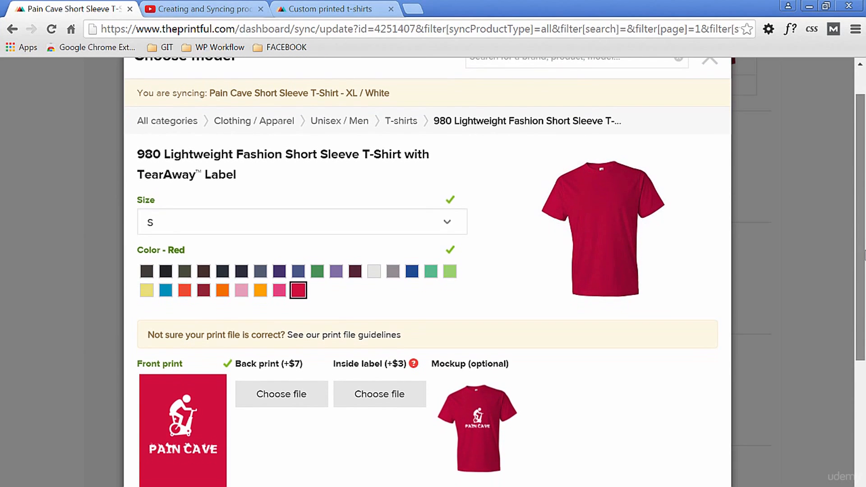
pyautogui.moveTo(348, 90); pyautogui.dragTo(387, 93)
pyautogui.click(806, 292)
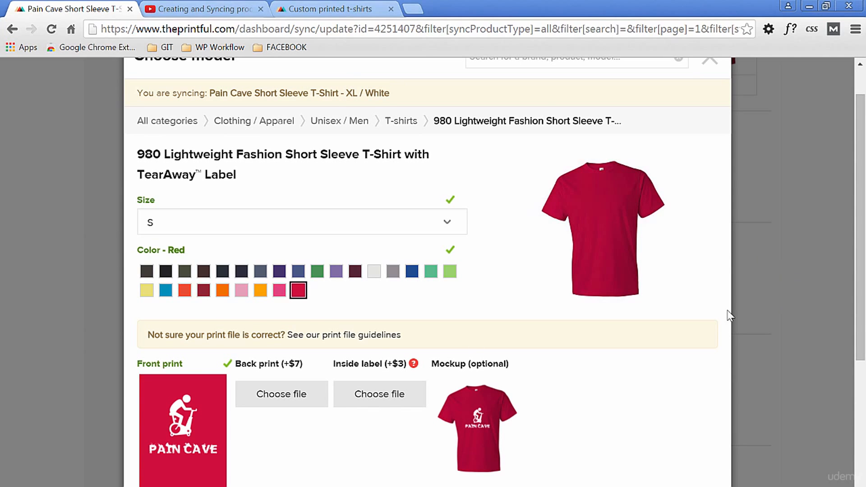
pyautogui.click(374, 273)
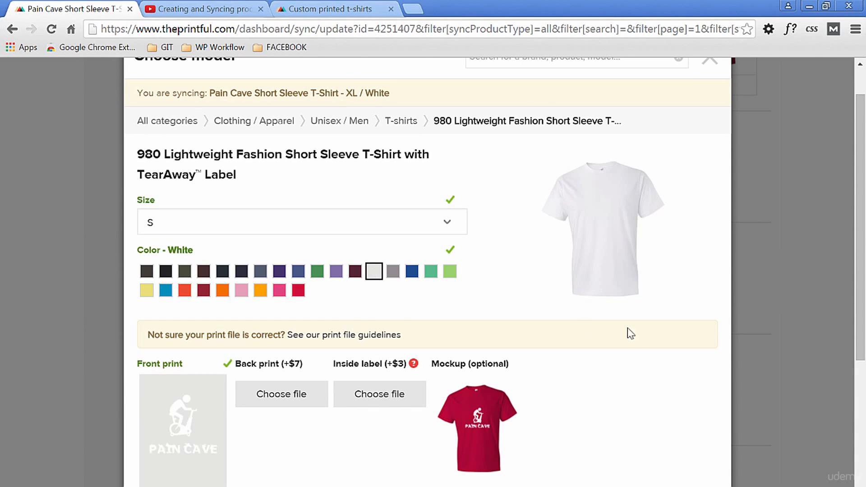
pyautogui.click(449, 224)
pyautogui.click(316, 294)
# - Change the XL / White variant's mockup to the anvil__white_mockup file from the file library and finish syncing it
pyautogui.scroll(-2, 317, 293)
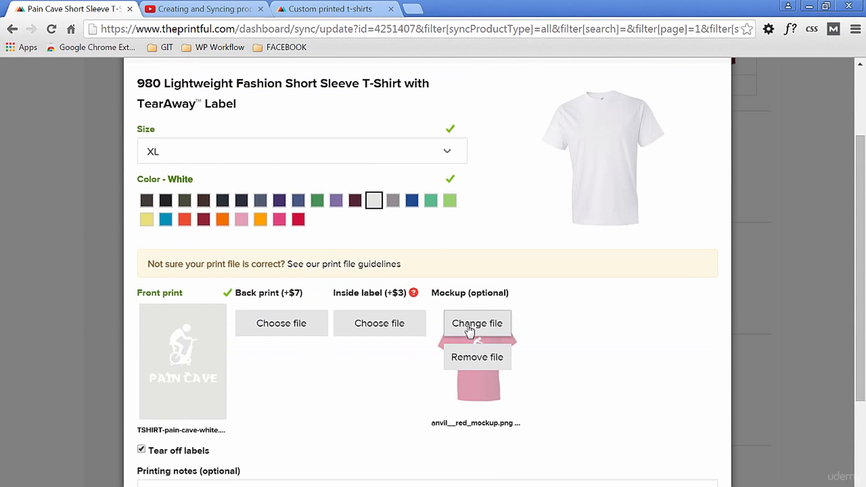
pyautogui.click(469, 332)
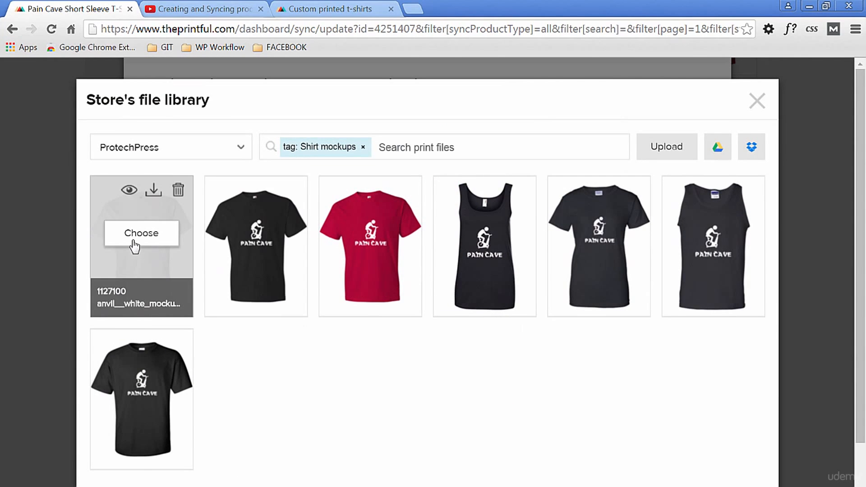
pyautogui.click(135, 246)
pyautogui.scroll(-4, 253, 444)
pyautogui.click(154, 382)
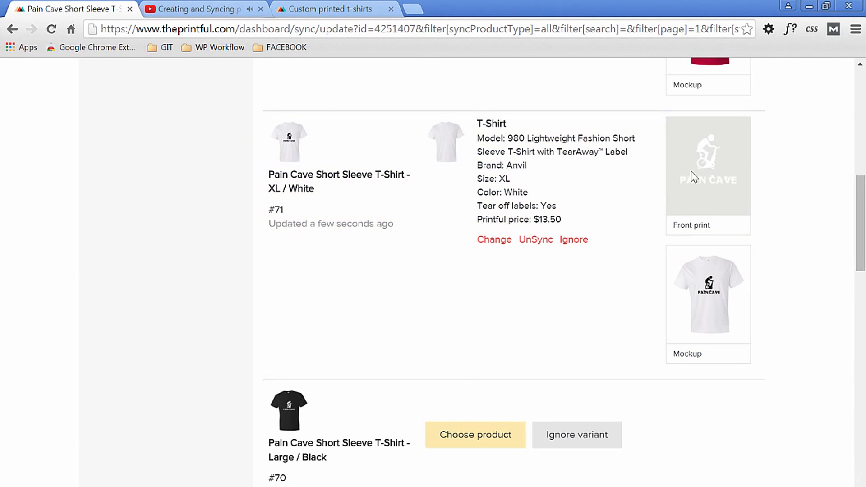
# - Choose a product for the Large / Black variant and set the 980 T-shirt model to size L in Black
pyautogui.moveTo(862, 222); pyautogui.dragTo(863, 278)
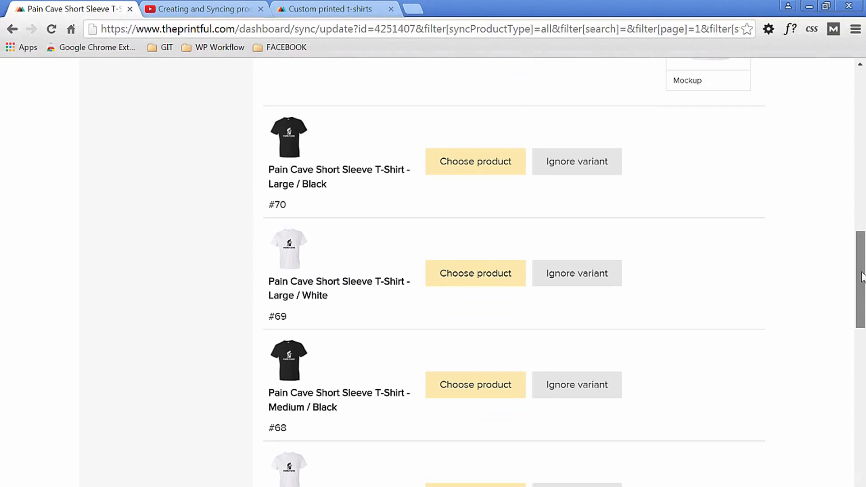
pyautogui.click(475, 164)
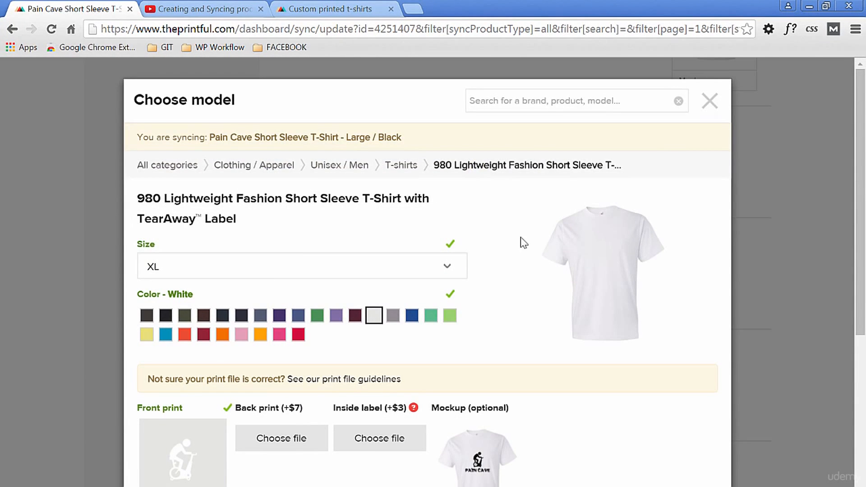
pyautogui.click(448, 267)
pyautogui.click(372, 325)
pyautogui.click(165, 315)
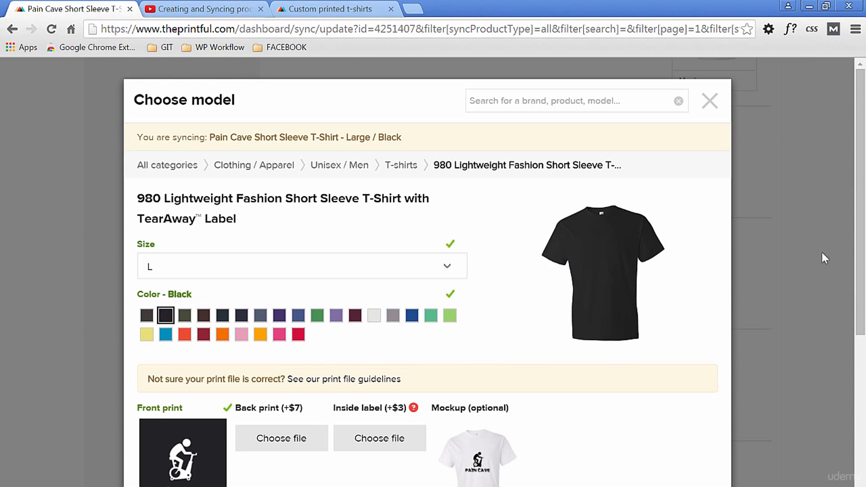
# - Change the Large / Black variant's mockup to the anvil__black_mockup file and finish syncing it
pyautogui.moveTo(861, 236); pyautogui.dragTo(854, 330)
pyautogui.moveTo(480, 303)
pyautogui.click(478, 273)
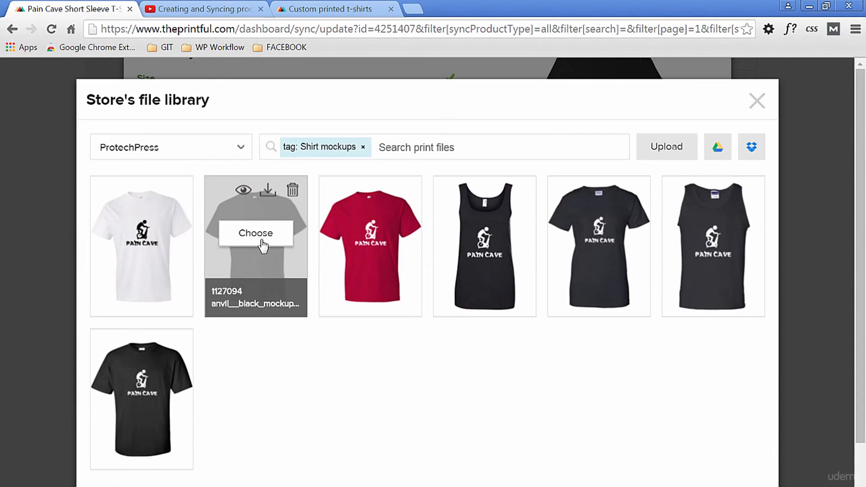
pyautogui.click(261, 237)
pyautogui.moveTo(860, 273); pyautogui.dragTo(854, 342)
pyautogui.click(159, 383)
# - Choose the 980 T-shirt in White for the Large / White variant, with the anvil__white_printfile file as front print
pyautogui.moveTo(860, 302); pyautogui.dragTo(855, 319)
pyautogui.scroll(-3, 809, 280)
pyautogui.click(475, 193)
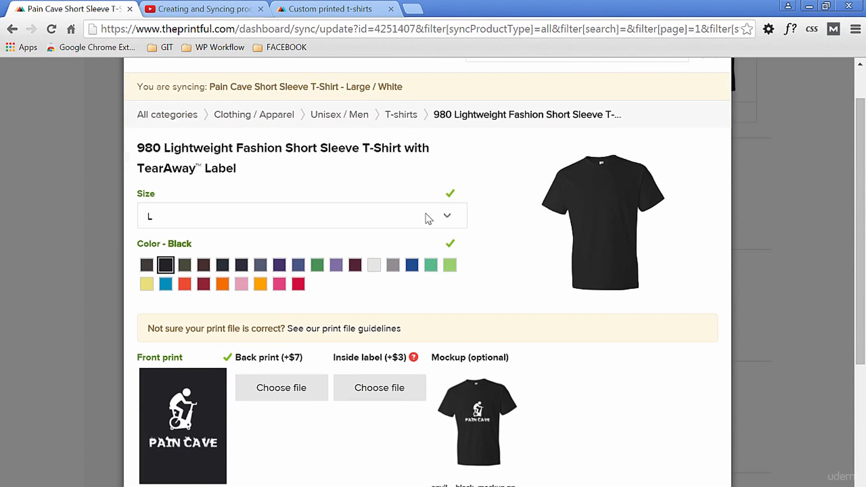
pyautogui.scroll(-2, 638, 325)
pyautogui.moveTo(182, 305)
pyautogui.click(183, 284)
pyautogui.click(141, 233)
# - Use the anvil__white_mockup file as the Large / White variant's mockup and finish syncing it
pyautogui.moveTo(462, 315)
pyautogui.click(471, 284)
pyautogui.moveTo(472, 289)
pyautogui.click(141, 233)
pyautogui.moveTo(860, 270); pyautogui.dragTo(860, 335)
pyautogui.click(167, 418)
# - Reopen the synced XL / White variant, replace its front print with the anvil__white_printfile file, and save the change
pyautogui.moveTo(861, 365); pyautogui.dragTo(861, 192)
pyautogui.click(494, 307)
pyautogui.scroll(-2, 494, 311)
pyautogui.click(188, 300)
pyautogui.click(149, 231)
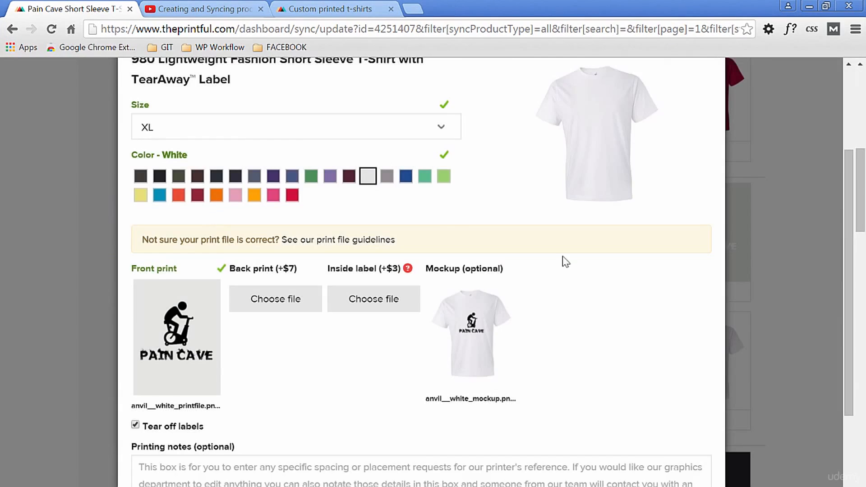
pyautogui.scroll(-1, 638, 311)
pyautogui.click(158, 471)
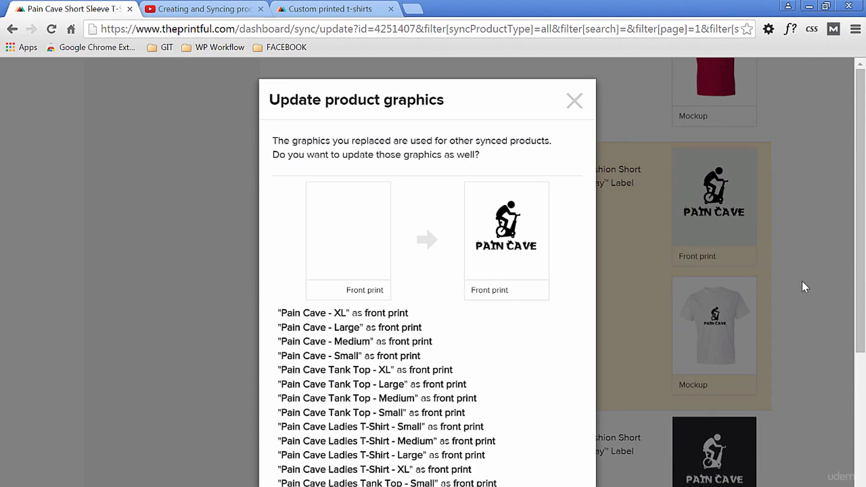
# - Dismiss the offer to update the replaced front print on the other synced products
pyautogui.scroll(-4, 846, 256)
pyautogui.scroll(1, 846, 257)
pyautogui.click(846, 257)
# - Set the Medium / Black variant to the 980 T-shirt in size M, Black, with the TSHIRT-pain-cave-white front print
pyautogui.moveTo(861, 211); pyautogui.dragTo(863, 362)
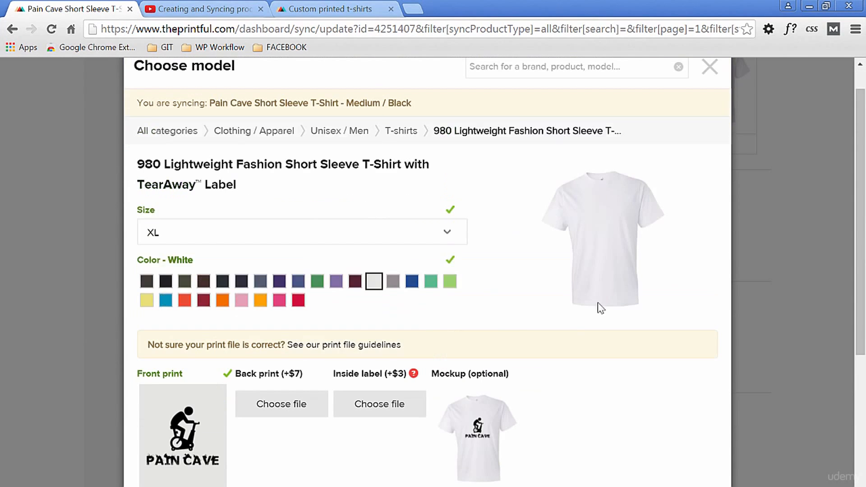
pyautogui.scroll(-2, 625, 347)
pyautogui.click(183, 319)
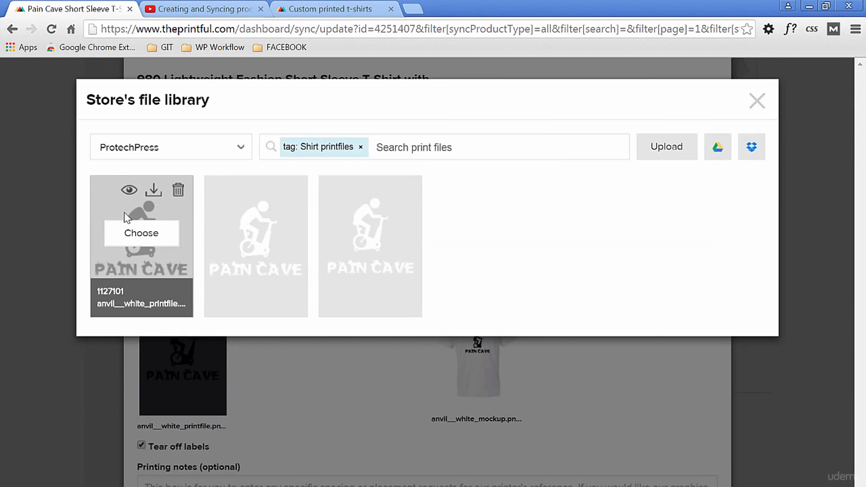
pyautogui.click(142, 233)
# - Change the Medium / Black variant's mockup to the anvil__black_mockup file and finish syncing it
pyautogui.moveTo(849, 355); pyautogui.dragTo(849, 456)
pyautogui.click(471, 264)
pyautogui.click(246, 232)
pyautogui.click(158, 383)
# - Sync the Medium / White variant as size M in White, using the anvil__white_mockup mockup and anvil__white_printfile front print
pyautogui.moveTo(861, 292); pyautogui.dragTo(861, 322)
pyautogui.scroll(-3, 812, 319)
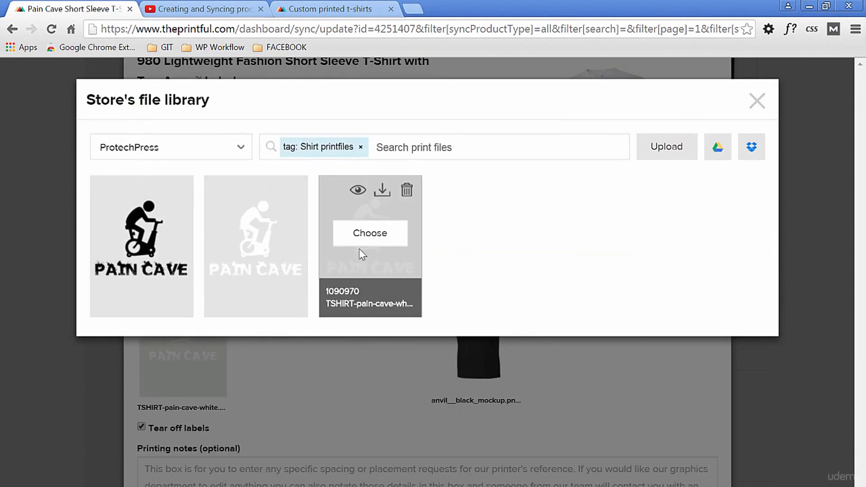
pyautogui.click(363, 233)
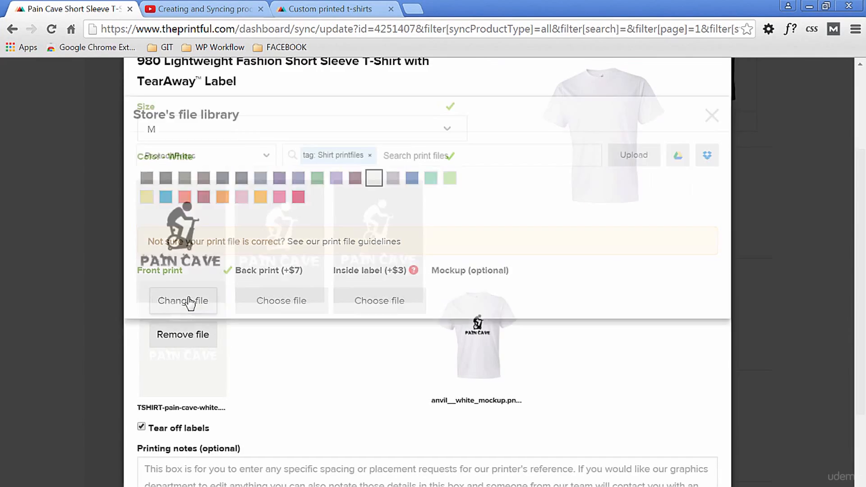
pyautogui.click(188, 299)
pyautogui.click(141, 233)
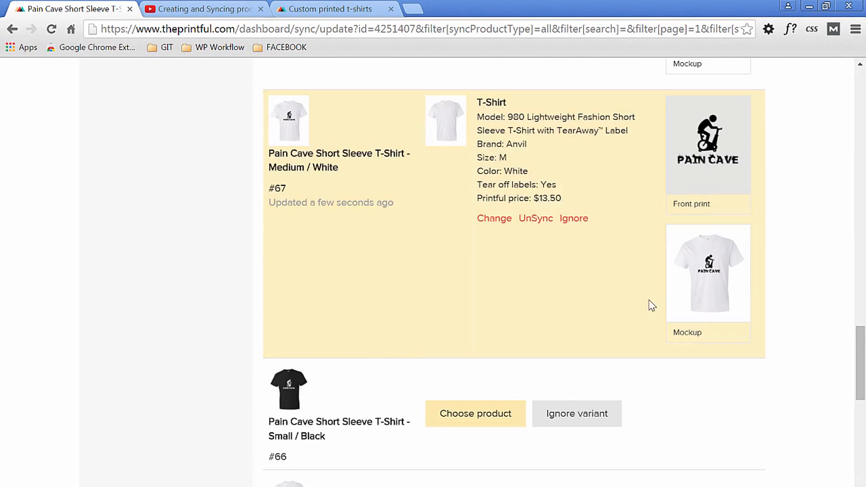
# - Sync the Small / Black variant as size S in Black, with the white Pain Cave front print and the black T-shirt mockup
pyautogui.scroll(-5, 812, 275)
pyautogui.click(477, 173)
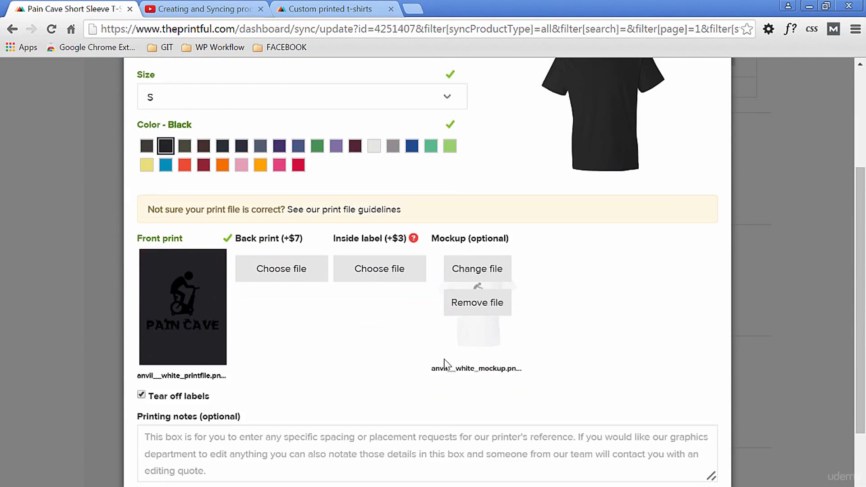
pyautogui.click(477, 267)
pyautogui.click(477, 274)
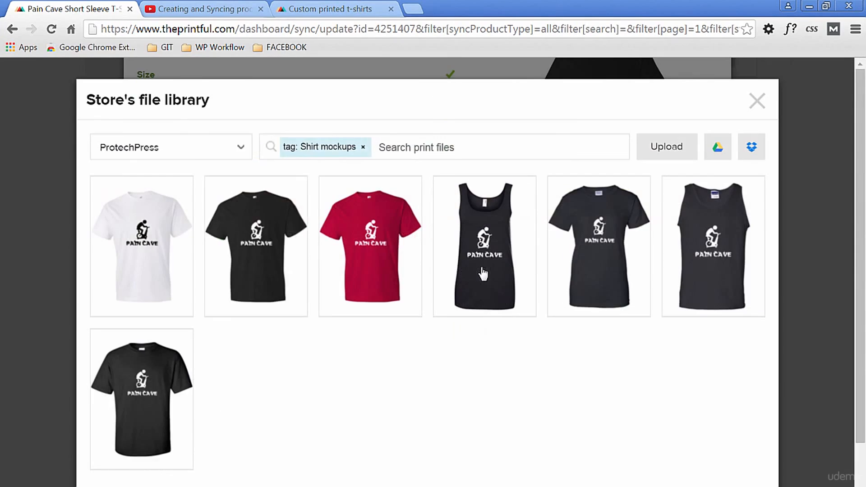
pyautogui.click(466, 270)
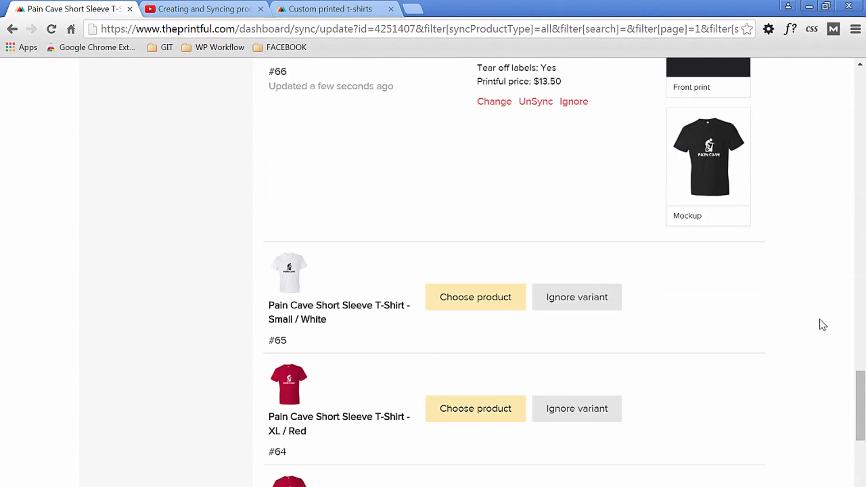
# - Sync the Small / White variant with the 980 T-shirt in size S, White, and finish the product's variants
pyautogui.scroll(-3, 472, 184)
pyautogui.click(472, 184)
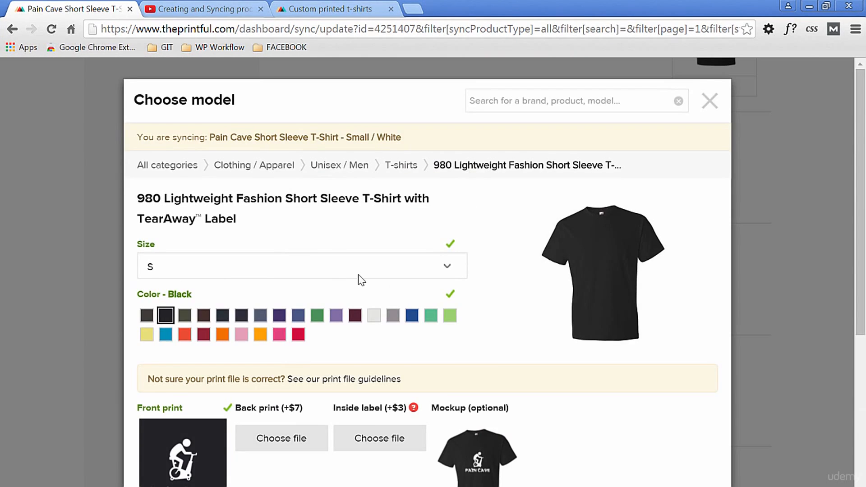
pyautogui.scroll(-3, 584, 344)
pyautogui.click(180, 246)
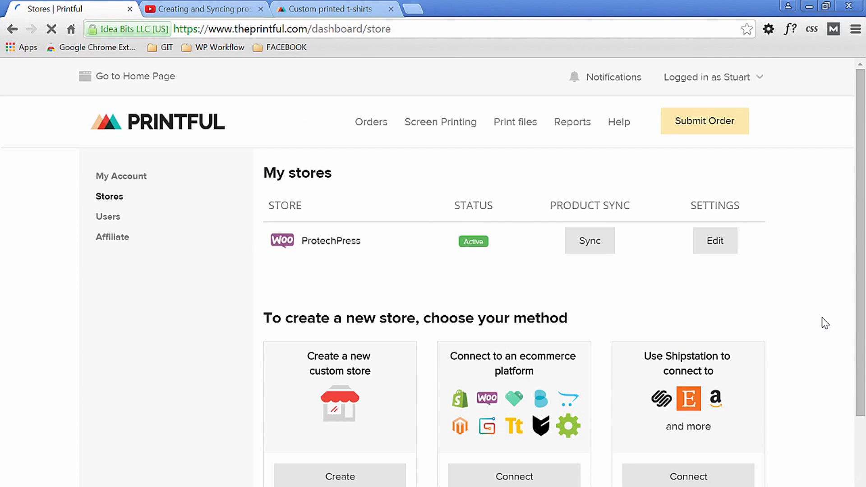
# - Open the ProtechPress store's product sync list and check each product's synced, unsynced and ignored variants
pyautogui.click(586, 242)
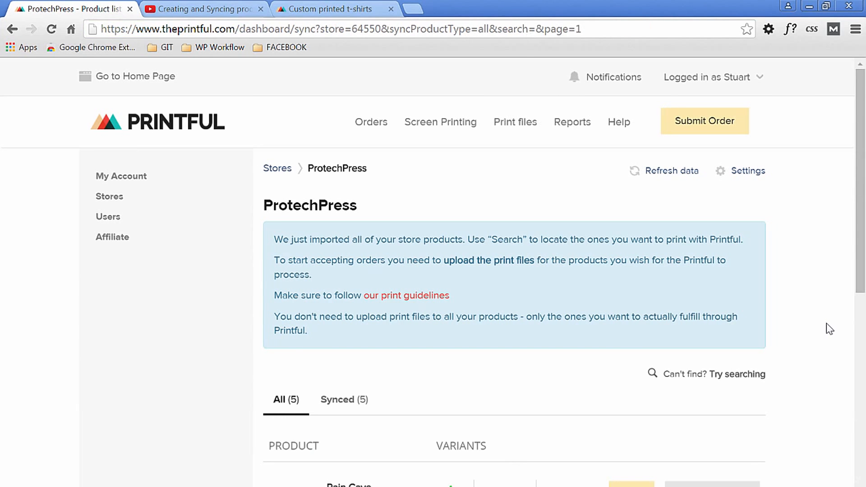
pyautogui.scroll(-5, 828, 339)
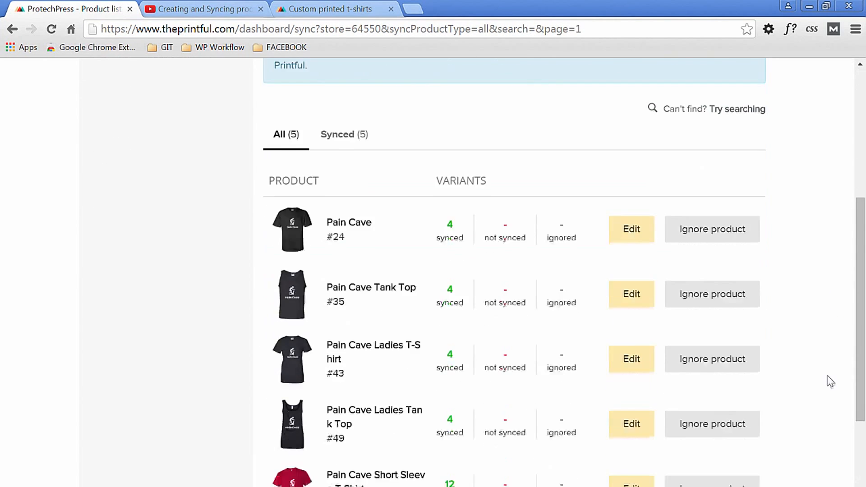
pyautogui.scroll(-3, 831, 381)
pyautogui.scroll(1, 832, 382)
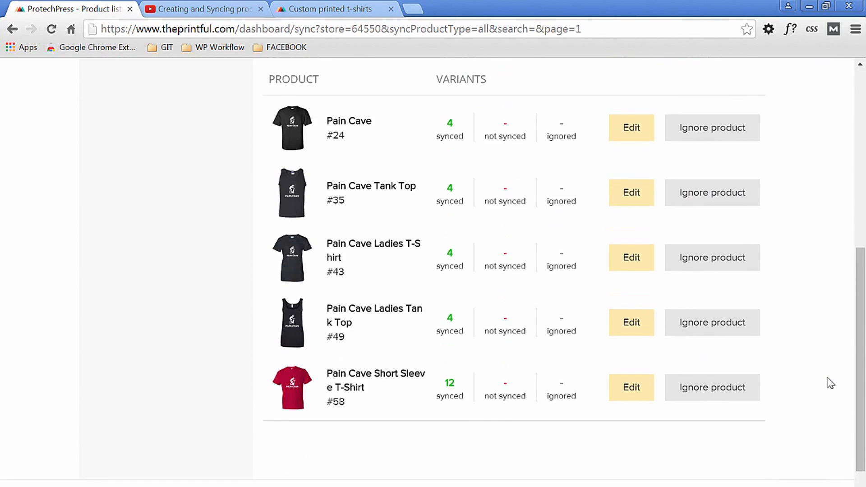
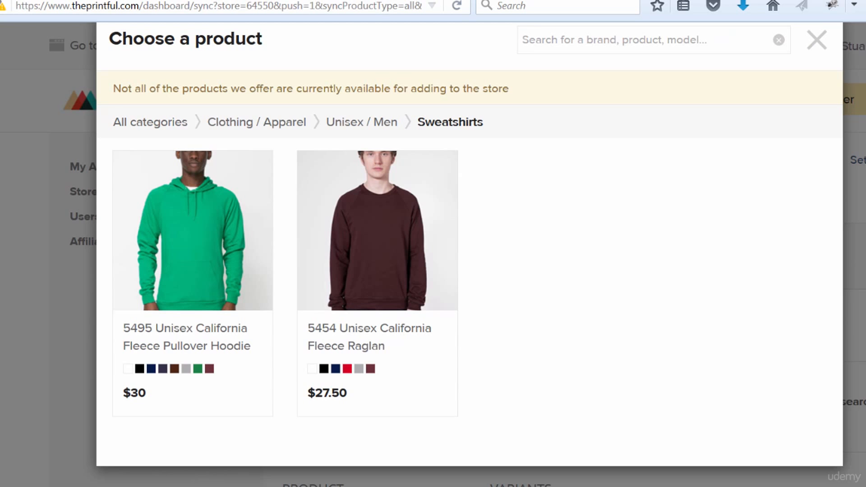
# - Choose the 5495 Unisex California Fleece Pullover Hoodie and apply the TSHIRT-pain-cave-white.png graphic to it
pyautogui.click(209, 239)
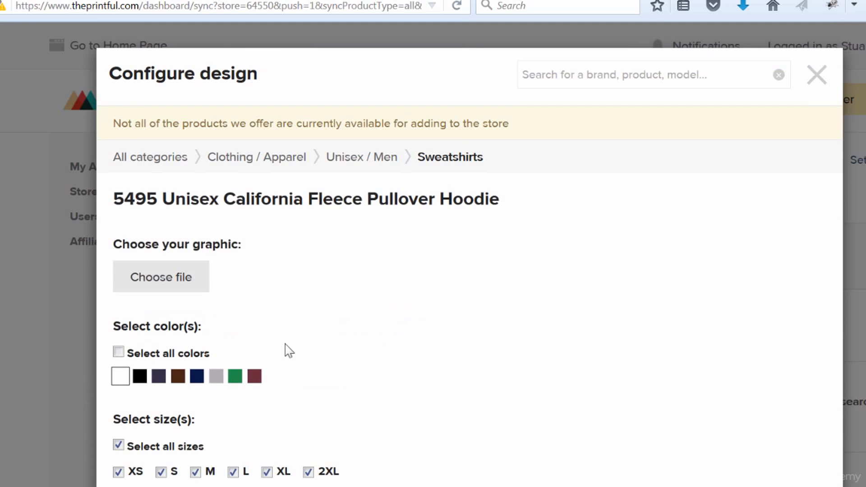
pyautogui.click(177, 280)
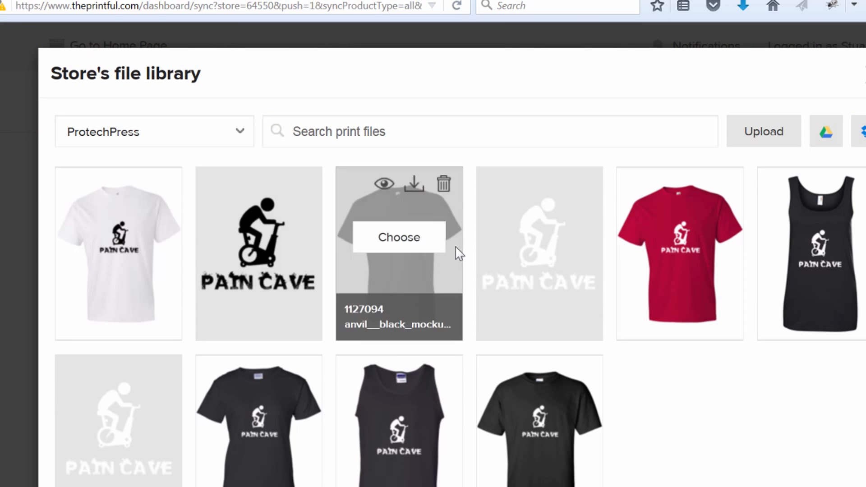
pyautogui.click(141, 431)
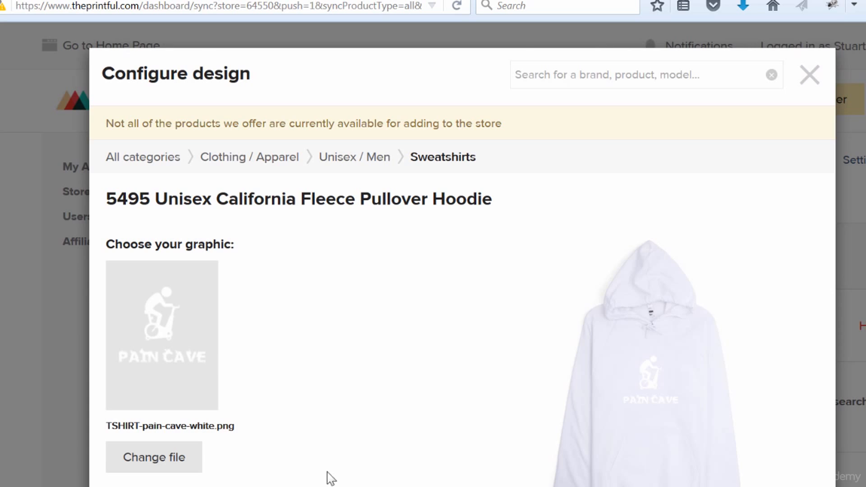
# - Offer the hoodie in Black only by adding Black and deselecting White
pyautogui.scroll(-5, 423, 402)
pyautogui.click(685, 465)
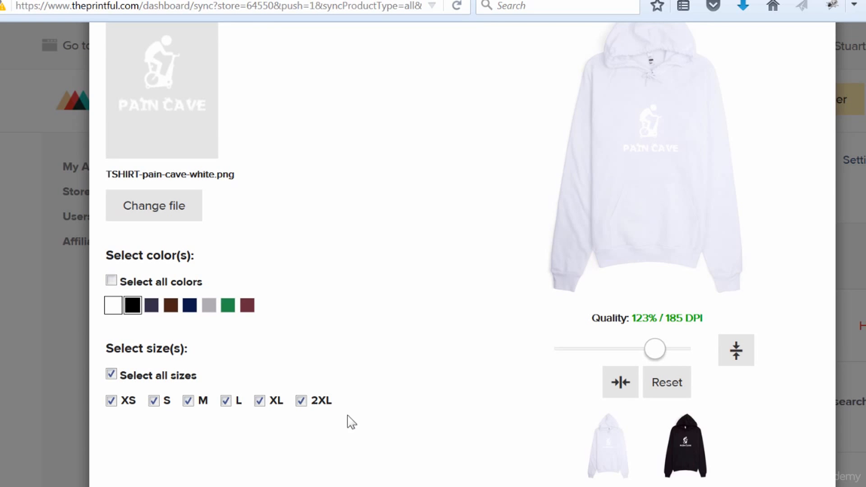
pyautogui.click(107, 310)
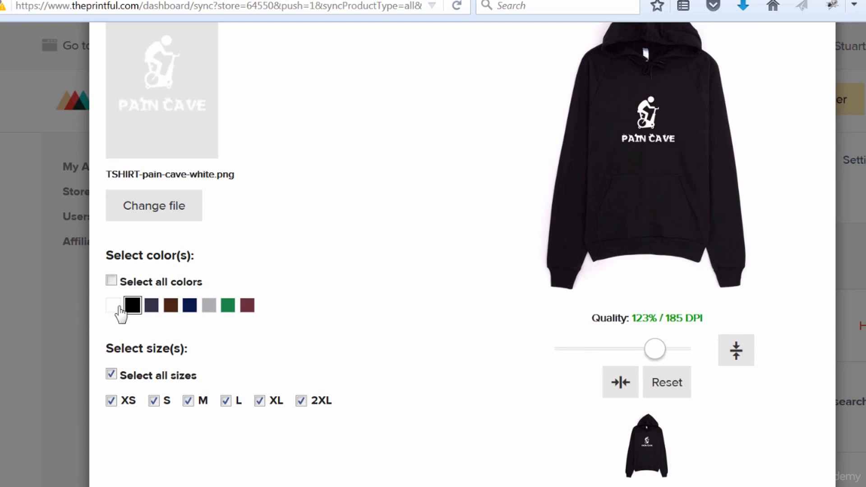
pyautogui.scroll(3, 323, 455)
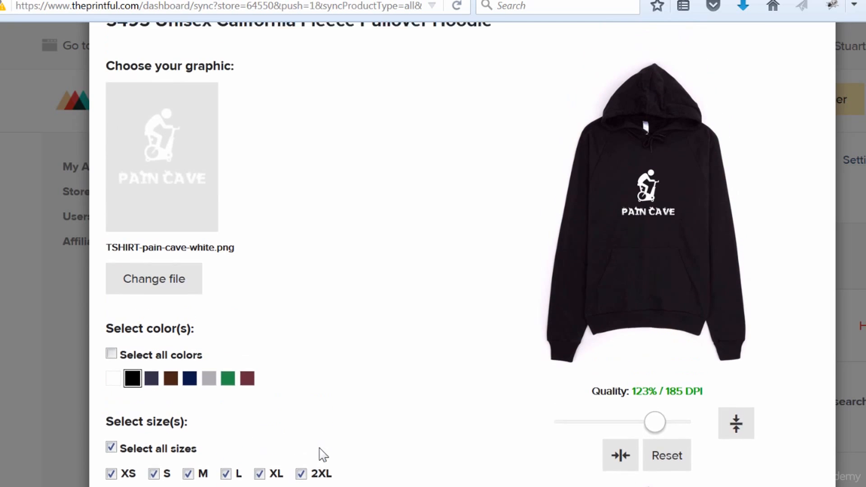
pyautogui.scroll(3, 405, 383)
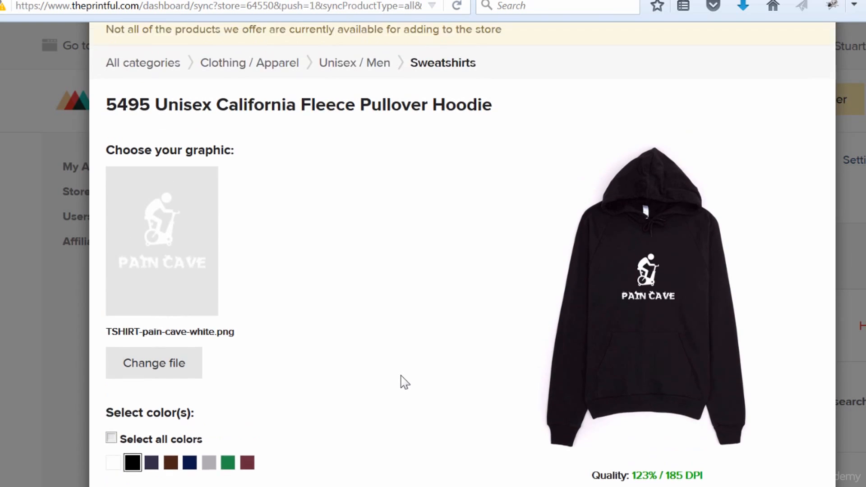
# - Exclude sizes XS and 2XL from the black hoodie and continue to its pricing
pyautogui.scroll(-5, 405, 382)
pyautogui.scroll(-2, 404, 383)
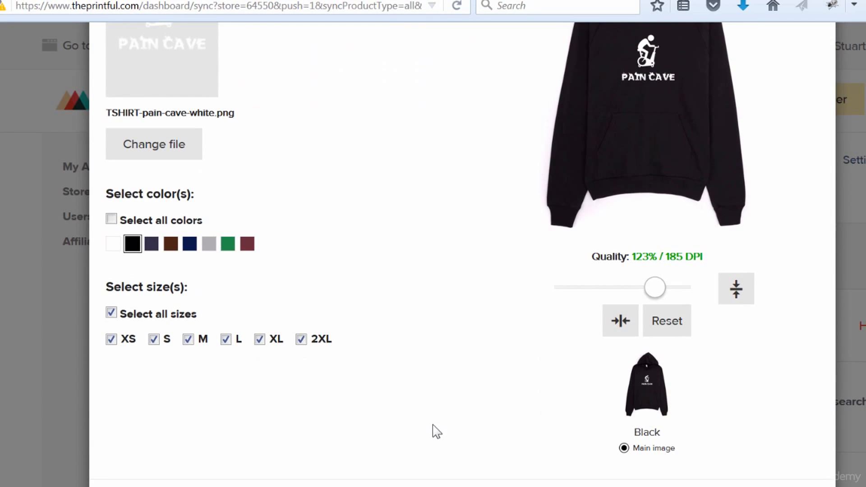
pyautogui.scroll(2, 280, 429)
pyautogui.click(111, 411)
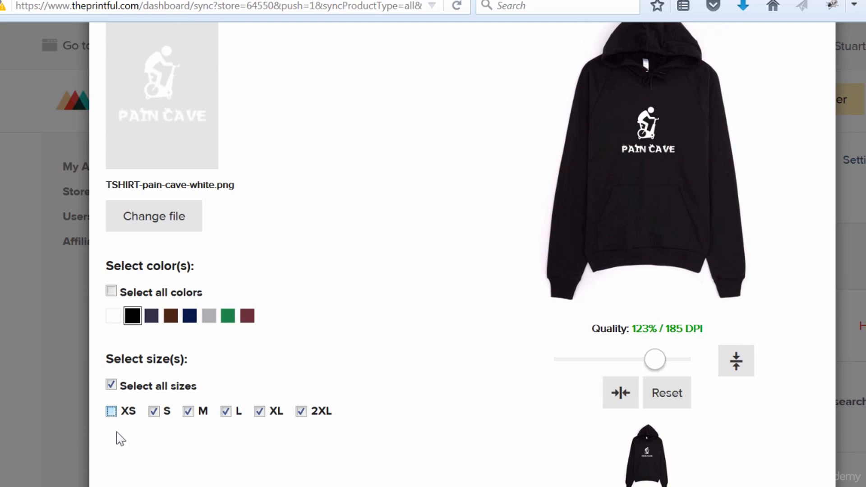
pyautogui.click(301, 411)
pyautogui.scroll(5, 301, 417)
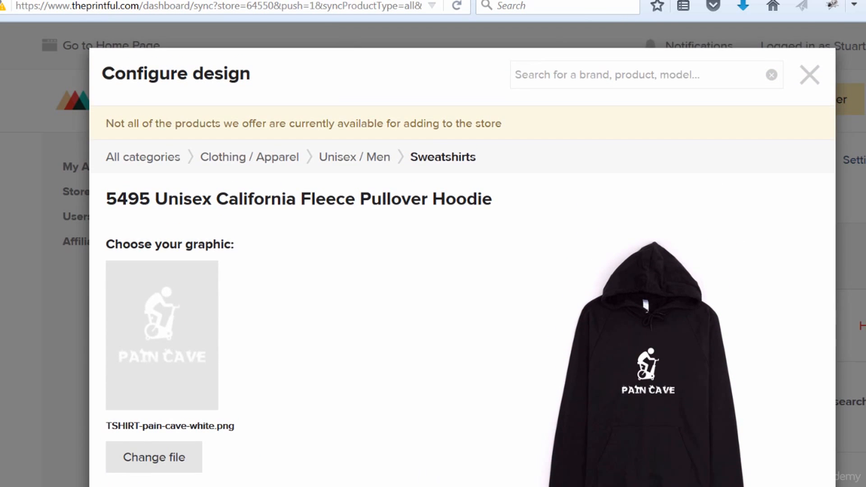
pyautogui.scroll(-2, 474, 469)
pyautogui.scroll(-6, 463, 252)
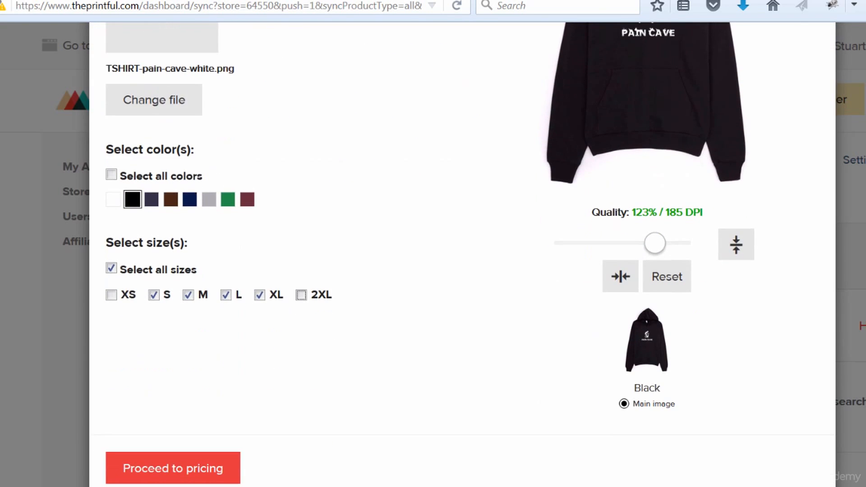
pyautogui.click(147, 472)
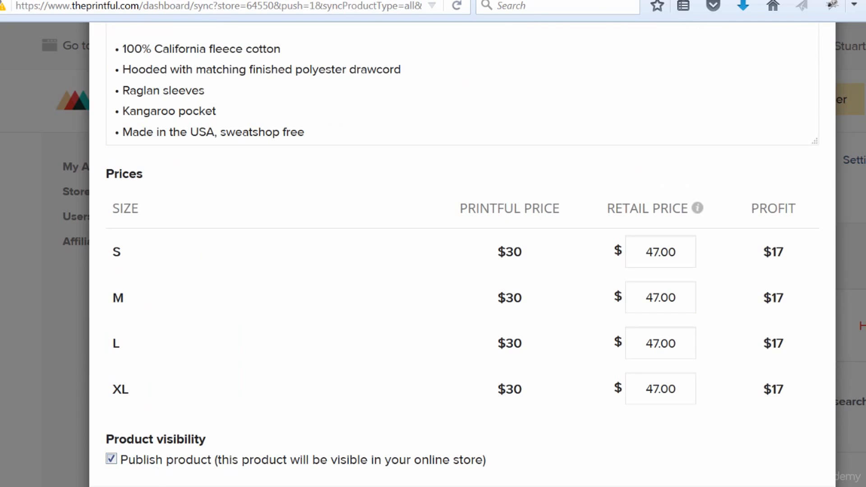
# - Change the product title to Pain Cave Hoodie
pyautogui.scroll(6, 463, 252)
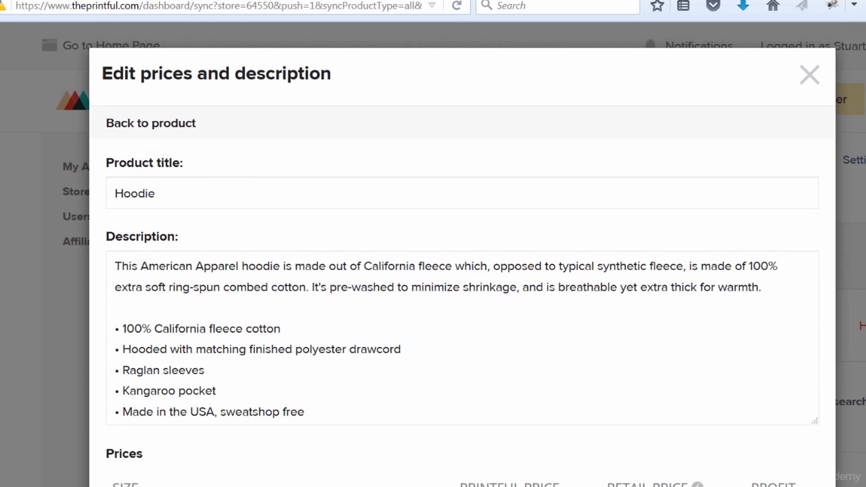
pyautogui.click(113, 193)
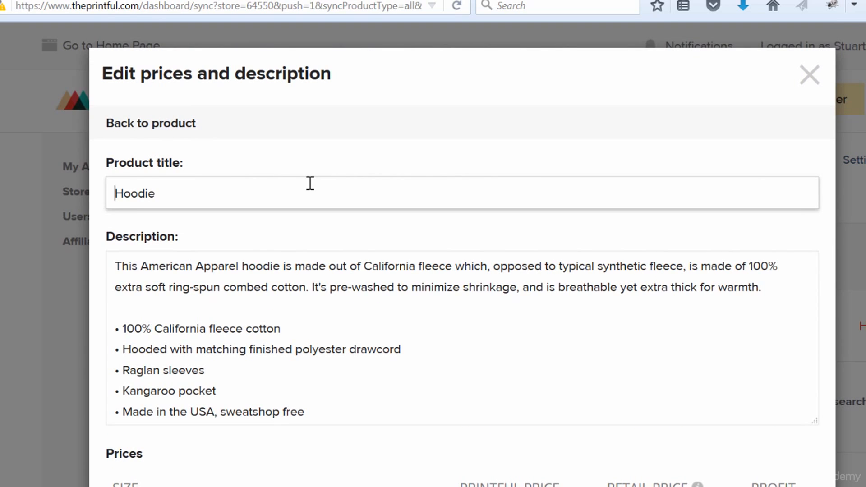
pyautogui.write('Pain Cave')
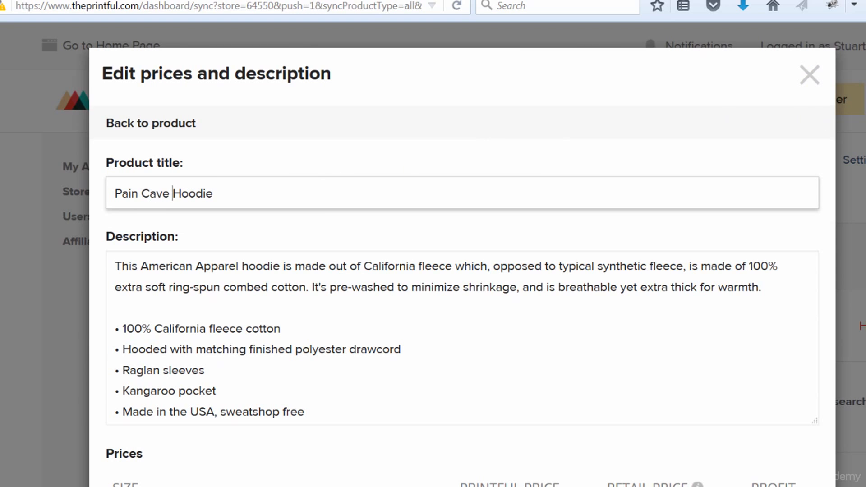
# - Review the hoodie's description, retail prices and visibility, and submit the published product to the store
pyautogui.scroll(-2, 462, 271)
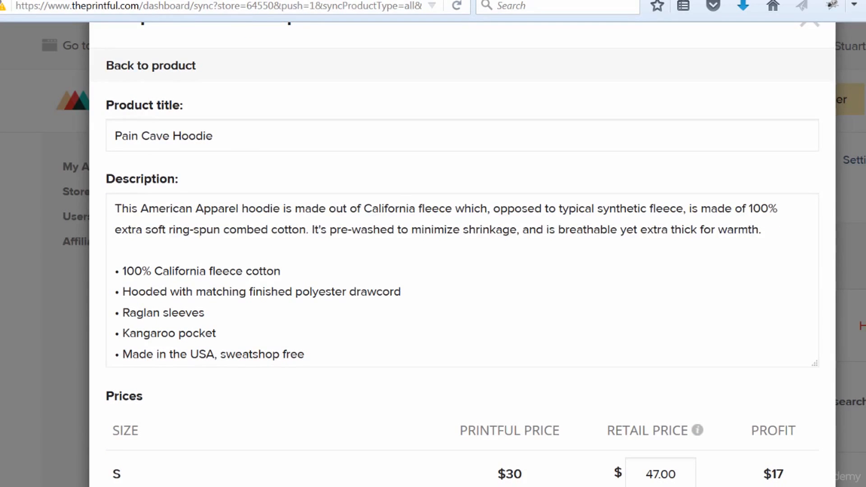
pyautogui.scroll(-1, 463, 251)
pyautogui.scroll(-1, 462, 252)
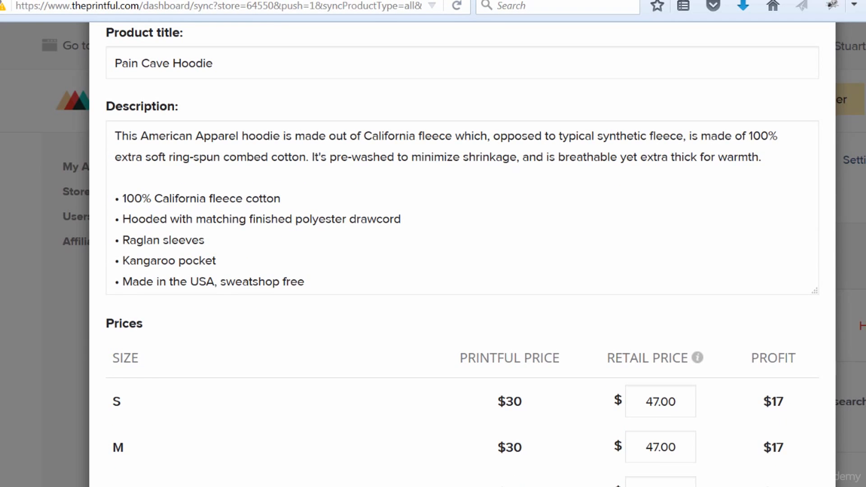
pyautogui.scroll(-3, 462, 251)
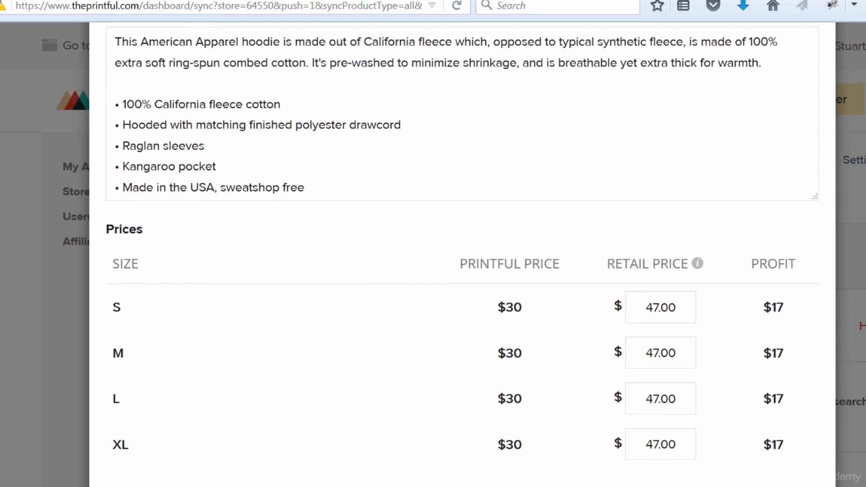
pyautogui.scroll(-3, 462, 251)
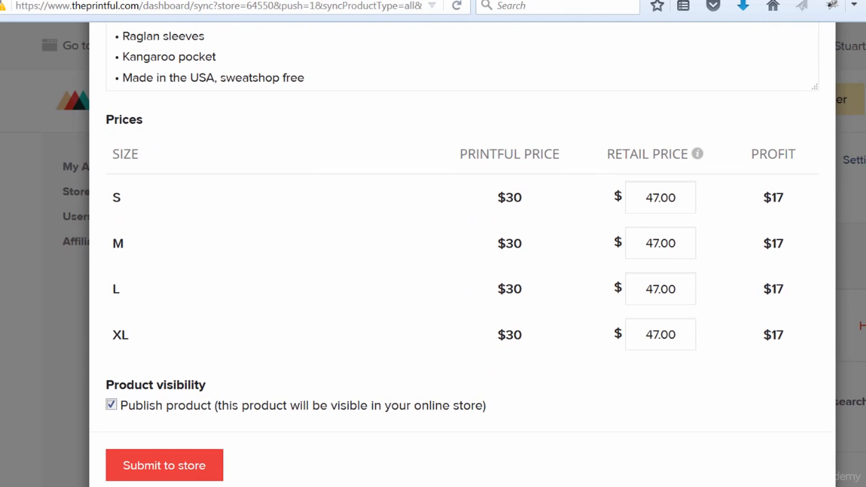
pyautogui.scroll(-1, 462, 251)
pyautogui.scroll(7, 462, 251)
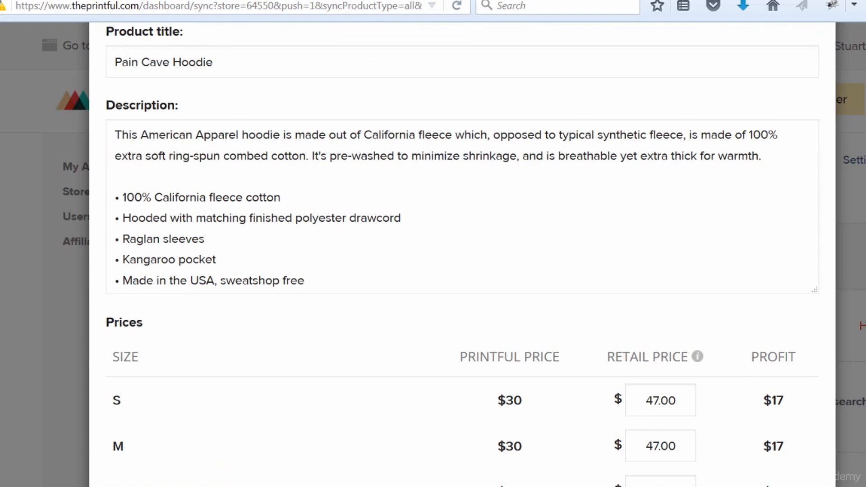
pyautogui.scroll(-4, 462, 251)
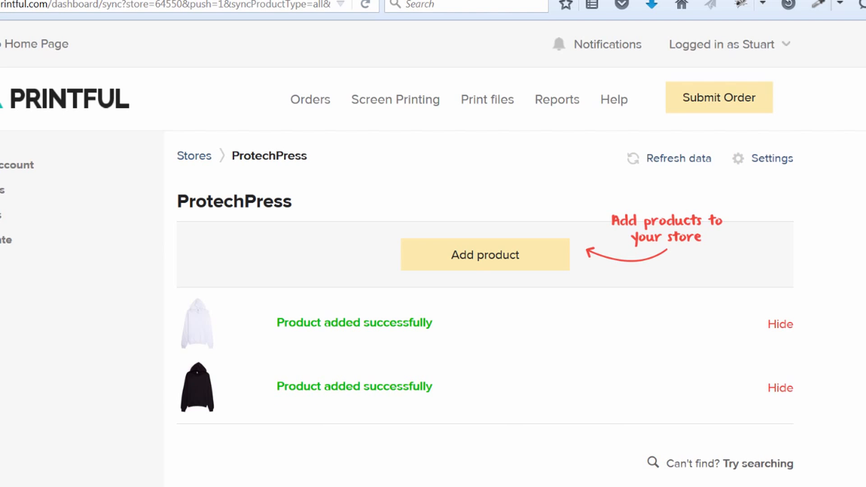
# - Check the ProtechPress product list for the added hoodie and refresh the store data
pyautogui.scroll(-10, 433, 262)
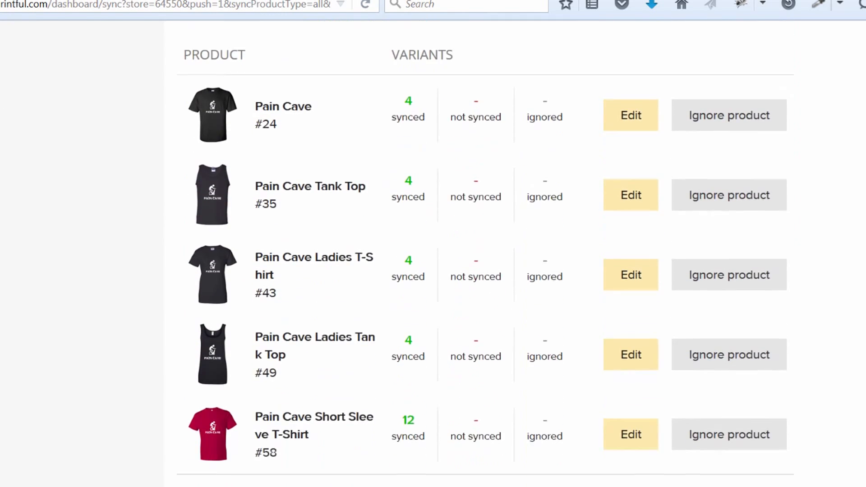
pyautogui.scroll(10, 679, 140)
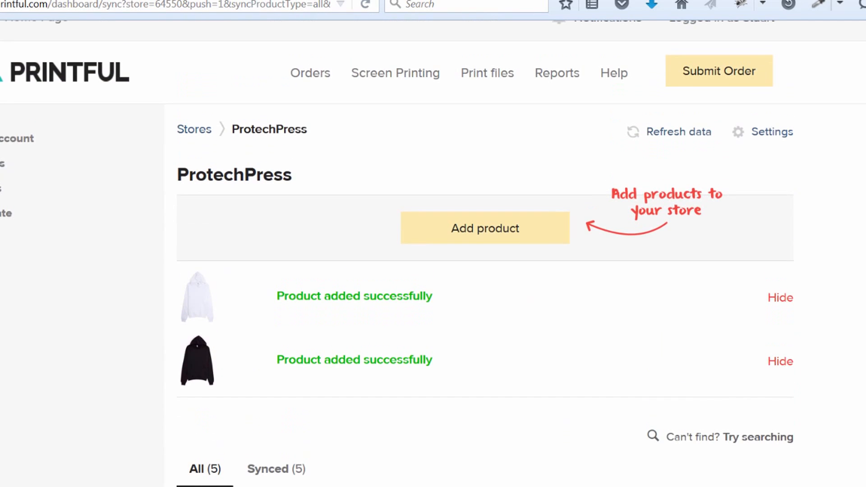
pyautogui.click(678, 135)
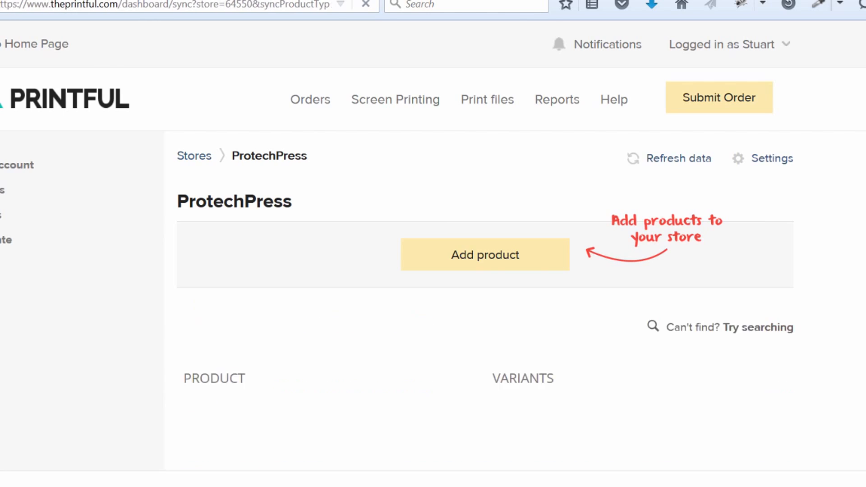
pyautogui.scroll(-10, 412, 172)
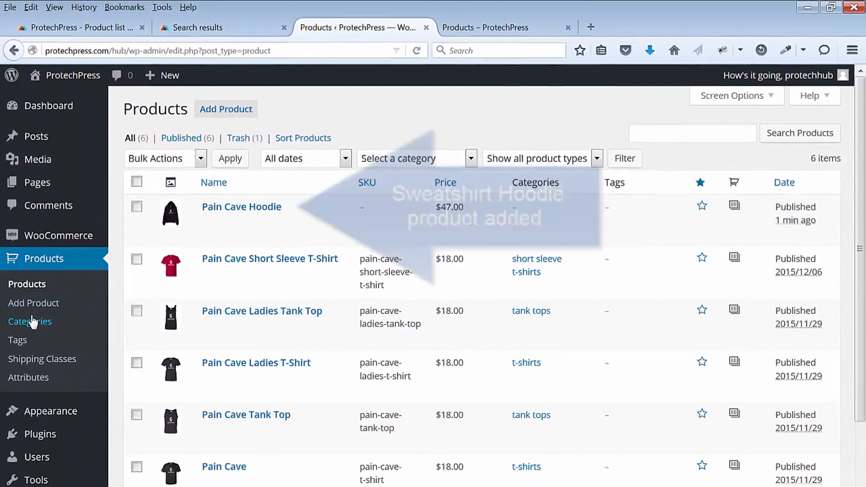
# - In the ProtechPress WordPress admin, add a new product category named hoodie
pyautogui.click(35, 327)
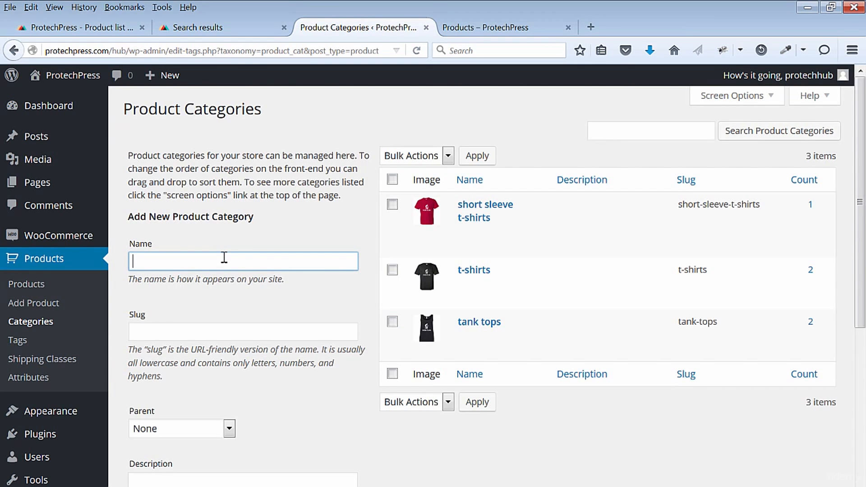
pyautogui.write('hoodie')
pyautogui.scroll(-3, 263, 302)
pyautogui.scroll(-3, 228, 402)
pyautogui.click(187, 445)
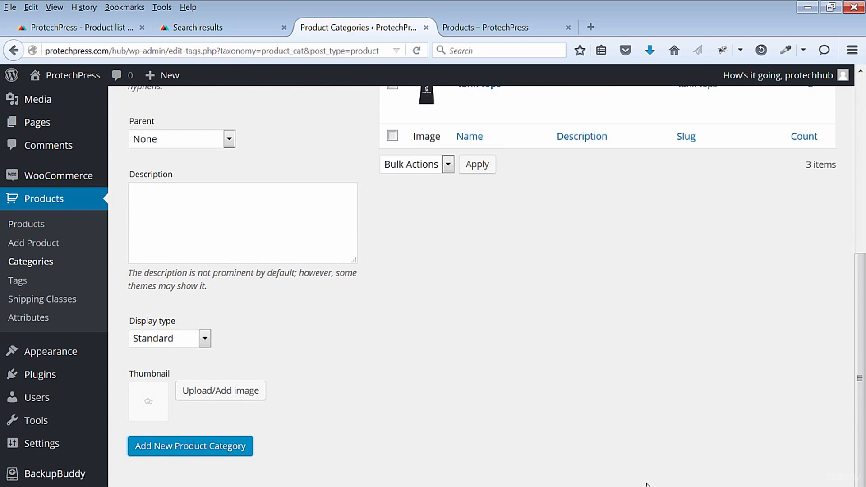
# - Open the hoodie category for editing and select the black hoodie image mockup-2.jpg for its thumbnail
pyautogui.scroll(5, 481, 280)
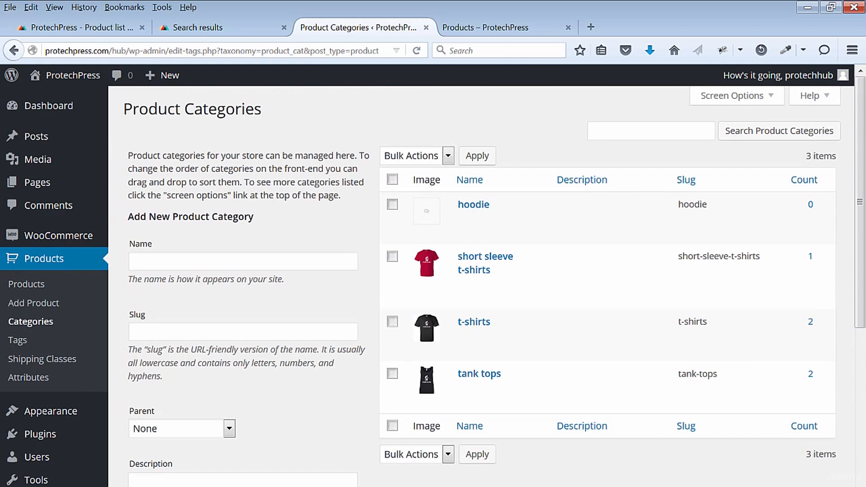
pyautogui.moveTo(464, 217); pyautogui.dragTo(465, 219)
pyautogui.click(464, 221)
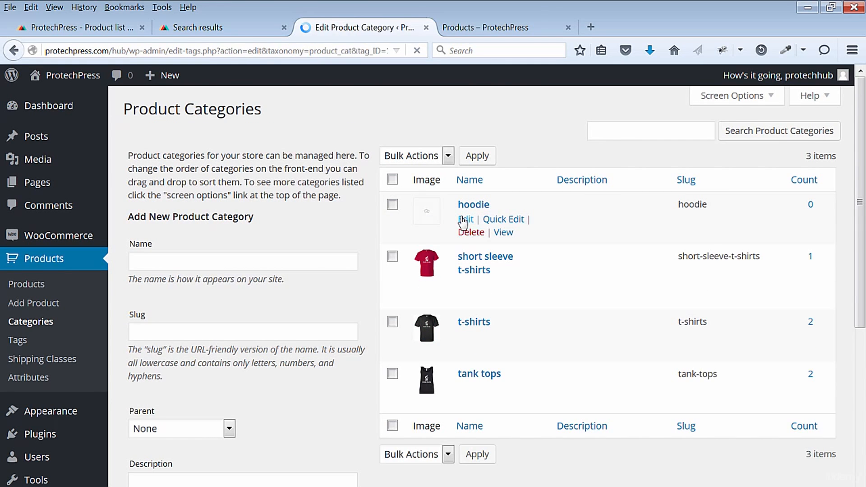
pyautogui.scroll(-3, 687, 381)
pyautogui.click(386, 386)
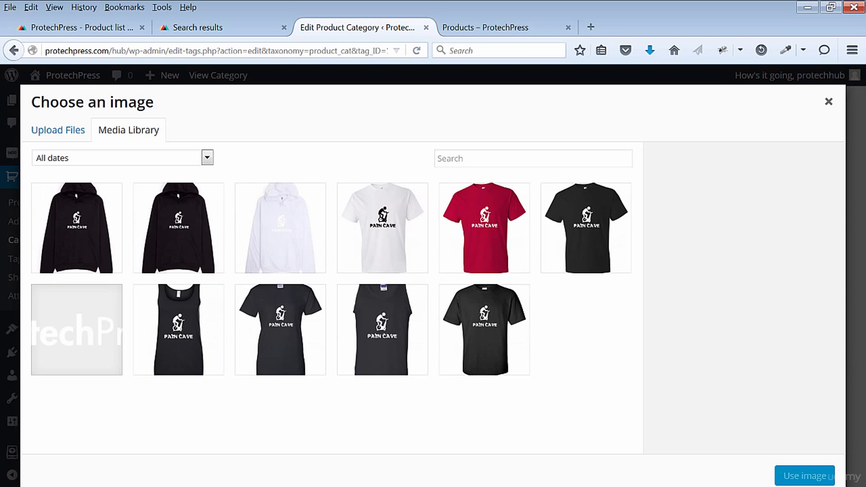
pyautogui.click(82, 226)
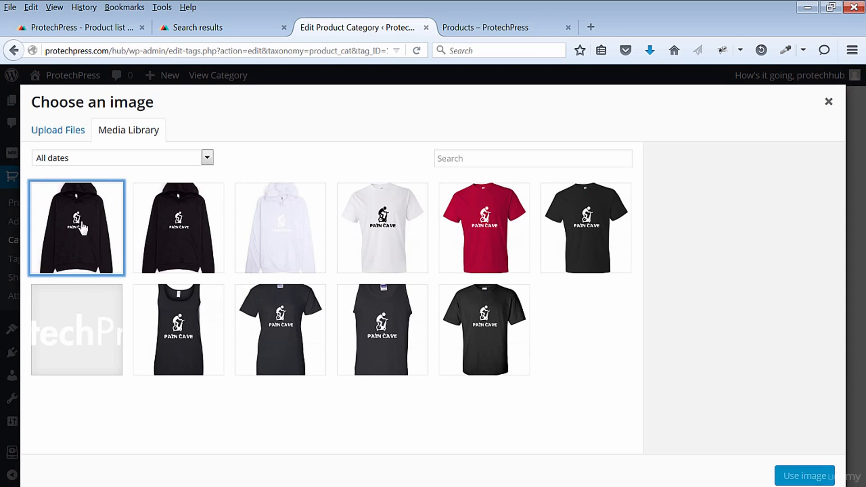
# - Title the selected black hoodie image Pain Cave Hoodie
pyautogui.click(760, 319)
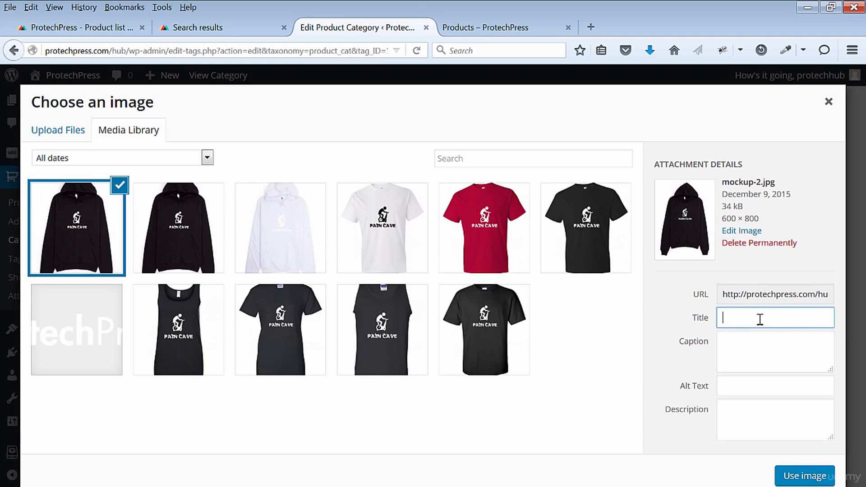
pyautogui.write('Pain Cave Hoodie')
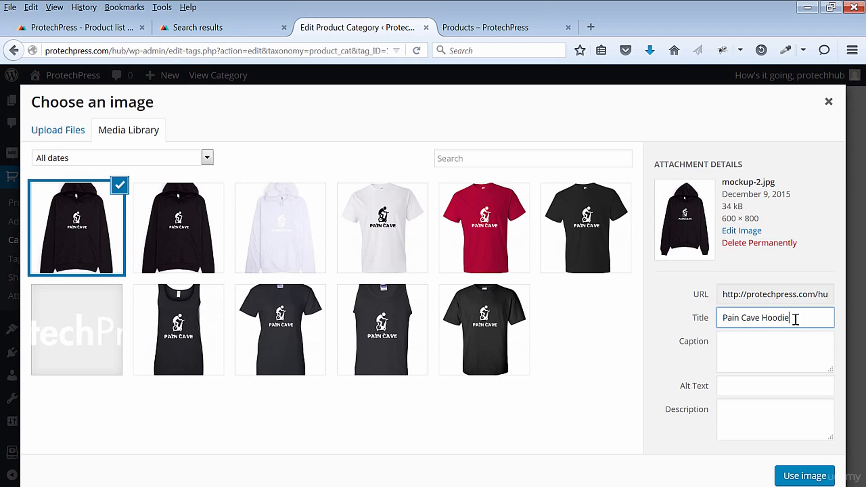
# - Copy the Pain Cave Hoodie title into the image's alt text and description, and use the image as the category thumbnail
pyautogui.moveTo(793, 318); pyautogui.dragTo(706, 319)
pyautogui.hotkey('ctrl', 'c')
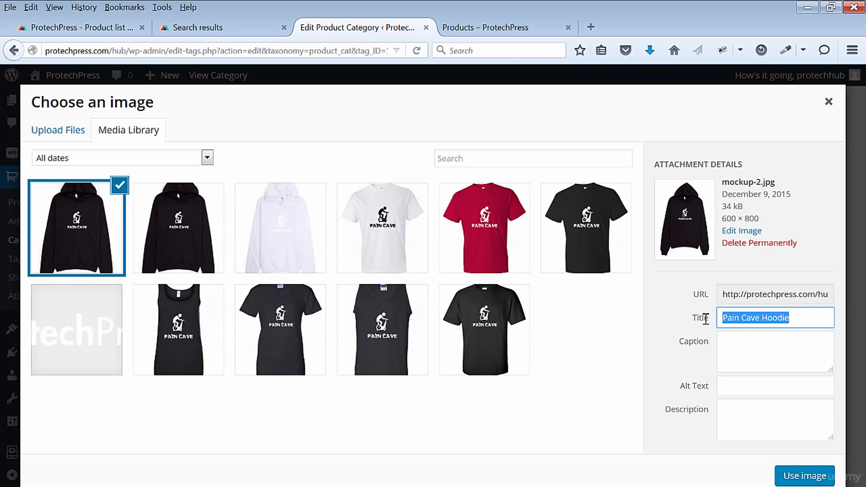
pyautogui.click(740, 386)
pyautogui.hotkey('ctrl', 'v')
pyautogui.click(744, 401)
pyautogui.hotkey('ctrl', 'v')
pyautogui.click(803, 476)
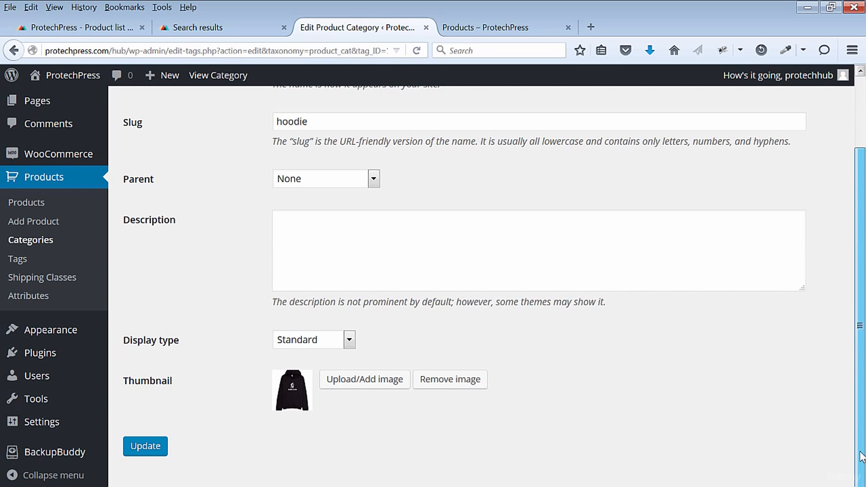
# - Save the hoodie category, and open the Pain Cave Hoodie product for editing to set its SKU to pain-cave-hoodie
pyautogui.click(155, 447)
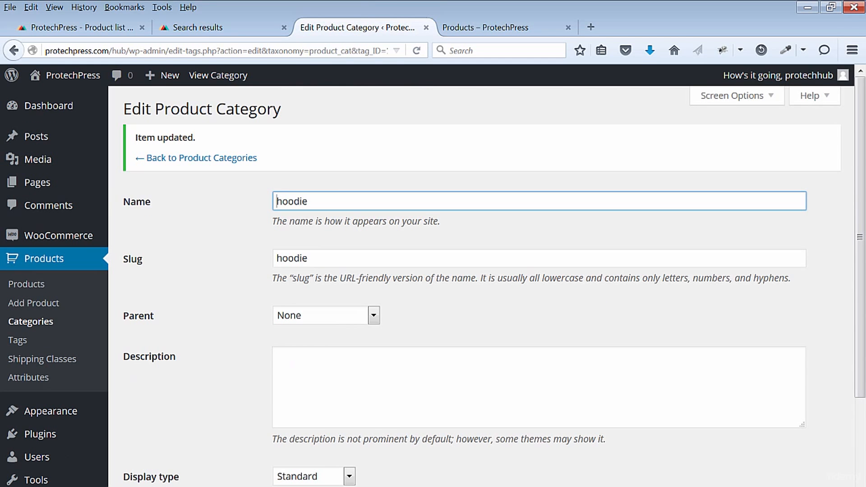
pyautogui.click(28, 284)
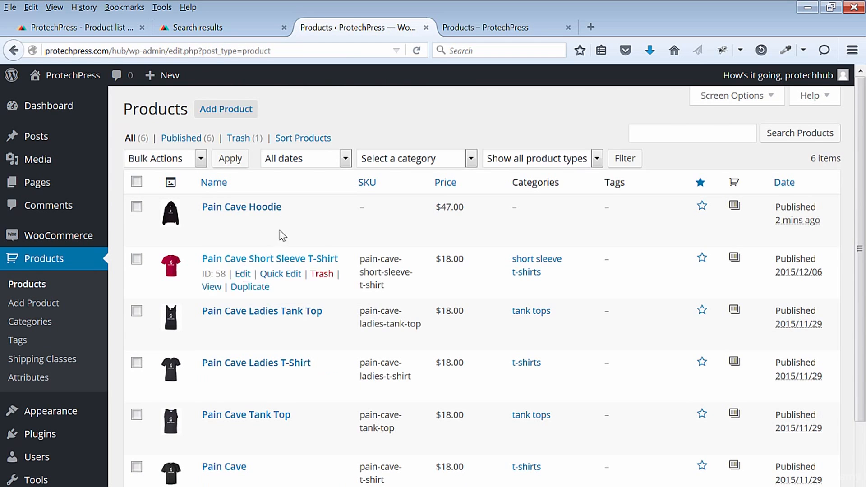
pyautogui.click(243, 222)
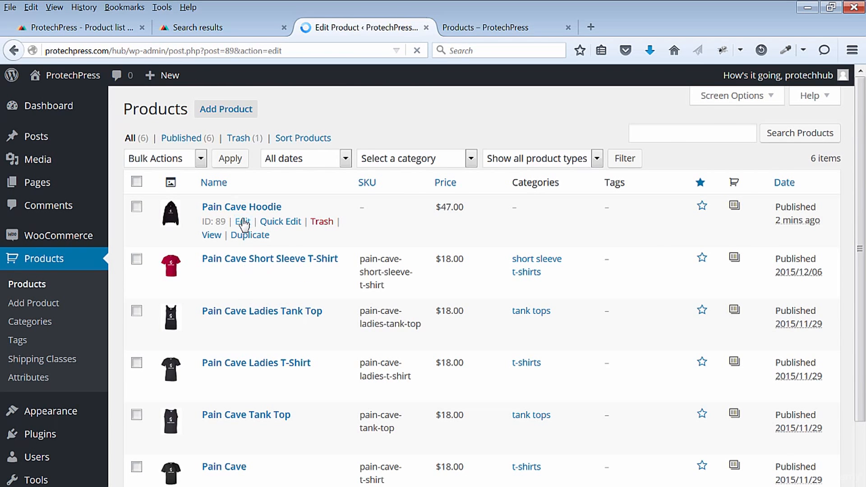
pyautogui.scroll(-5, 563, 399)
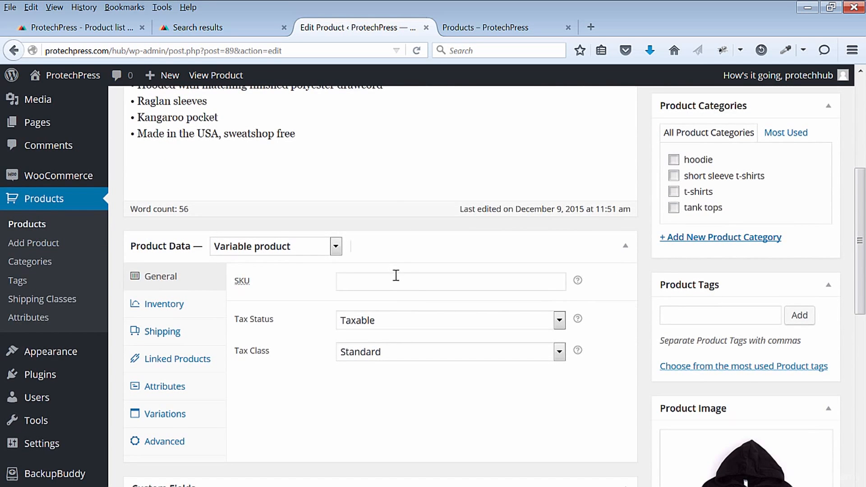
pyautogui.click(397, 280)
pyautogui.write('pain')
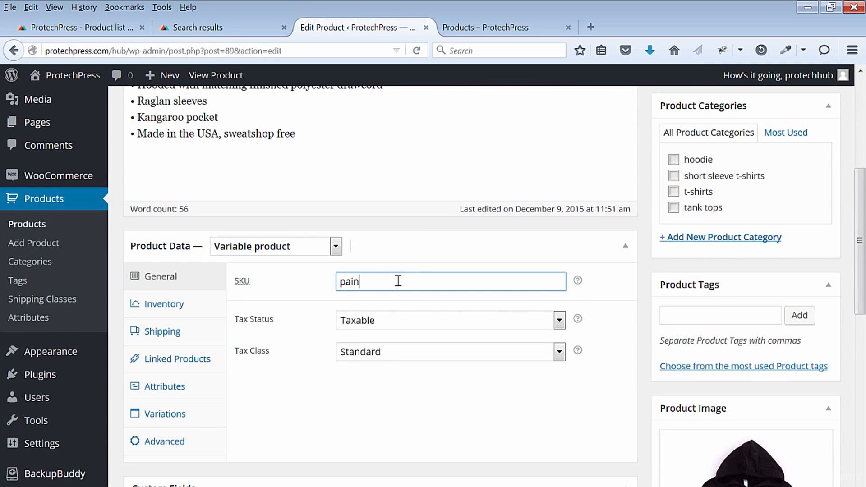
pyautogui.write('-cave-hoodie')
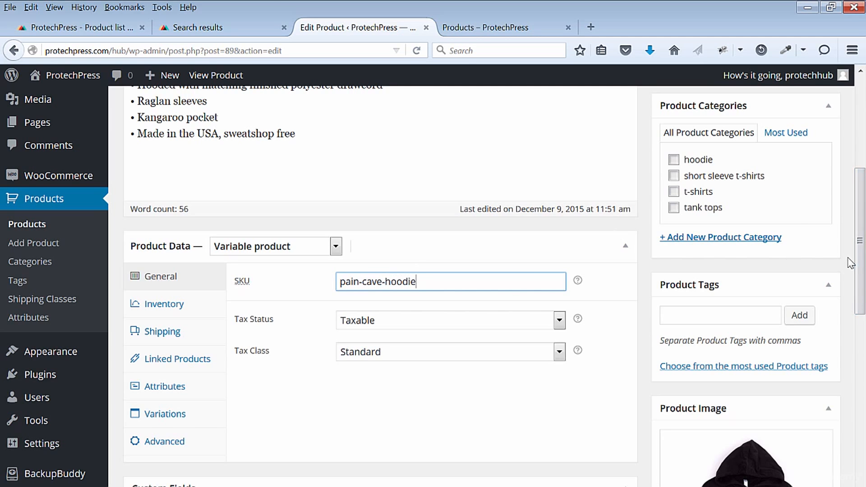
# - Assign the Pain Cave Hoodie product to the hoodie category and update the product
pyautogui.click(673, 160)
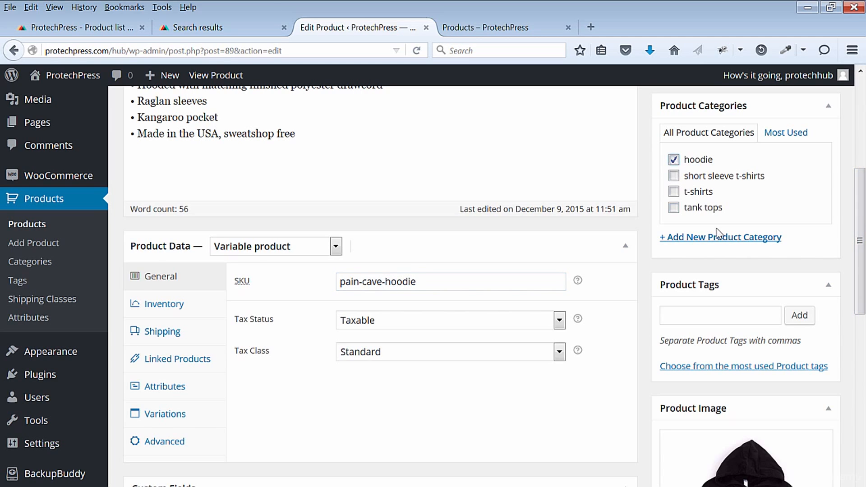
pyautogui.moveTo(857, 248); pyautogui.dragTo(855, 155)
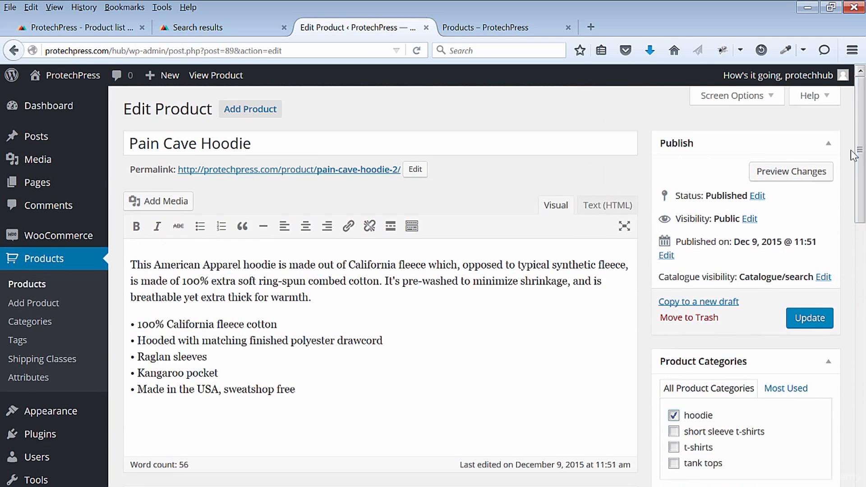
pyautogui.click(813, 319)
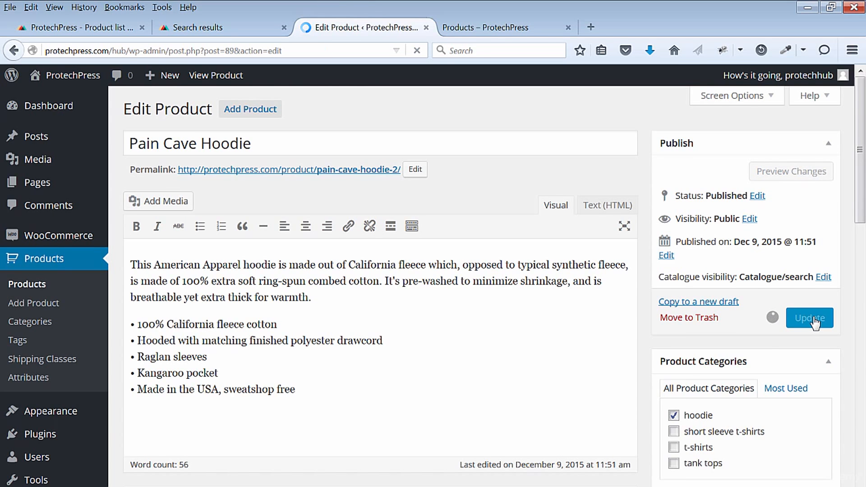
# - Load the ProtechPress storefront homepage and check the Product Categories section for the hoodie category
pyautogui.click(501, 30)
pyautogui.click(139, 129)
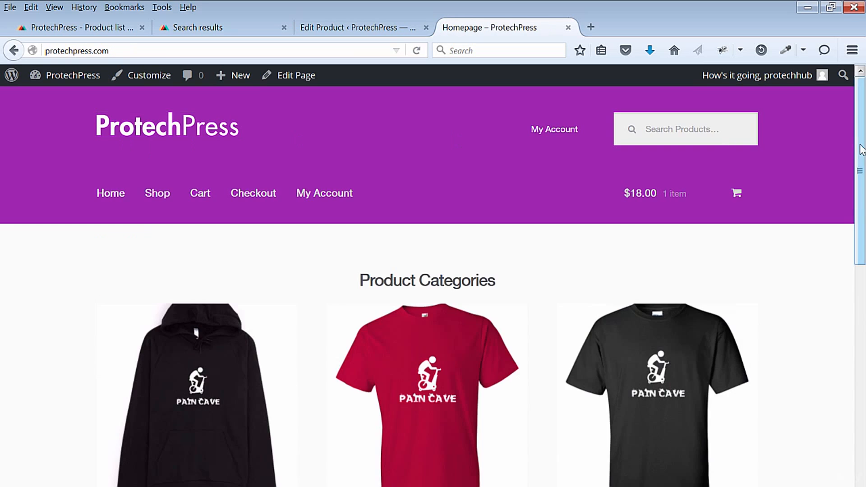
pyautogui.moveTo(862, 153); pyautogui.dragTo(863, 246)
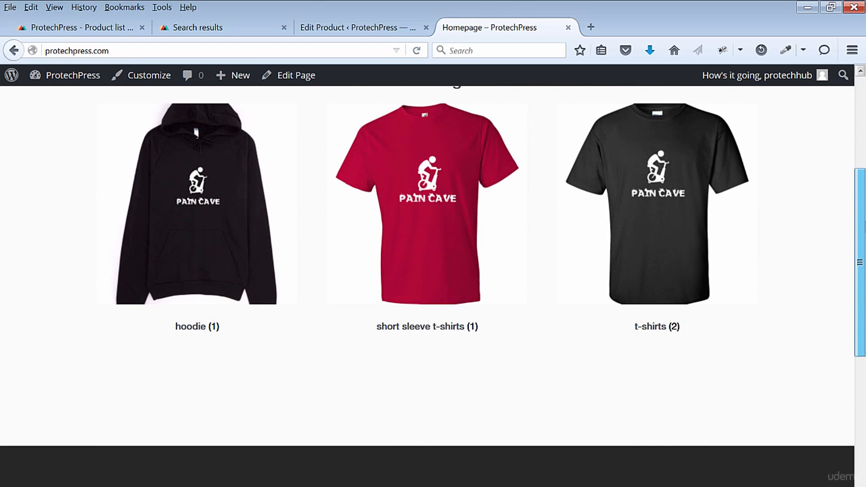
pyautogui.moveTo(865, 227); pyautogui.dragTo(865, 133)
# - In the admin product list, open Pain Cave Short Sleeve T-Shirt, switch its category from short sleeve t-shirts to t-shirts, and update it
pyautogui.click(327, 34)
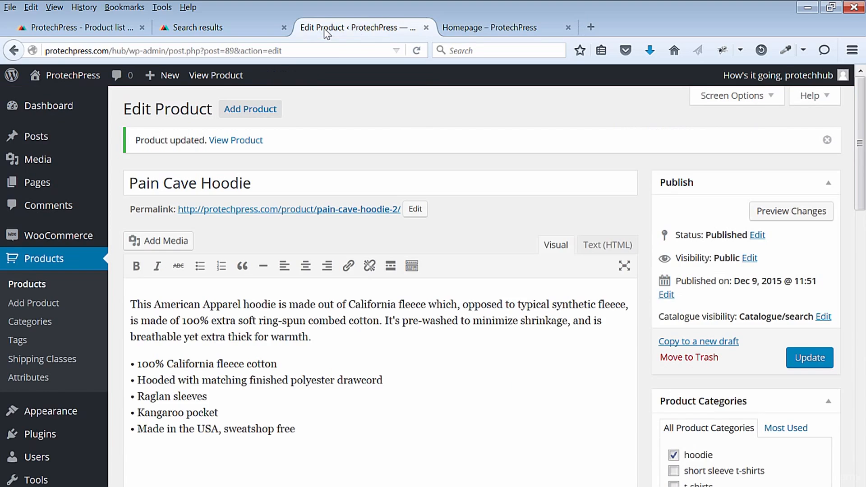
pyautogui.click(30, 285)
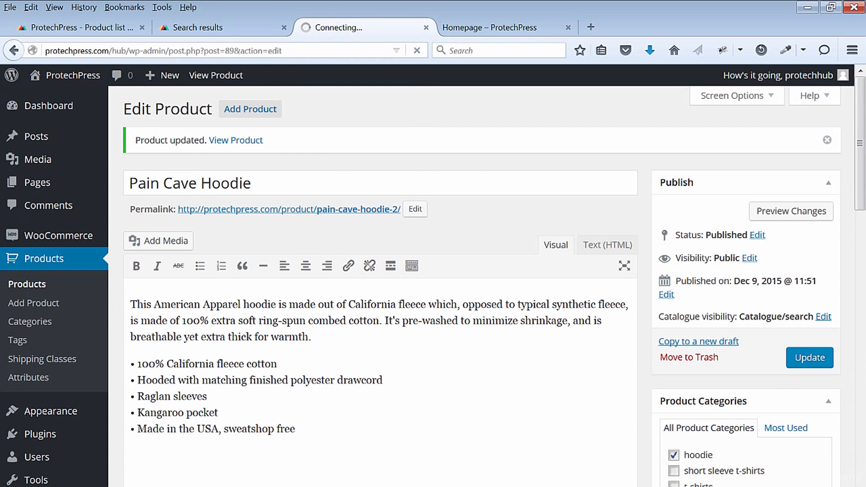
pyautogui.scroll(-2, 865, 220)
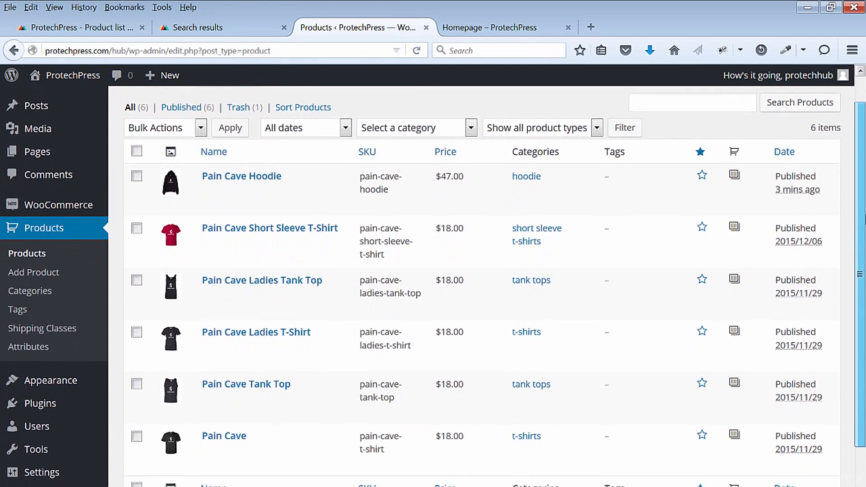
pyautogui.scroll(-1, 865, 220)
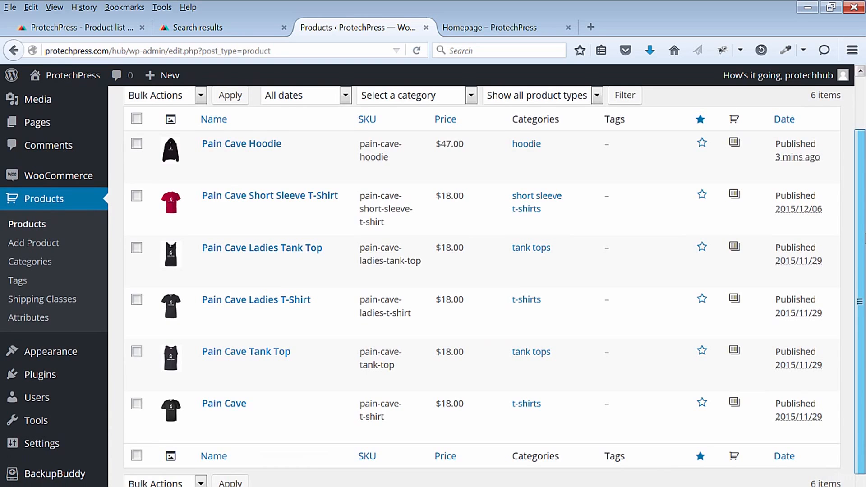
pyautogui.scroll(-1, 865, 220)
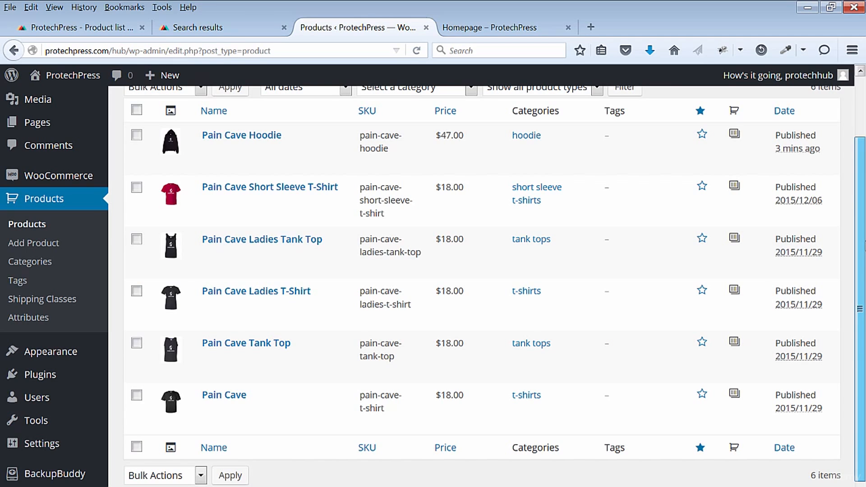
pyautogui.scroll(1, 212, 203)
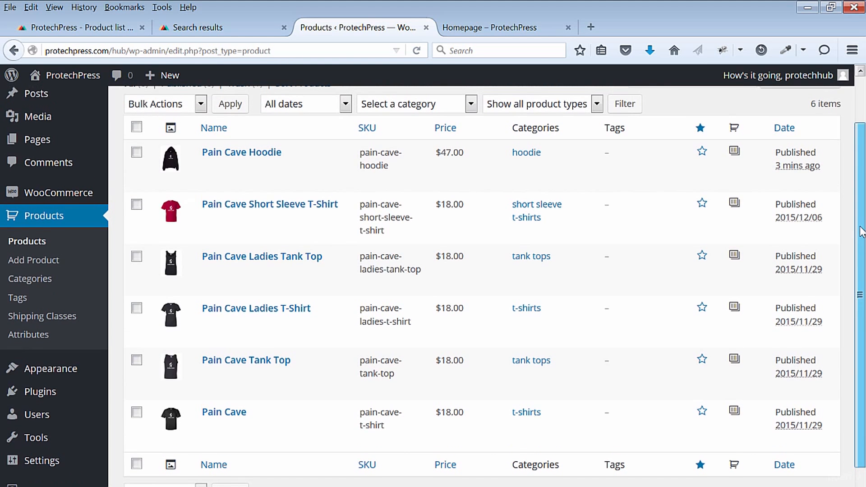
pyautogui.click(242, 221)
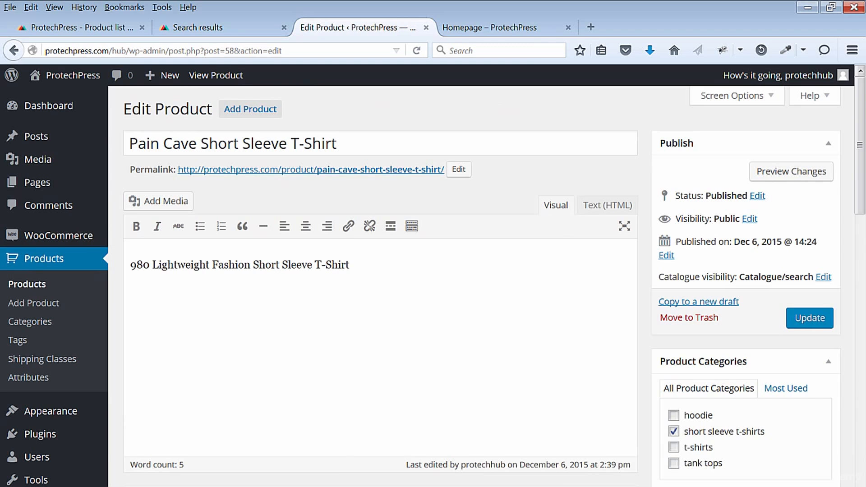
pyautogui.click(674, 432)
pyautogui.click(674, 448)
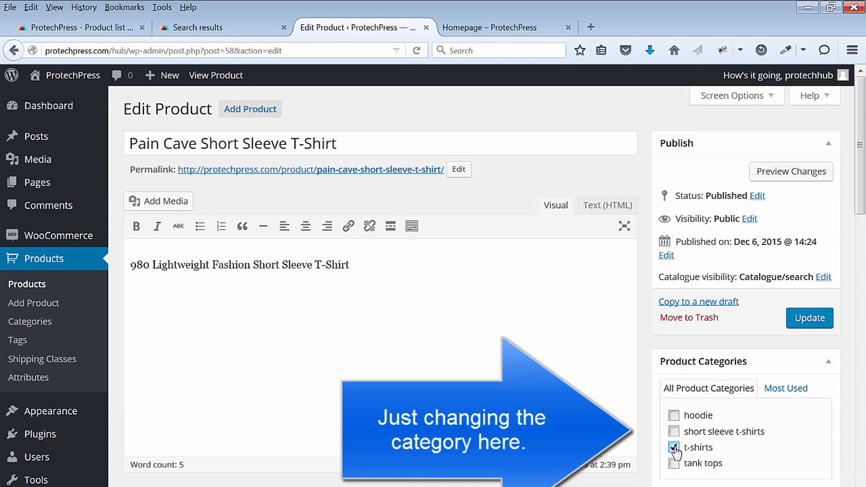
pyautogui.click(810, 319)
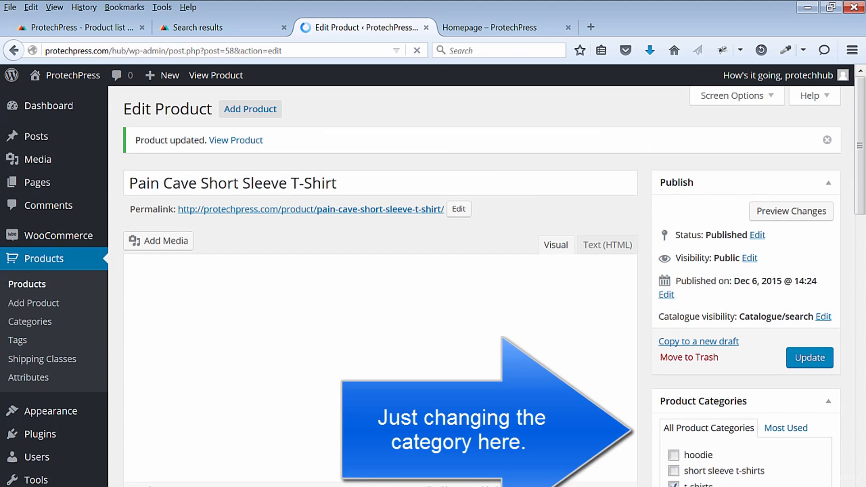
# - Refresh the storefront homepage and check which product categories are shown after the t-shirt category change
pyautogui.click(483, 27)
pyautogui.press('F5')
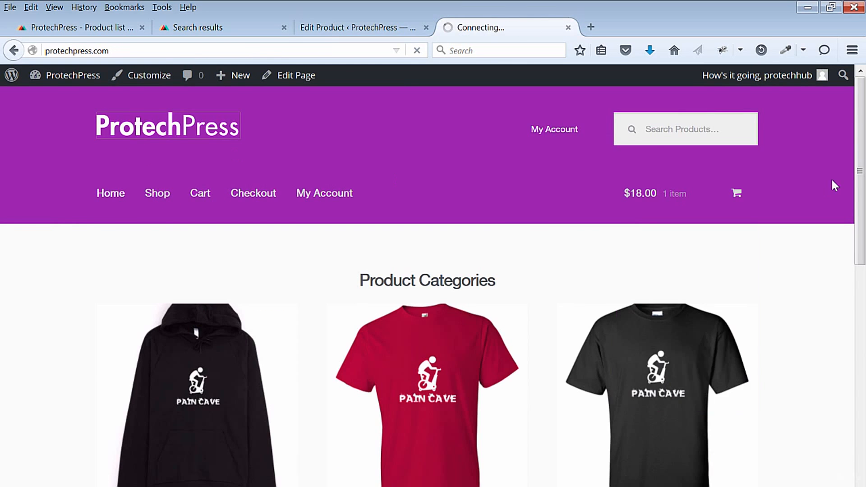
pyautogui.moveTo(864, 143)
pyautogui.mouseDown()
pyautogui.moveTo(863, 230)
pyautogui.moveTo(863, 149)
pyautogui.mouseUp()
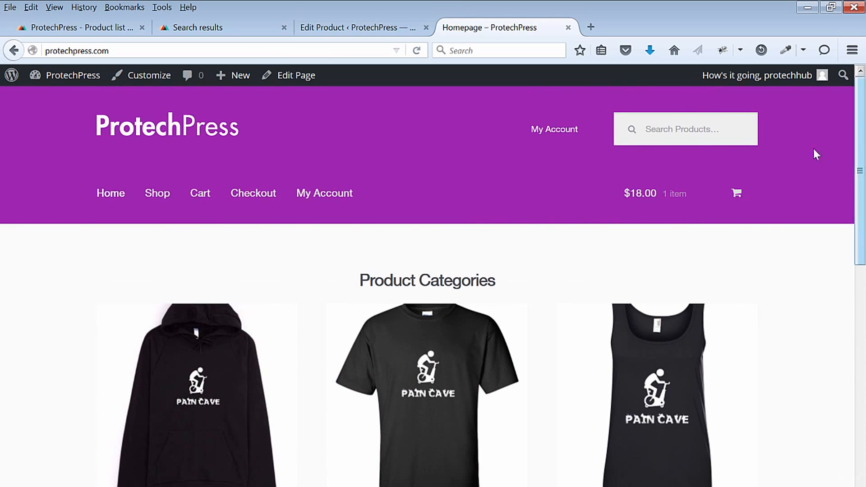
# - In the admin, change the t-shirts product category's thumbnail to the red T-shirt image anvil__red_mockup.png and update the category
pyautogui.click(321, 29)
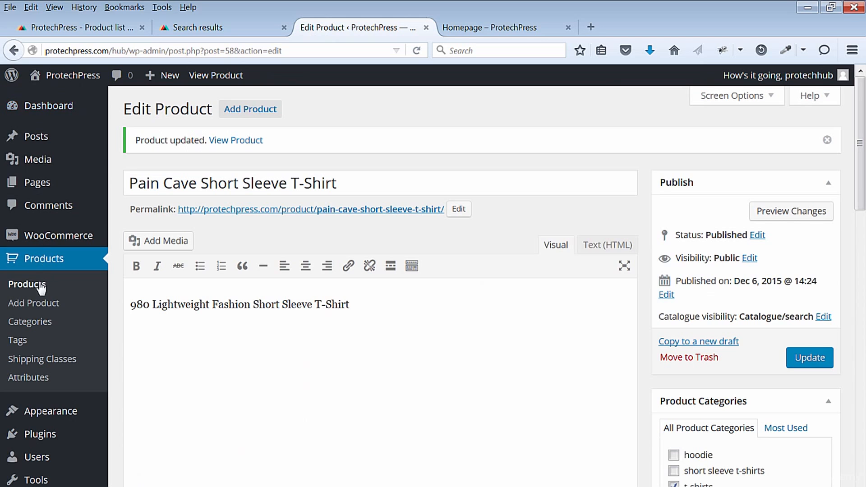
pyautogui.click(38, 330)
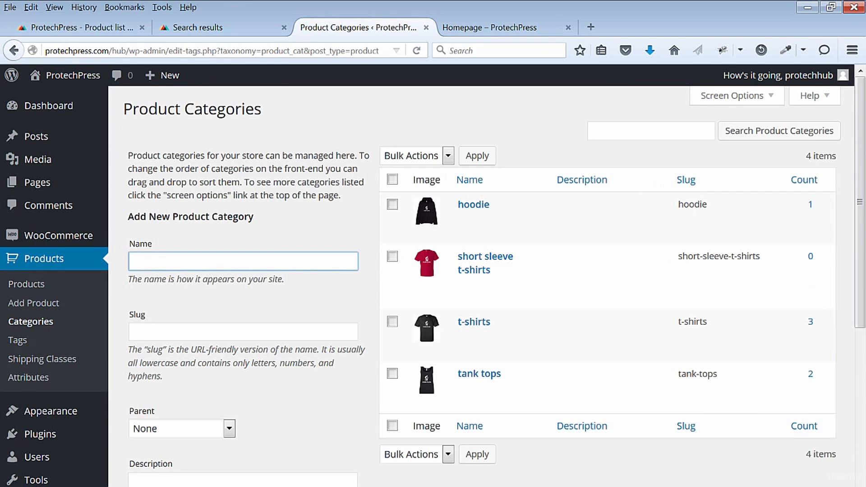
pyautogui.click(474, 323)
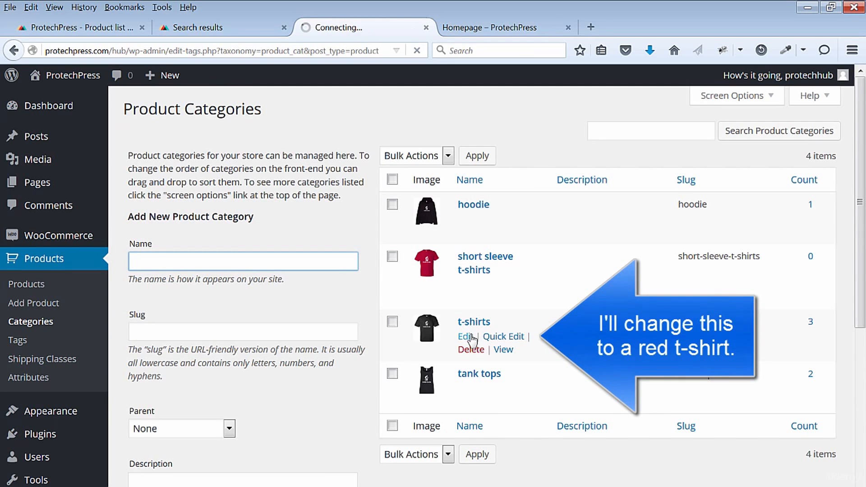
pyautogui.scroll(-2, 725, 435)
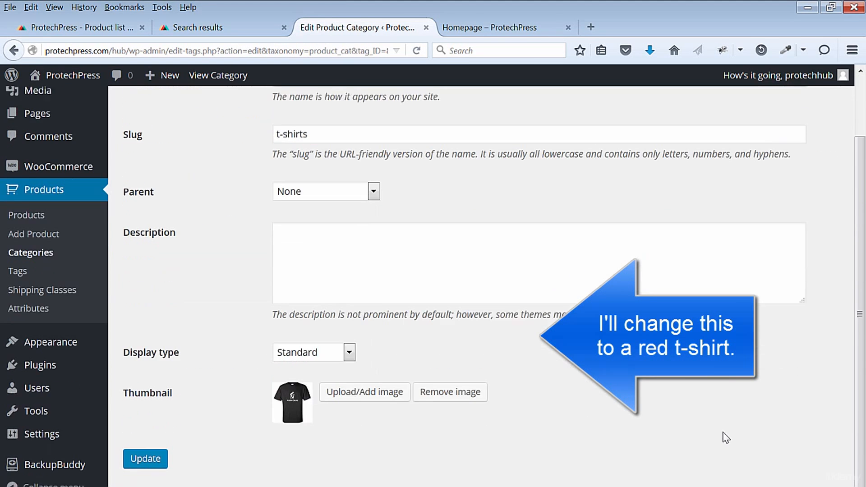
pyautogui.click(357, 381)
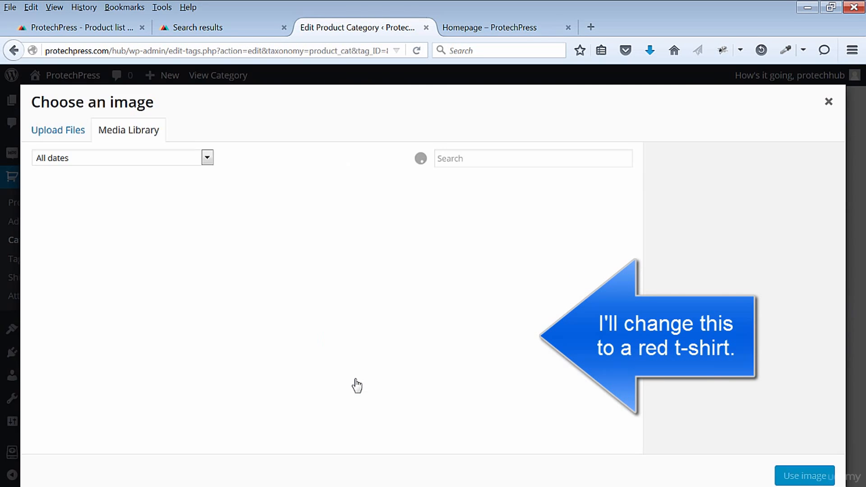
pyautogui.click(483, 232)
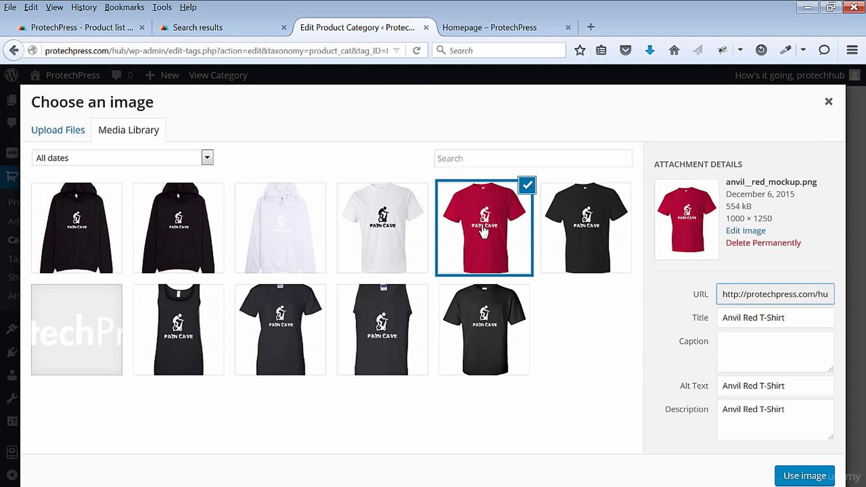
pyautogui.click(794, 478)
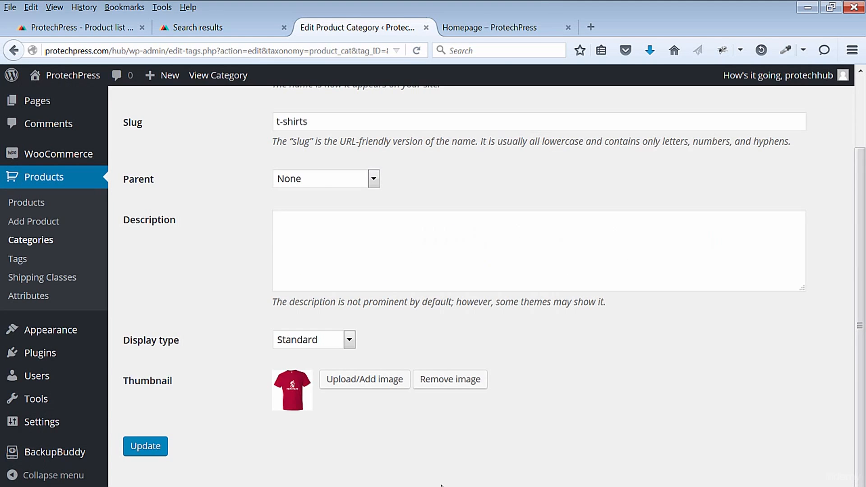
pyautogui.click(164, 448)
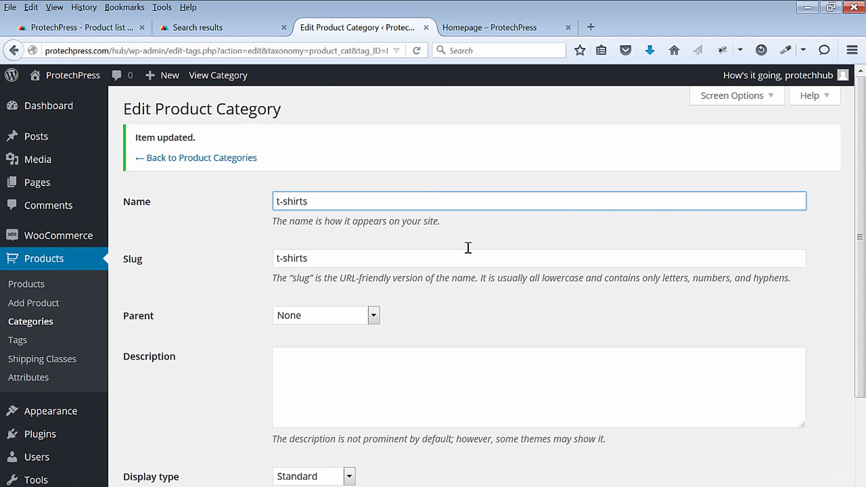
# - Reload the storefront homepage and review the product categories with the t-shirts category's new thumbnail
pyautogui.click(492, 27)
pyautogui.click(136, 130)
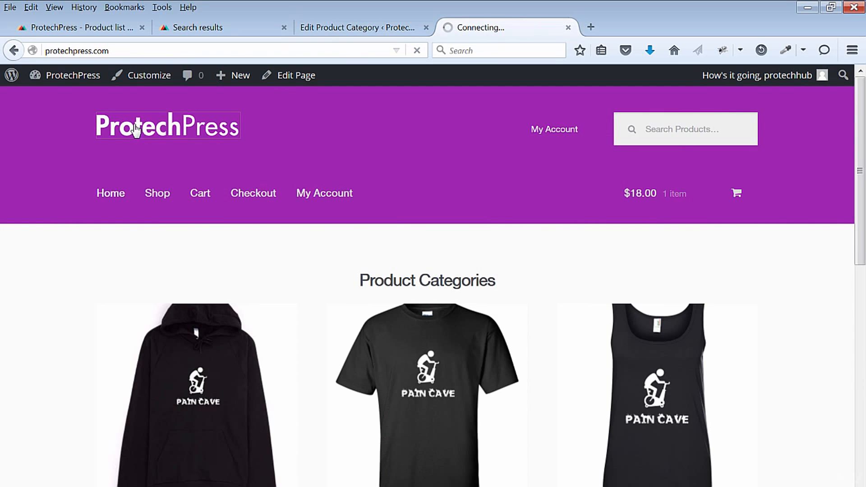
pyautogui.scroll(-3, 863, 190)
pyautogui.scroll(-10, 433, 262)
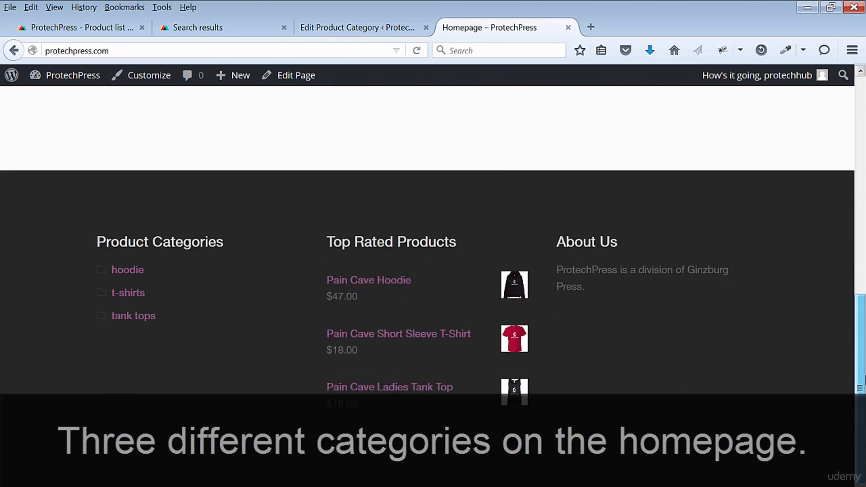
pyautogui.scroll(-2, 434, 262)
pyautogui.moveTo(861, 424); pyautogui.dragTo(861, 181)
# - Open the hoodie category in the storefront and go to the Pain Cave Hoodie's product page
pyautogui.click(247, 400)
pyautogui.scroll(-5, 829, 381)
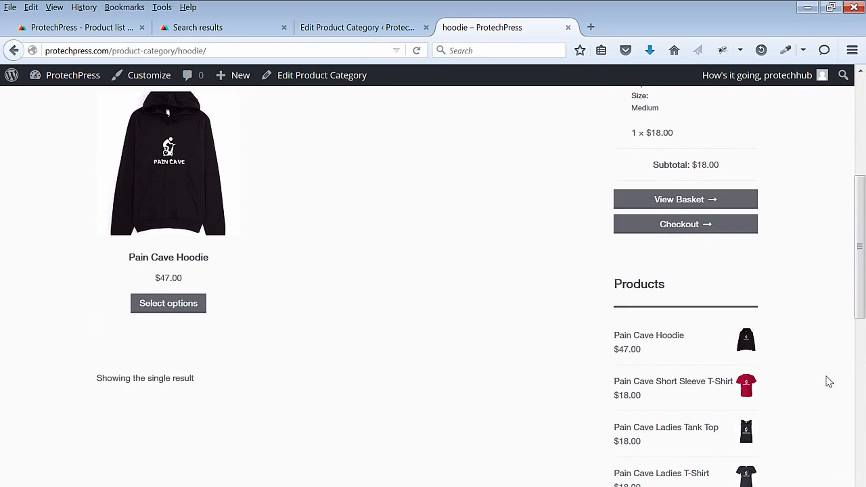
pyautogui.click(183, 299)
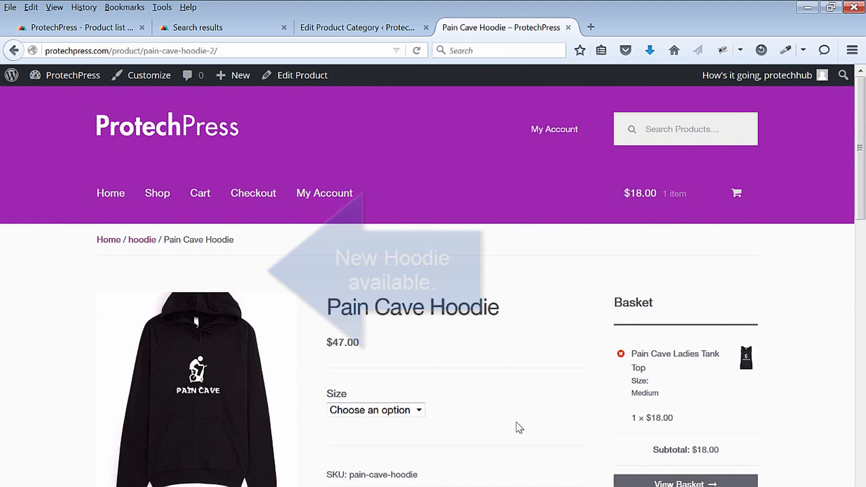
# - Check the size options and the product description on the Pain Cave Hoodie page
pyautogui.scroll(-3, 518, 427)
pyautogui.click(416, 293)
pyautogui.click(481, 322)
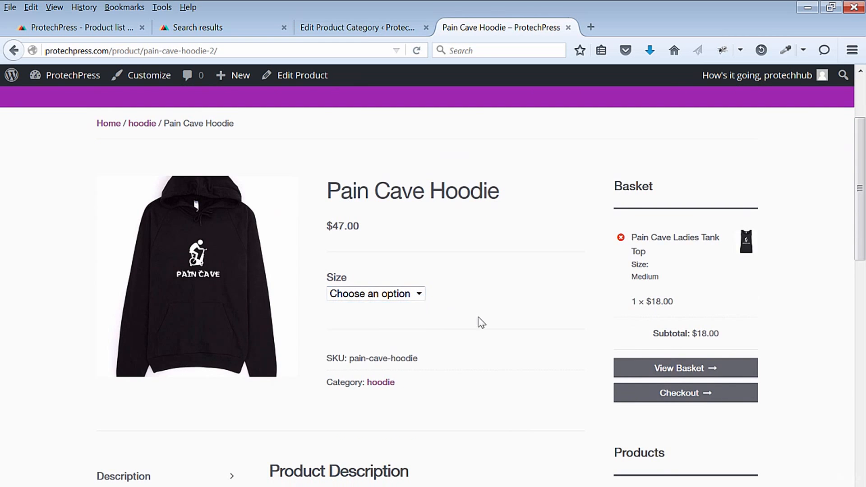
pyautogui.scroll(-4, 499, 409)
pyautogui.scroll(-4, 498, 404)
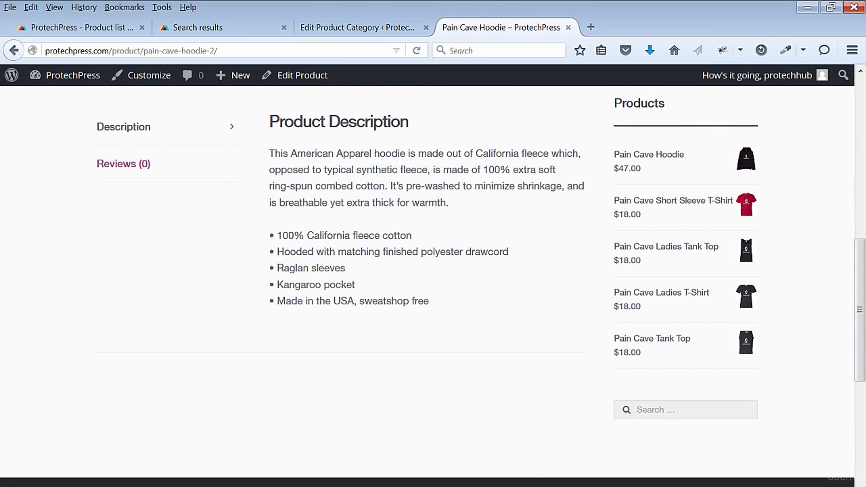
pyautogui.scroll(10, 428, 280)
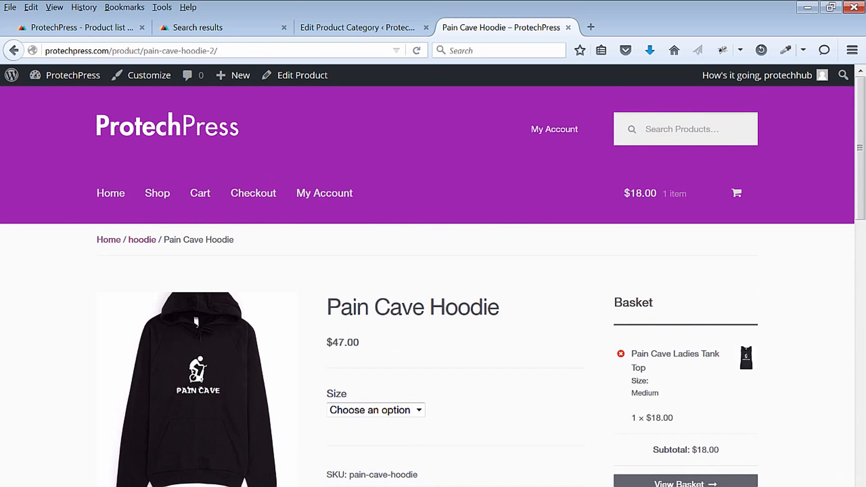